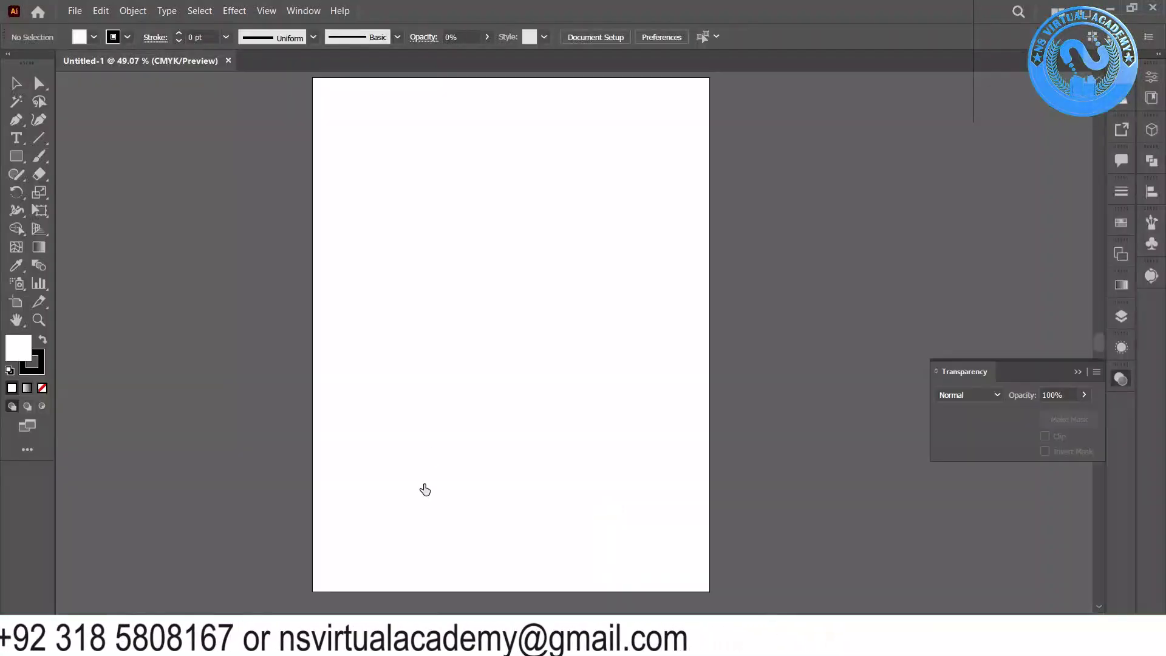
# Switch to the Edge browser and search for "google" in a new tab.
pyautogui.moveTo(463, 642)
pyautogui.click(348, 587)
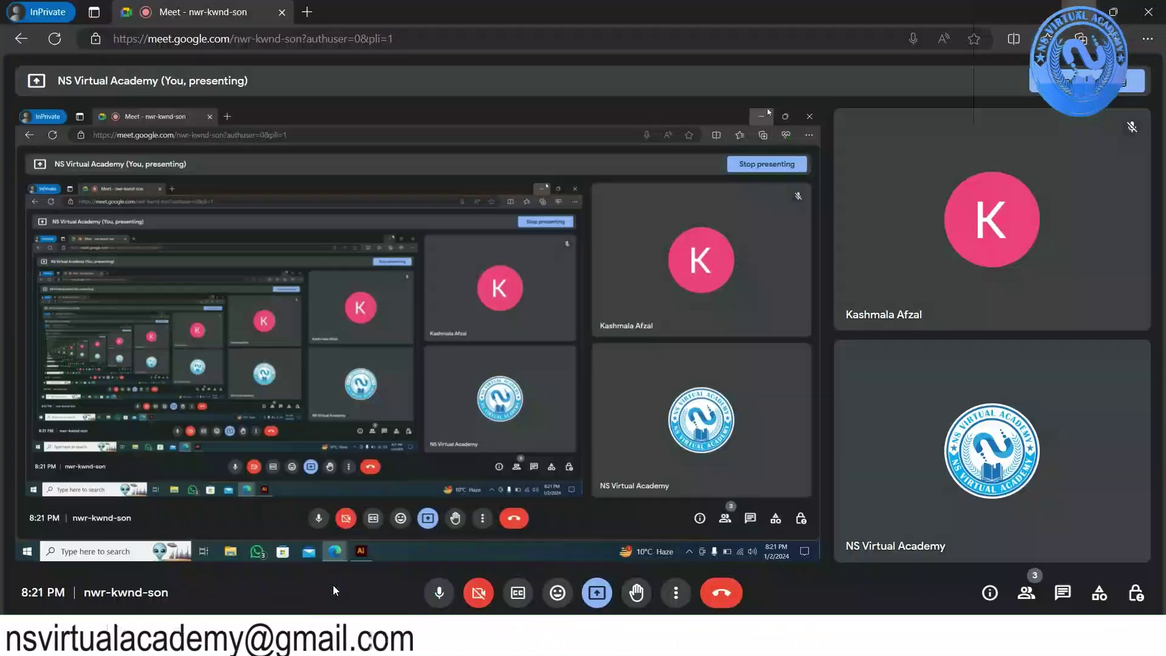
pyautogui.click(306, 11)
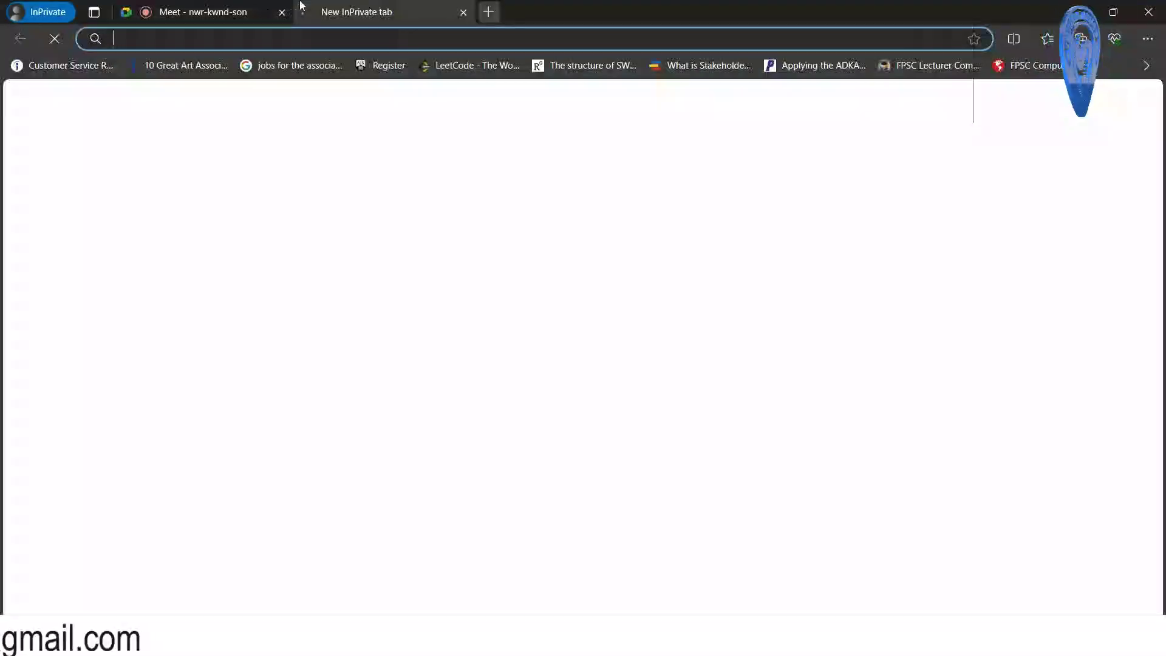
pyautogui.write('cg')
pyautogui.press('Return')
pyautogui.click(264, 84)
pyautogui.write('google')
pyautogui.press('Return')
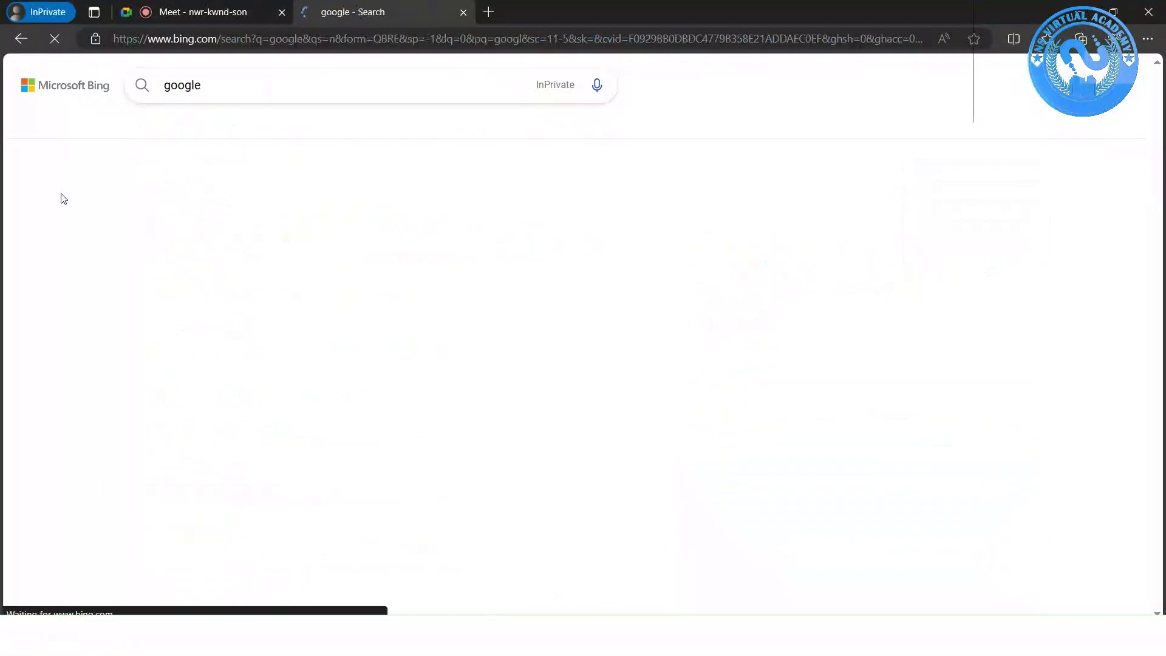
# Open Google from the results and run an image search for "clock".
pyautogui.click(176, 221)
pyautogui.click(463, 12)
pyautogui.write('clock')
pyautogui.press('Return')
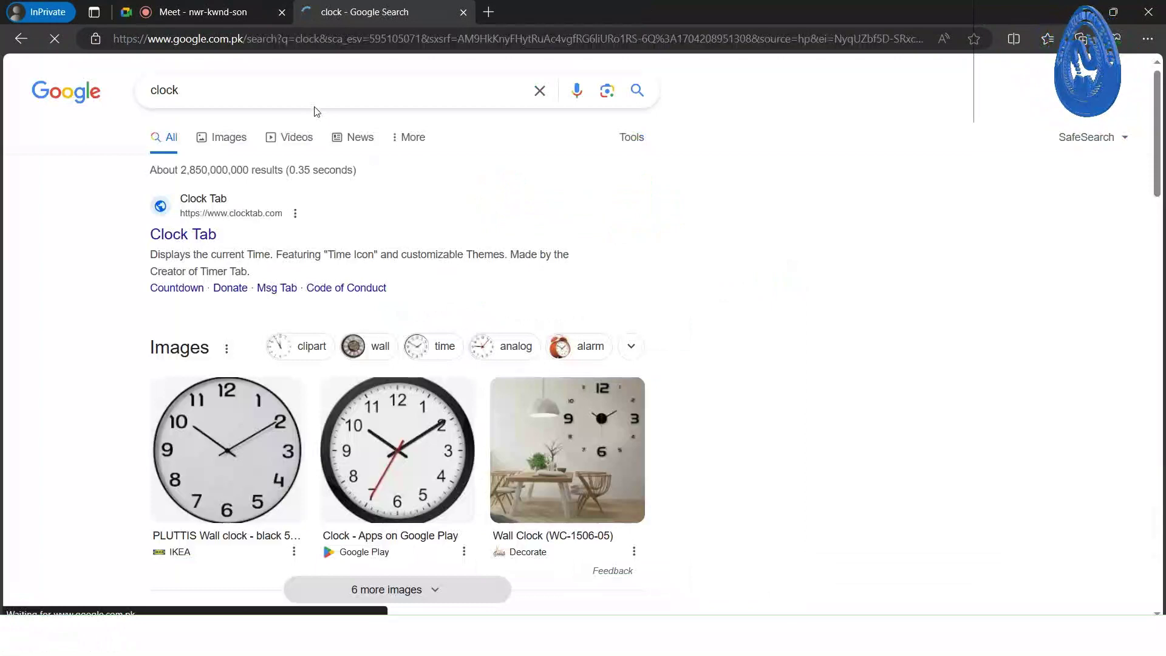
pyautogui.click(229, 138)
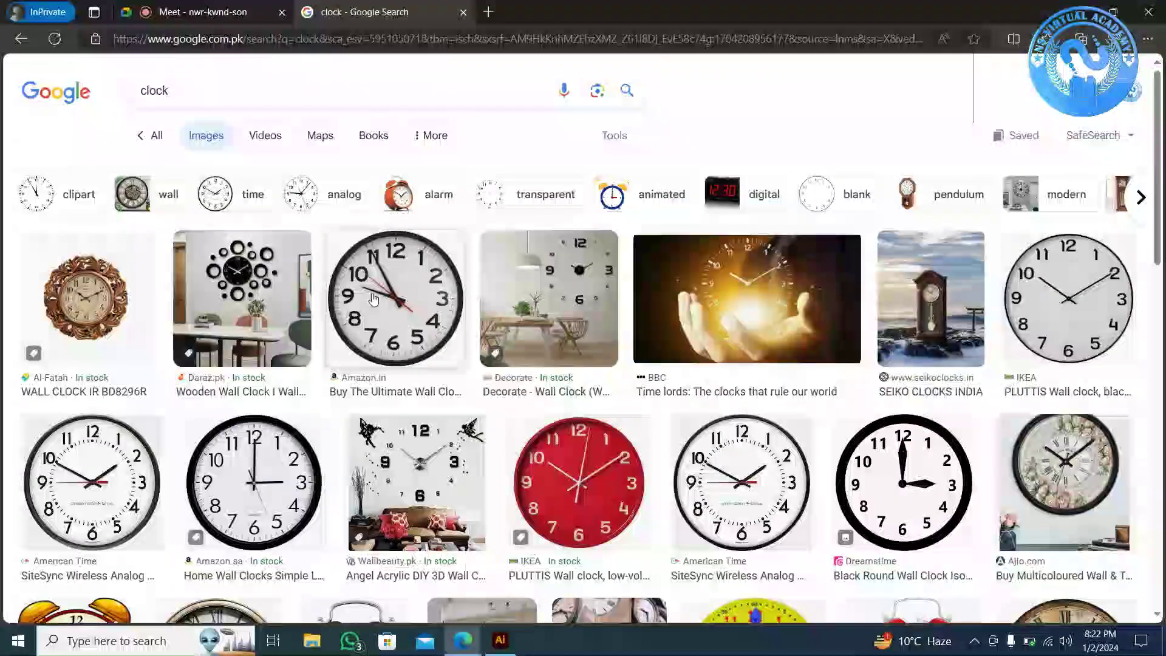
# Preview the SiteSync analog wall clock by American Time and copy its image.
pyautogui.click(741, 423)
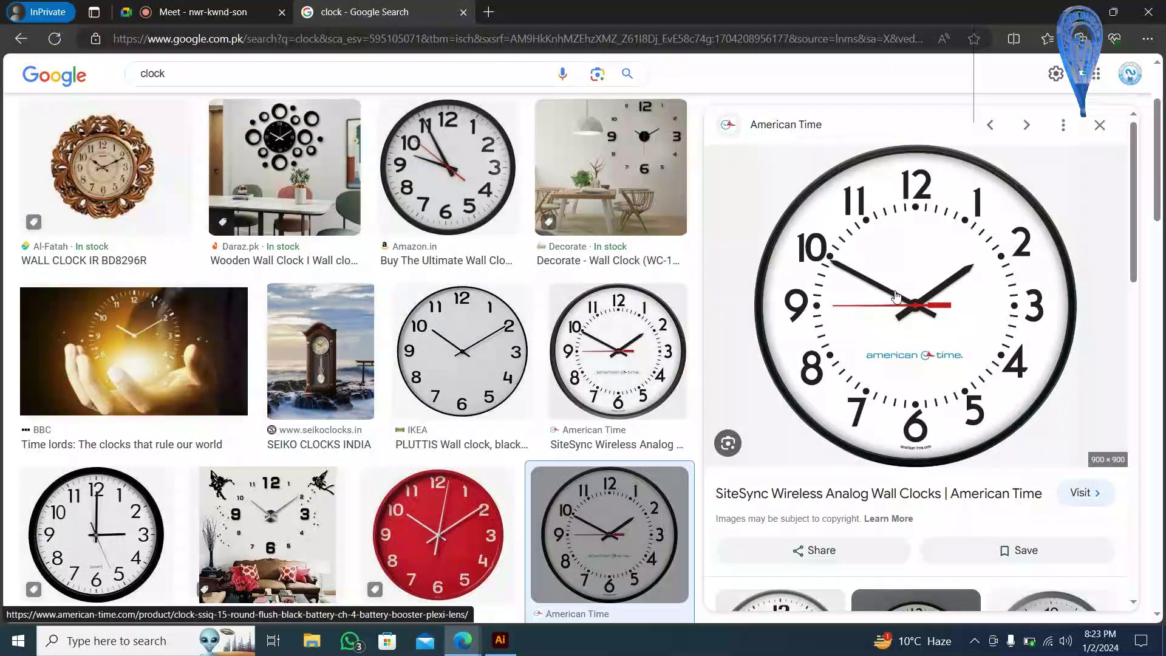
pyautogui.scroll(-6, 896, 296)
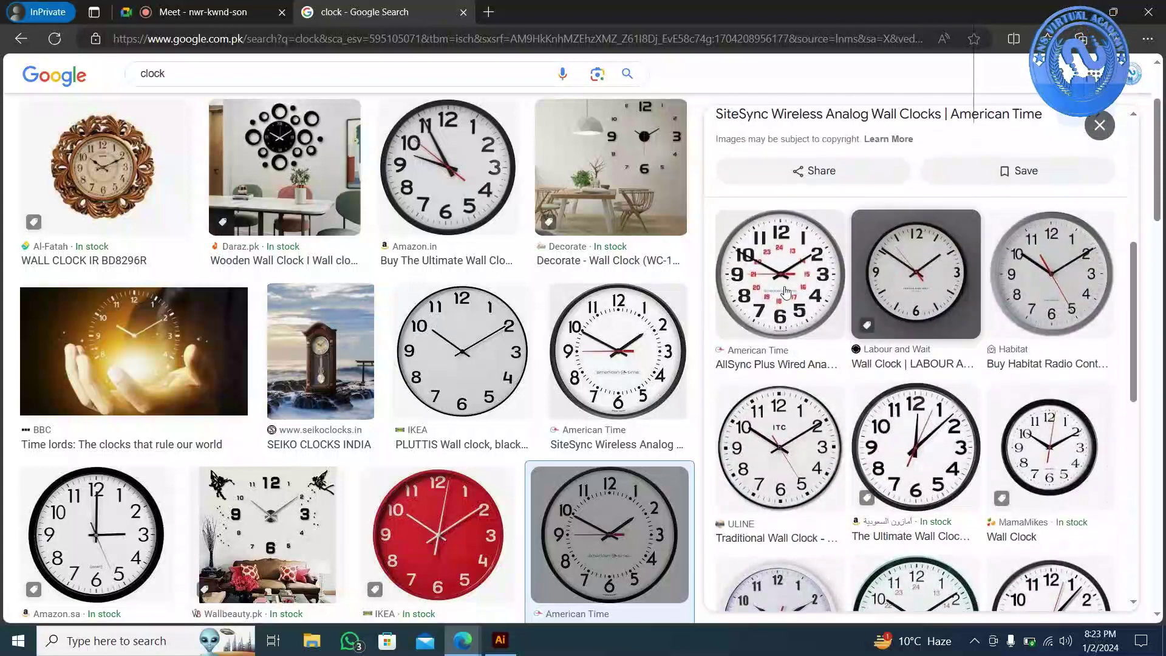
pyautogui.scroll(6, 873, 188)
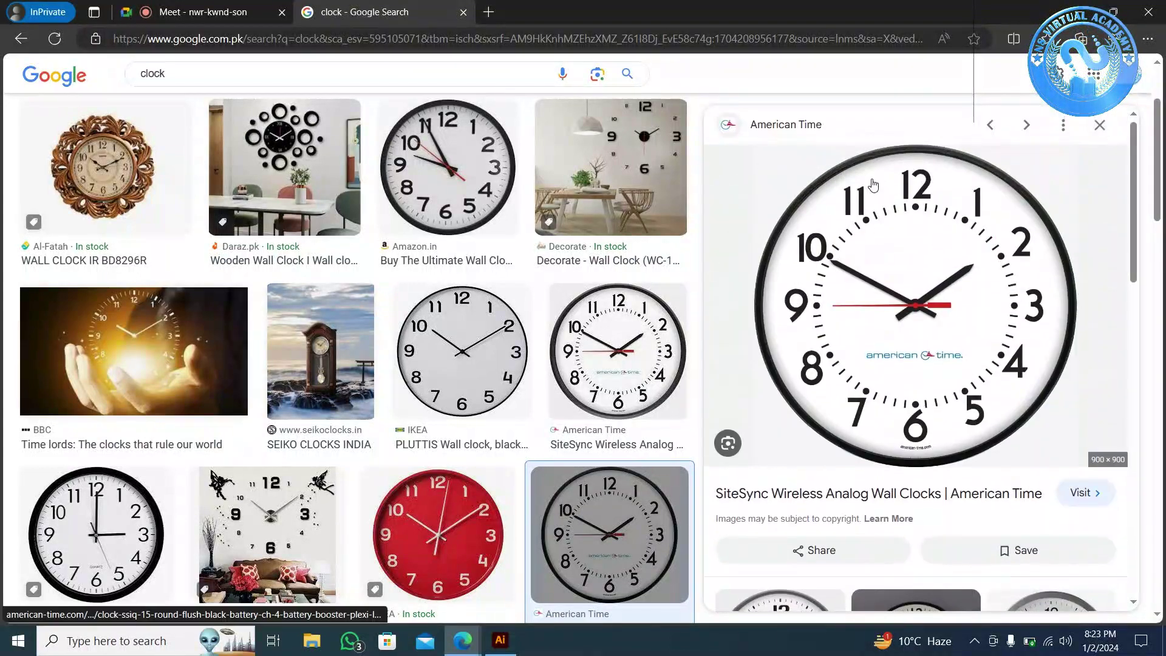
pyautogui.rightClick(884, 324)
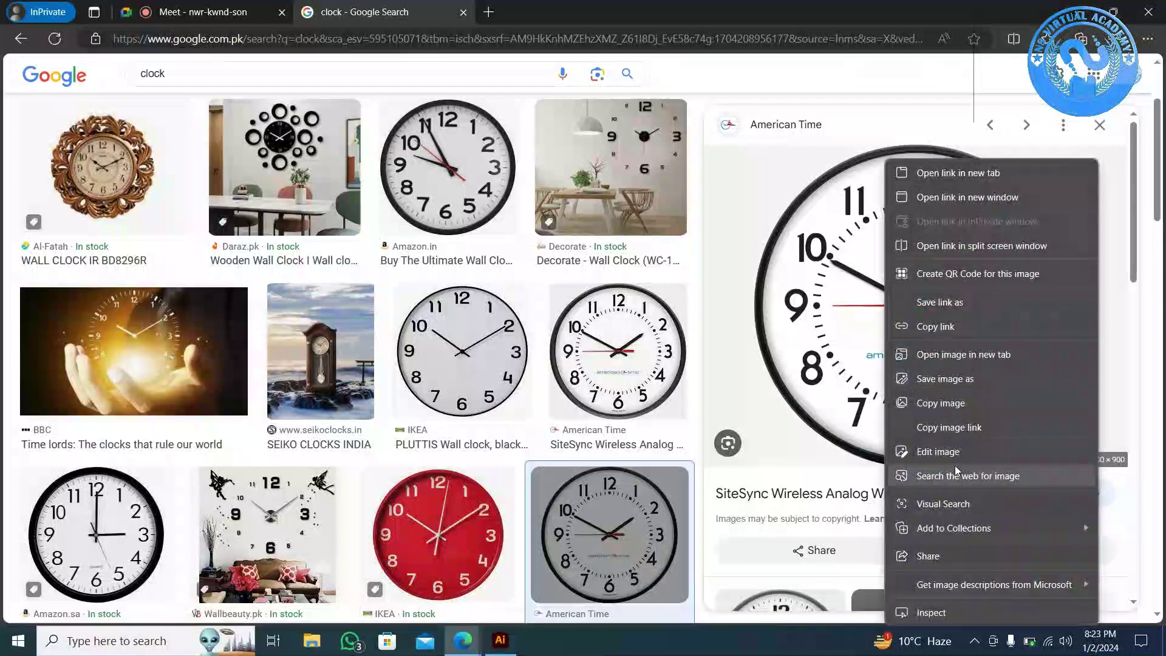
pyautogui.click(941, 402)
# Switch to Illustrator, paste the clock image and scale it down proportionally to fit just inside the artboard's width.
pyautogui.click(500, 640)
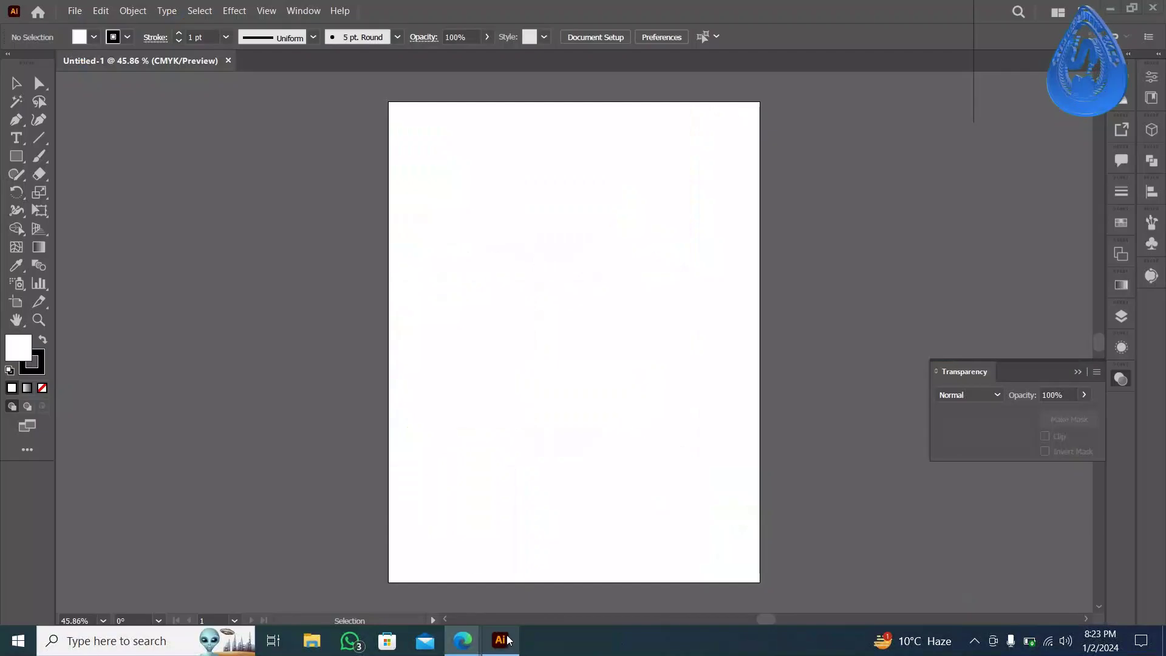
pyautogui.hotkey('ctrl', 'v')
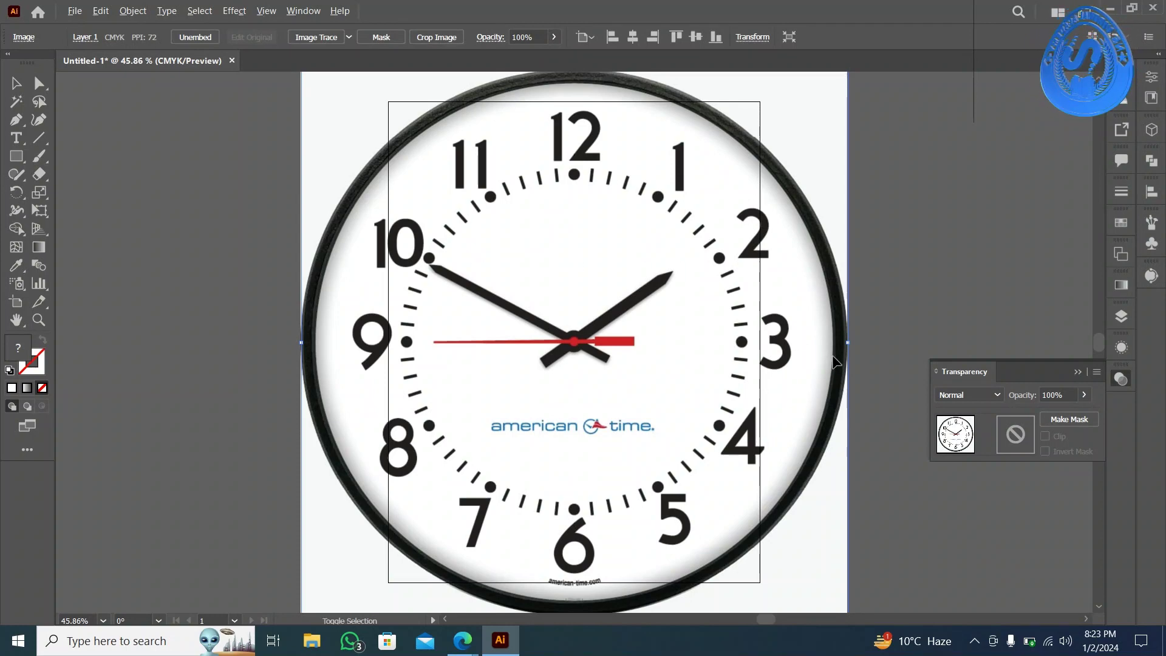
pyautogui.moveTo(840, 343); pyautogui.dragTo(760, 350)
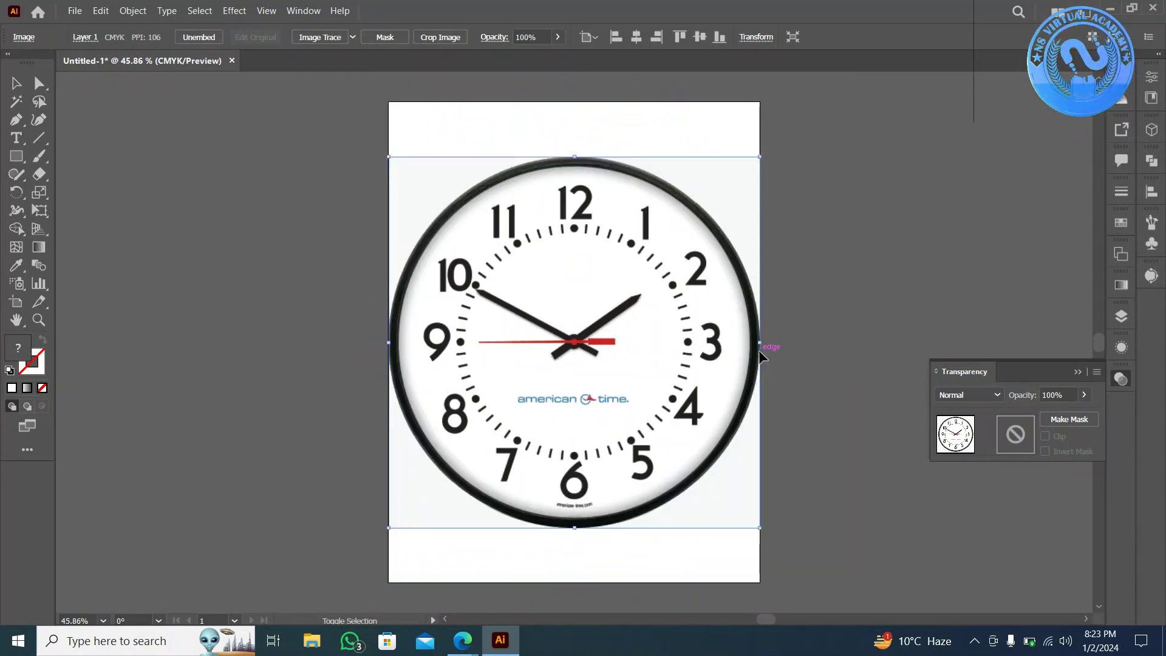
pyautogui.moveTo(760, 351); pyautogui.dragTo(748, 346)
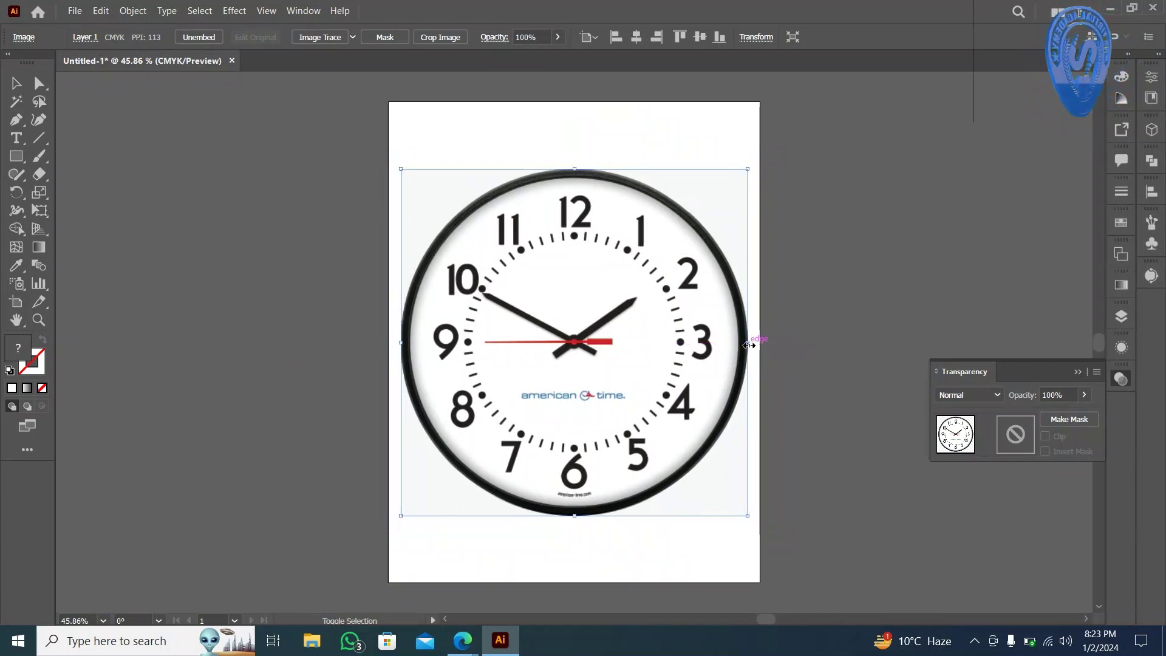
pyautogui.click(749, 346)
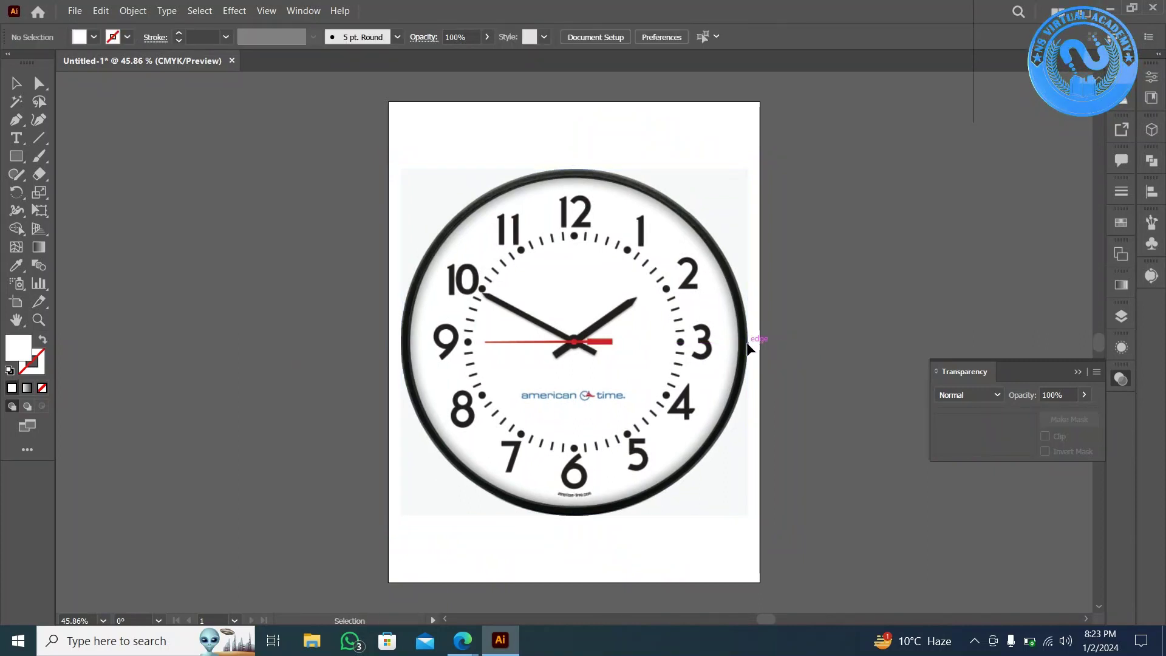
pyautogui.click(748, 344)
pyautogui.click(843, 254)
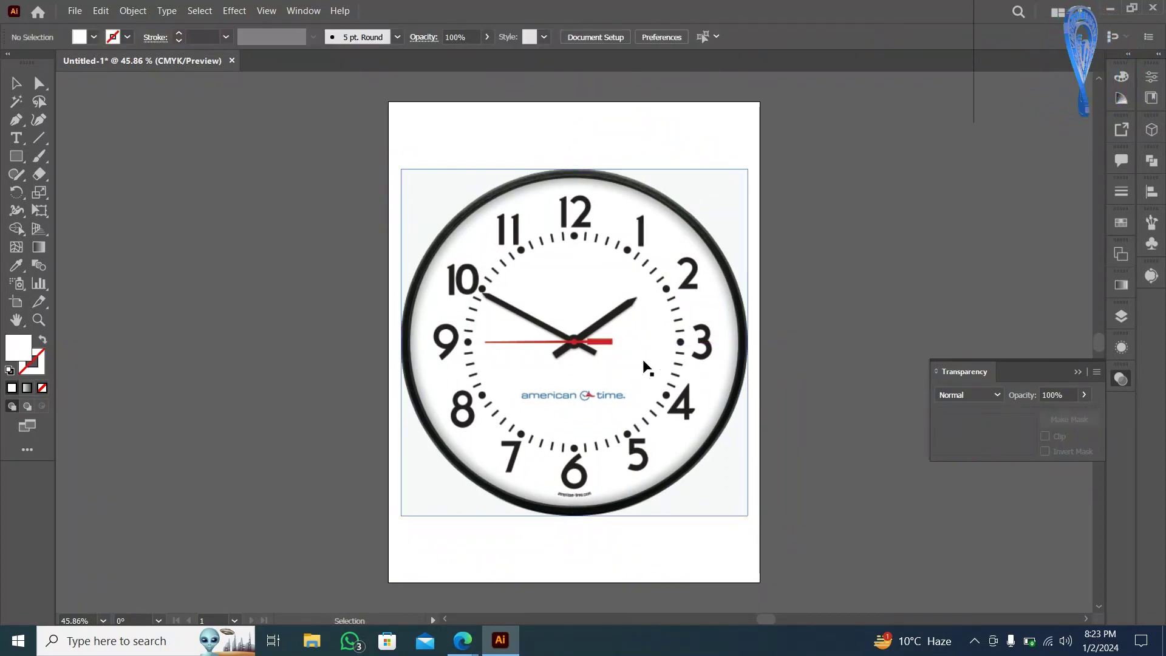
# Move the clock image off the artboard to its left side as a reference and collapse the Transparency settings.
pyautogui.moveTo(712, 349); pyautogui.dragTo(335, 316)
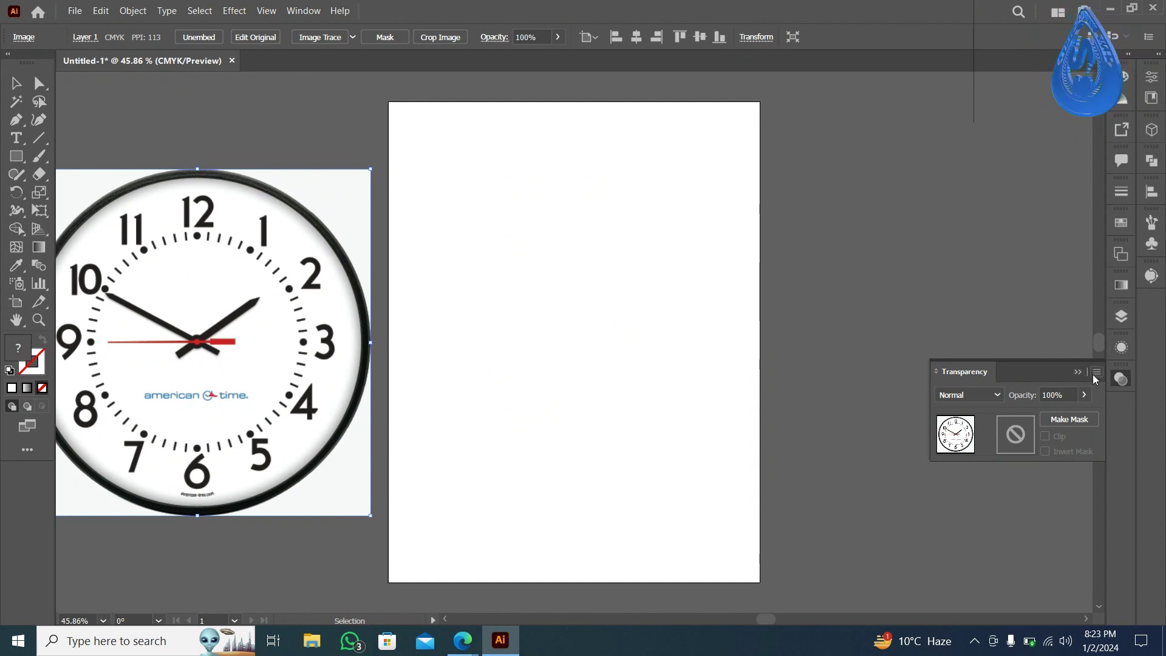
pyautogui.click(1078, 372)
pyautogui.hscroll(-3, 813, 357)
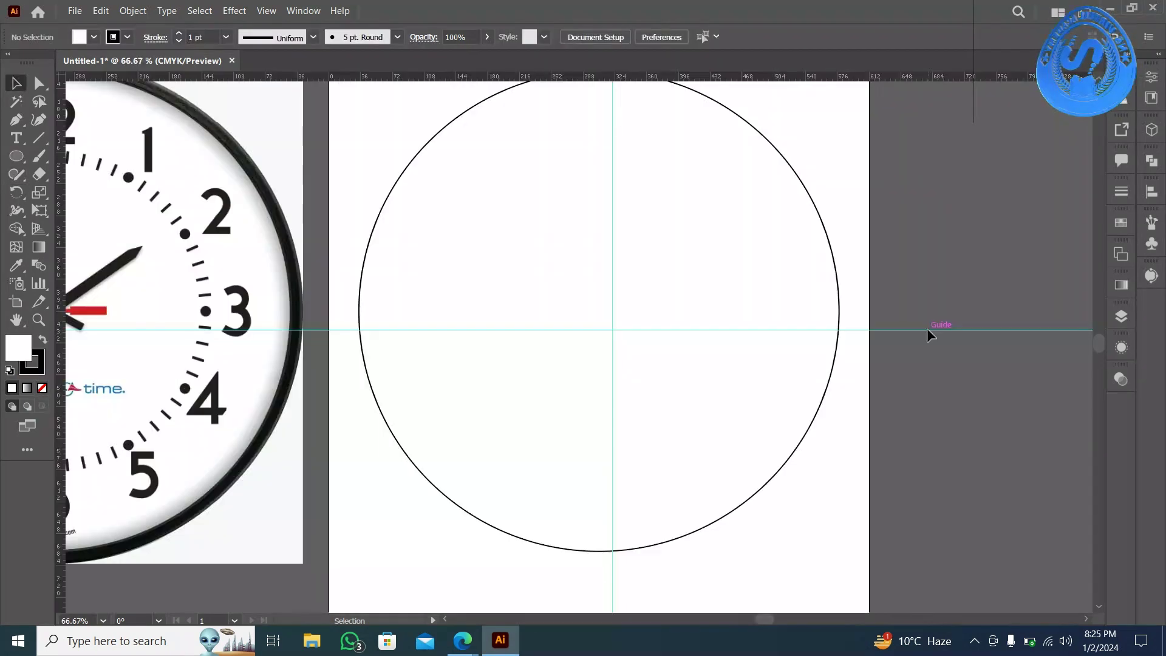
# Keep the rulers shown and centre the large circle on the intersection of the two guides.
pyautogui.hotkey('ctrl', 'r')
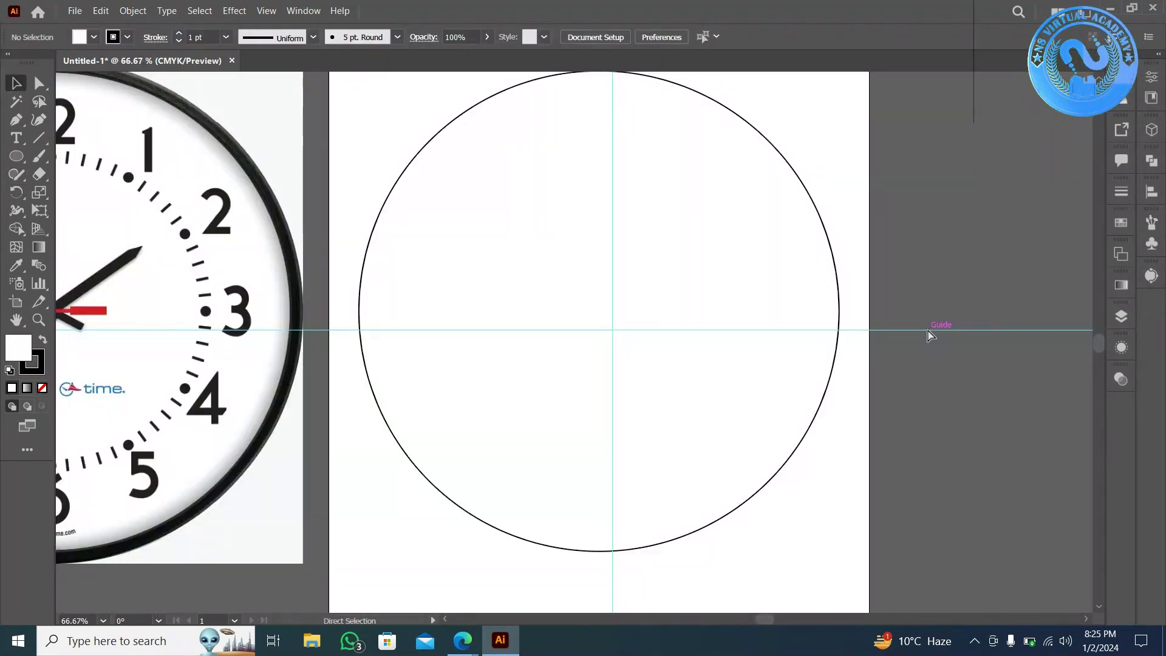
pyautogui.hotkey('ctrl', 'r')
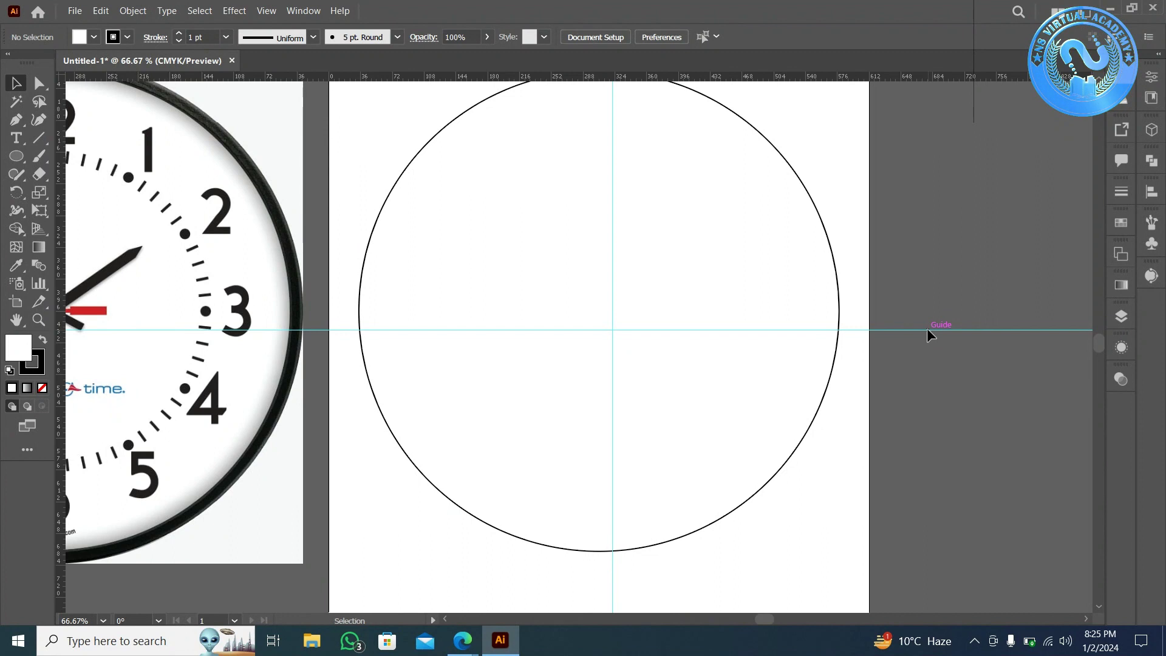
pyautogui.click(567, 269)
pyautogui.moveTo(541, 252); pyautogui.dragTo(556, 270)
pyautogui.hscroll(2, 855, 294)
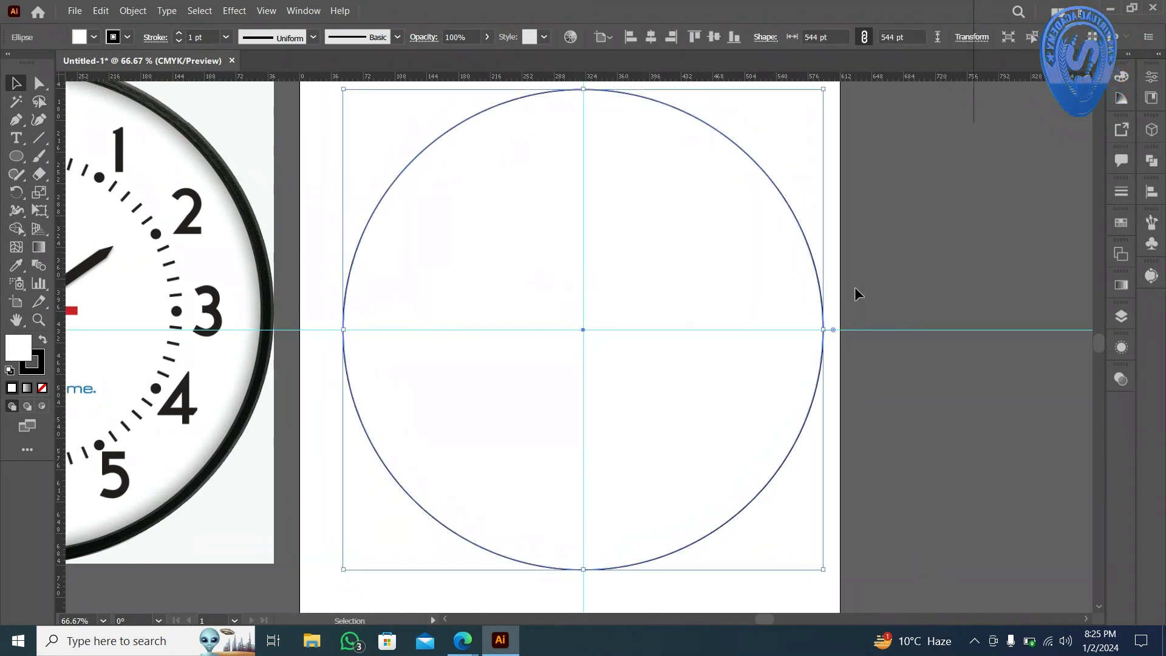
# Duplicate the circle in place and scale the copy down slightly about its centre to form the rim's inner edge.
pyautogui.press('a')
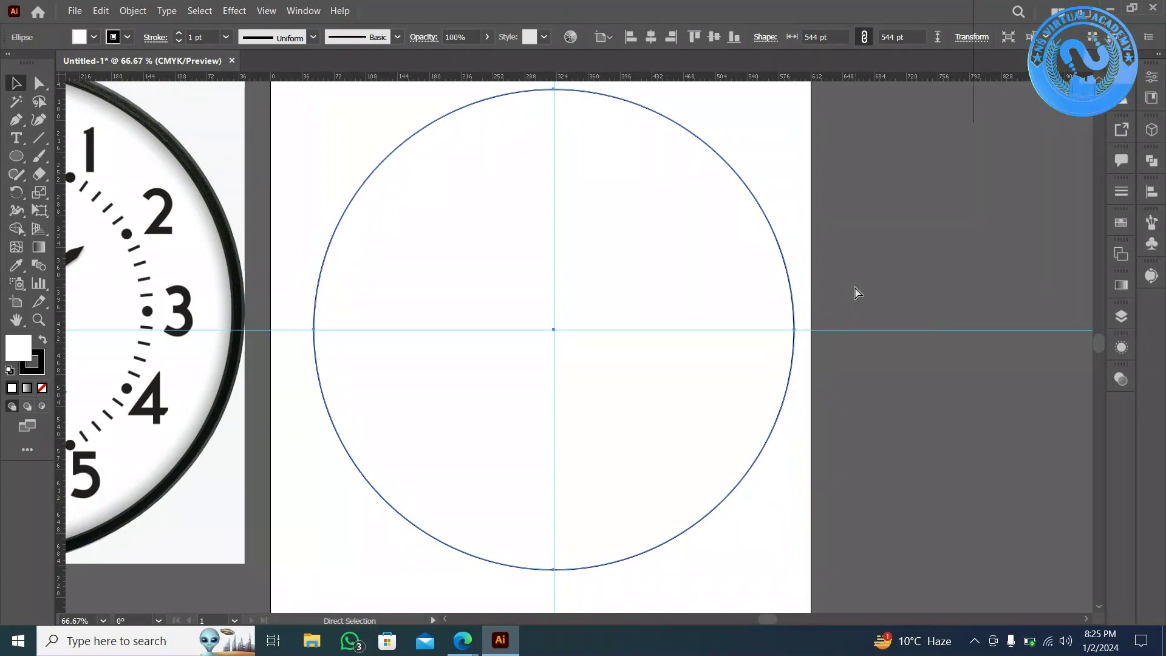
pyautogui.press('ctrl')
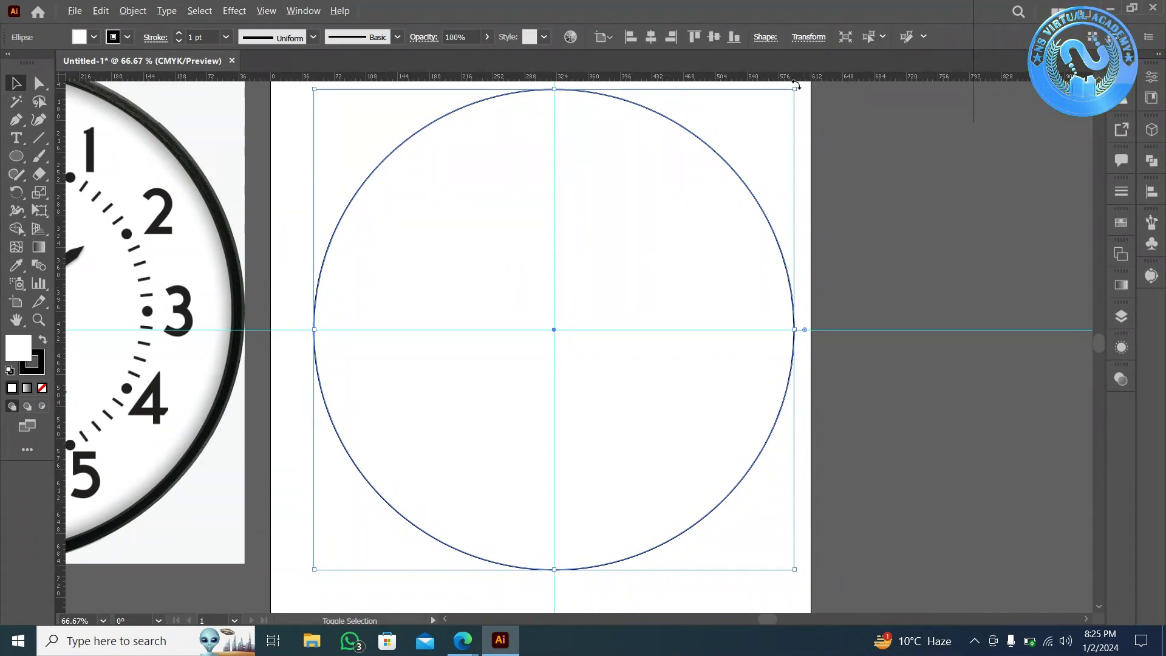
pyautogui.moveTo(796, 88); pyautogui.dragTo(791, 99)
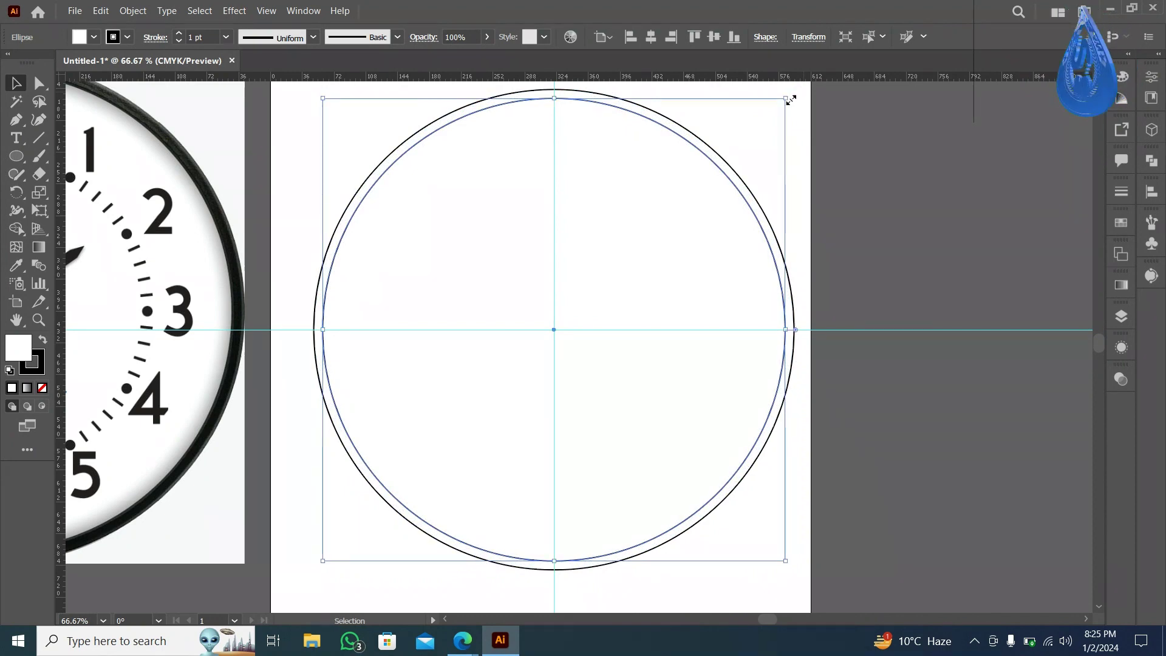
# Give the outer circle a black fill and no stroke to form the clock's rim, leaving nothing selected.
pyautogui.click(746, 185)
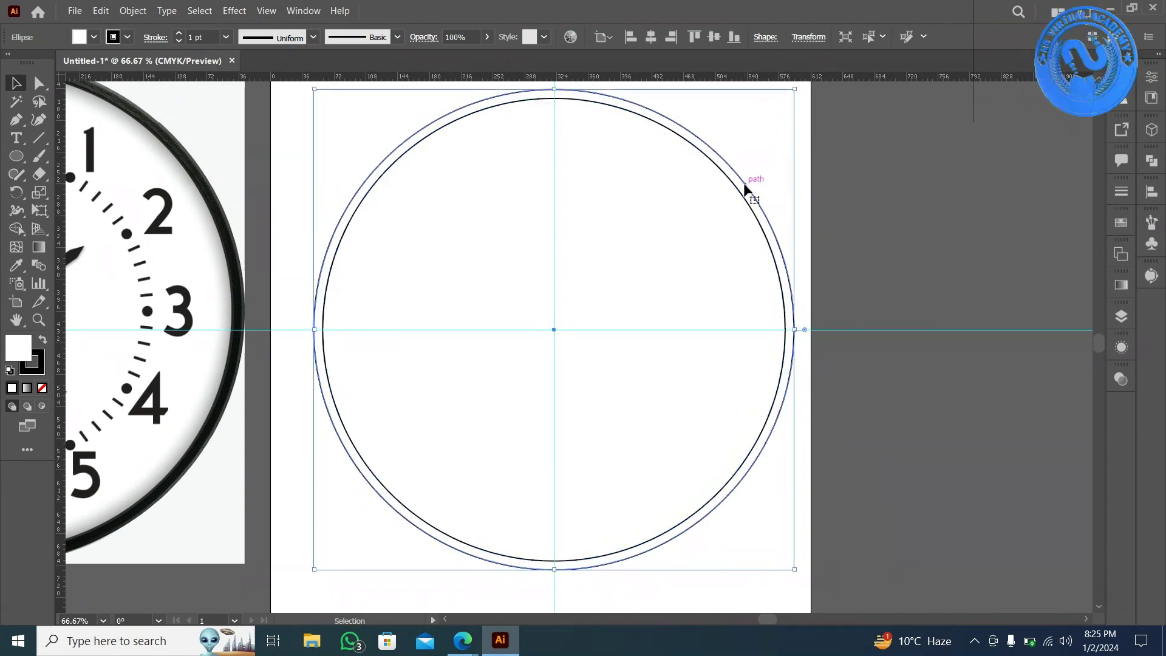
pyautogui.click(43, 340)
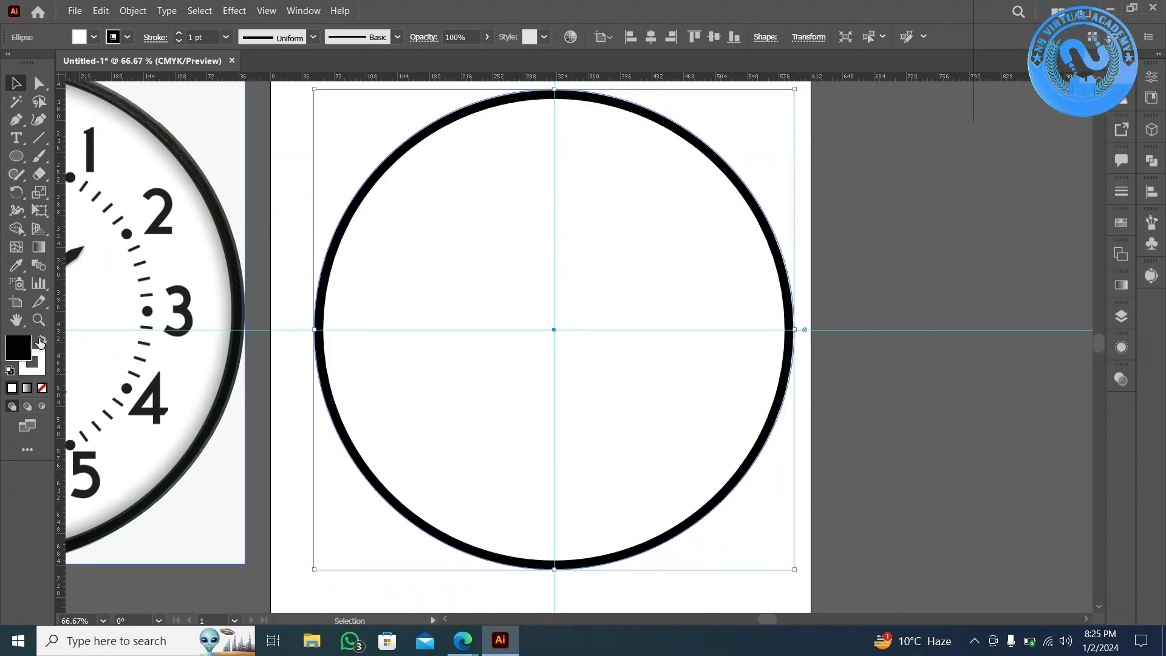
pyautogui.click(127, 37)
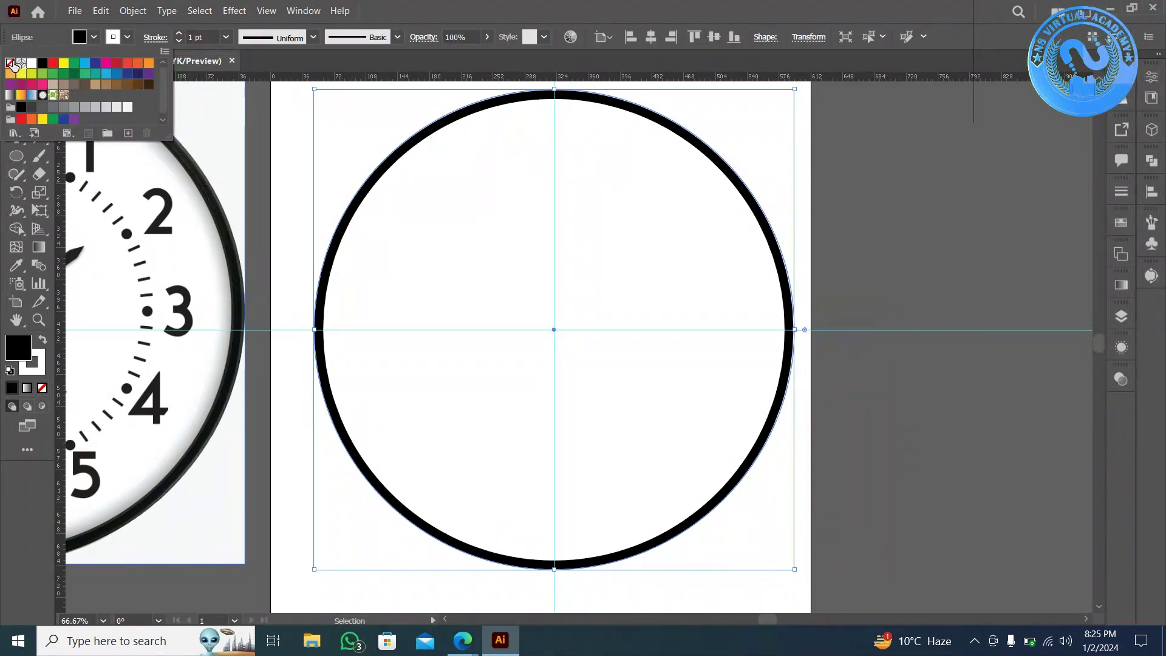
pyautogui.click(11, 63)
pyautogui.hscroll(-5, 298, 193)
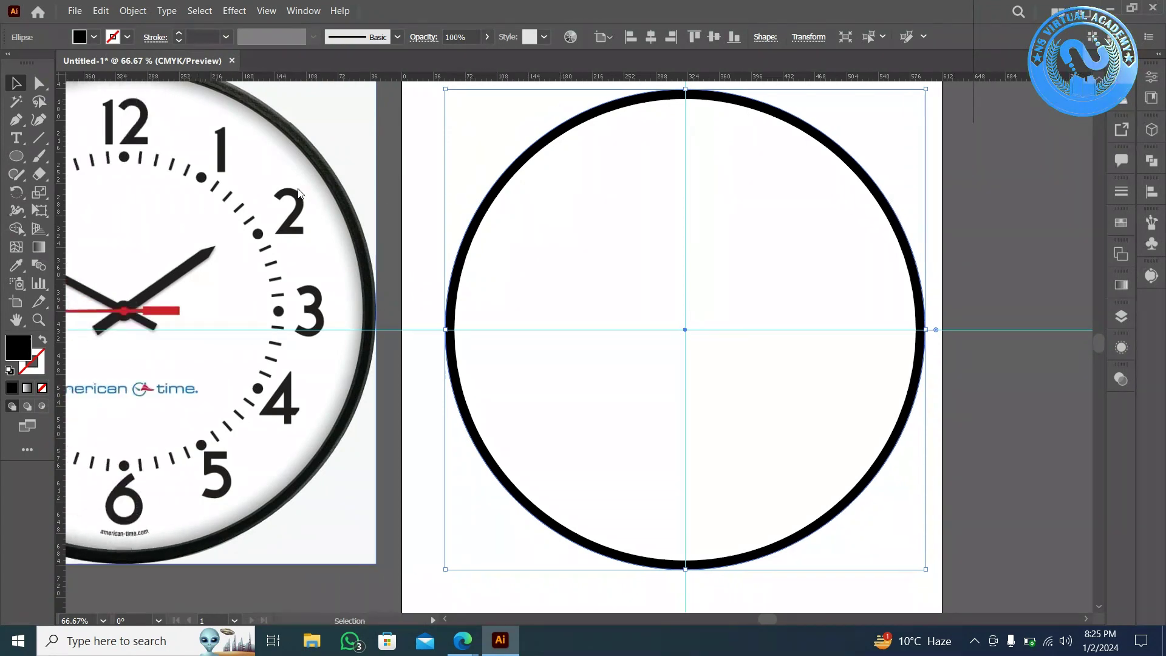
pyautogui.press('a')
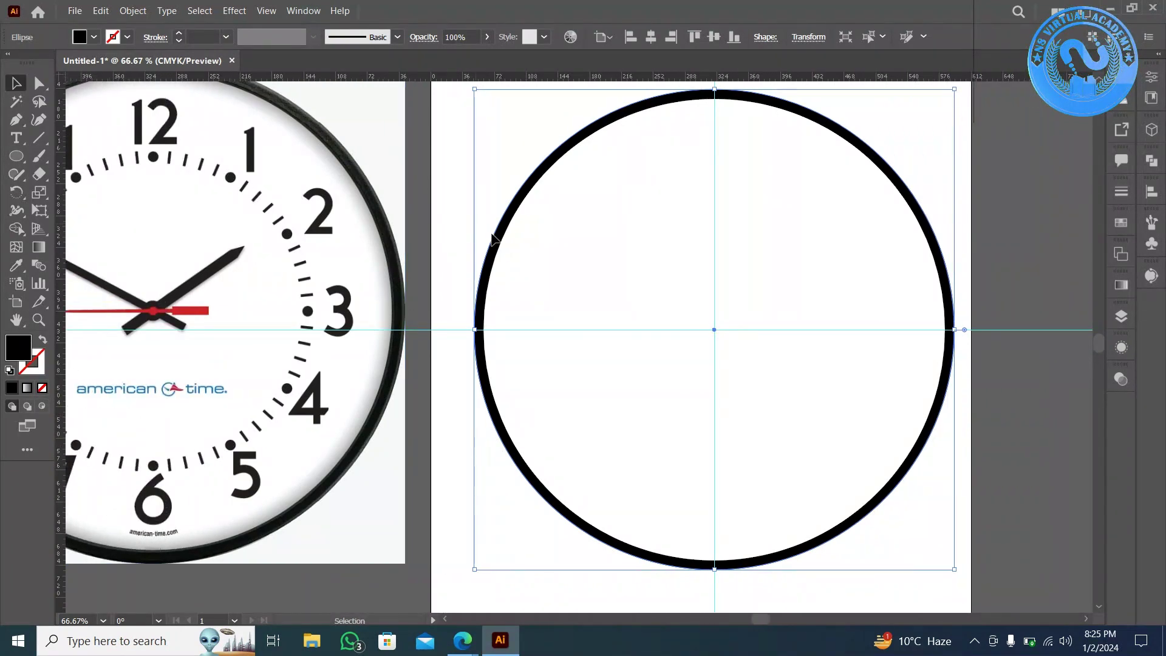
pyautogui.moveTo(473, 221); pyautogui.dragTo(561, 269)
pyautogui.click(561, 271)
pyautogui.press('v')
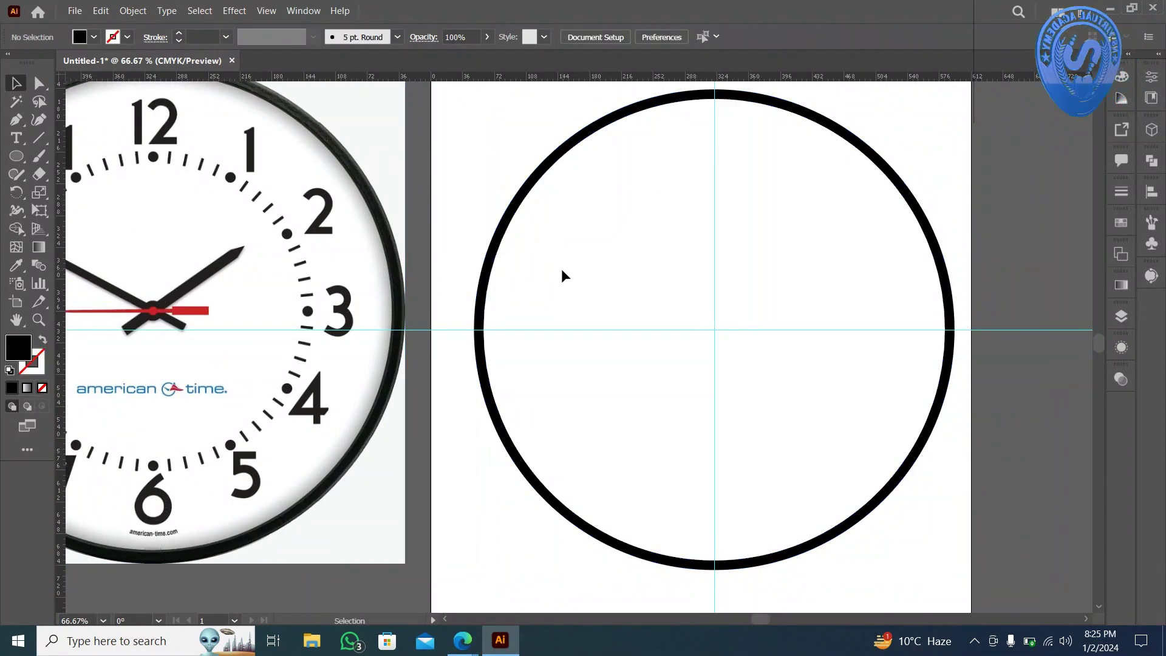
# Add the text "12" on the vertical guide just inside the top of the clock rim.
pyautogui.hscroll(-3, 561, 271)
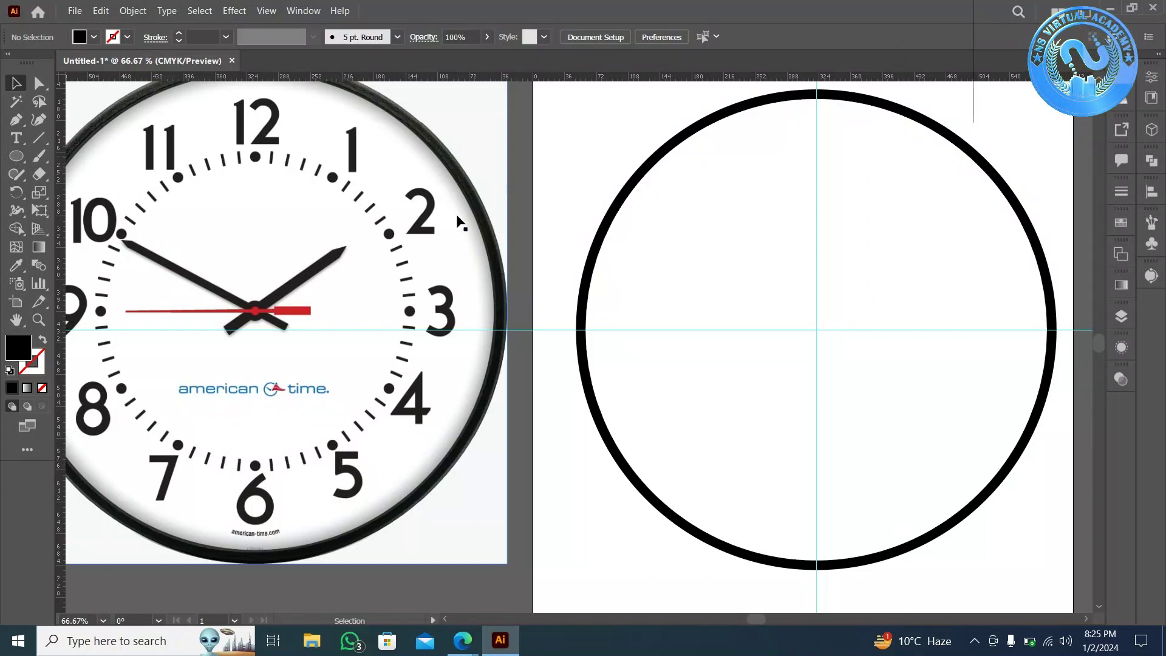
pyautogui.click(816, 116)
pyautogui.hscroll(3, 820, 120)
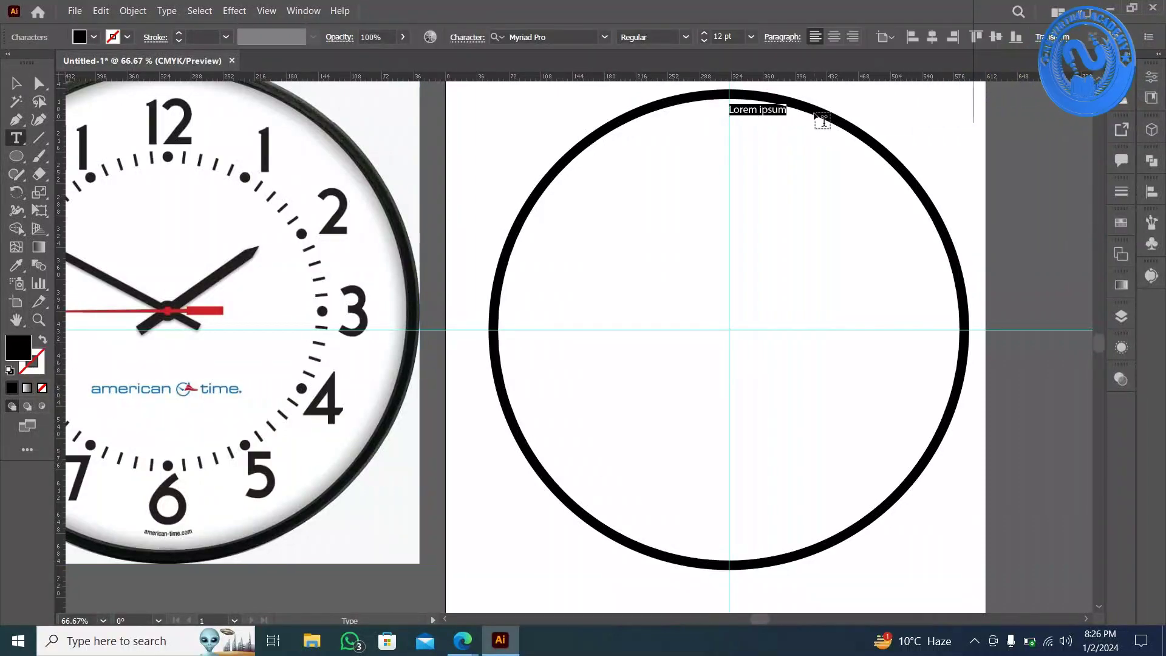
pyautogui.write('12')
pyautogui.press('Escape')
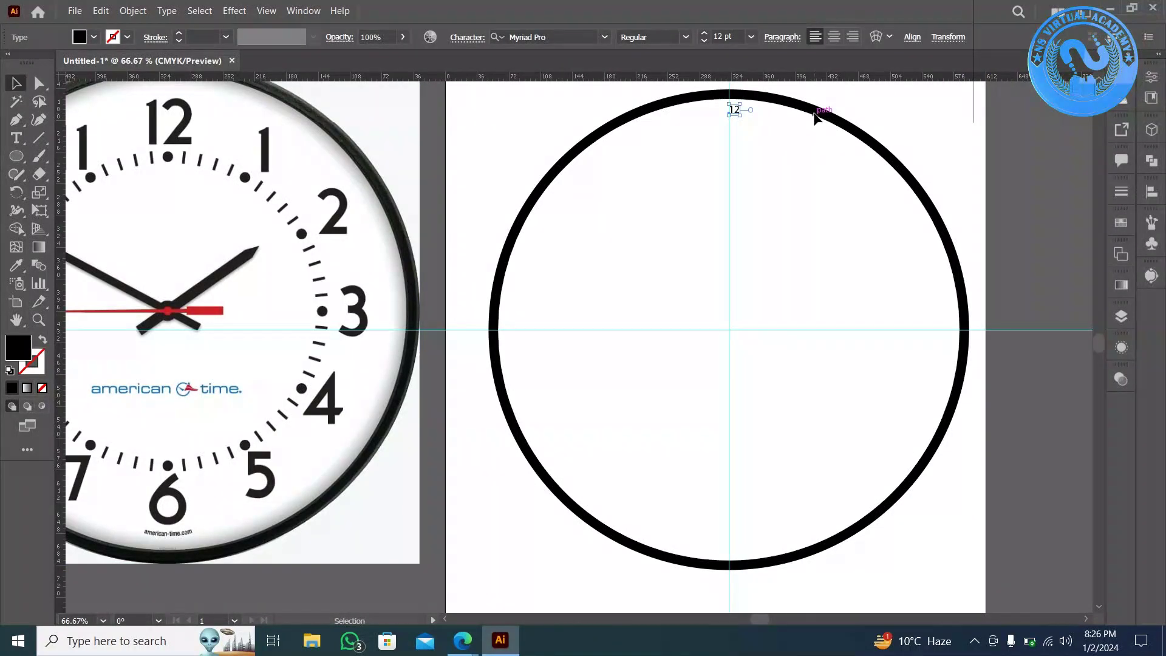
# Enlarge the "12" to about 35 pt and centre it on the vertical guide below the rim.
pyautogui.scroll(3, 732, 97)
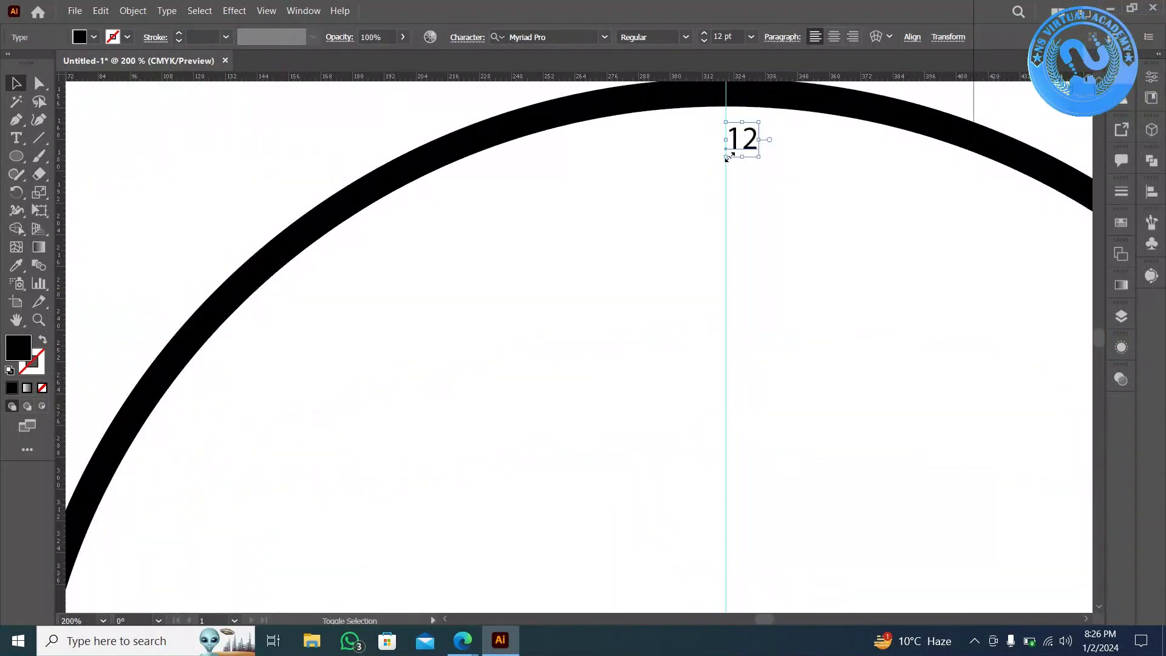
pyautogui.moveTo(726, 156); pyautogui.dragTo(661, 228)
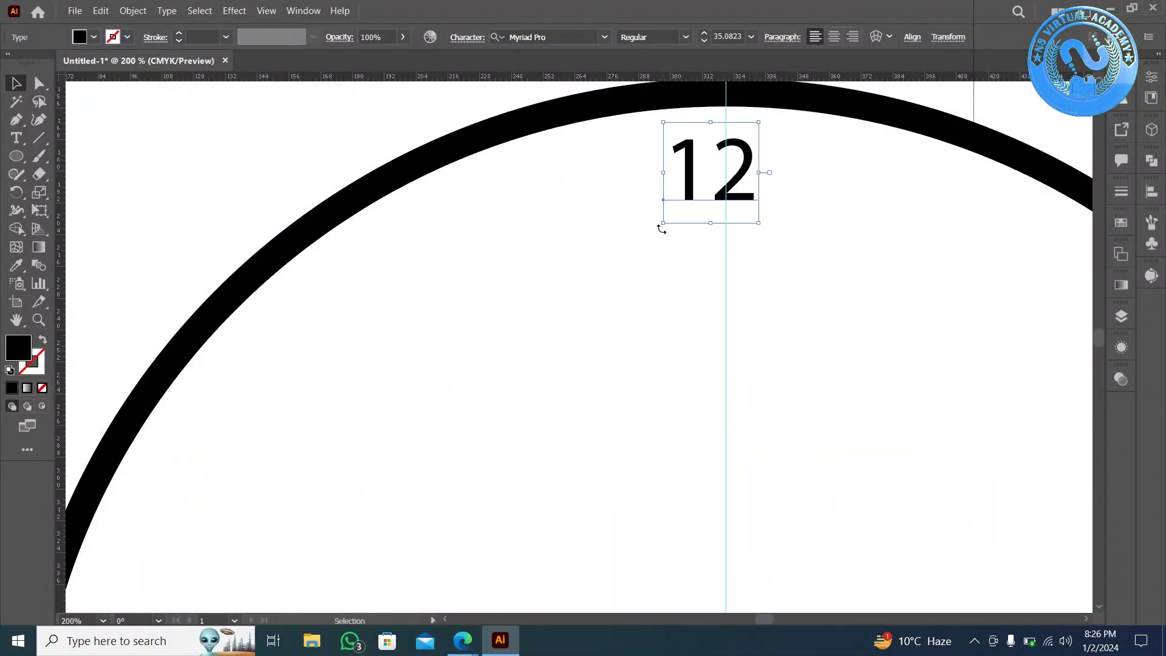
pyautogui.moveTo(726, 201); pyautogui.dragTo(742, 208)
pyautogui.hotkey('ctrl', '+')
pyautogui.hotkey('ctrl', '+')
pyautogui.hotkey('ctrl', '+')
pyautogui.hotkey('ctrl', '+')
pyautogui.scroll(-8, 780, 210)
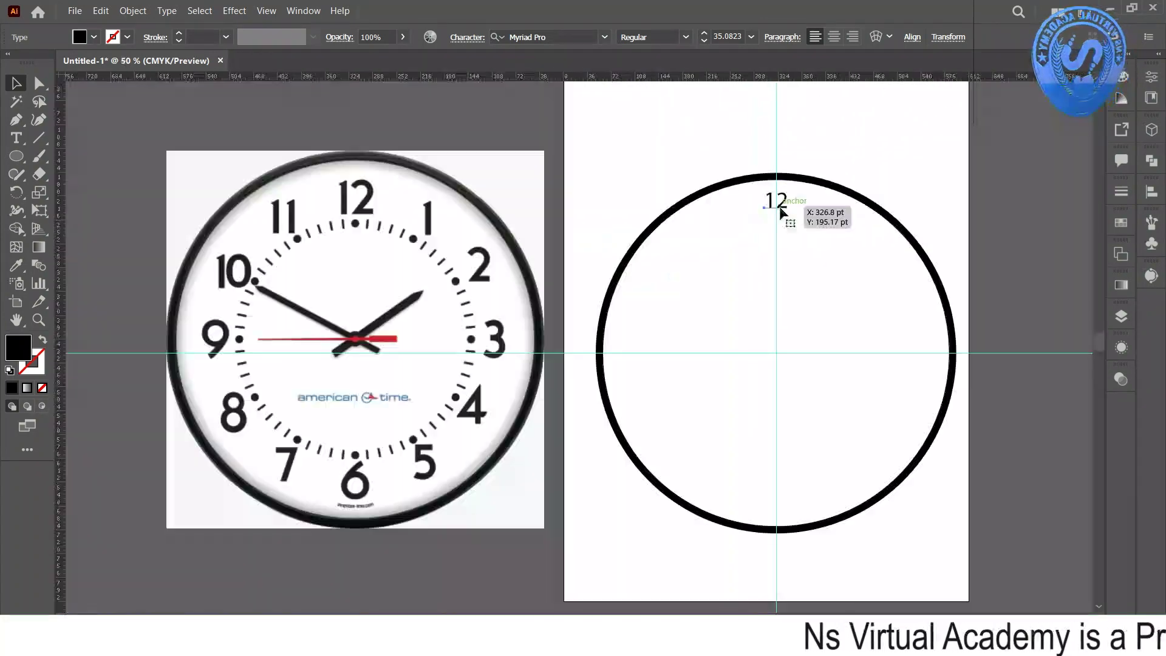
# Set the "12" in the Minion Variable Concept font with the Bold style.
pyautogui.moveTo(804, 234); pyautogui.dragTo(744, 161)
pyautogui.click(545, 37)
pyautogui.click(629, 129)
pyautogui.hscroll(3, 660, 204)
pyautogui.click(659, 204)
pyautogui.click(713, 38)
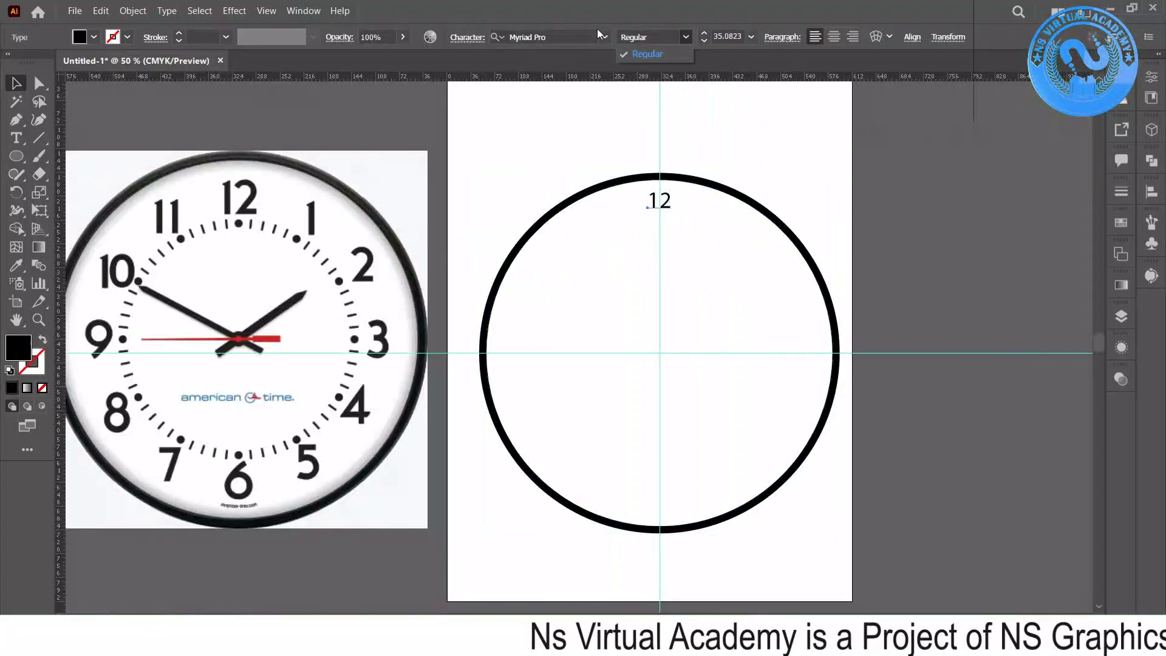
pyautogui.click(604, 37)
pyautogui.click(550, 242)
pyautogui.click(713, 37)
pyautogui.click(632, 100)
# Enlarge the "12" to about 41.6 pt and keep it centred on the vertical guide, leaving nothing selected.
pyautogui.scroll(3, 681, 202)
pyautogui.moveTo(616, 242); pyautogui.dragTo(616, 275)
pyautogui.click(578, 239)
pyautogui.scroll(-2, 578, 240)
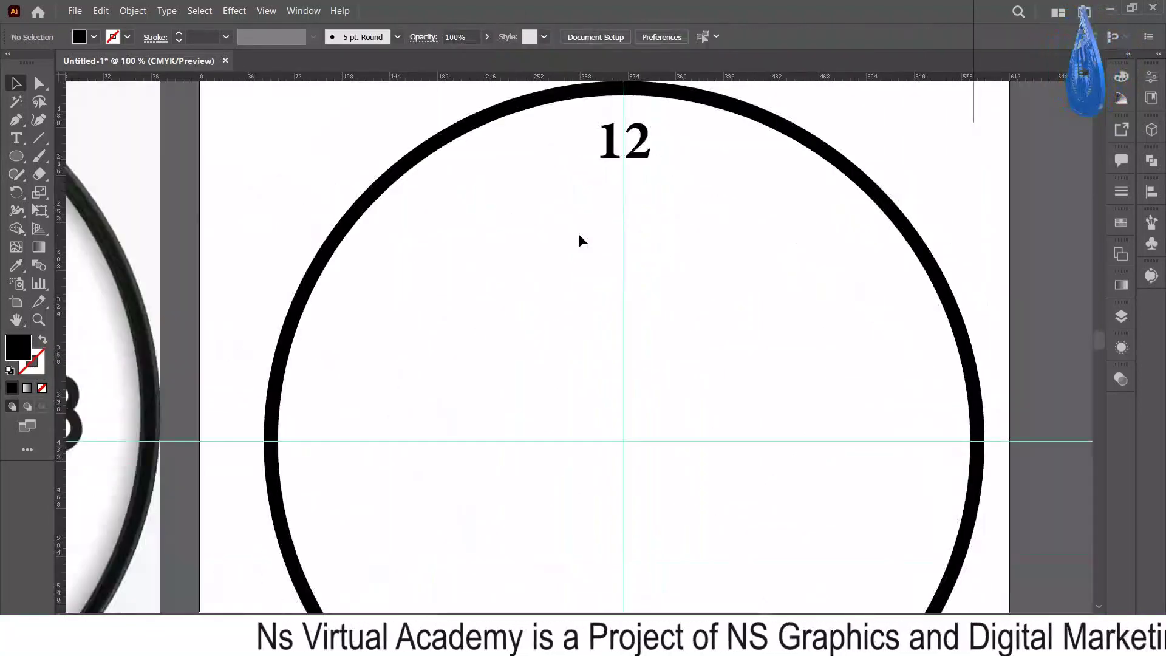
# Make a copy of the "12" rotated by 360/12 degrees about the clock's centre where the guides cross.
pyautogui.click(624, 133)
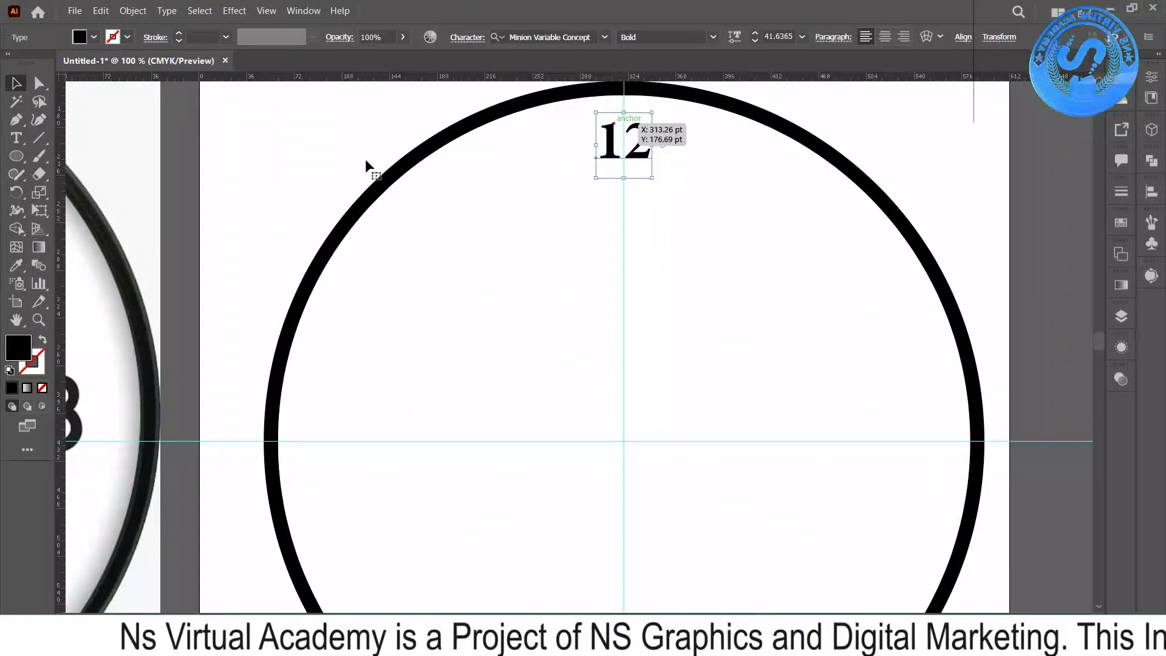
pyautogui.click(16, 192)
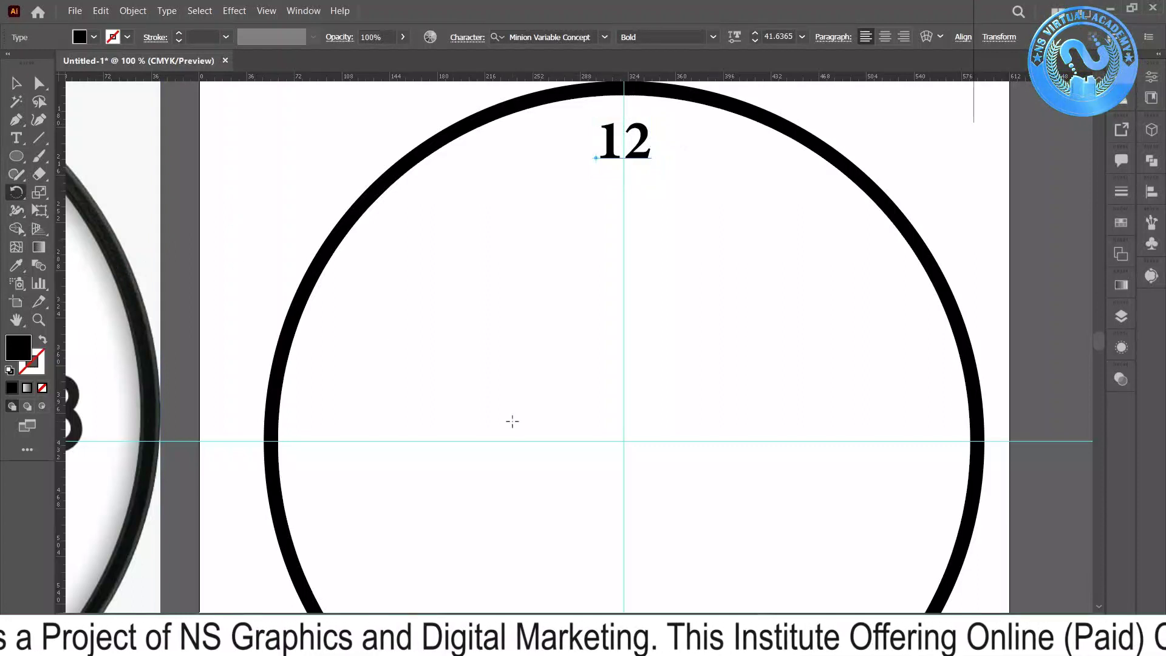
pyautogui.scroll(-2, 618, 457)
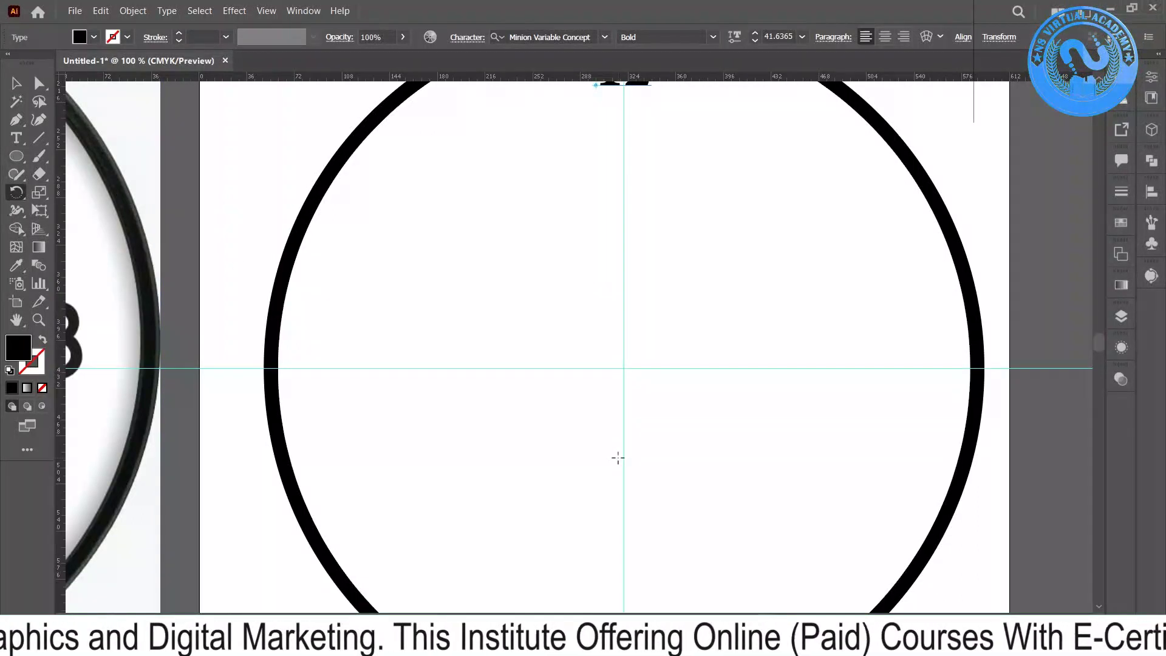
pyautogui.scroll(2, 618, 457)
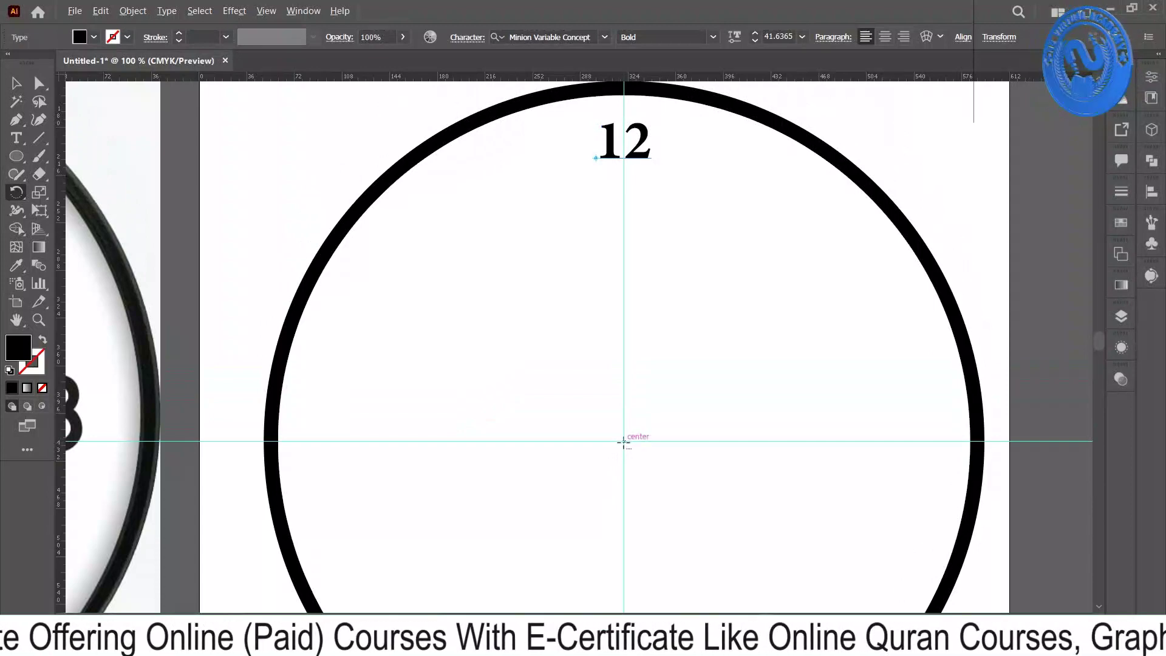
pyautogui.keyDown('alt'); pyautogui.click(623, 440); pyautogui.keyUp('alt')
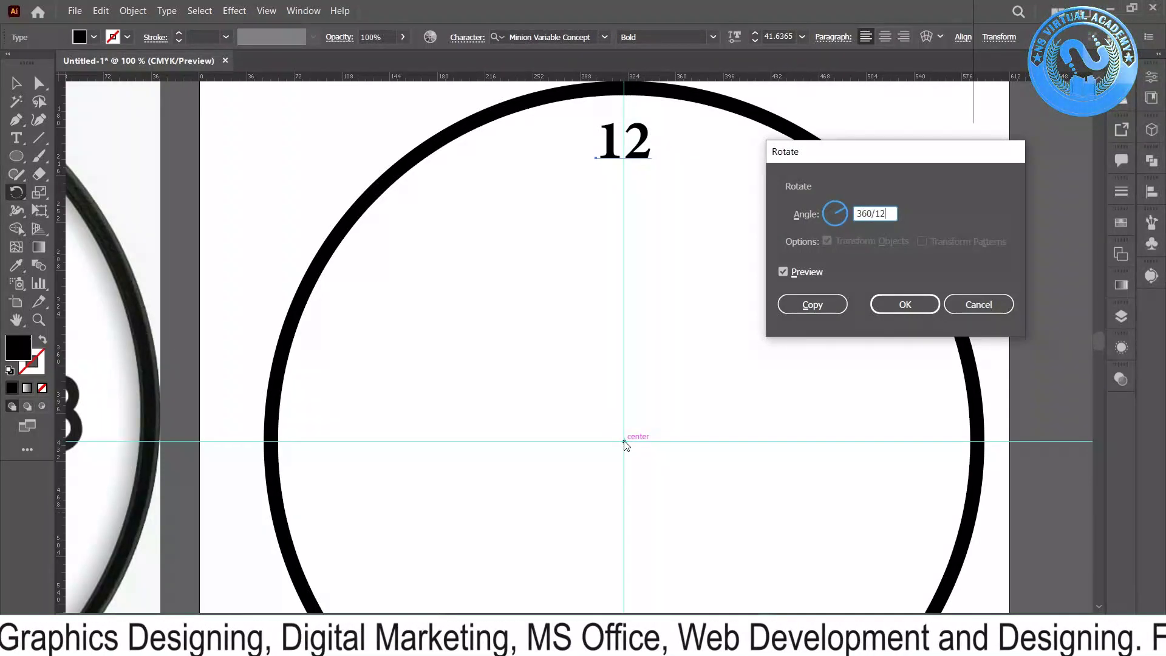
pyautogui.click(811, 305)
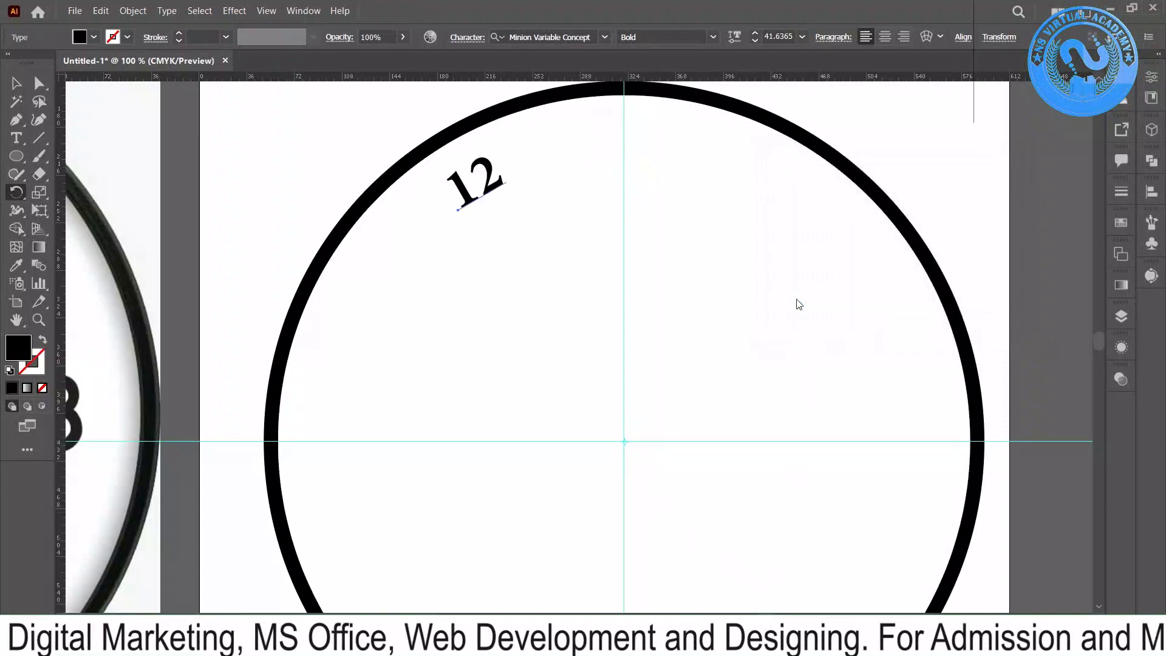
# Repeat the rotated copy until twelve evenly spaced "12" numerals ring the clock face, leaving nothing selected.
pyautogui.hotkey('ctrl', 'd')
pyautogui.hotkey('ctrl', 'd')
pyautogui.hotkey('ctrl', 'd')
pyautogui.hotkey('ctrl', 'd')
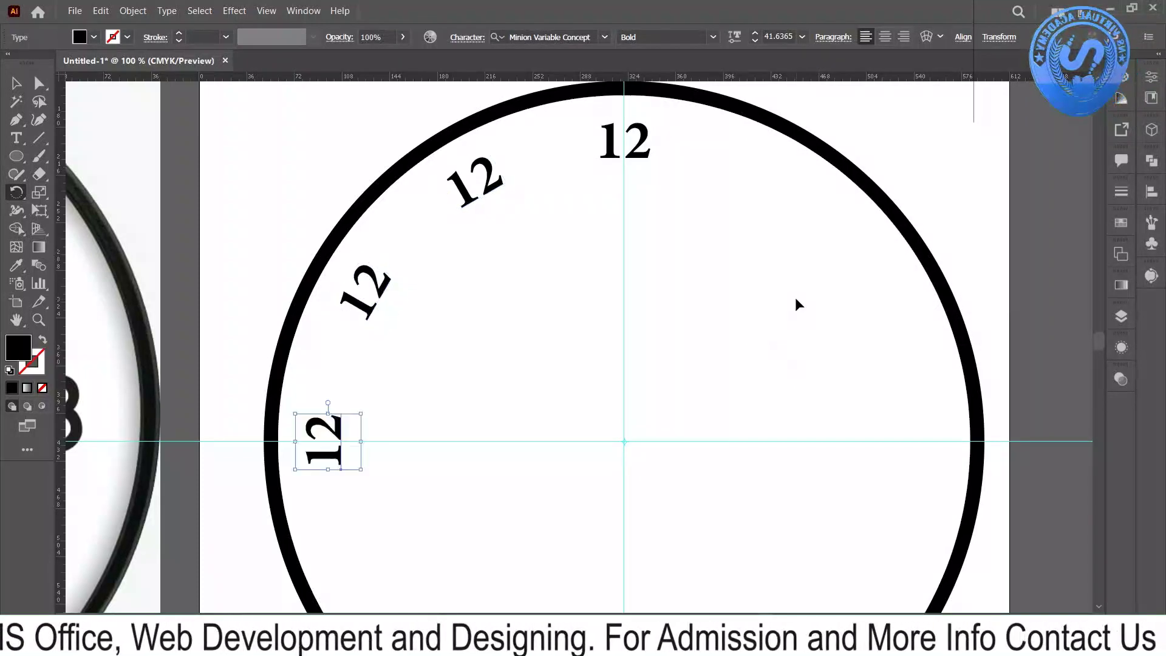
pyautogui.hotkey('ctrl', 'd')
pyautogui.hotkey('ctrl', 'd')
pyautogui.hotkey('ctrl', 'd')
pyautogui.hotkey('ctrl', 'd')
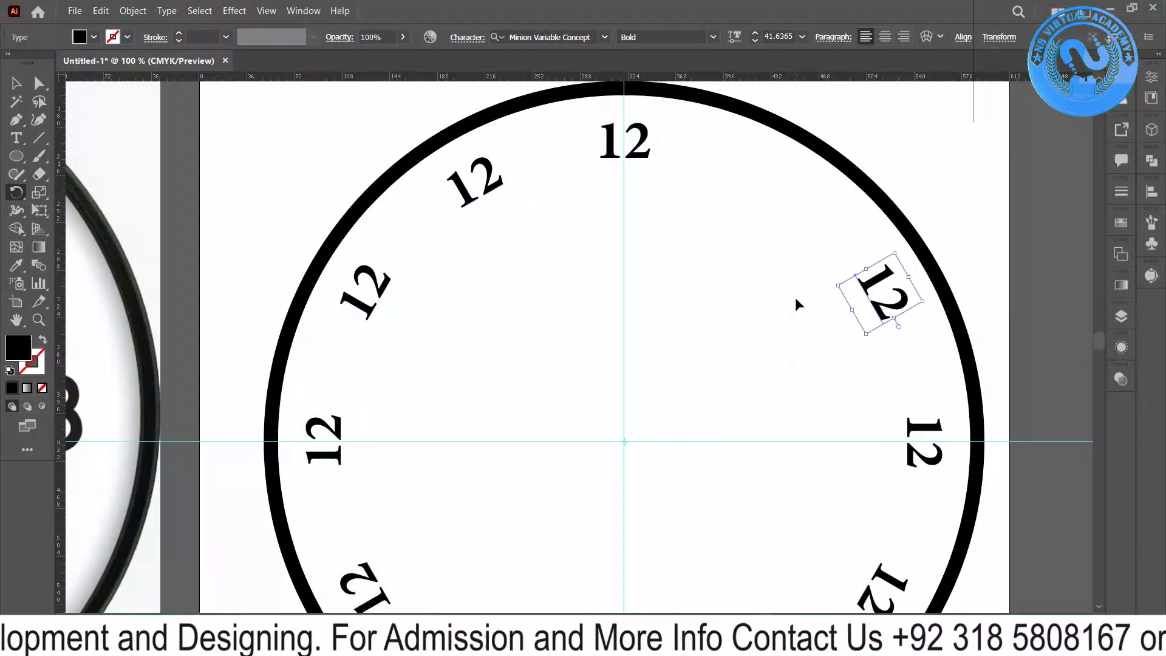
pyautogui.scroll(-2, 796, 297)
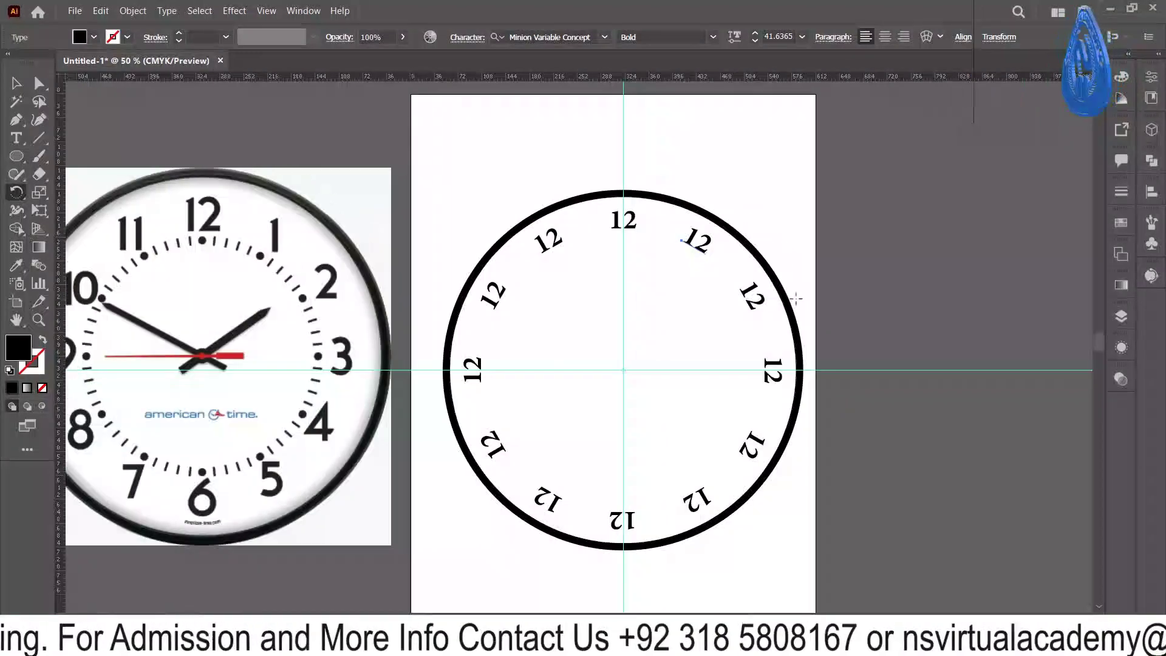
pyautogui.click(16, 83)
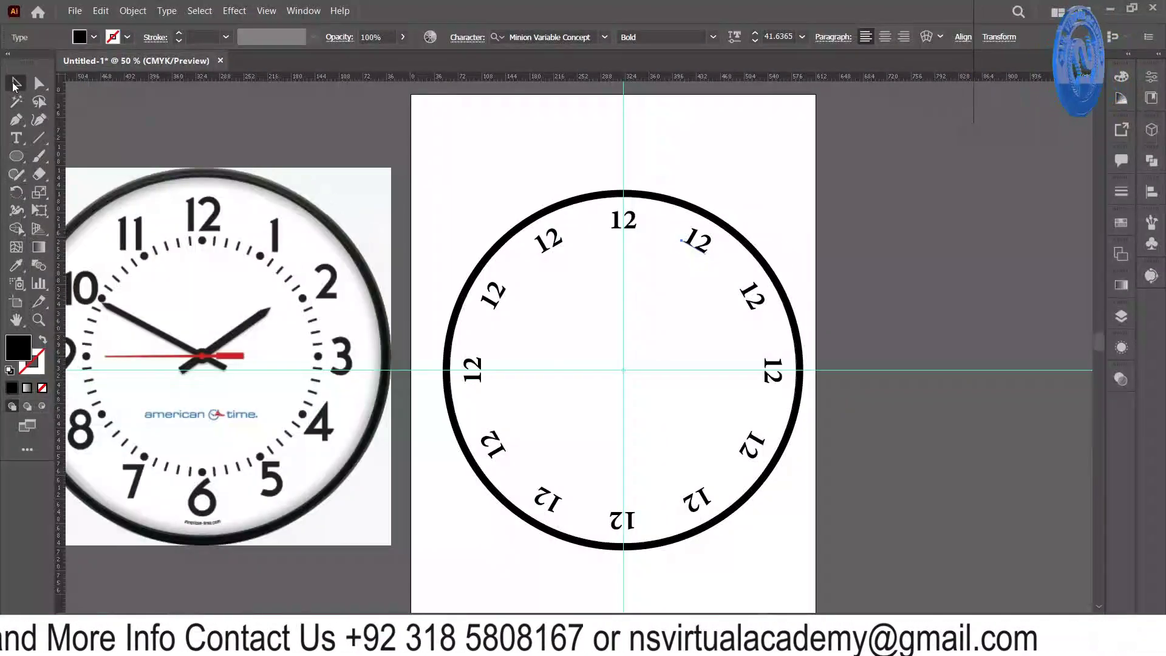
pyautogui.click(532, 155)
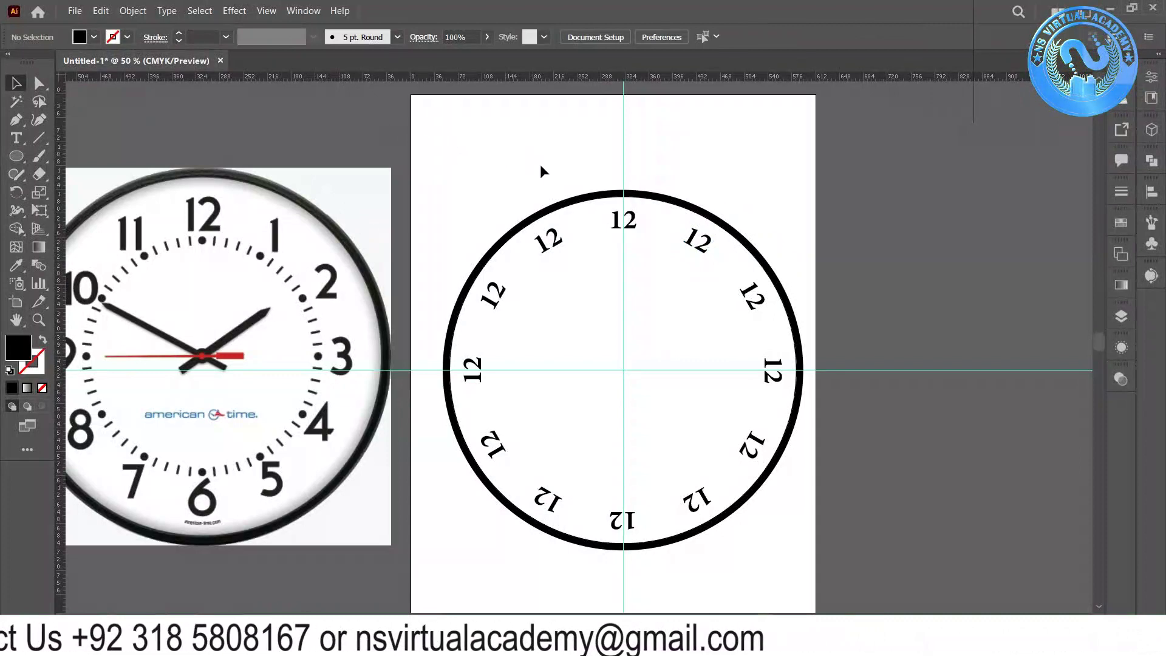
pyautogui.moveTo(547, 241); pyautogui.dragTo(549, 242)
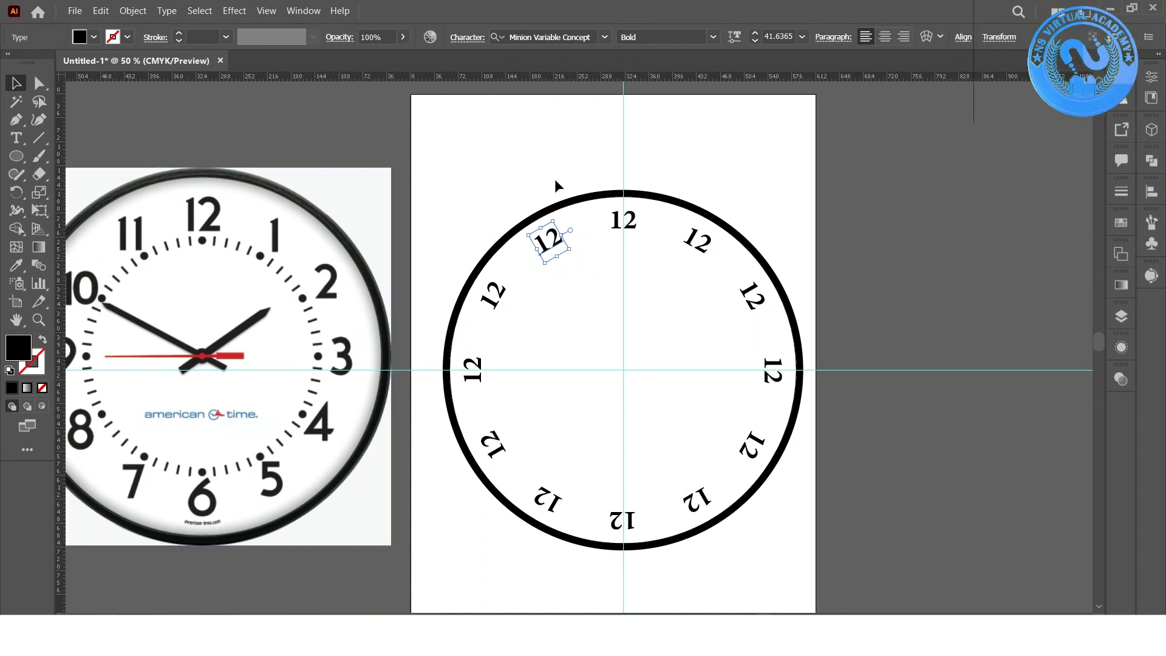
pyautogui.moveTo(566, 253)
pyautogui.mouseDown()
pyautogui.moveTo(554, 258)
pyautogui.moveTo(592, 260)
pyautogui.moveTo(574, 268)
pyautogui.mouseUp()
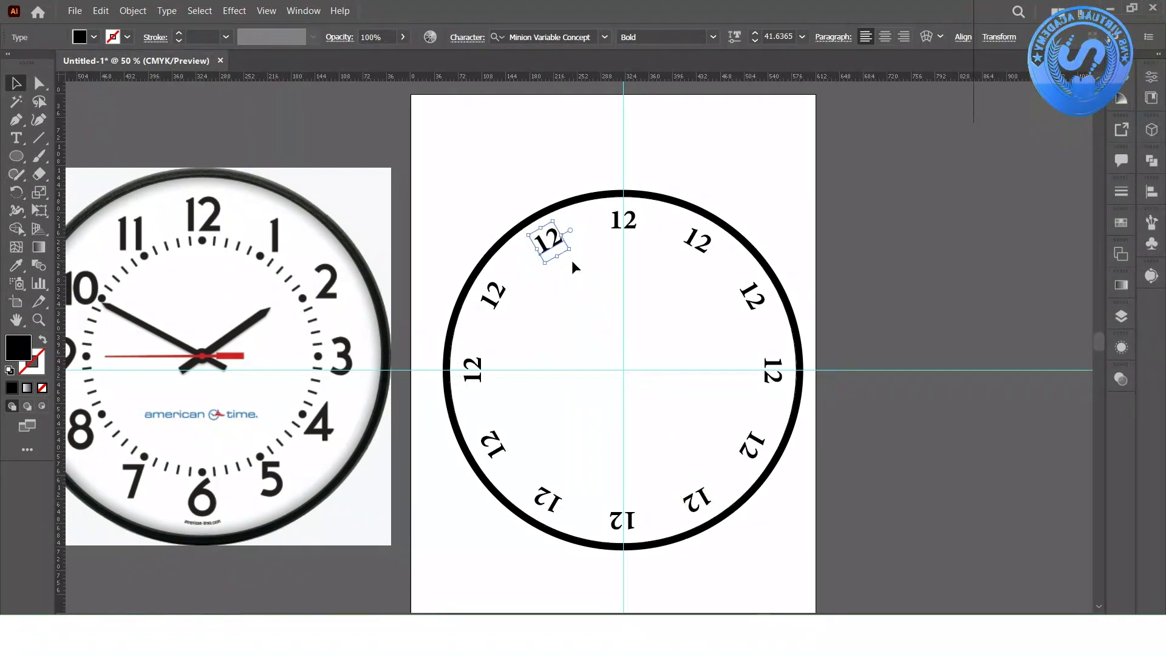
pyautogui.click(451, 155)
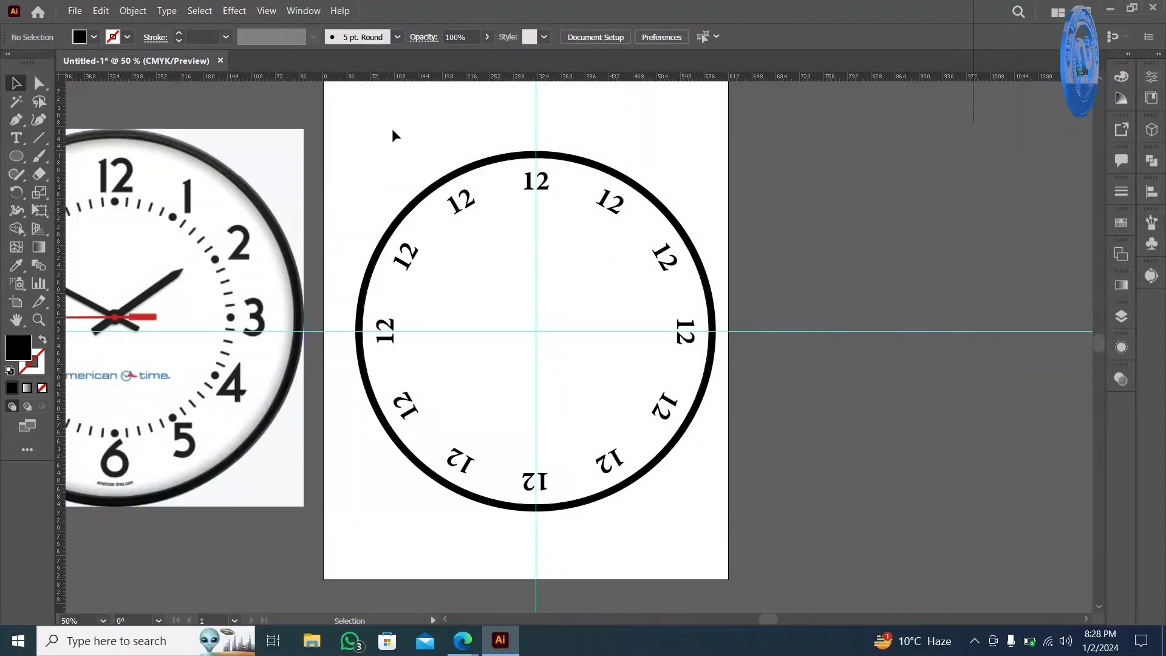
# Select all twelve numerals and rotate each one 30° about its own centre with Transform Each.
pyautogui.moveTo(366, 125); pyautogui.dragTo(719, 571)
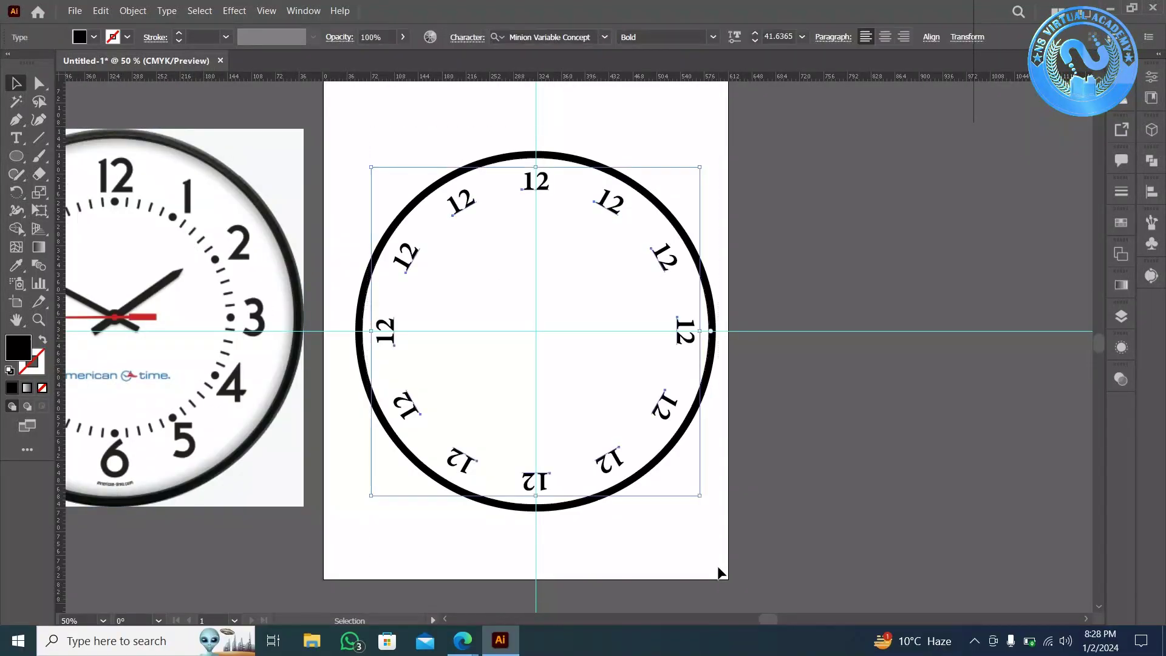
pyautogui.rightClick(531, 174)
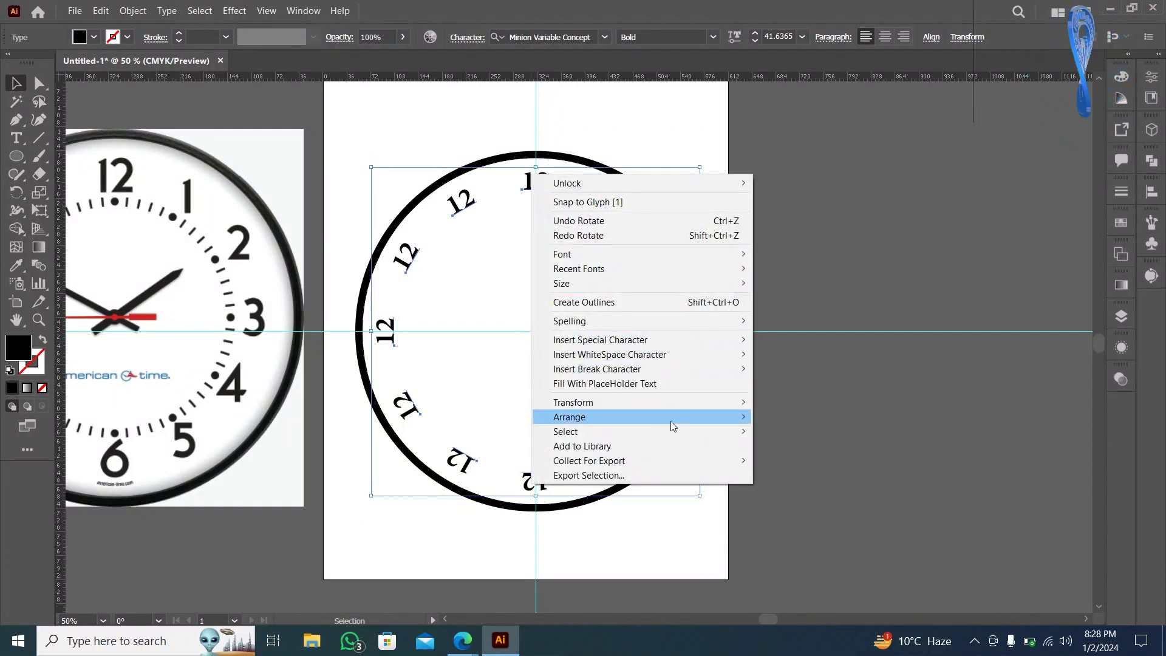
pyautogui.moveTo(672, 403)
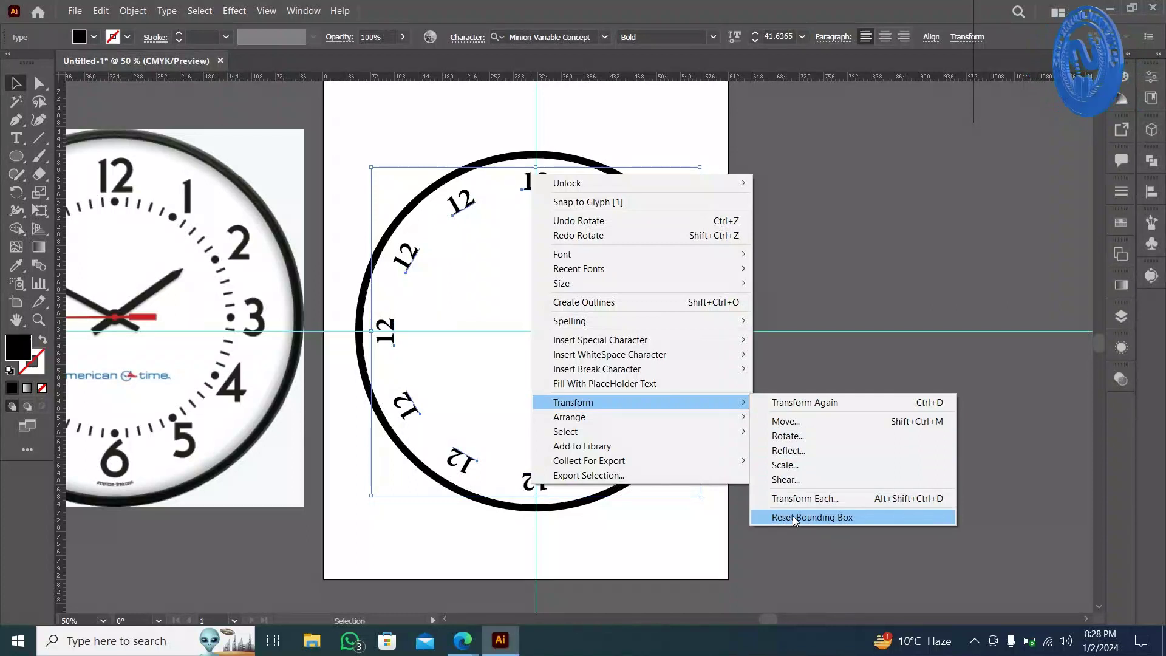
pyautogui.click(782, 499)
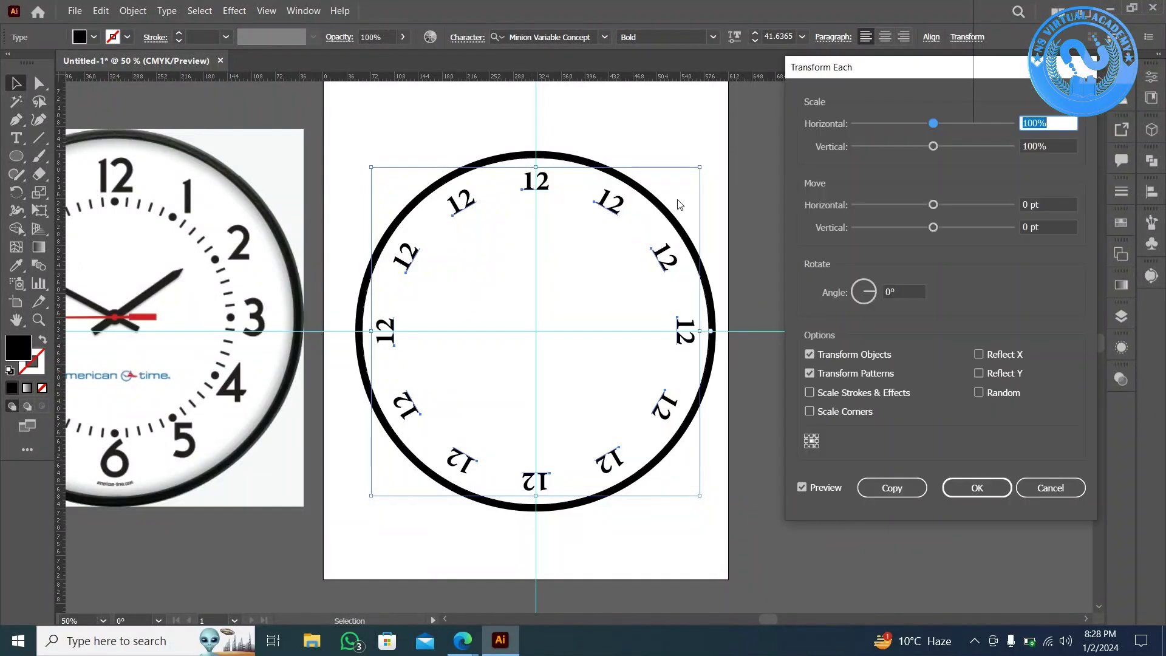
pyautogui.click(903, 291)
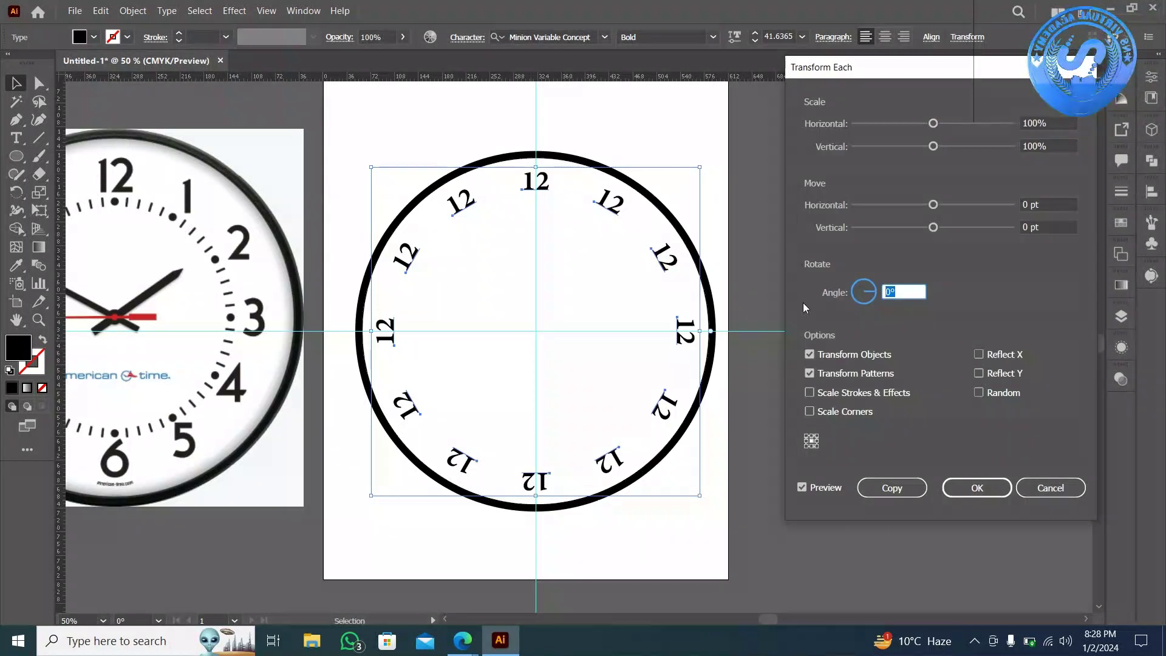
pyautogui.press('BackSpace')
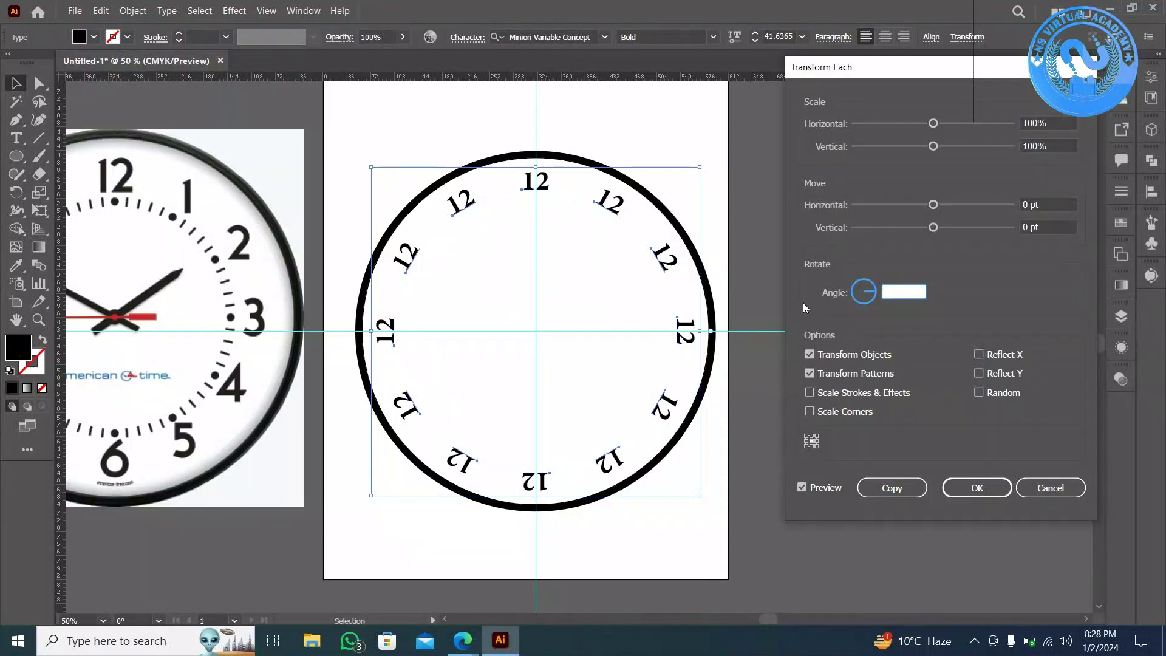
pyautogui.write('30')
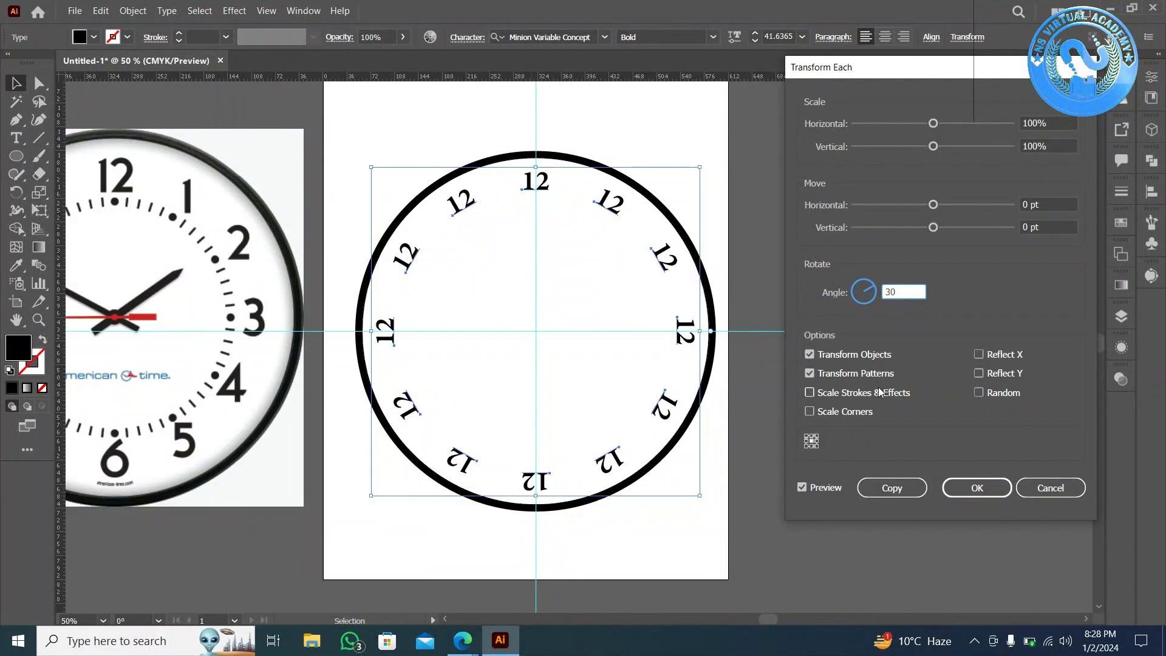
pyautogui.click(975, 488)
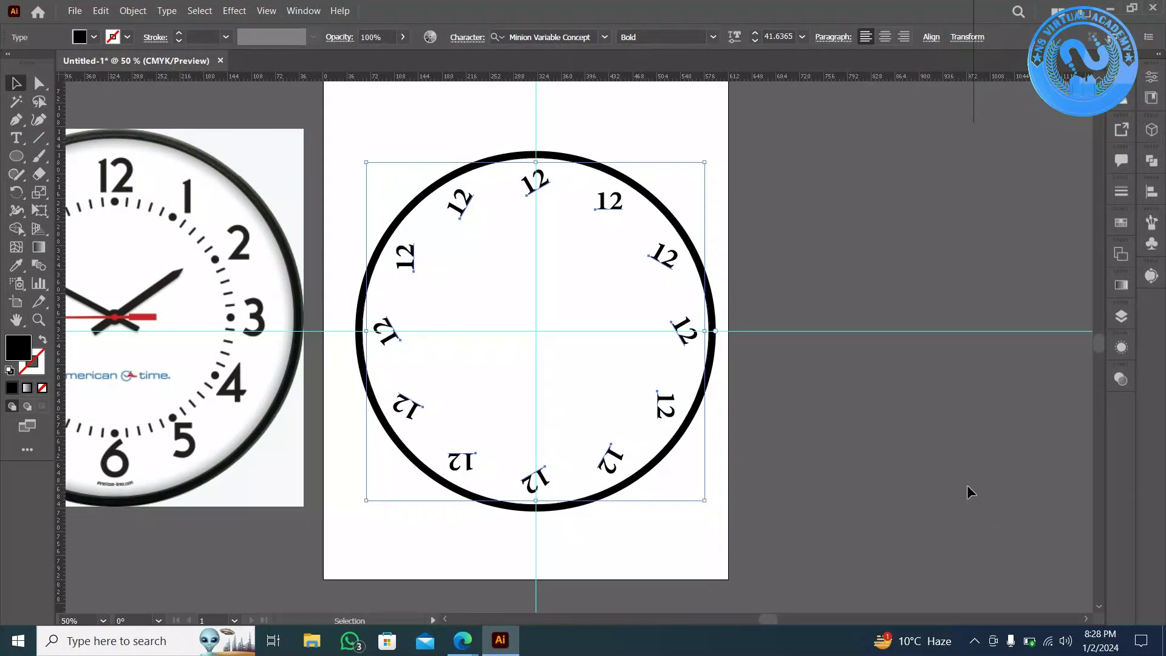
# Deselect each upright numeral from 1 o'clock onward and repeat the 30° rotation until the 4 o'clock numeral is upright.
pyautogui.click(607, 212)
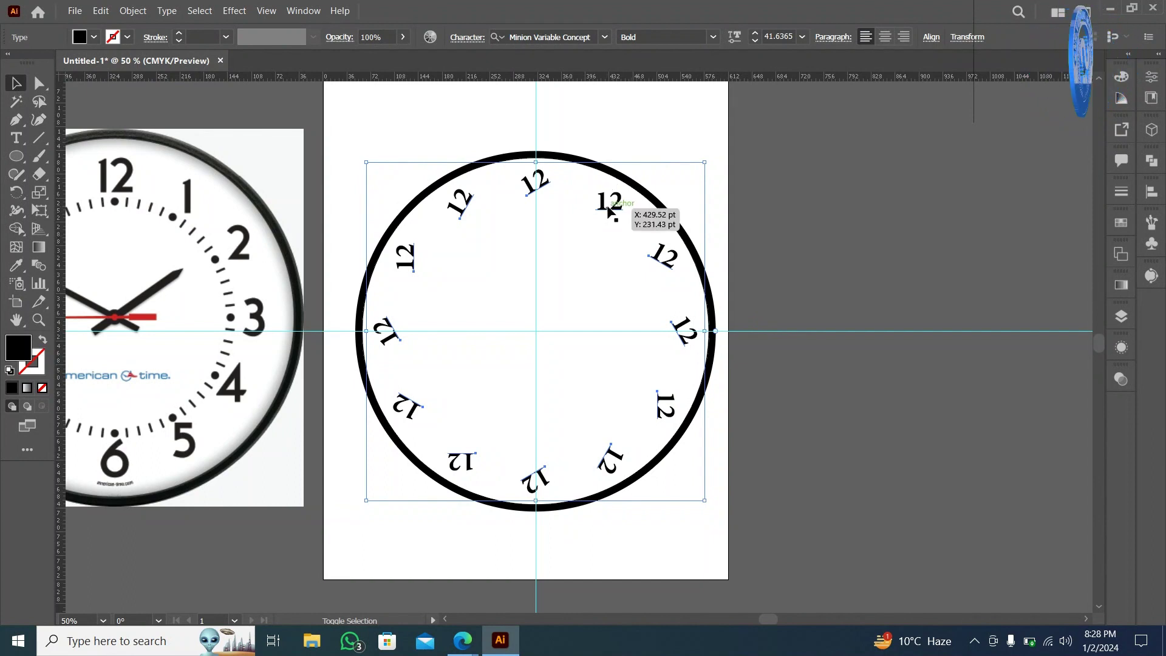
pyautogui.hotkey('ctrl', 'd')
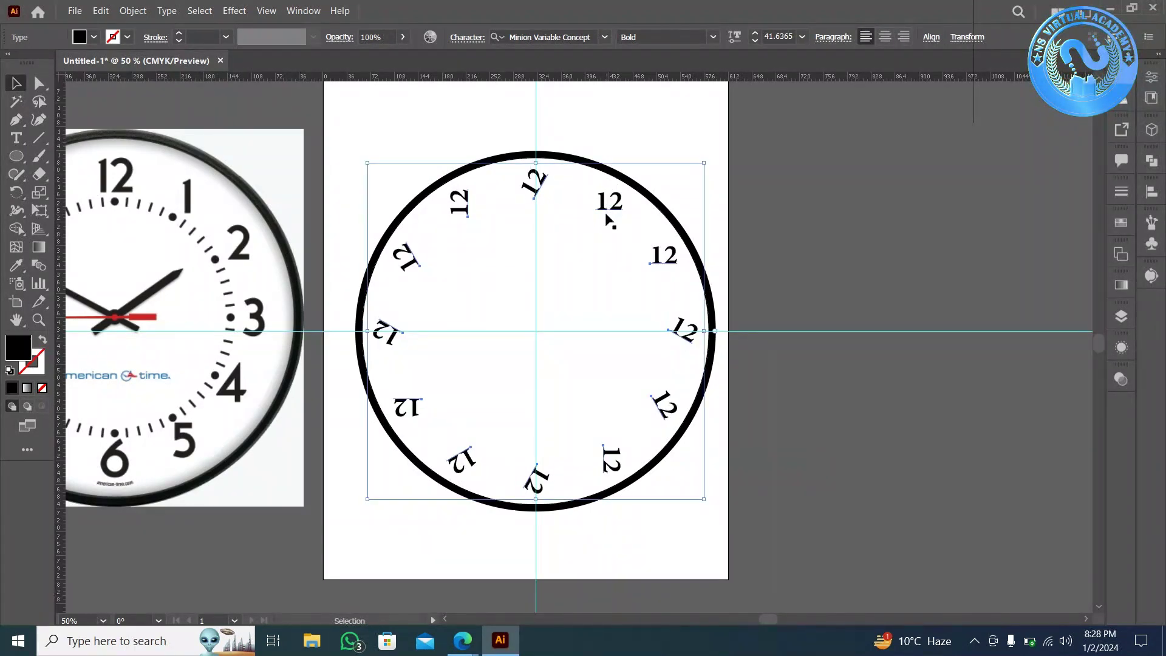
pyautogui.keyDown('shift'); pyautogui.click(668, 258); pyautogui.keyUp('shift')
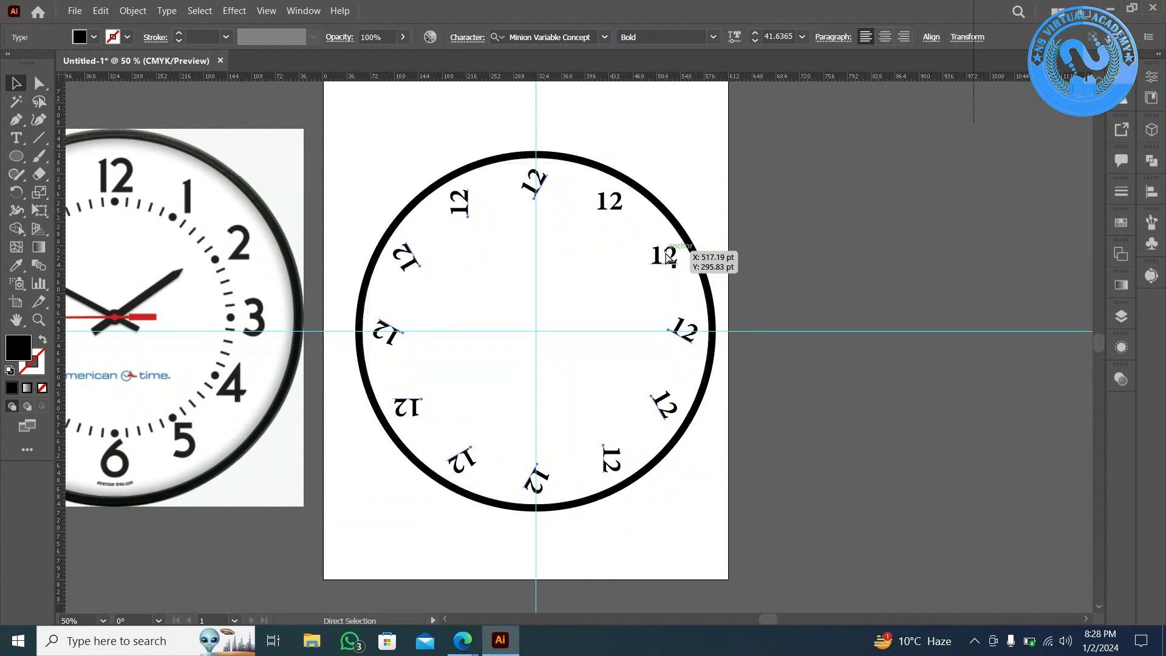
pyautogui.hotkey('ctrl', 'd')
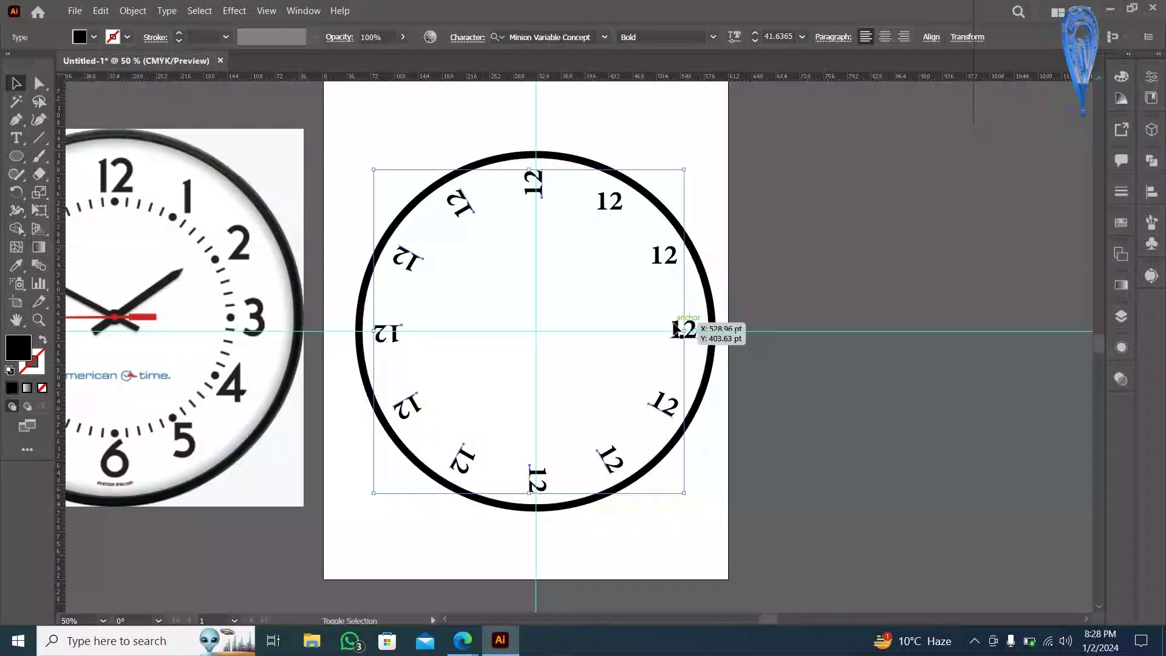
pyautogui.keyDown('shift'); pyautogui.click(676, 329); pyautogui.keyUp('shift')
pyautogui.hotkey('ctrl', 'd')
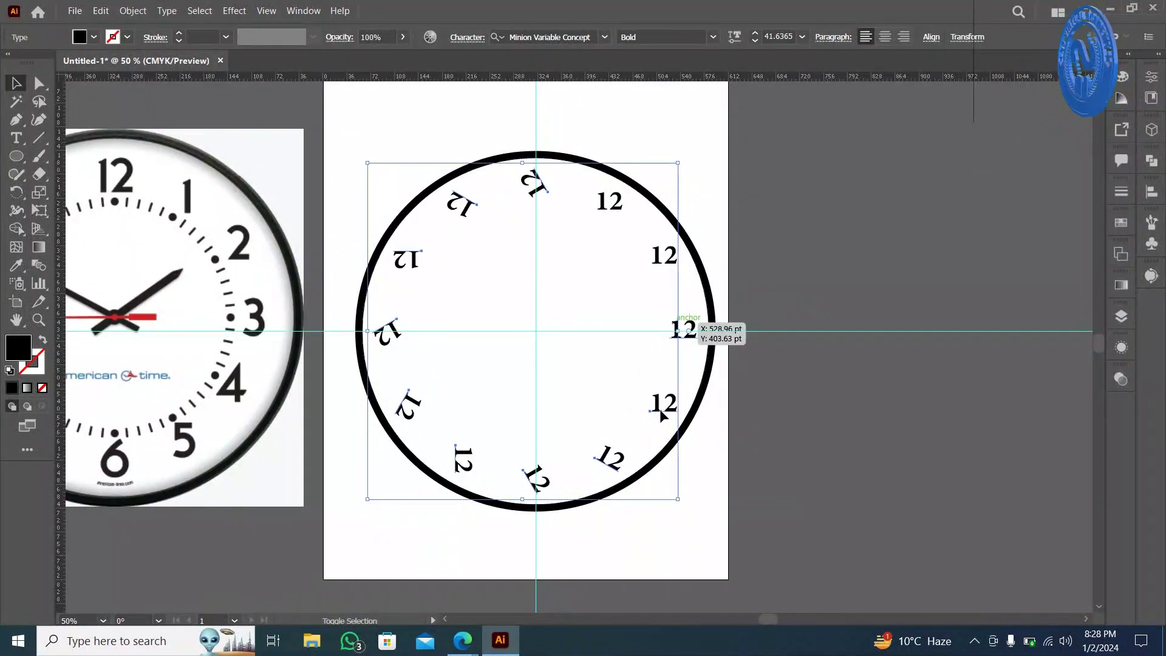
# Deselect the upright 4, 5 and 6 o'clock numerals in turn, repeating the 30° rotation after each until the 7 o'clock numeral is upright.
pyautogui.keyDown('shift'); pyautogui.click(659, 409); pyautogui.keyUp('shift')
pyautogui.hotkey('ctrl', 'd')
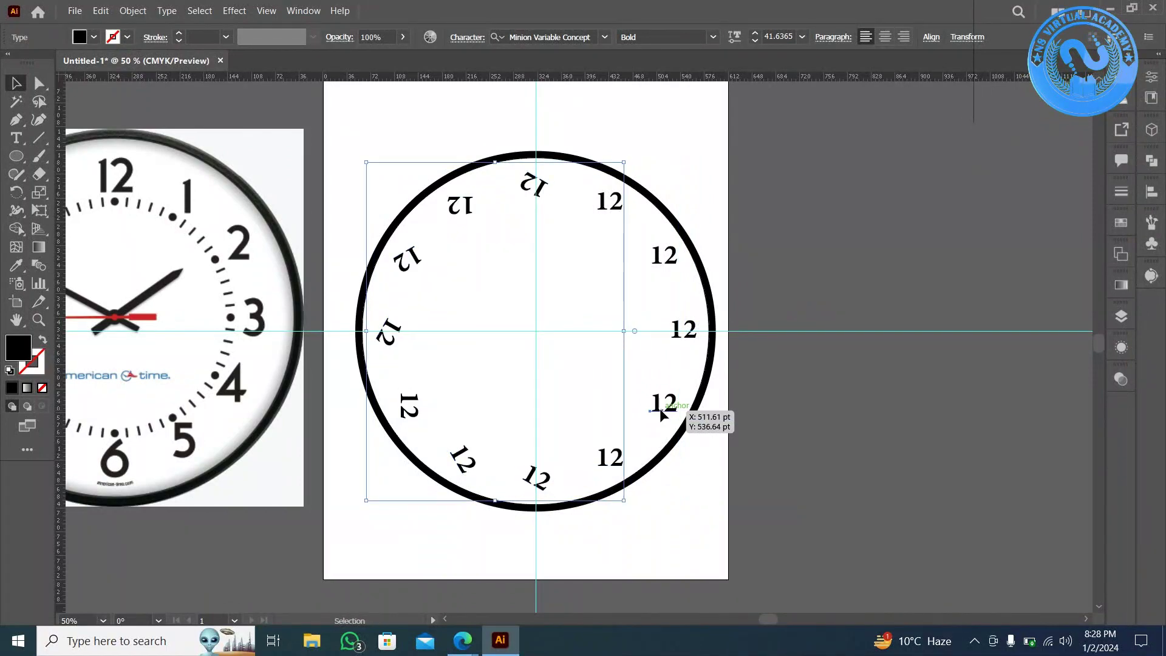
pyautogui.press('ctrl')
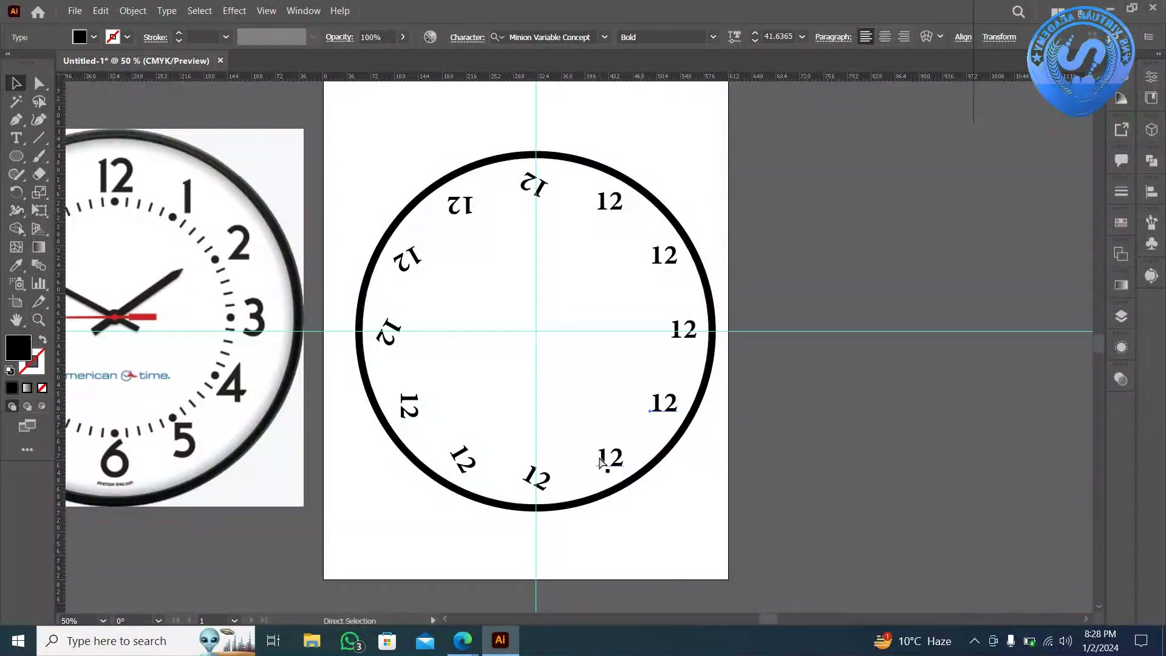
pyautogui.hotkey('ctrl', 'd')
pyautogui.hotkey('ctrl', 'd')
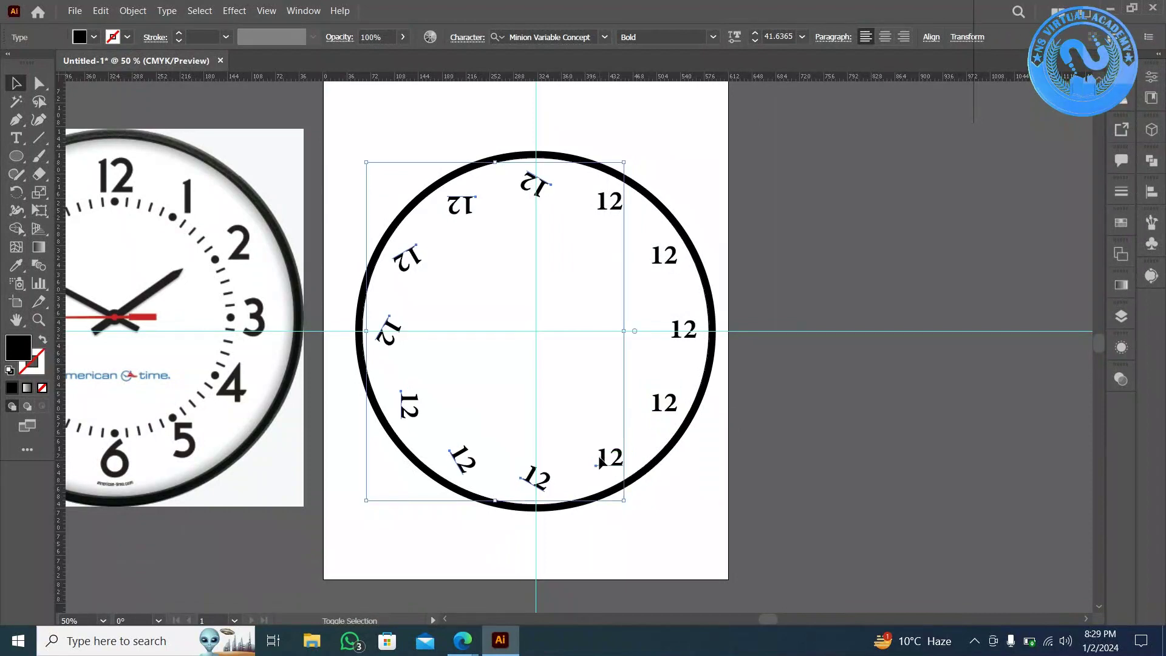
pyautogui.keyDown('shift'); pyautogui.click(601, 461); pyautogui.keyUp('shift')
pyautogui.hotkey('ctrl', 'd')
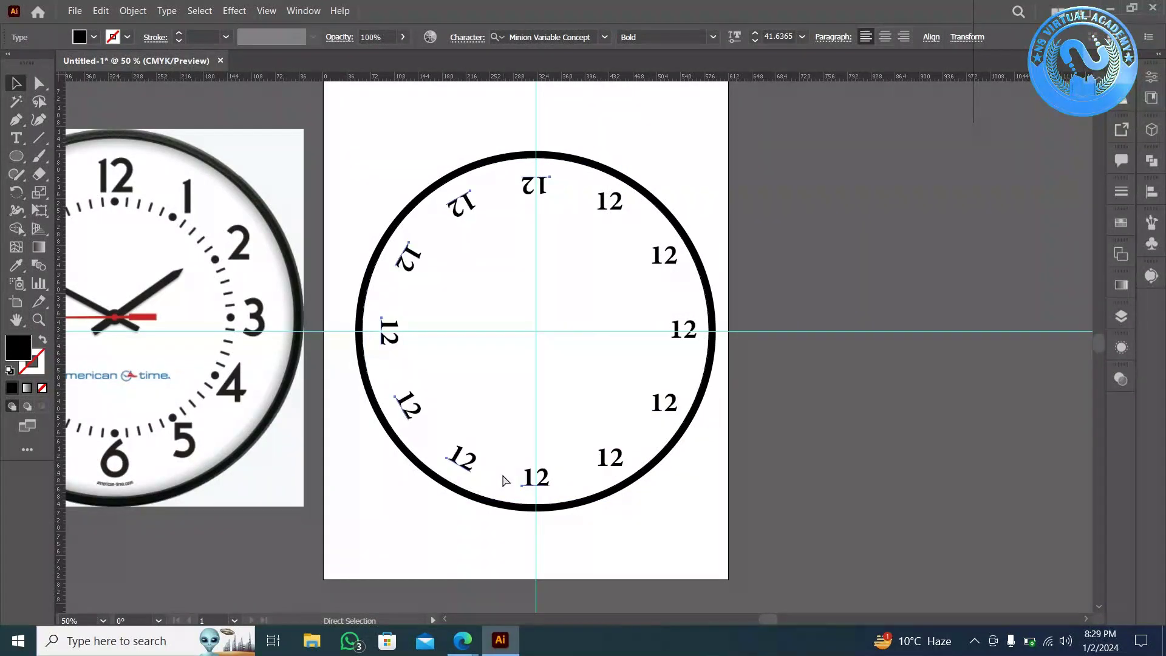
pyautogui.keyDown('shift'); pyautogui.click(531, 482); pyautogui.keyUp('shift')
pyautogui.hotkey('ctrl', 'd')
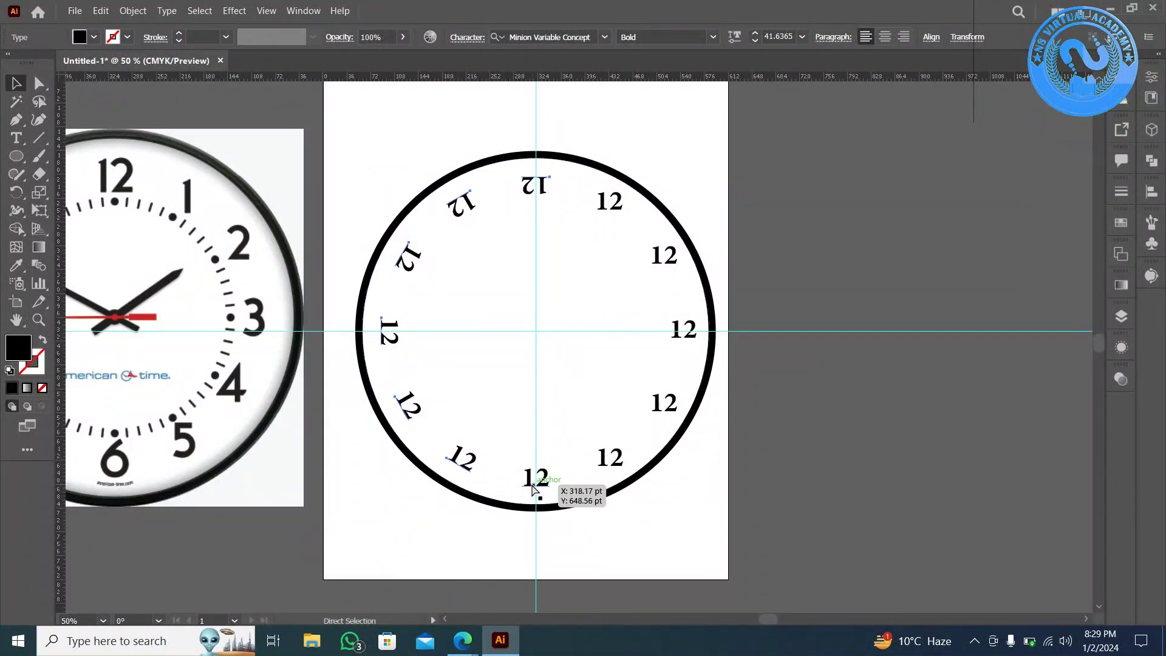
# Deselect each upright numeral from 7 o'clock onward, repeating the 30° rotation until the 12 o'clock numeral is upright, and clear the selection.
pyautogui.keyDown('shift'); pyautogui.click(465, 460); pyautogui.keyUp('shift')
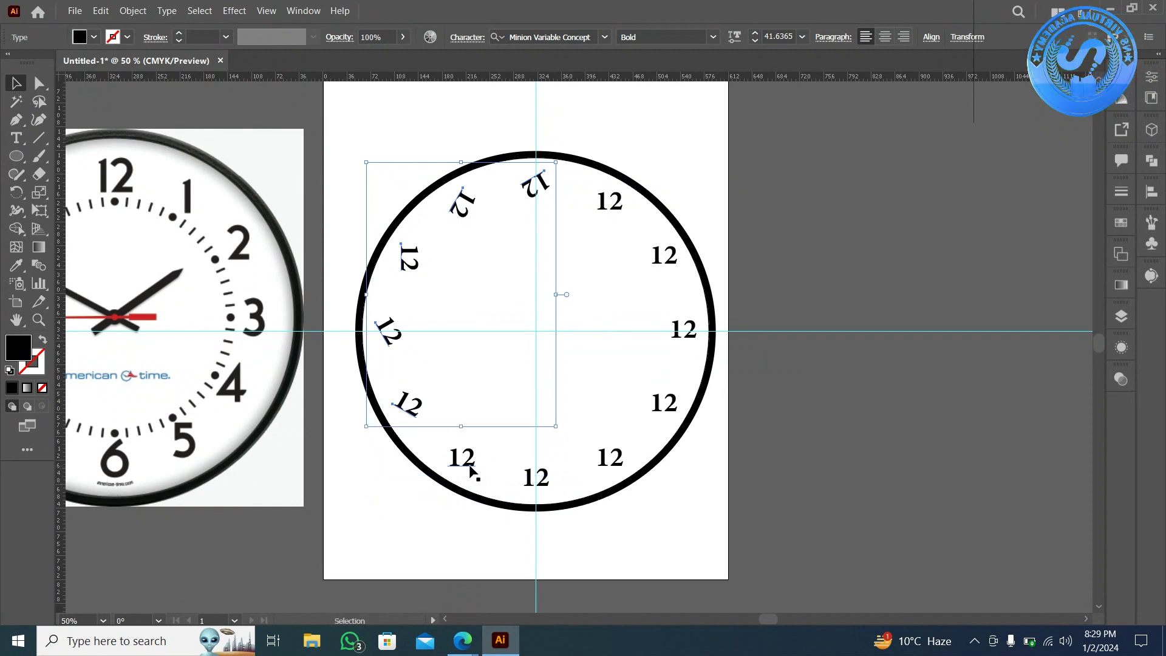
pyautogui.hotkey('ctrl', 'd')
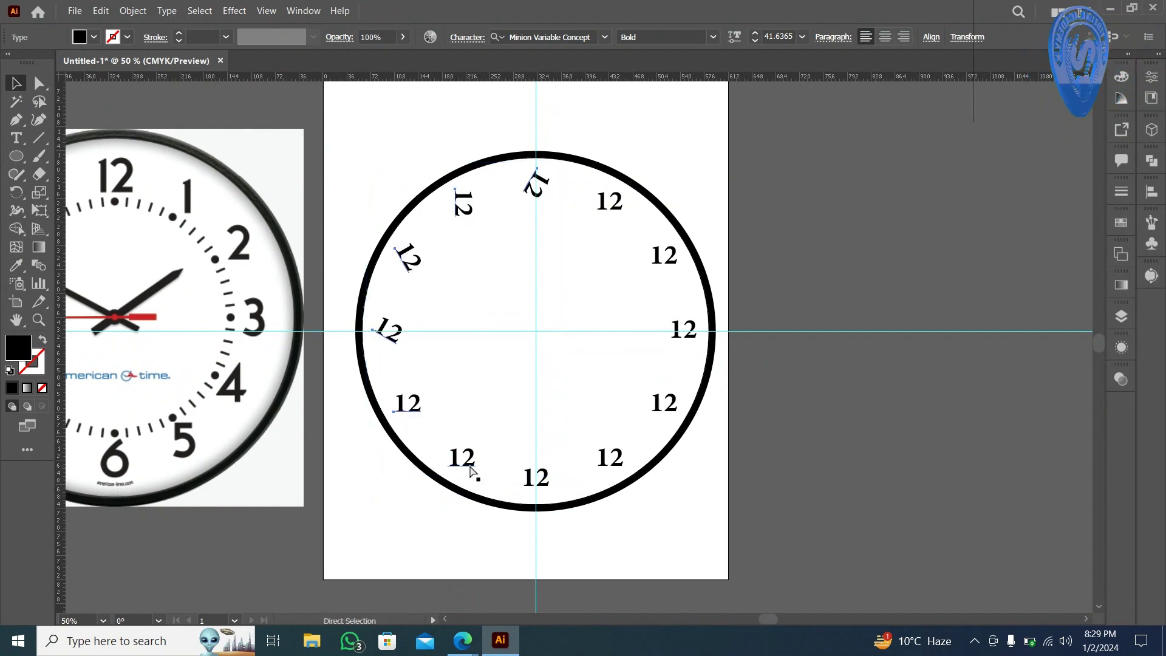
pyautogui.keyDown('shift'); pyautogui.click(410, 404); pyautogui.keyUp('shift')
pyautogui.hotkey('ctrl', 'd')
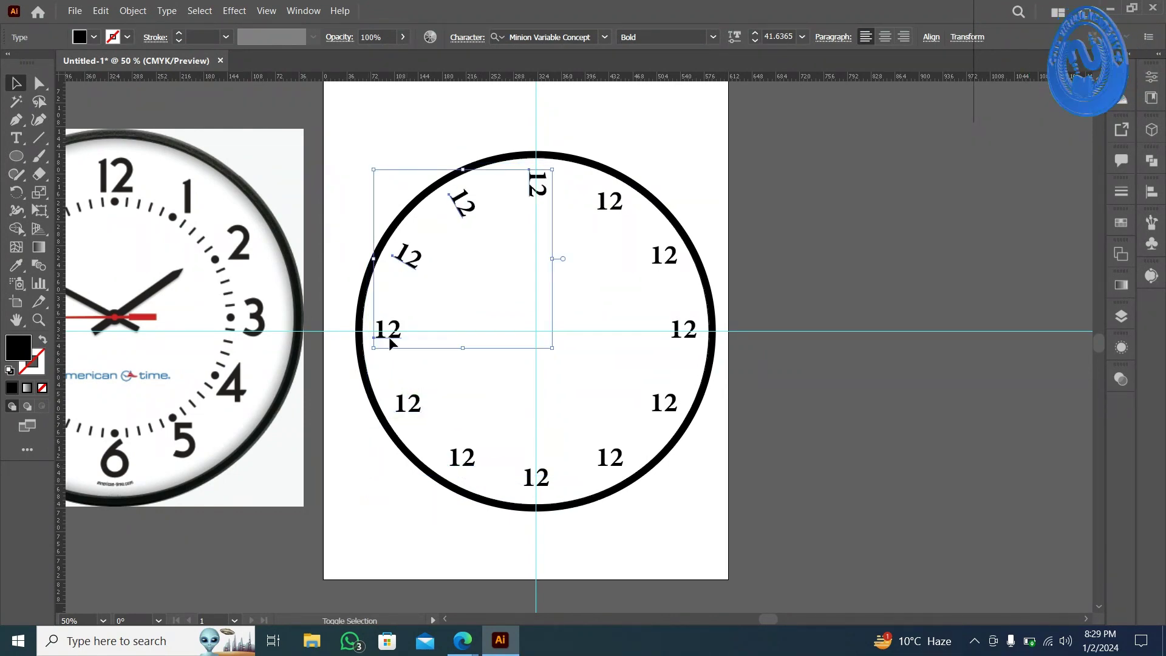
pyautogui.keyDown('shift'); pyautogui.click(390, 339); pyautogui.keyUp('shift')
pyautogui.hotkey('ctrl', 'd')
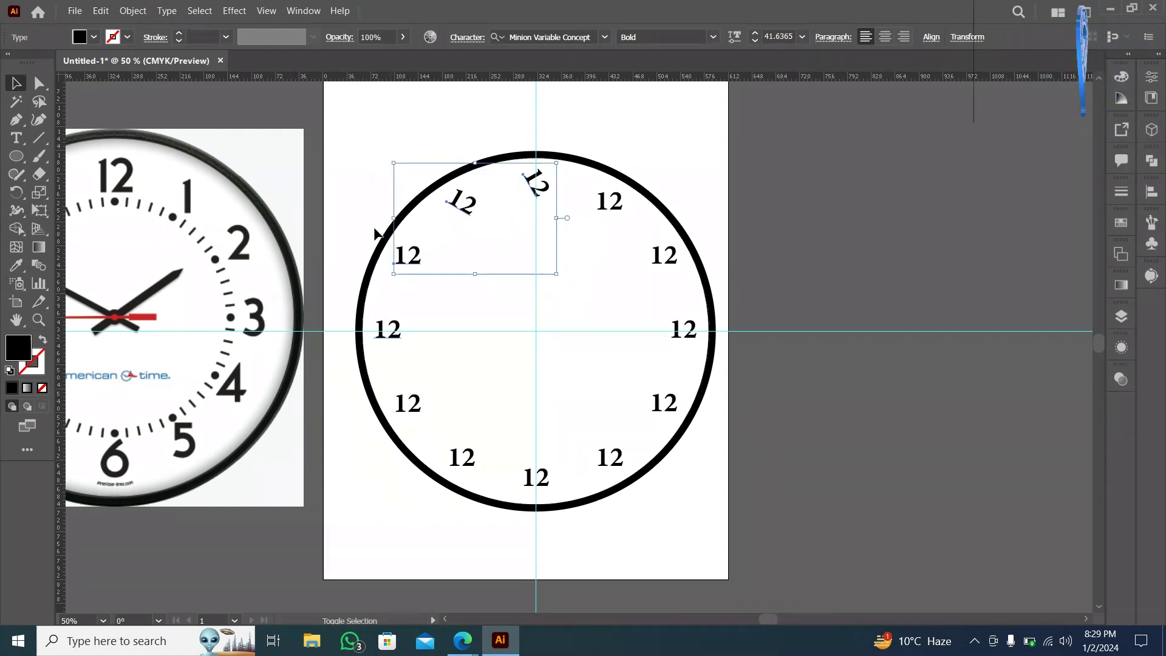
pyautogui.keyDown('shift'); pyautogui.click(416, 257); pyautogui.keyUp('shift')
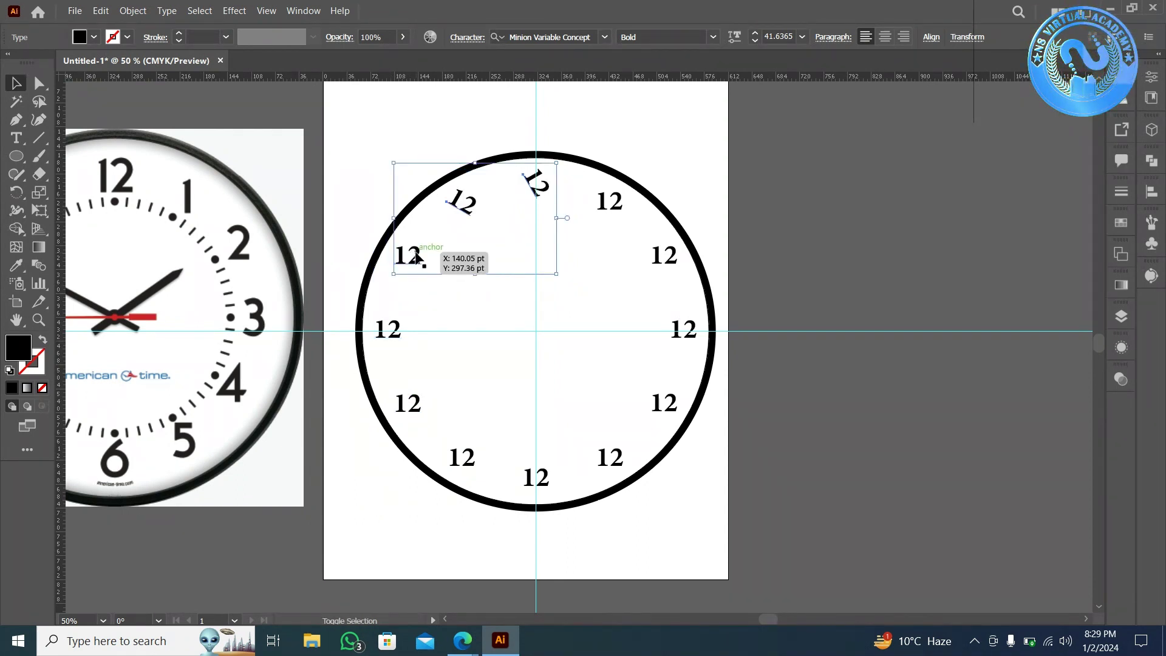
pyautogui.hotkey('ctrl', 'd')
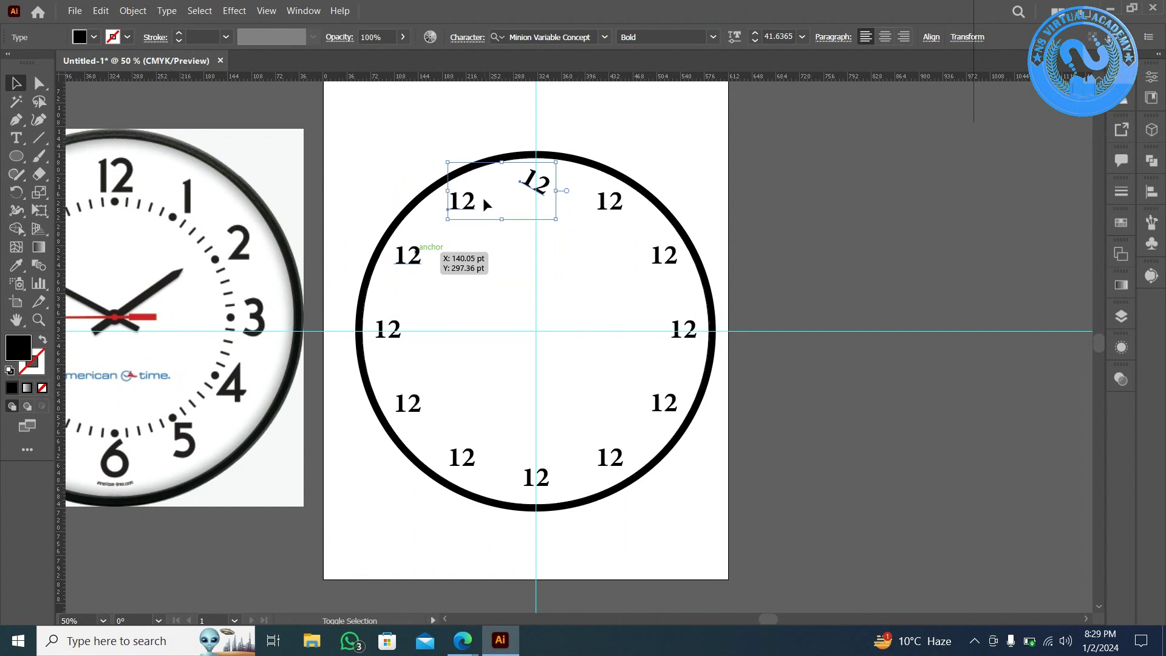
pyautogui.keyDown('shift'); pyautogui.click(453, 209); pyautogui.keyUp('shift')
pyautogui.hotkey('ctrl', 'd')
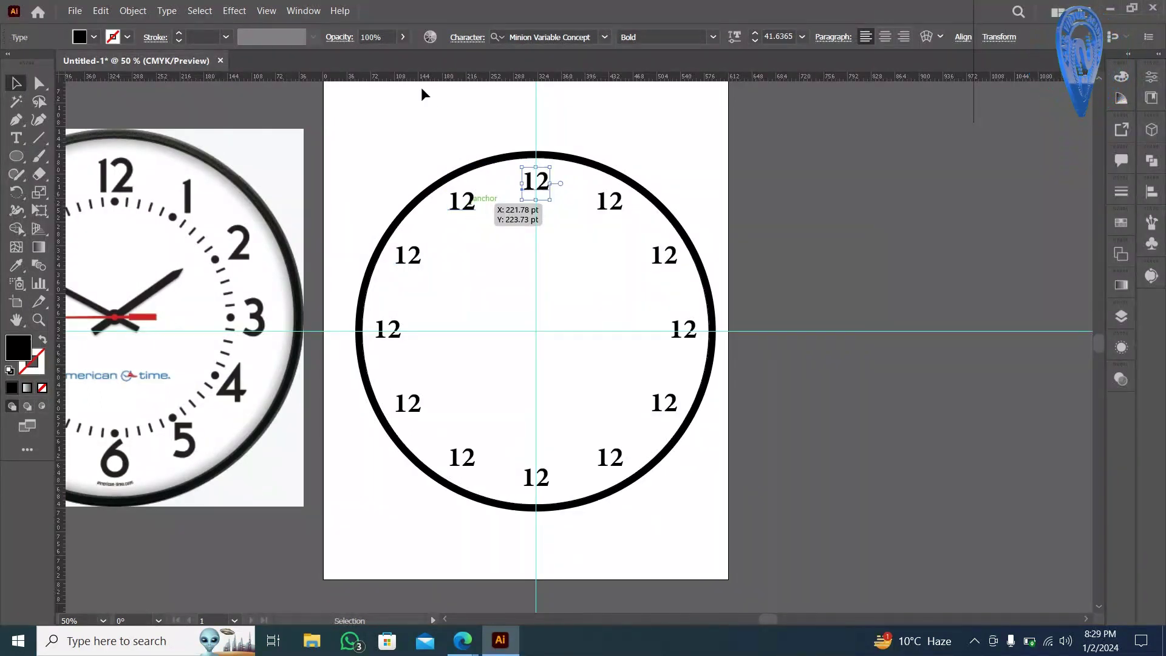
pyautogui.click(416, 97)
# Replace the "12" text at the 1, 2 and 3 o'clock positions with 1, 2 and 3.
pyautogui.hscroll(2, 416, 97)
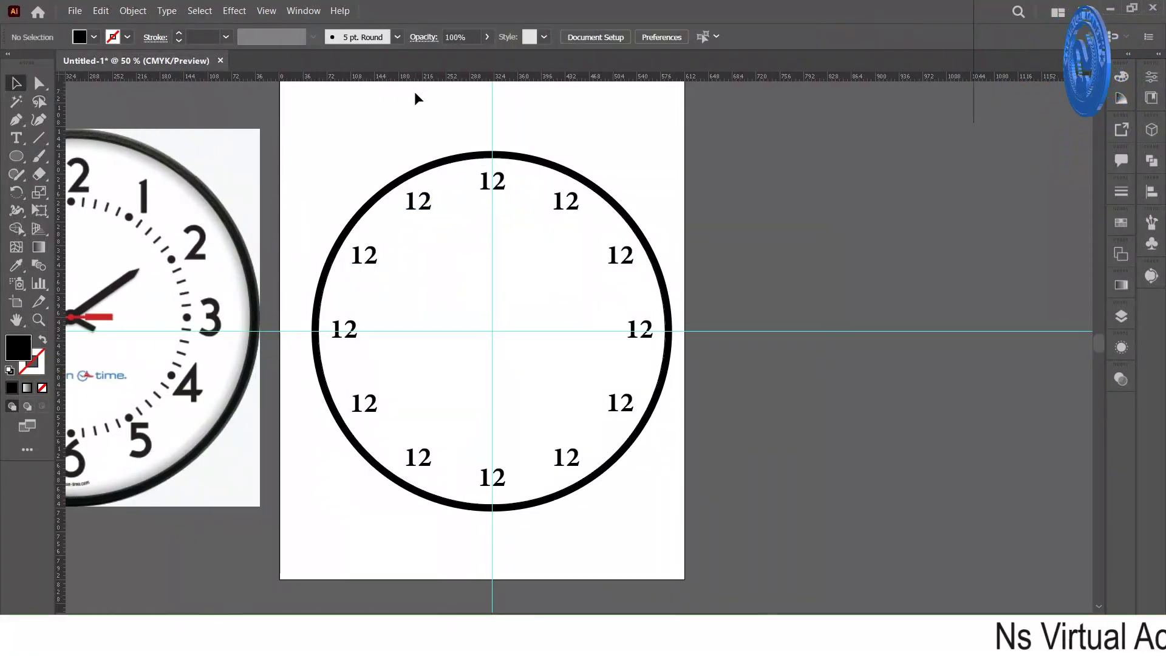
pyautogui.hscroll(2, 416, 99)
pyautogui.scroll(2, 417, 99)
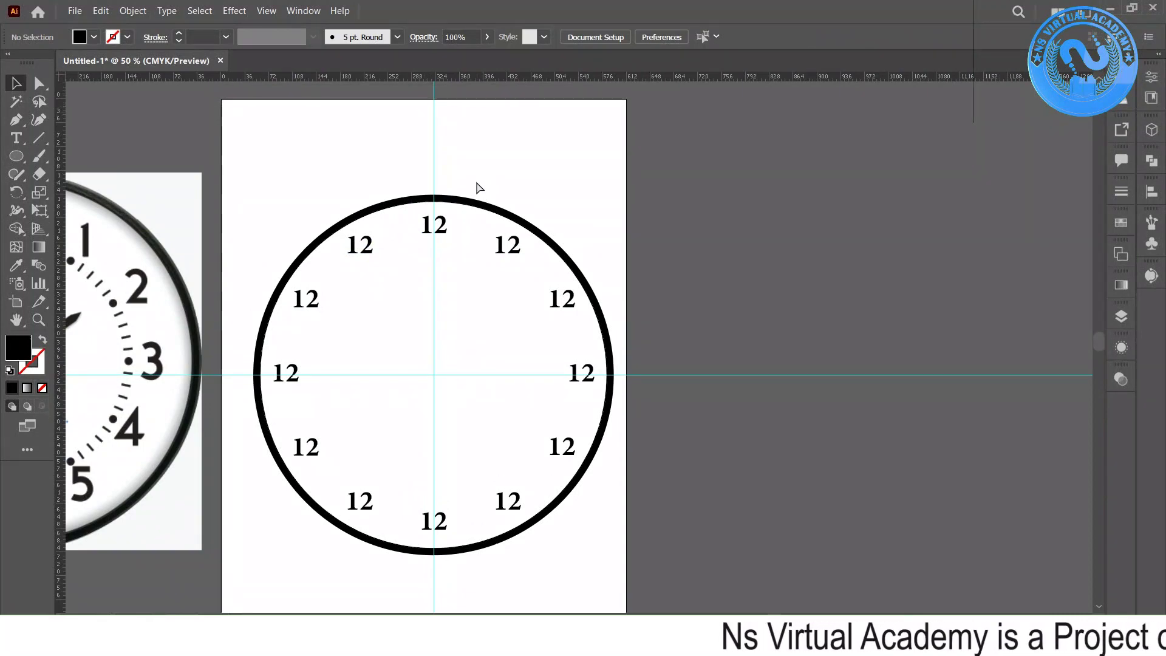
pyautogui.scroll(2, 484, 201)
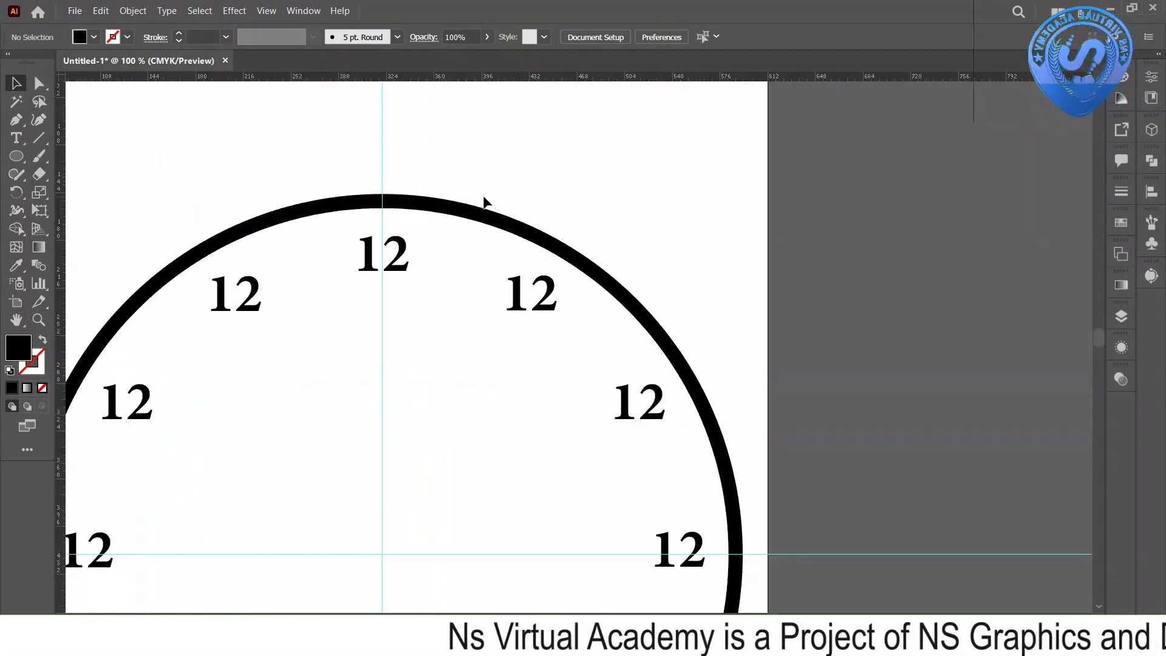
pyautogui.hscroll(1, 484, 201)
pyautogui.press('t')
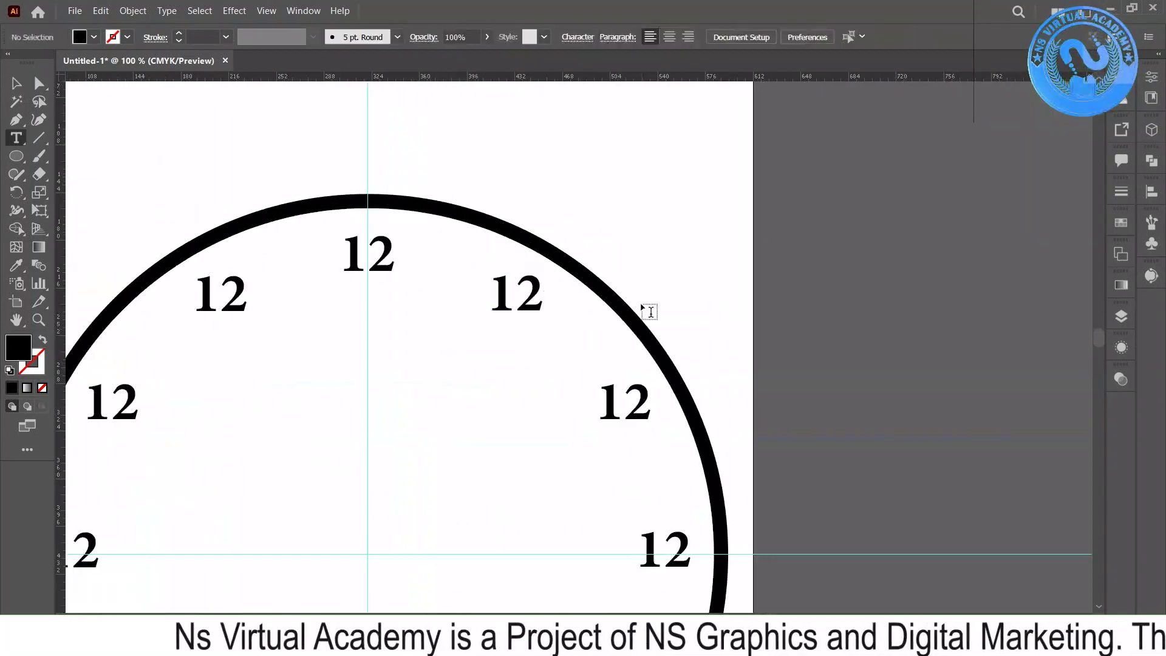
pyautogui.doubleClick(517, 294)
pyautogui.write('1')
pyautogui.press('Escape')
pyautogui.press('t')
pyautogui.doubleClick(624, 403)
pyautogui.write('2')
pyautogui.scroll(-5, 621, 417)
pyautogui.doubleClick(665, 478)
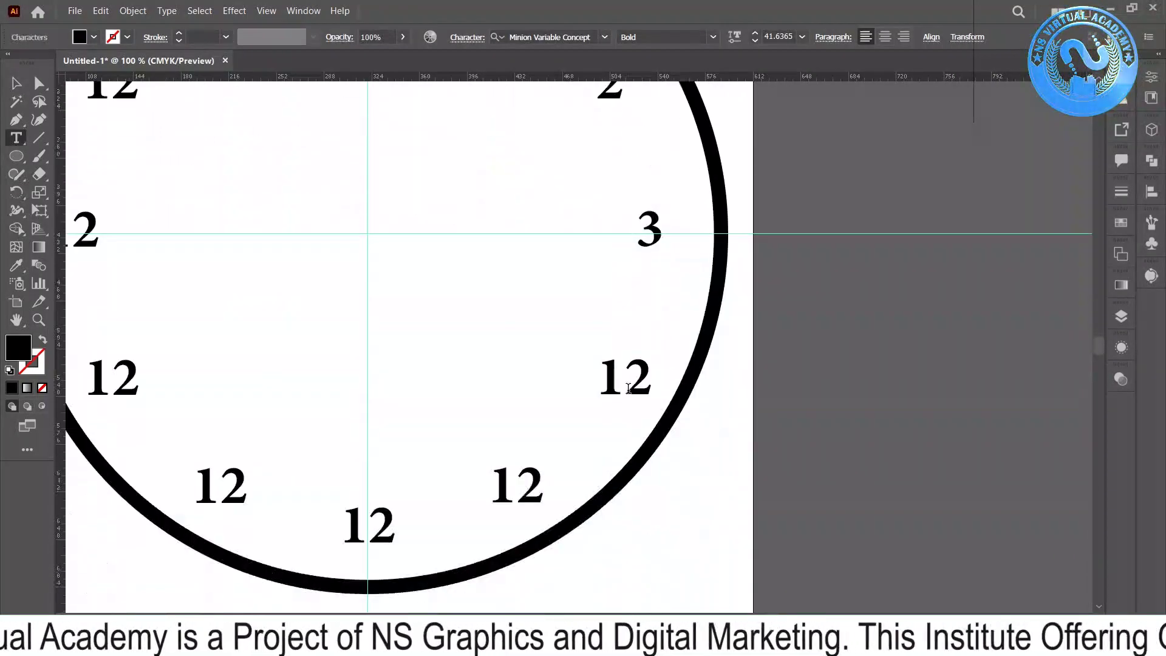
# Replace the "12" text at the 4 to 9 o'clock positions with 4, 5, 6, 7, 8 and 9.
pyautogui.doubleClick(628, 388)
pyautogui.write('4')
pyautogui.scroll(-7, 626, 390)
pyautogui.doubleClick(516, 389)
pyautogui.write('5')
pyautogui.doubleClick(369, 428)
pyautogui.write('6')
pyautogui.doubleClick(220, 387)
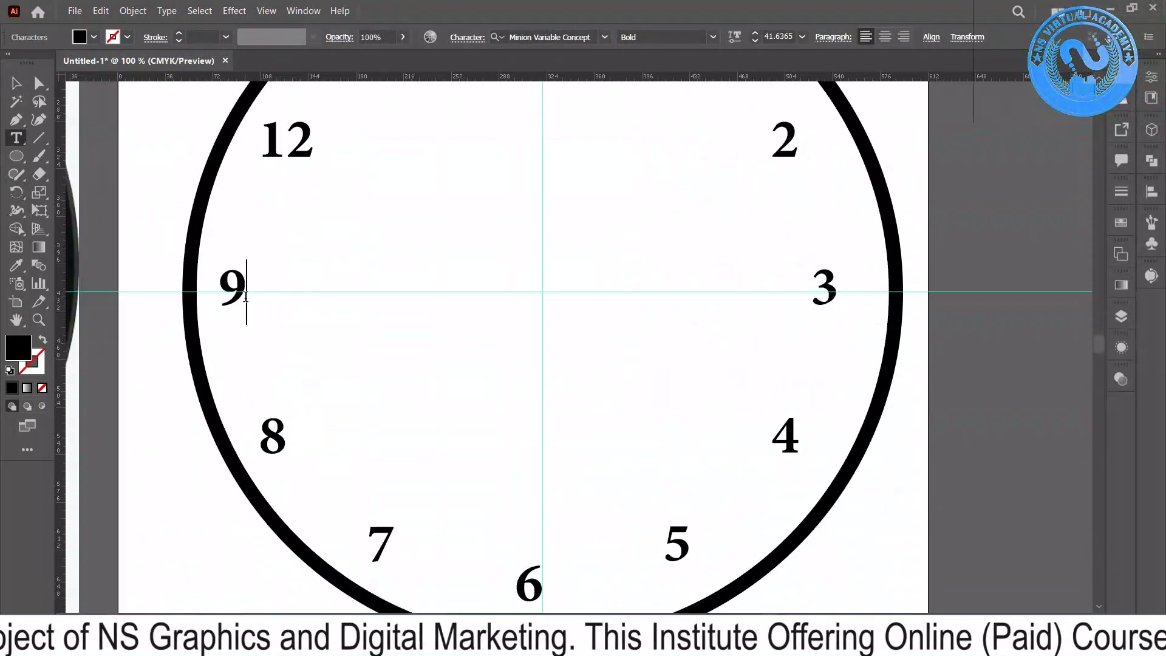
# Replace the "12" text at the 10 and 11 o'clock positions with 10 and 11, leaving nothing selected.
pyautogui.scroll(2, 246, 296)
pyautogui.doubleClick(285, 242)
pyautogui.write('10')
pyautogui.doubleClick(390, 130)
pyautogui.write('11')
pyautogui.press('Escape')
pyautogui.scroll(-3, 463, 143)
pyautogui.click(651, 164)
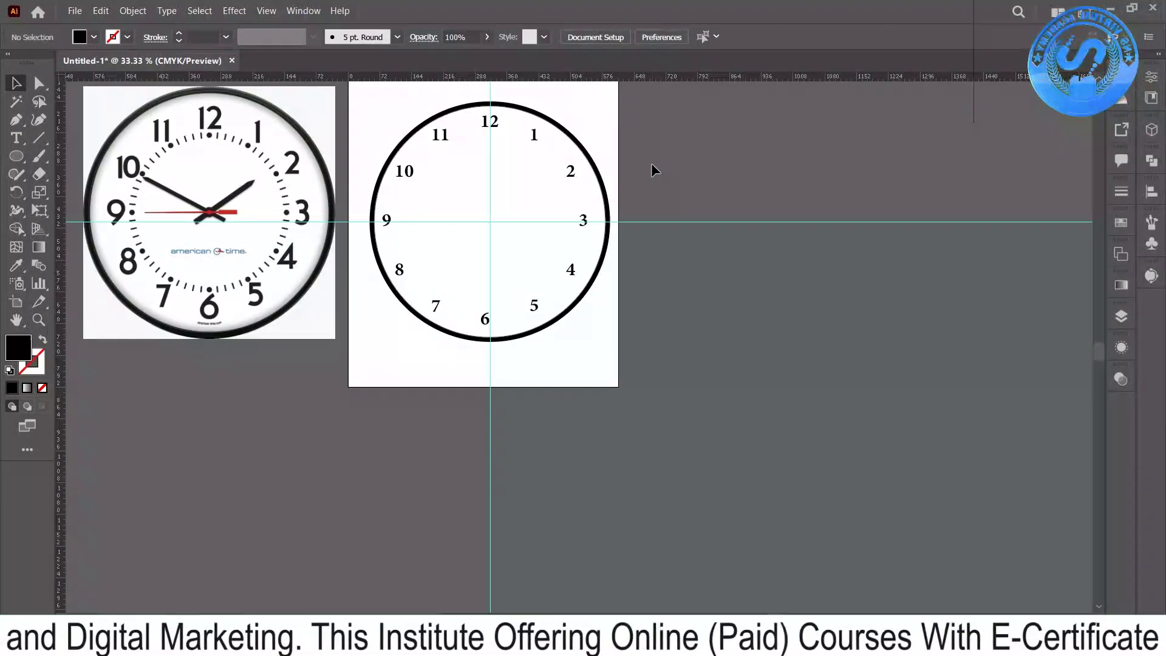
# Group all twelve numerals without the clock rim and set their paragraph alignment to centred.
pyautogui.scroll(1, 650, 162)
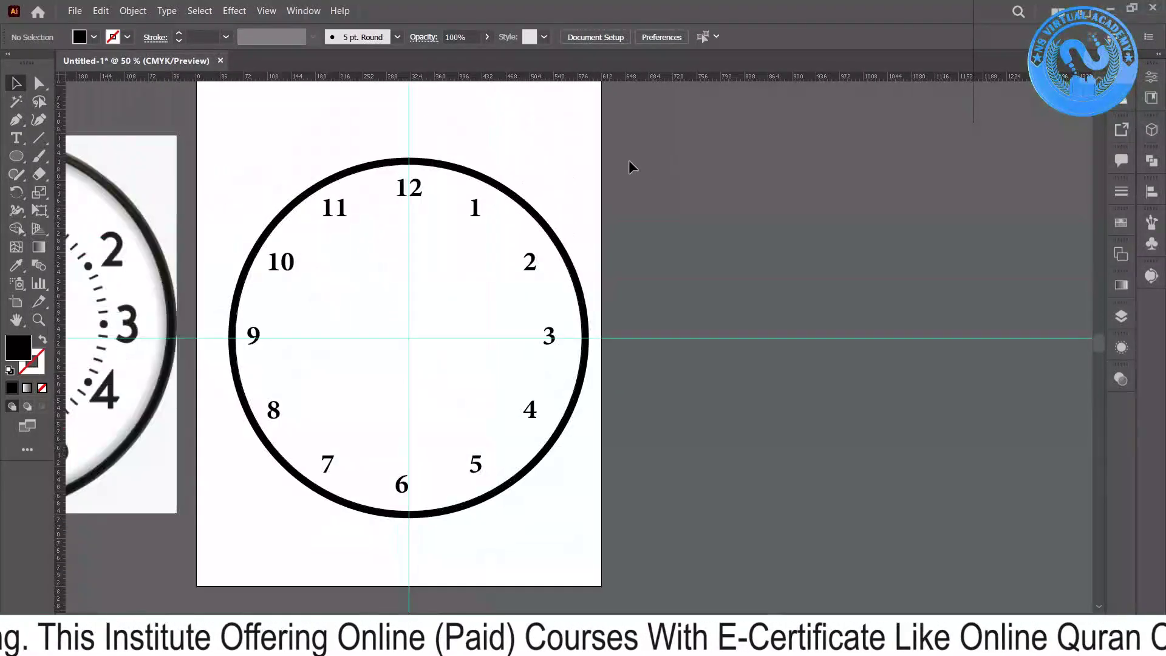
pyautogui.hscroll(-3, 481, 249)
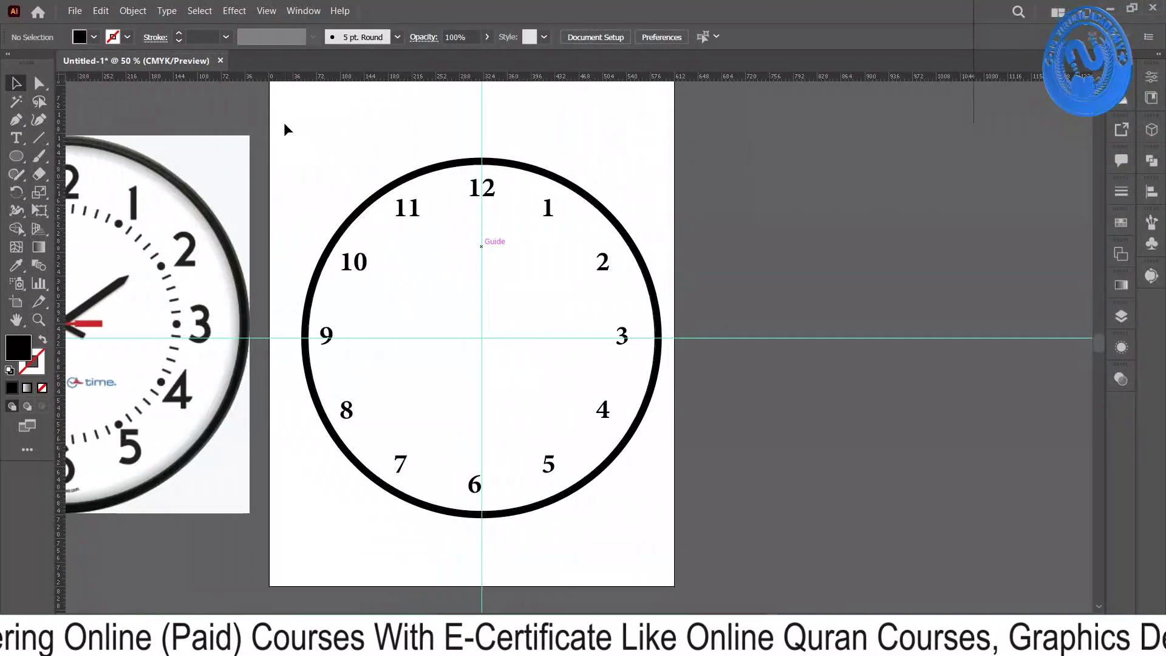
pyautogui.moveTo(286, 130); pyautogui.dragTo(709, 544)
pyautogui.hotkey('ctrl', 'shift', 'b')
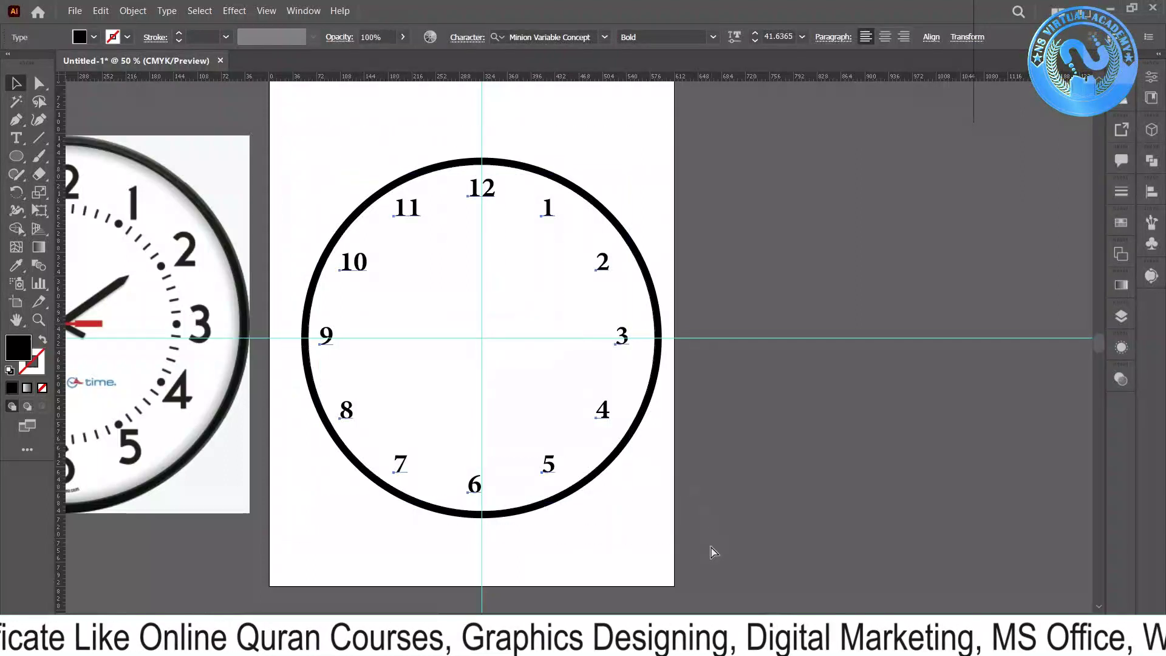
pyautogui.hotkey('ctrl', 'g')
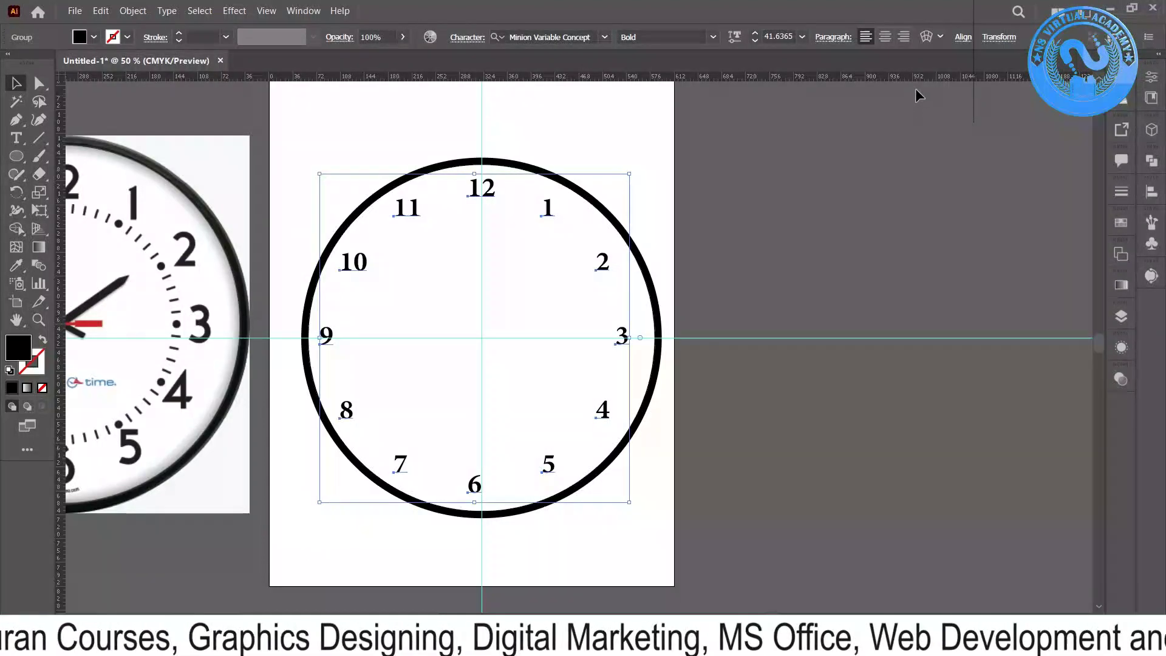
pyautogui.click(886, 37)
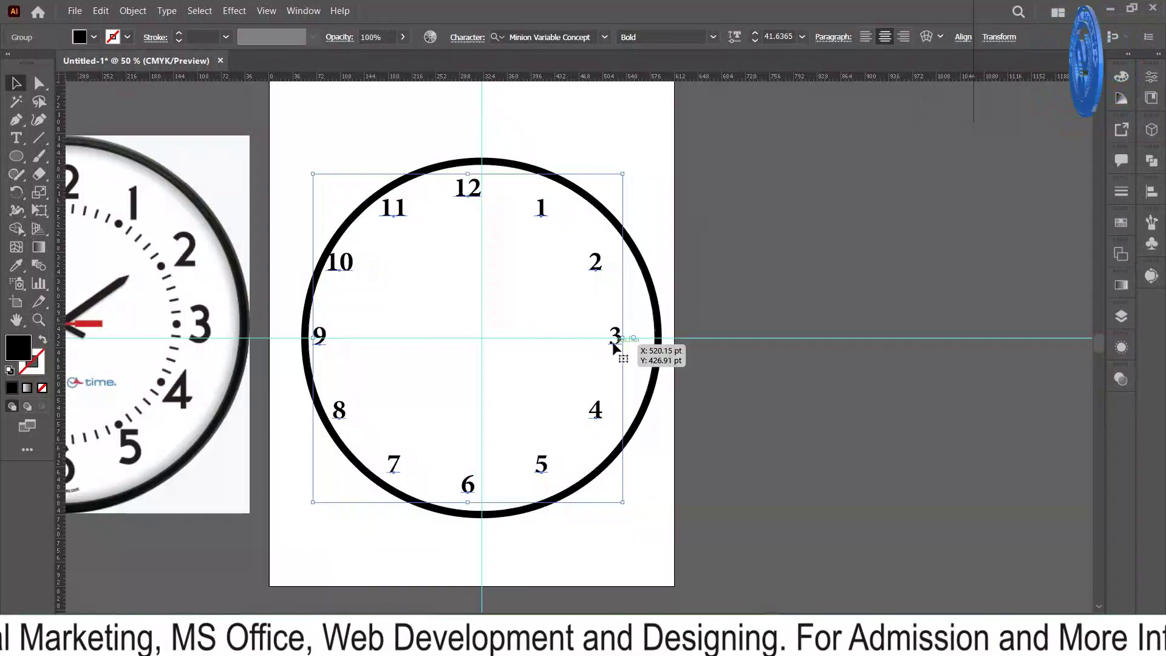
# Centre the numeral group on the vertical guide and enlarge it proportionally until 3 and 9 sit on the horizontal guide, then deselect it.
pyautogui.moveTo(618, 344); pyautogui.dragTo(630, 337)
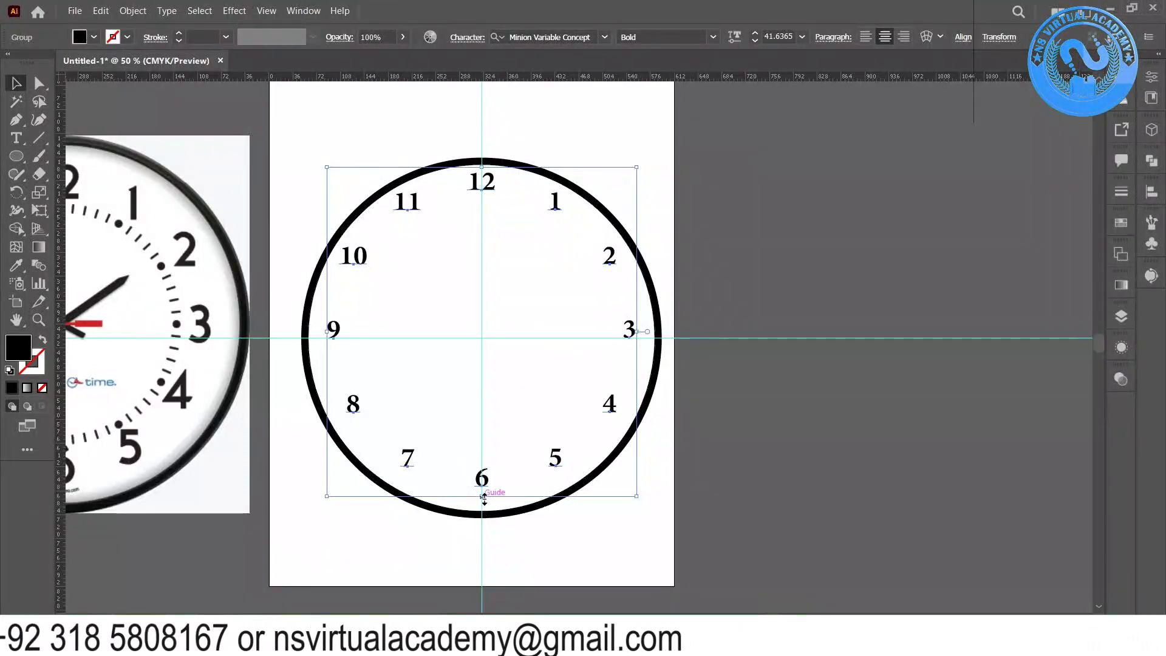
pyautogui.moveTo(484, 499); pyautogui.dragTo(488, 513)
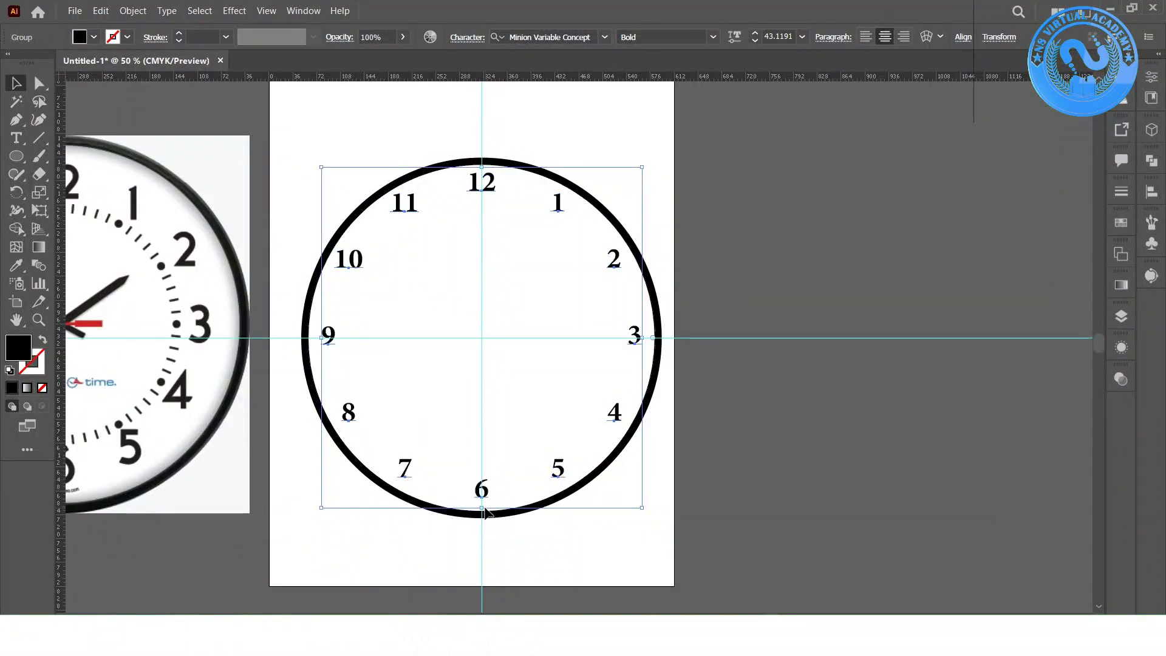
pyautogui.click(745, 412)
# Draw a small black circle about 8.14 pt in diameter just below the 12 with the Ellipse tool.
pyautogui.hscroll(-2, 747, 412)
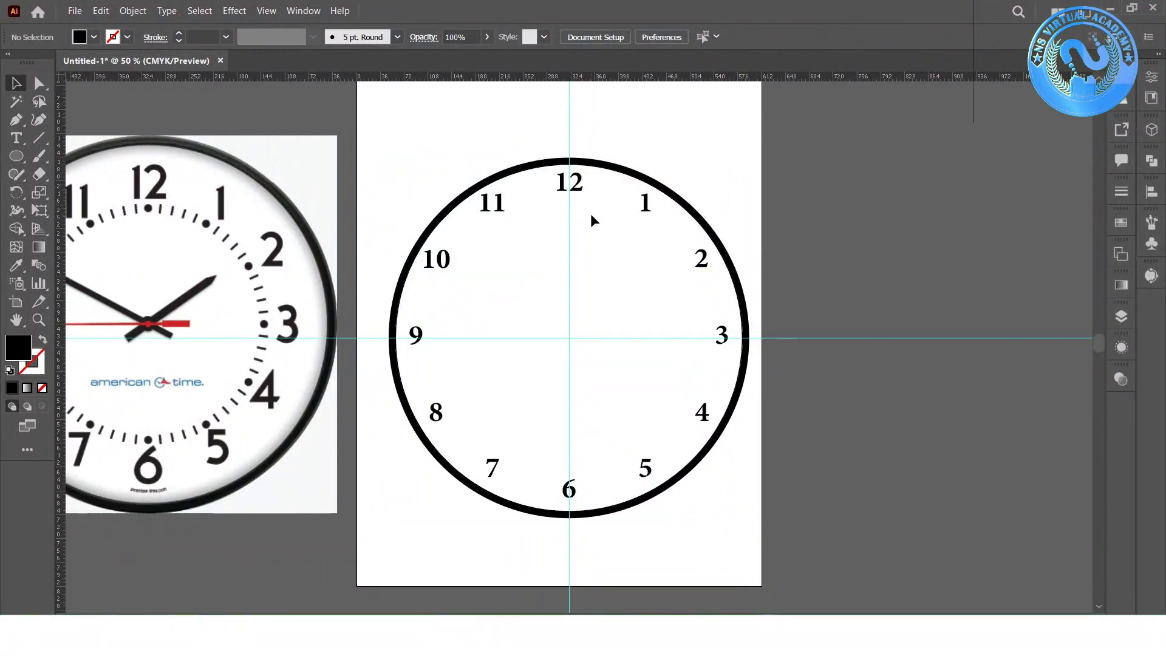
pyautogui.hscroll(-1, 591, 217)
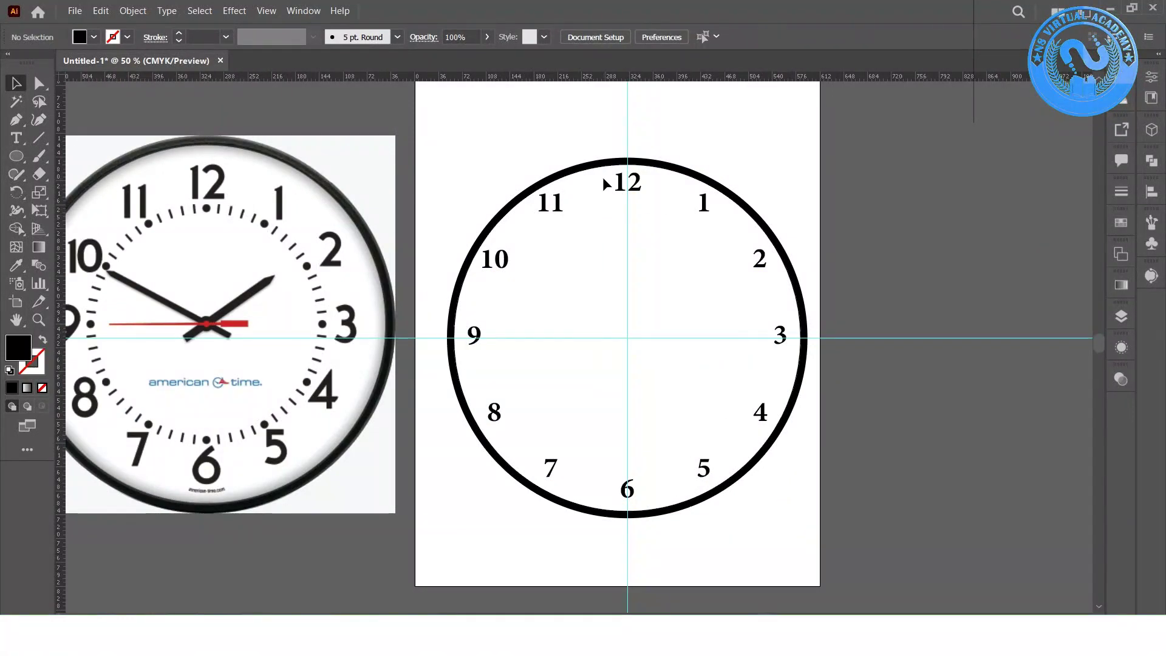
pyautogui.scroll(4, 606, 191)
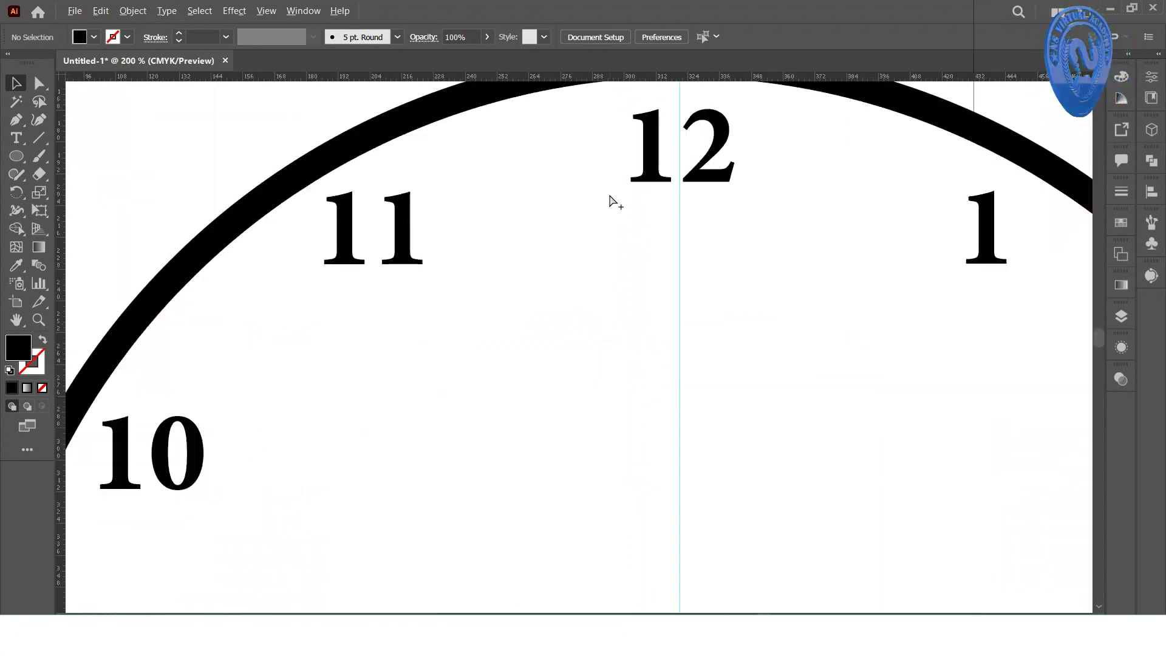
pyautogui.hscroll(1, 609, 201)
pyautogui.scroll(2, 612, 201)
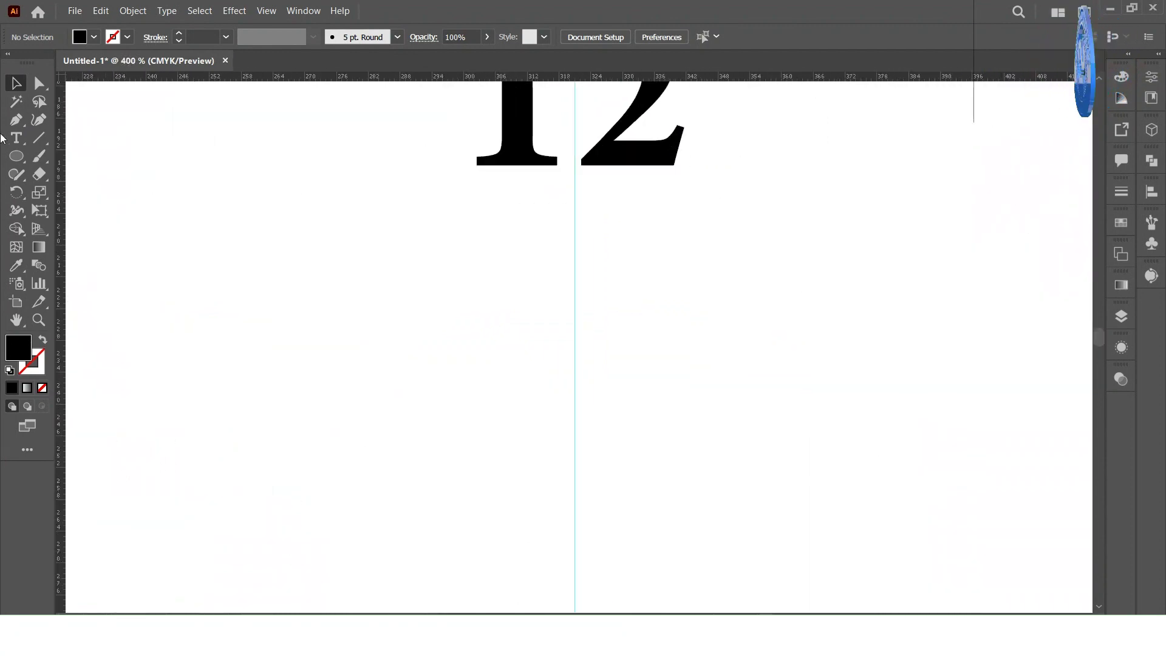
pyautogui.click(17, 157)
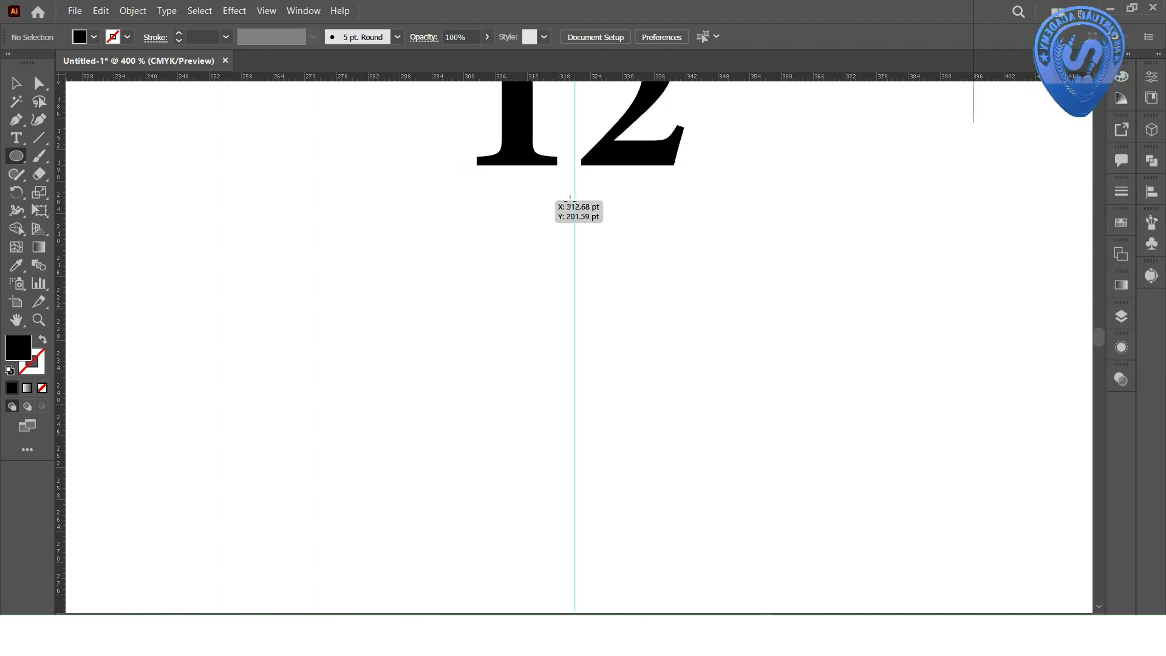
pyautogui.moveTo(576, 200); pyautogui.dragTo(579, 245)
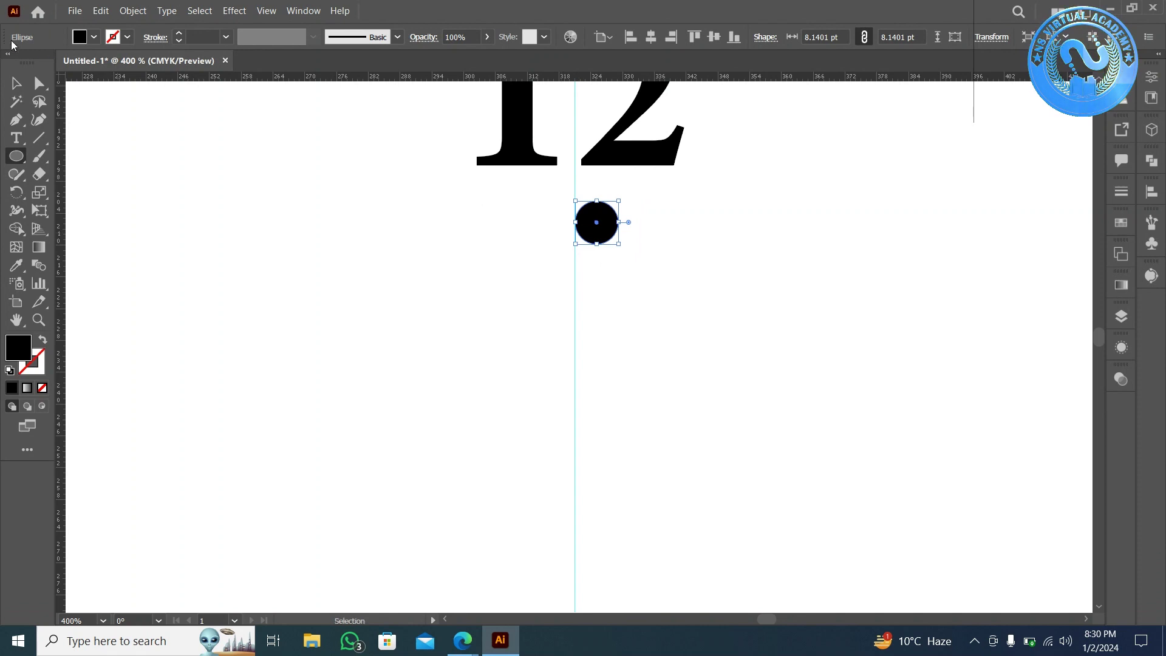
# Move the small black circle so it is centred on the vertical guide directly beneath the 12.
pyautogui.click(17, 86)
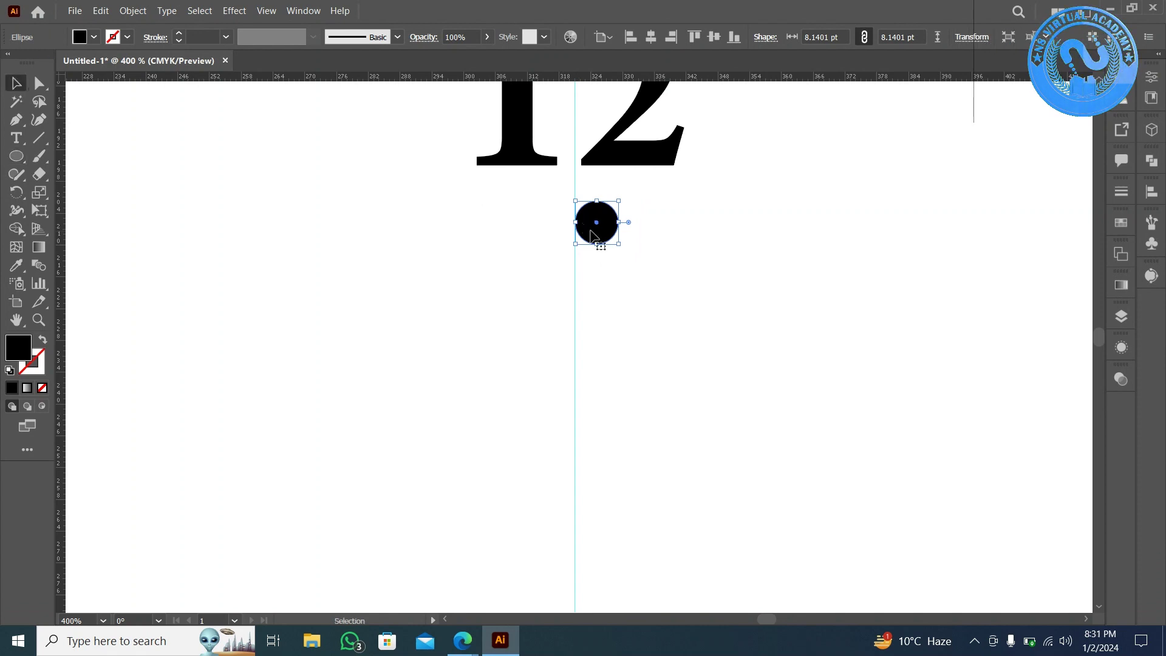
pyautogui.moveTo(592, 237); pyautogui.dragTo(570, 239)
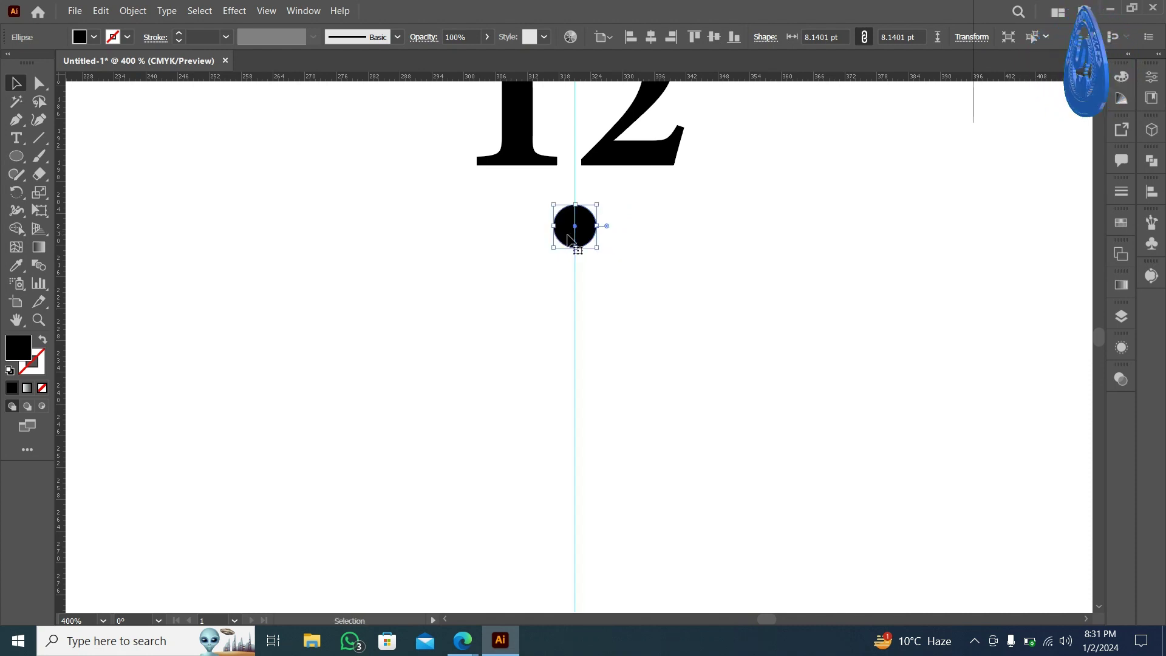
pyautogui.scroll(3, 571, 238)
pyautogui.scroll(-8, 573, 232)
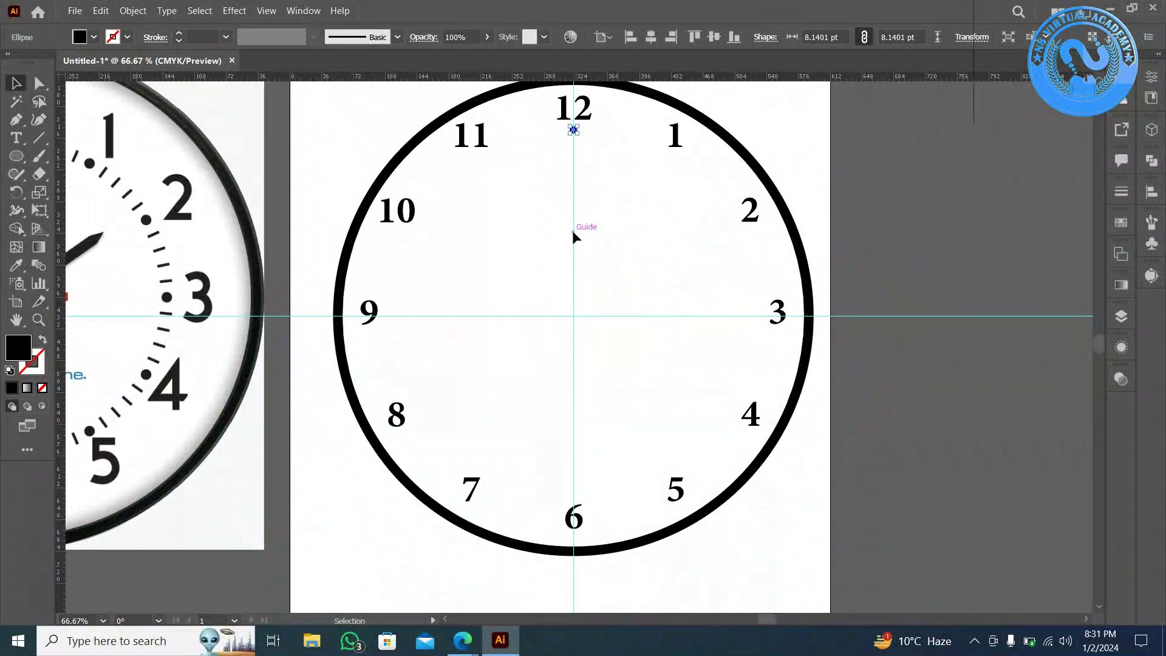
# Nudge the black dot under the 12 further down the vertical guide and enlarge it proportionally to about 10.14 pt in diameter.
pyautogui.hotkey('shift', 'Down')
pyautogui.hotkey('shift', 'Down')
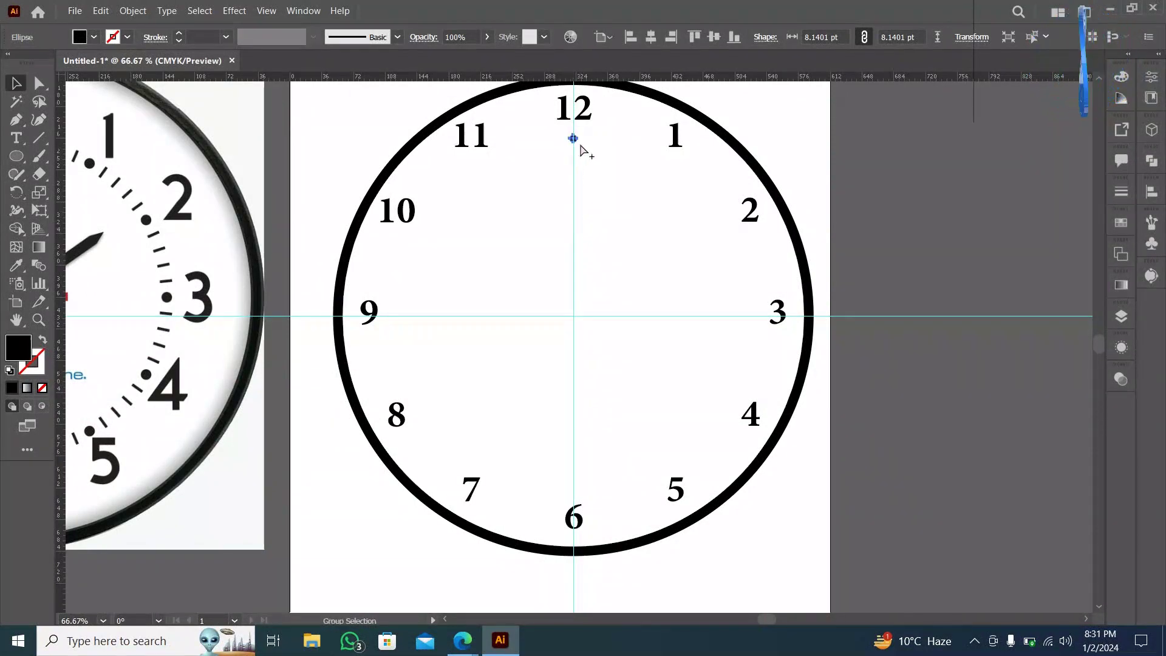
pyautogui.scroll(6, 580, 141)
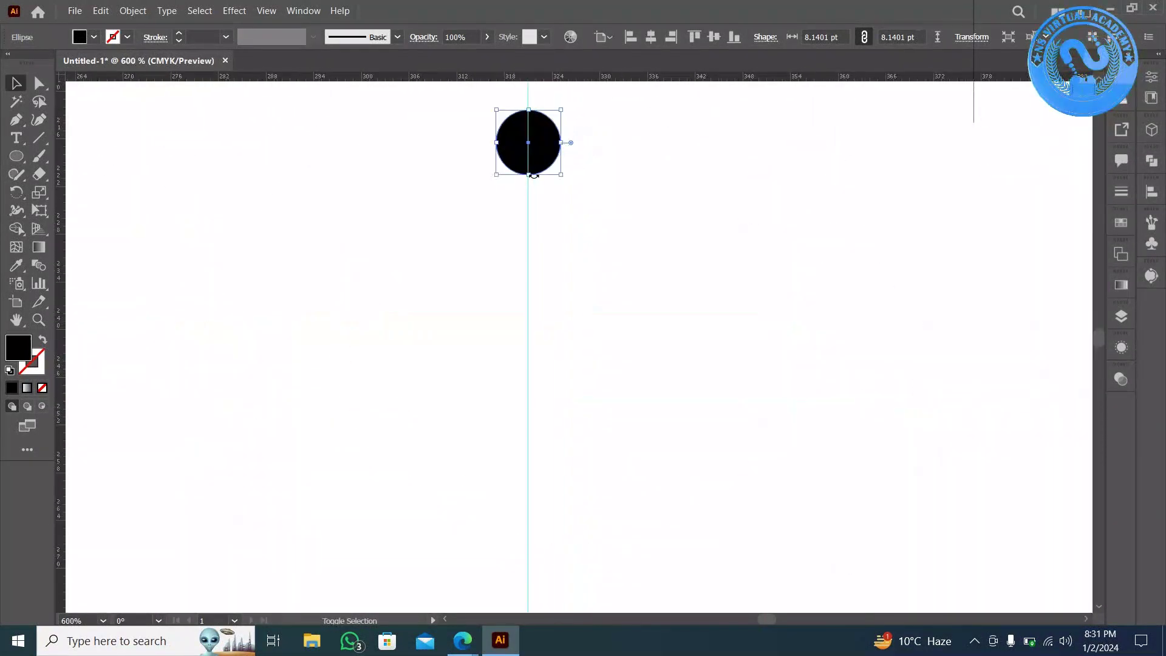
pyautogui.moveTo(529, 174); pyautogui.dragTo(528, 192)
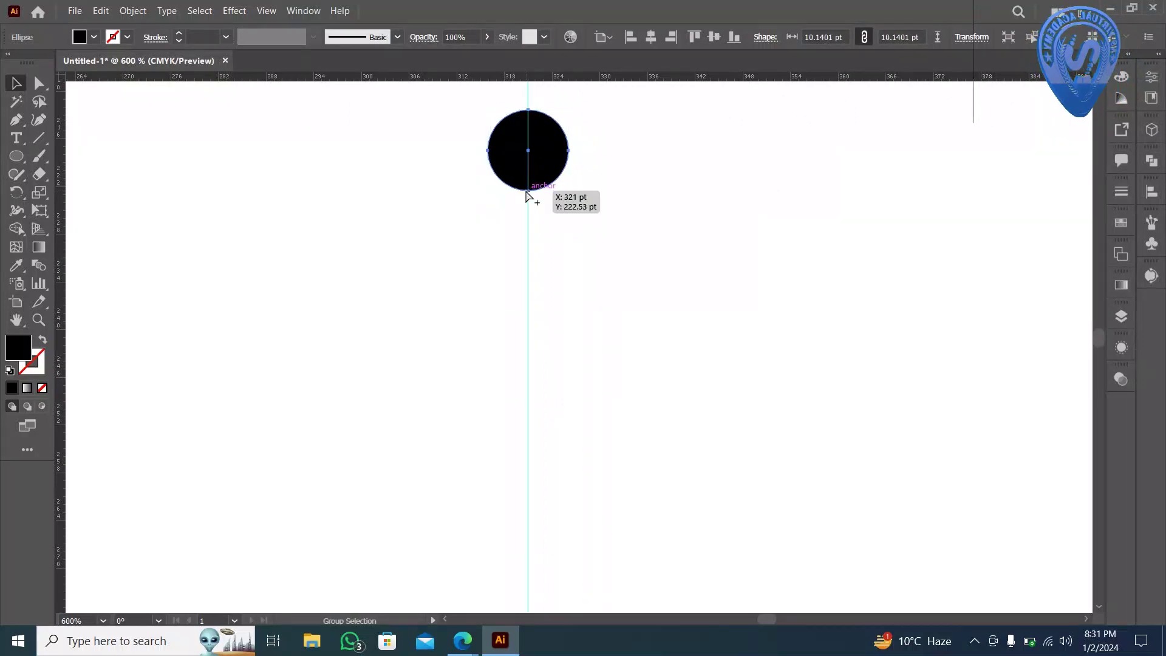
pyautogui.scroll(-5, 525, 191)
pyautogui.scroll(-2, 525, 193)
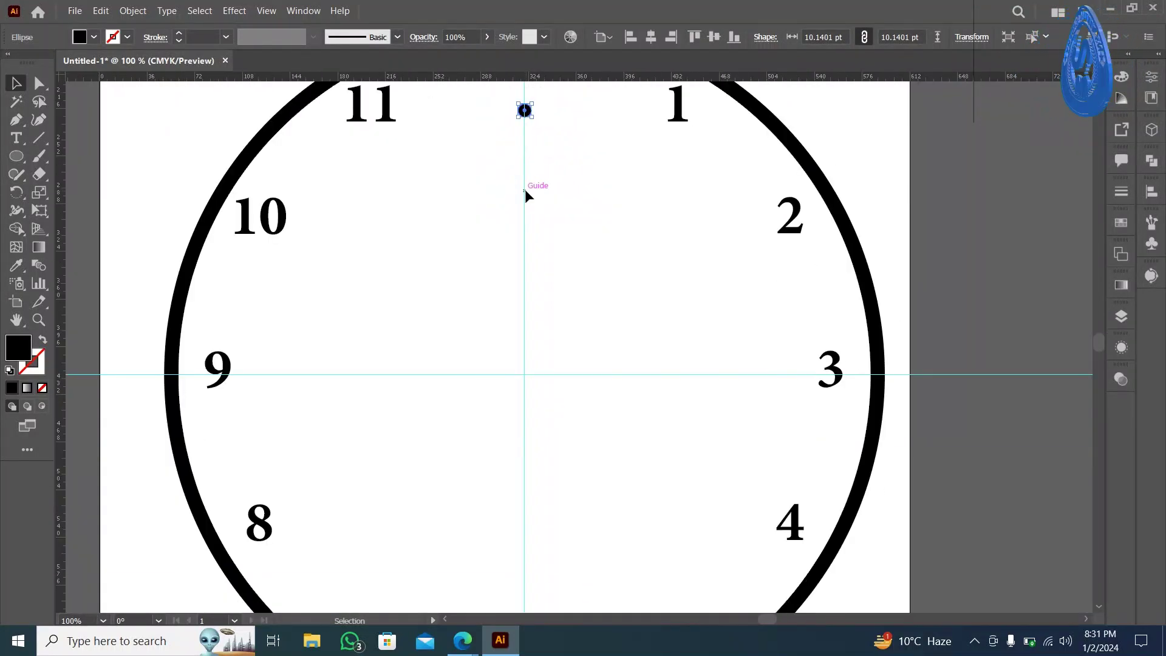
# Copy the dot around the clock centre in 30° rotations until all twelve hours have one, then deselect.
pyautogui.click(16, 196)
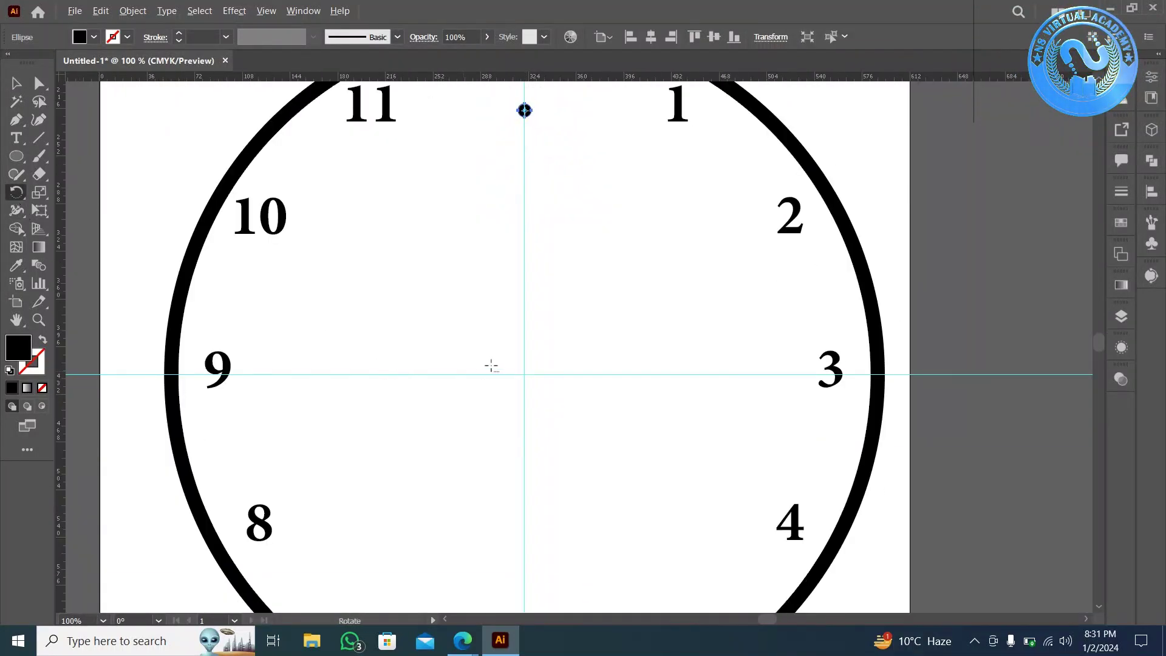
pyautogui.keyDown('alt'); pyautogui.click(524, 374); pyautogui.keyUp('alt')
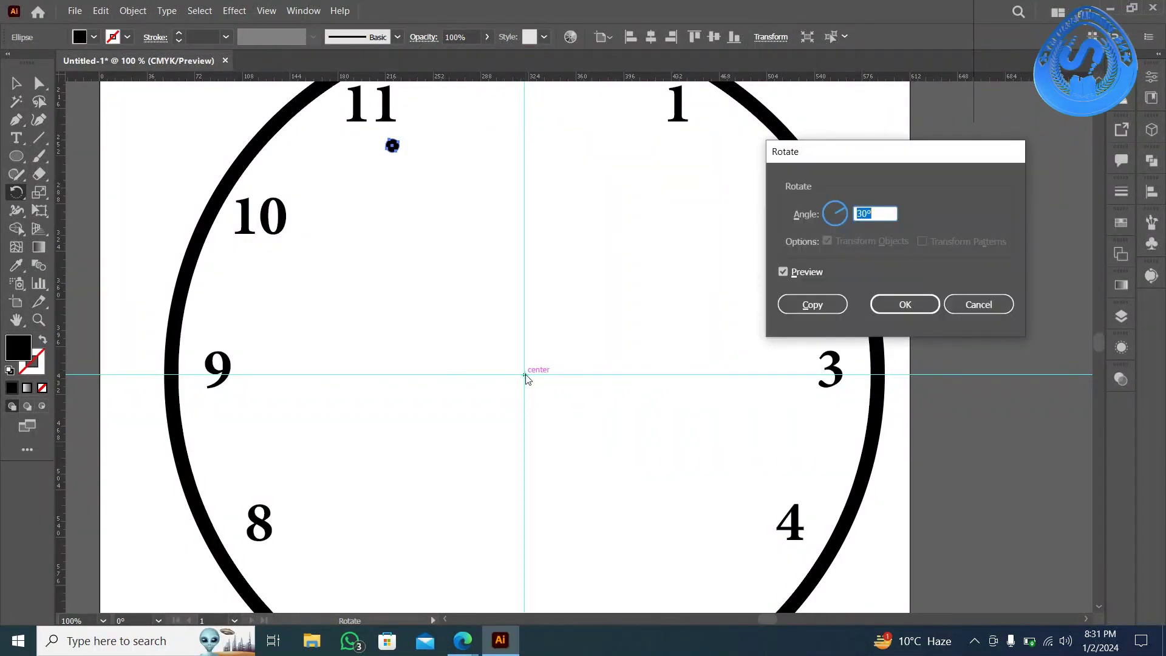
pyautogui.click(814, 307)
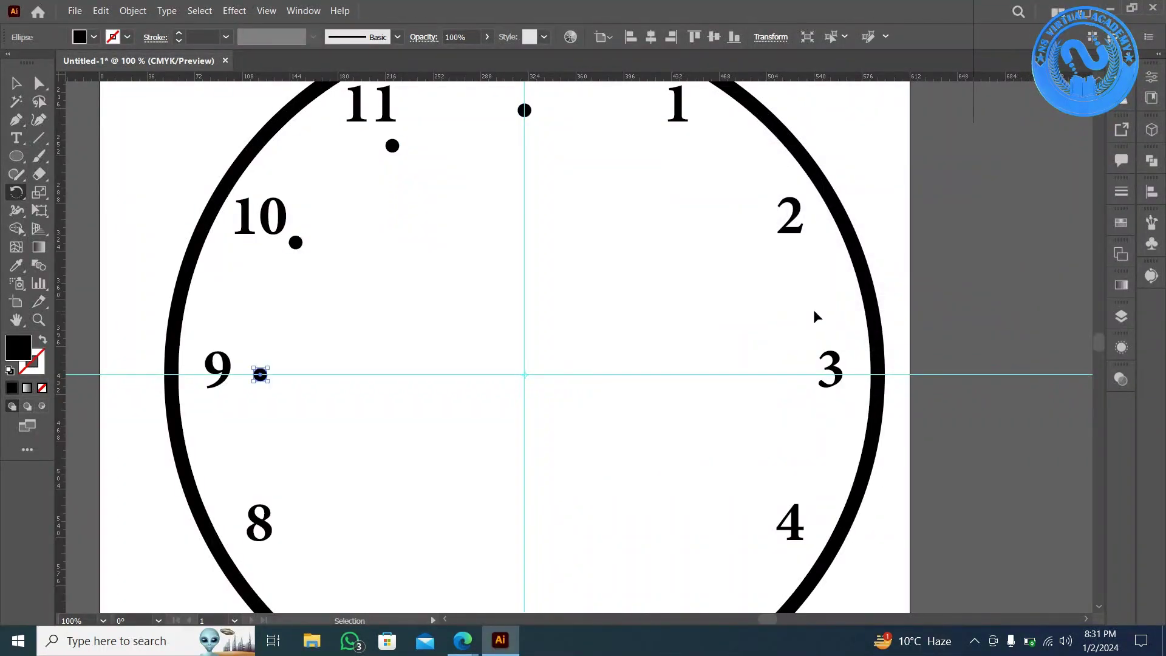
pyautogui.hotkey('ctrl', 'd')
pyautogui.hotkey('ctrl', 'd')
pyautogui.hotkey('ctrl', 'd')
pyautogui.hotkey('ctrl', 'd')
pyautogui.hotkey('ctrl', 'd')
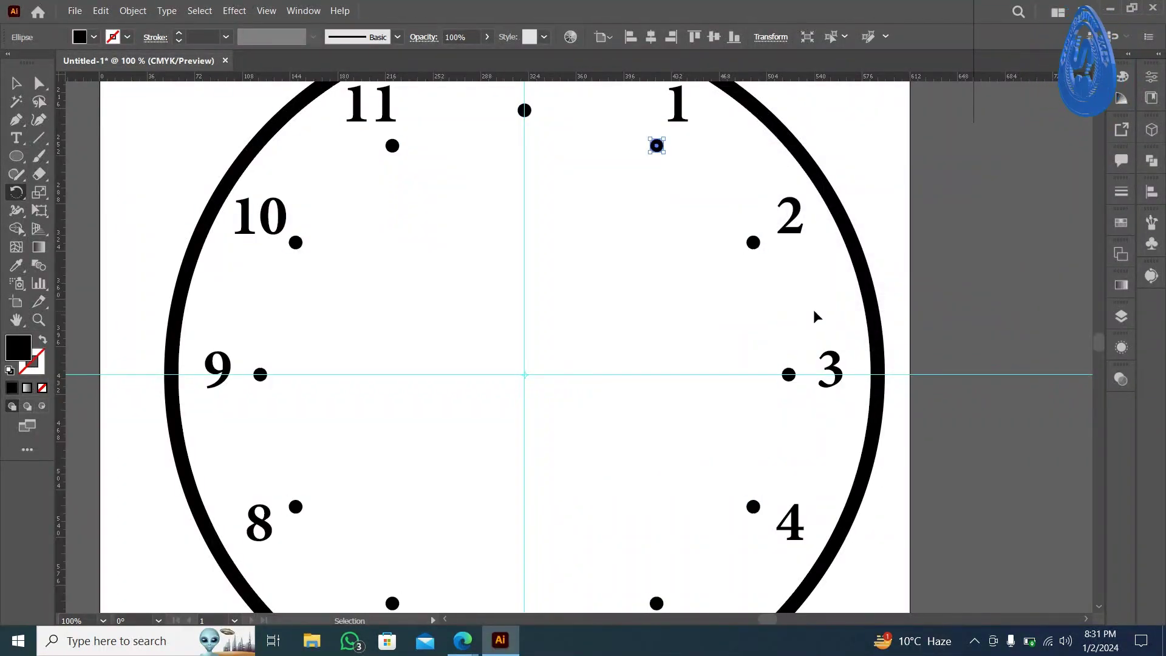
pyautogui.click(16, 84)
pyautogui.click(491, 241)
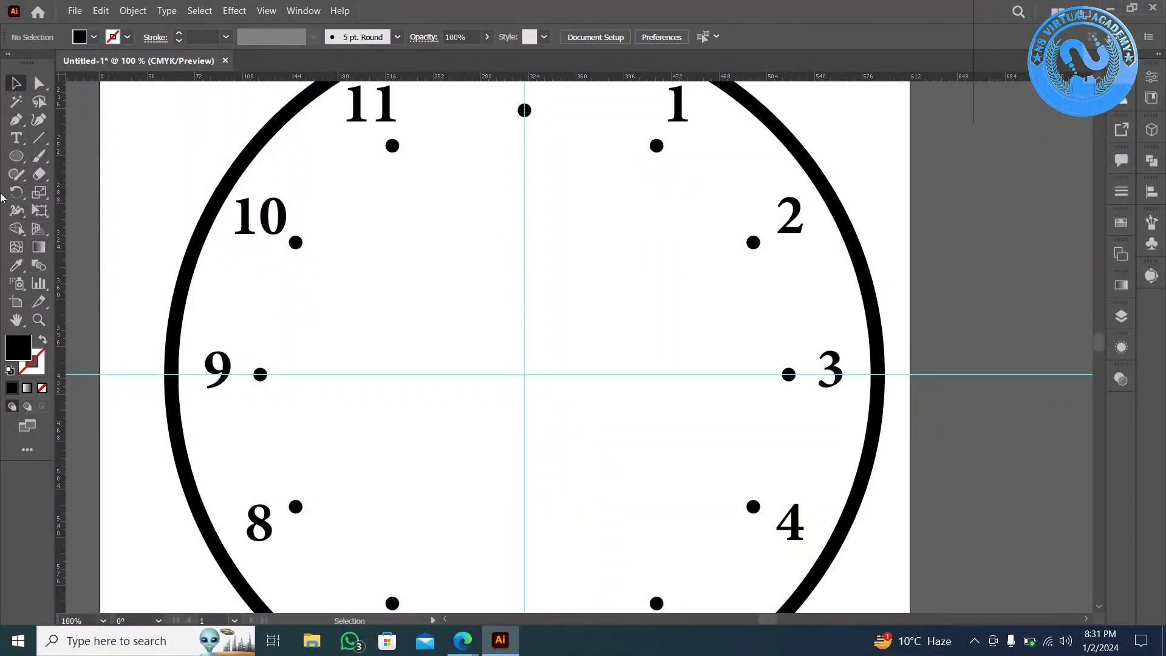
# Draw a narrow vertical rectangle over the dot under the 12, centred on the guide and as tall as the dot.
pyautogui.moveTo(17, 159); pyautogui.dragTo(72, 155)
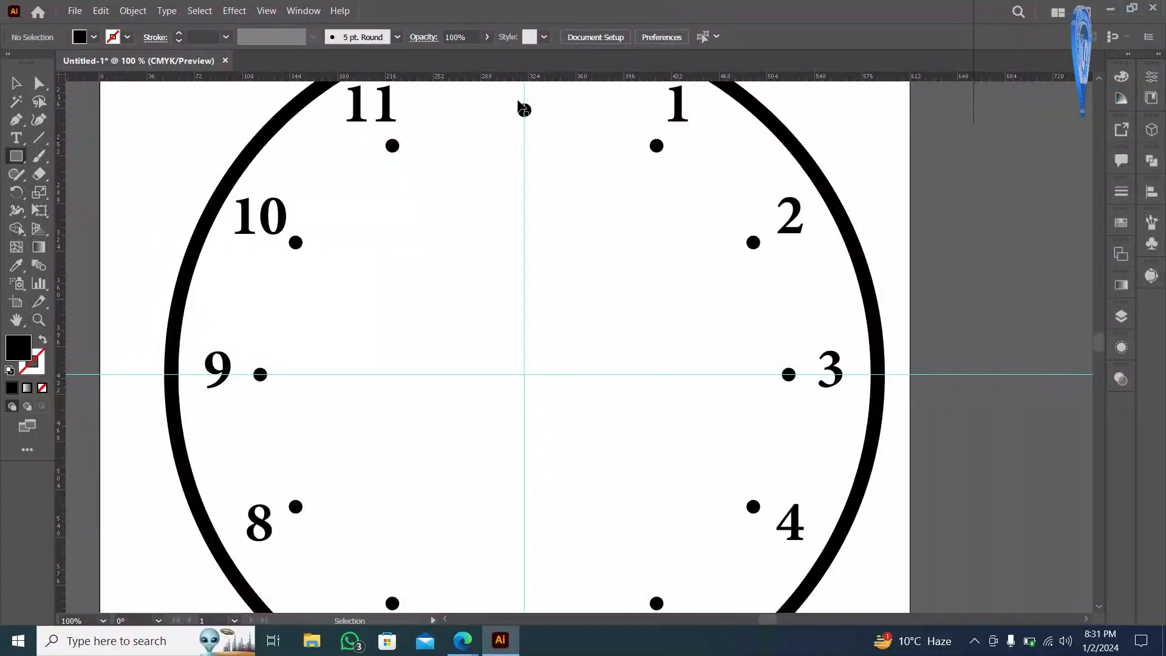
pyautogui.scroll(5, 521, 106)
pyautogui.moveTo(588, 157); pyautogui.dragTo(607, 310)
pyautogui.click(12, 90)
pyautogui.keyDown('shift'); pyautogui.click(546, 208); pyautogui.keyUp('shift')
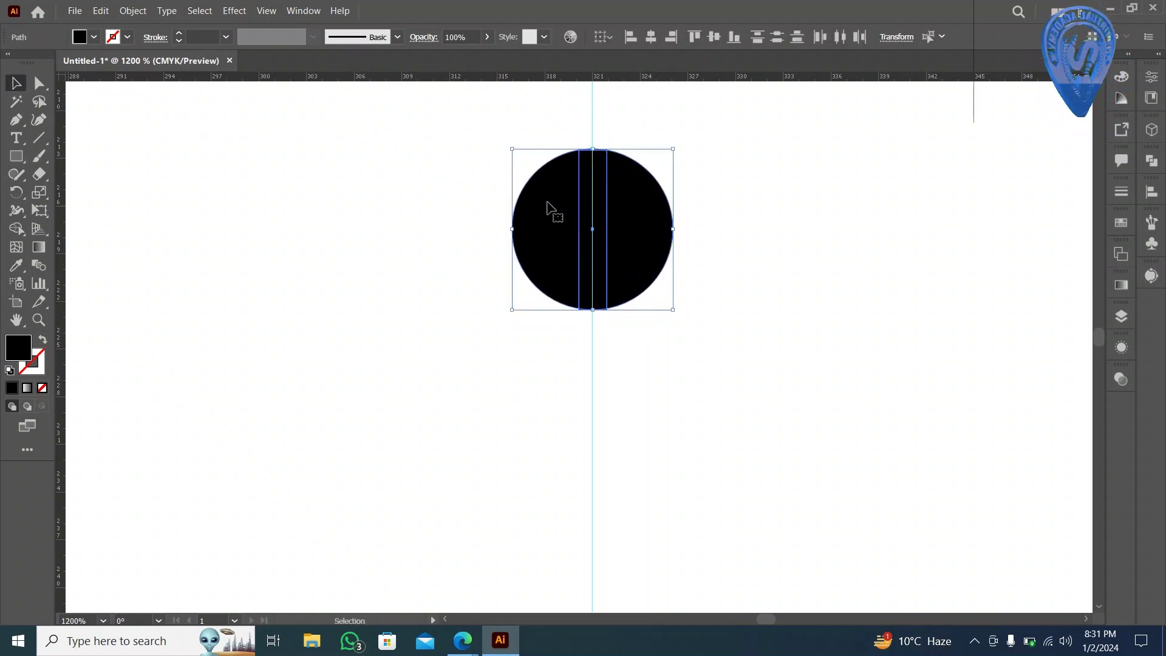
pyautogui.click(765, 260)
pyautogui.click(573, 176)
pyautogui.scroll(-6, 511, 99)
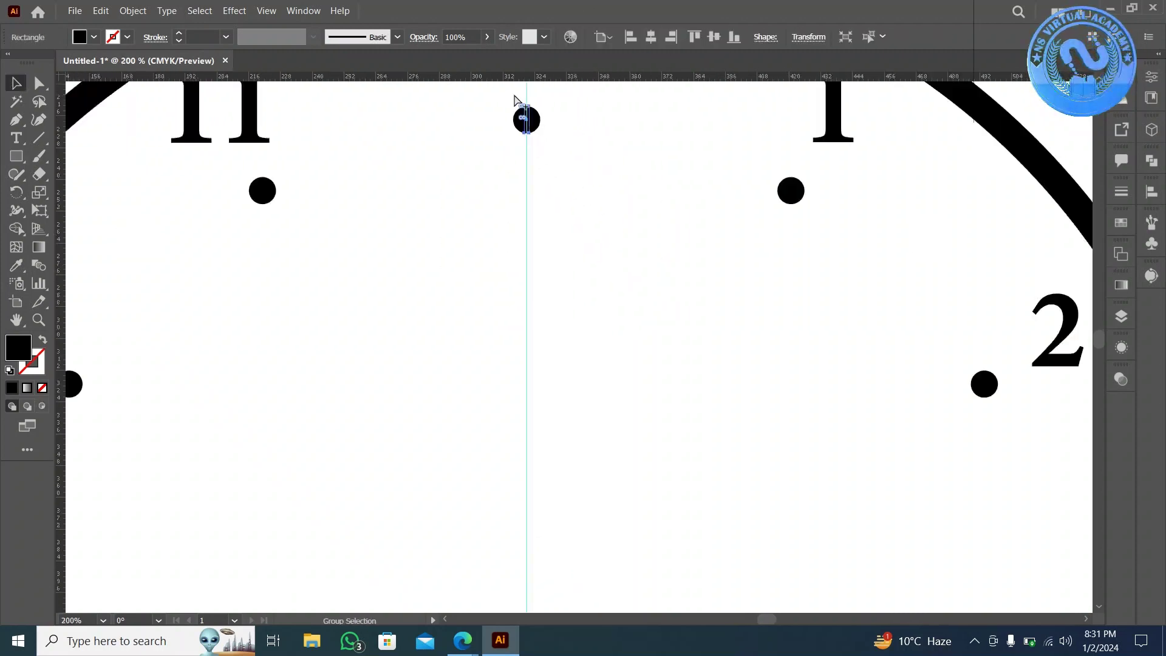
# Fill the narrow rectangle with red and send it behind the dot under the 12.
pyautogui.click(95, 37)
pyautogui.click(53, 64)
pyautogui.click(476, 262)
pyautogui.scroll(-1, 559, 522)
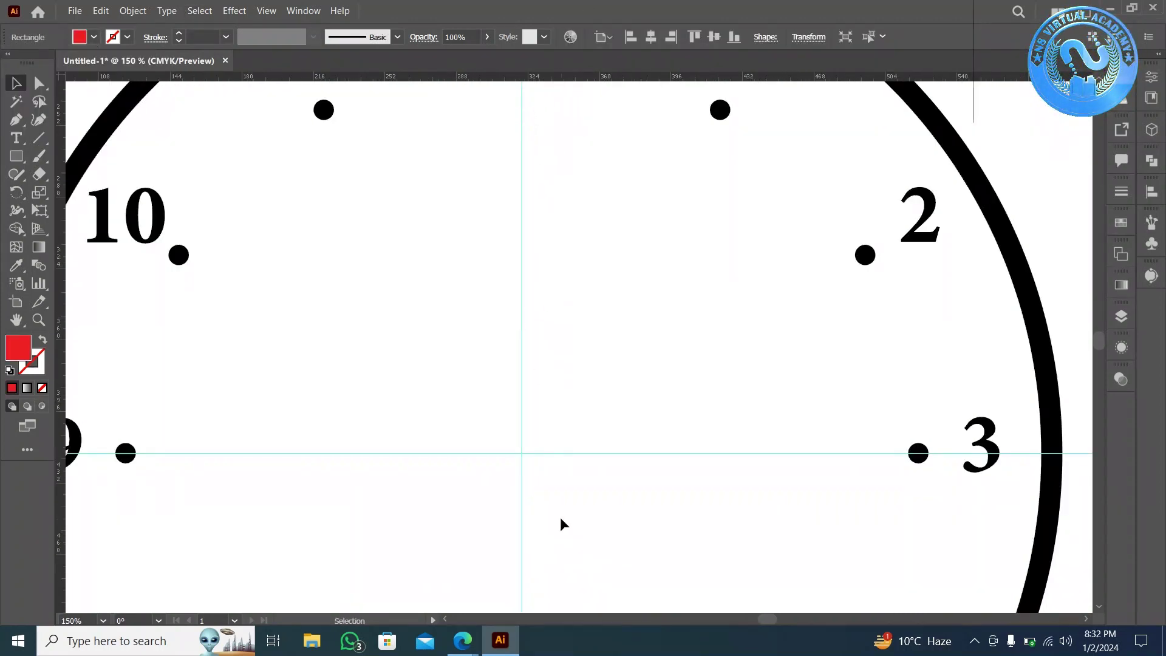
pyautogui.scroll(2, 581, 132)
pyautogui.scroll(5, 577, 129)
pyautogui.rightClick(309, 217)
pyautogui.click(204, 451)
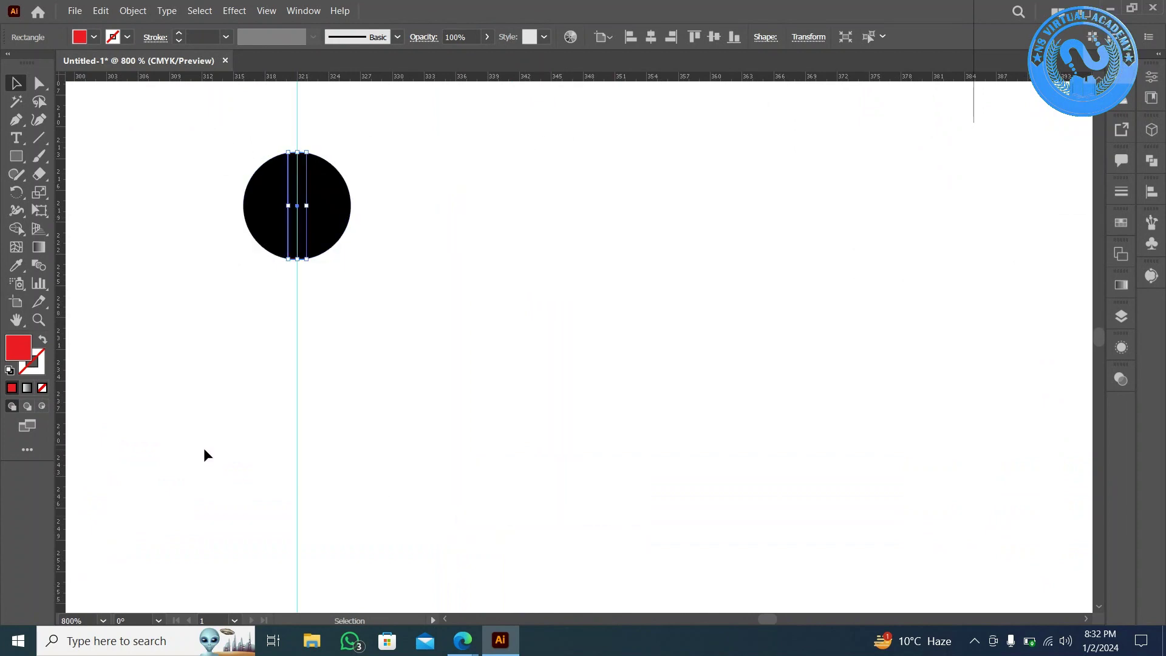
# Try to make a copy of the red rectangle rotated about the clock centre with an angle of 360/60.
pyautogui.scroll(-5, 204, 451)
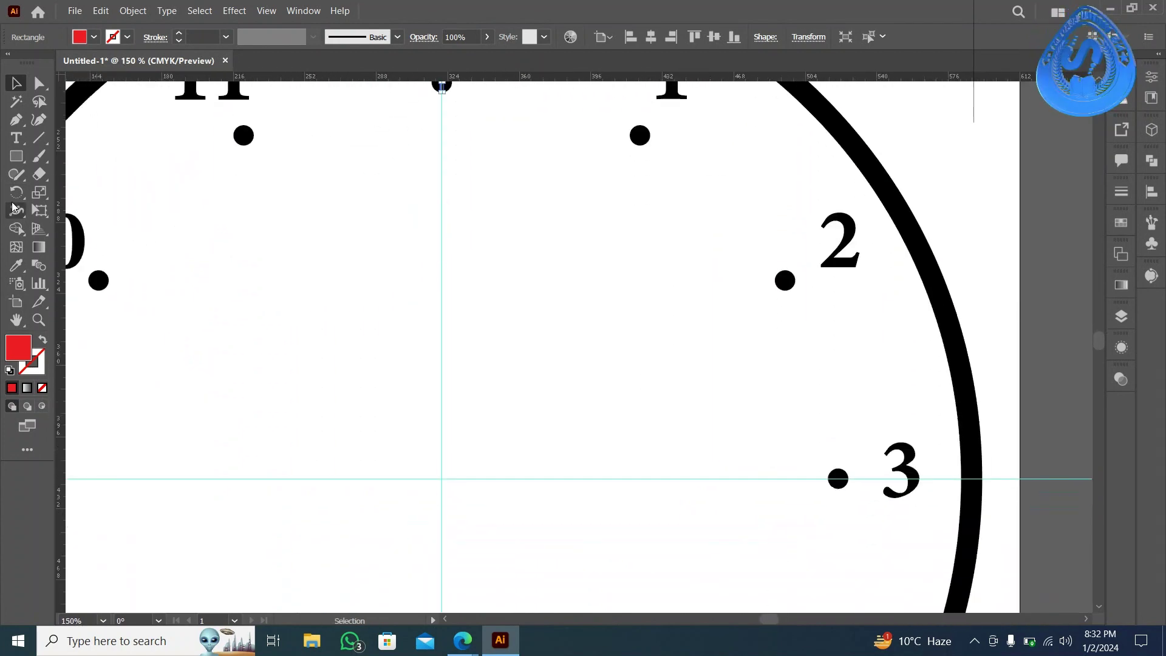
pyautogui.click(16, 192)
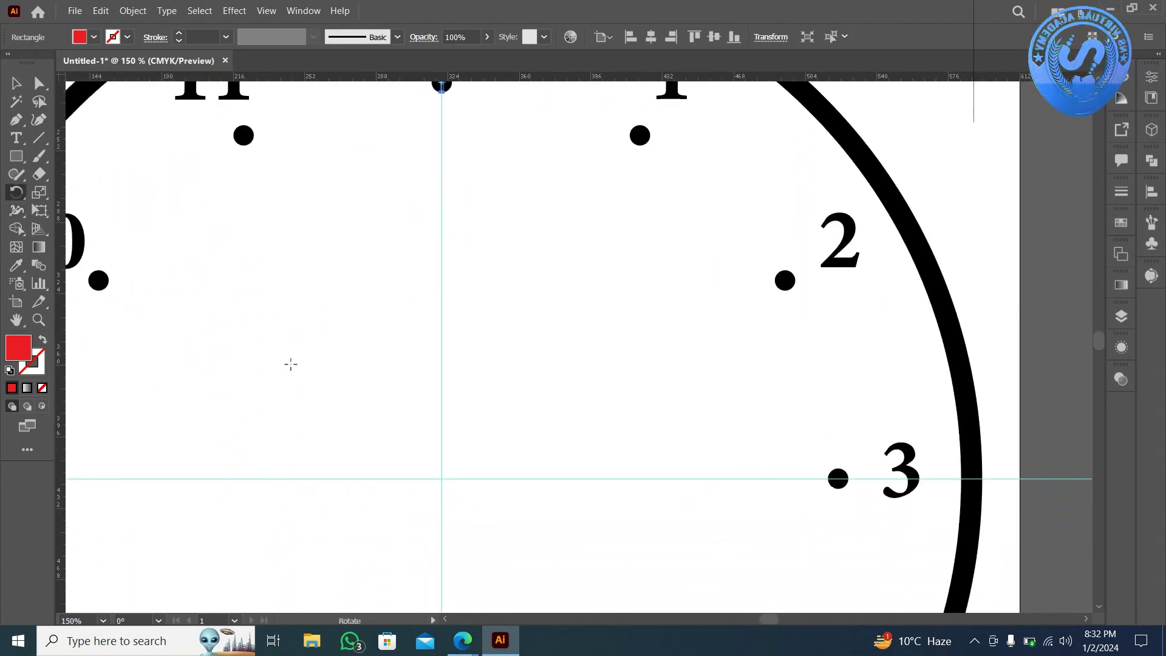
pyautogui.keyDown('alt'); pyautogui.click(441, 479); pyautogui.keyUp('alt')
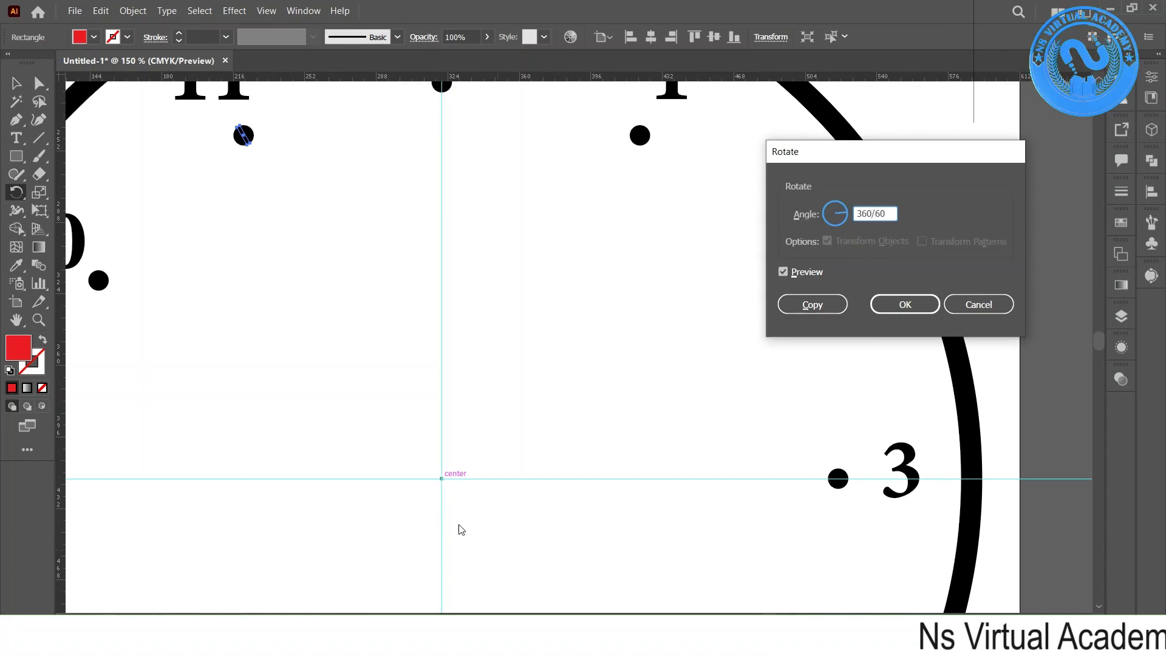
pyautogui.click(789, 309)
pyautogui.scroll(-1, 451, 396)
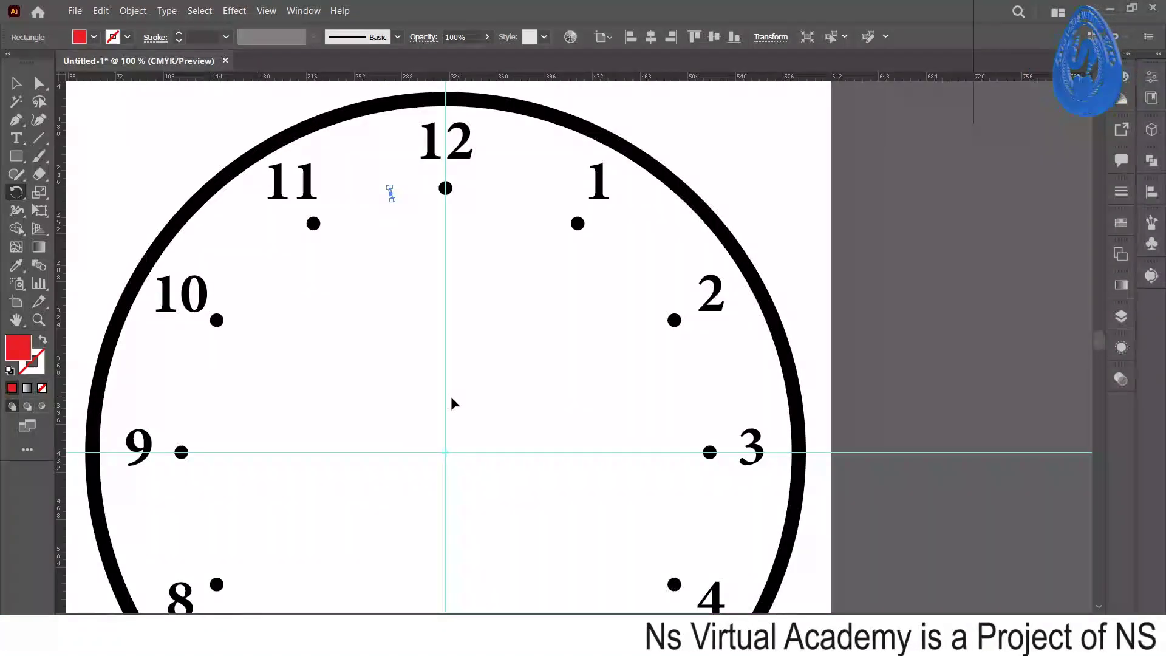
pyautogui.hotkey('ctrl', 'z')
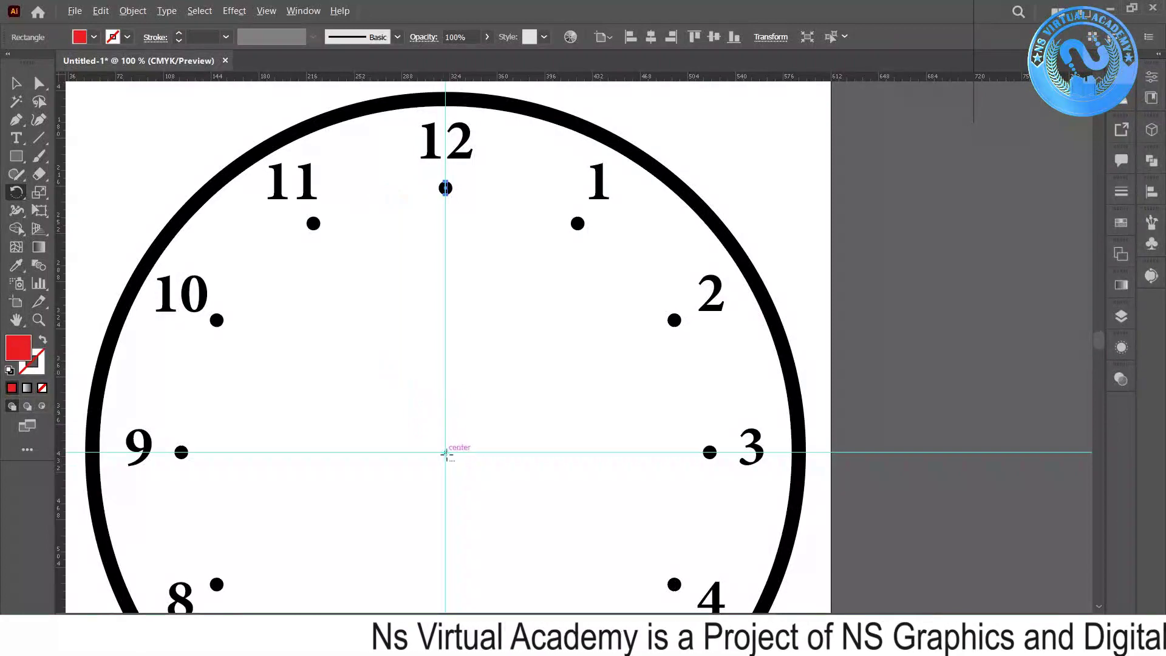
# Copy the red rectangle about the clock centre with a rotation of 360/60 and repeat it all the way round, then deselect.
pyautogui.keyDown('alt'); pyautogui.click(445, 453); pyautogui.keyUp('alt')
pyautogui.write('360/60')
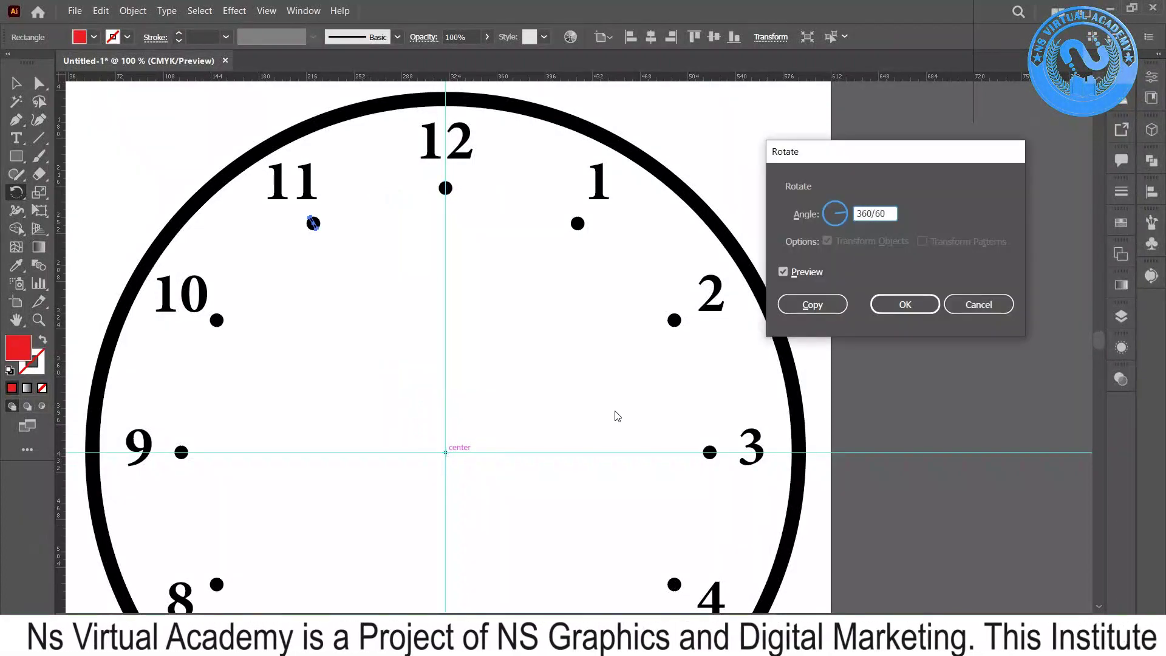
pyautogui.click(817, 307)
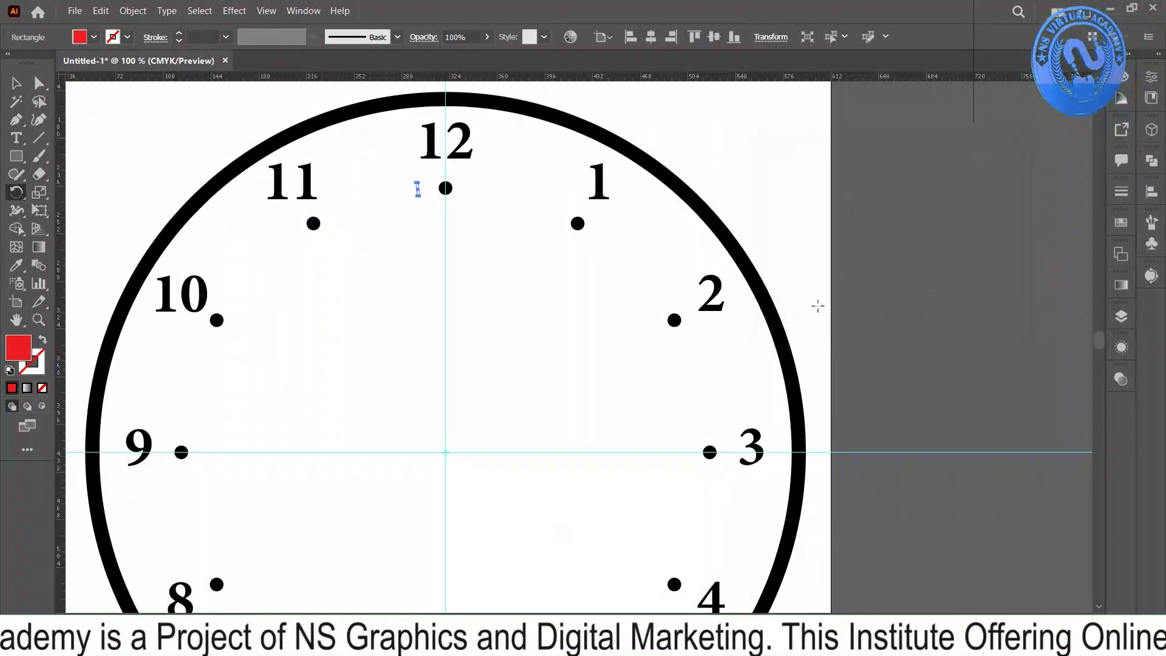
pyautogui.hotkey('ctrl', 'd')
pyautogui.hotkey('ctrl', 'd')
pyautogui.hotkey('ctrl', 'd')
pyautogui.hotkey('ctrl', 'd')
pyautogui.hotkey('ctrl', 'd')
pyautogui.hotkey('ctrl', 'd')
pyautogui.hotkey('ctrl', 'd')
pyautogui.hotkey('ctrl', 'd')
pyautogui.hotkey('ctrl', 'd')
pyautogui.hotkey('ctrl', 'd')
pyautogui.hotkey('ctrl', 'd')
pyautogui.hotkey('ctrl', 'd')
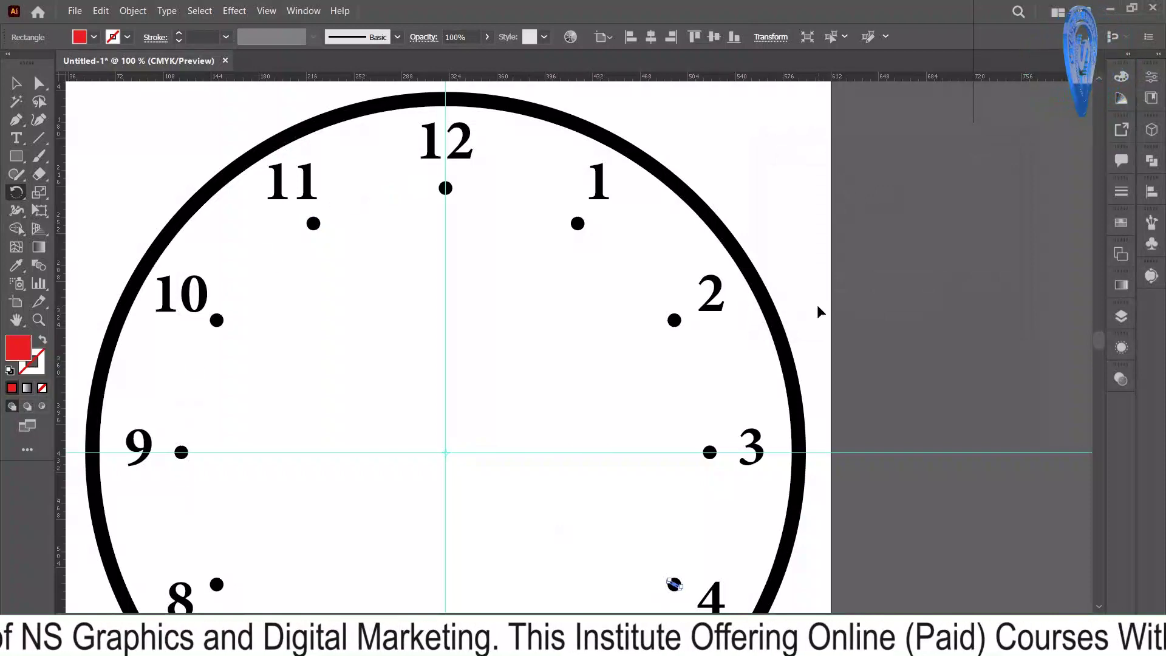
pyautogui.press('v')
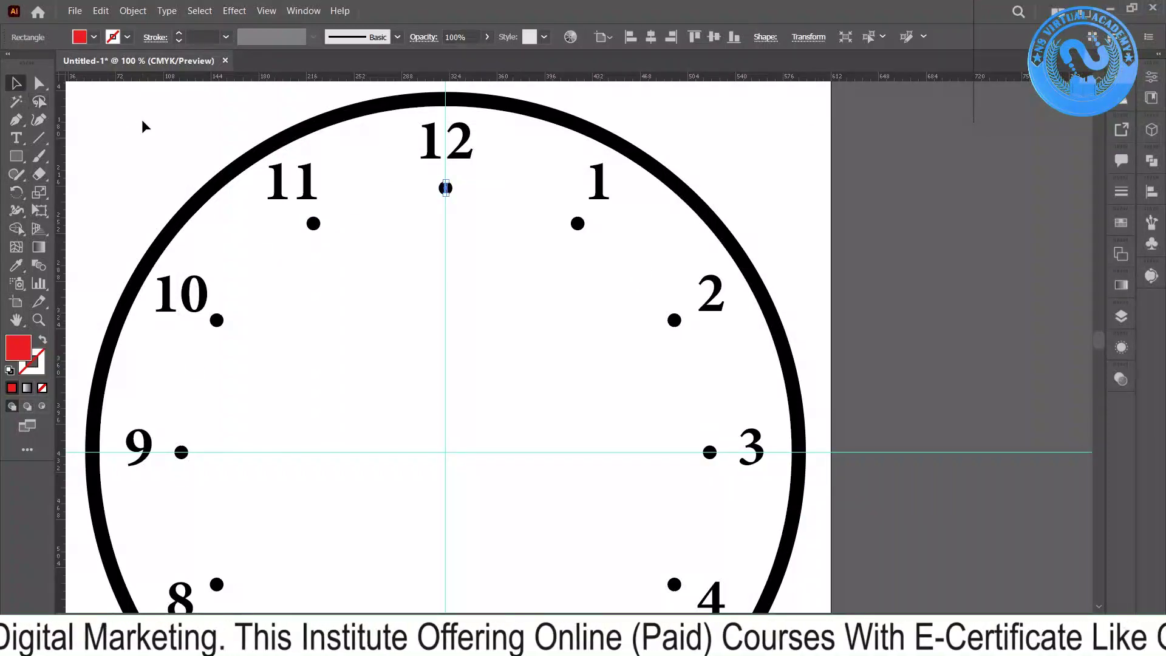
pyautogui.click(142, 121)
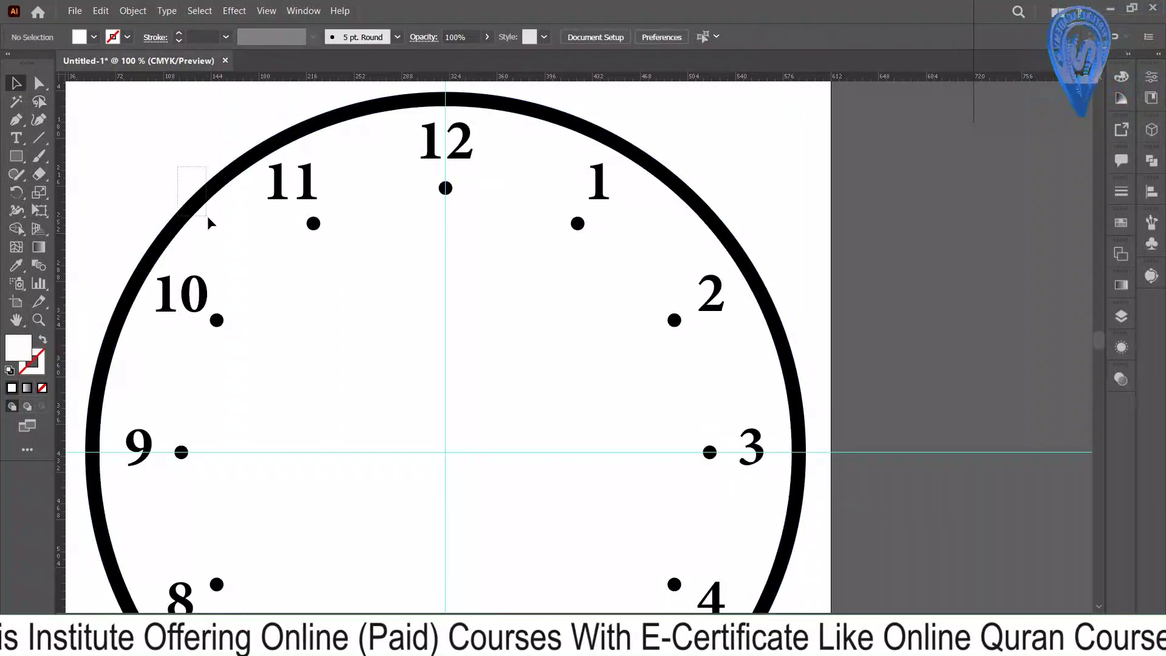
# Send the white clock face to the back, behind the red minute marks, and deselect it.
pyautogui.rightClick(208, 220)
pyautogui.moveTo(311, 425)
pyautogui.click(389, 469)
pyautogui.click(900, 338)
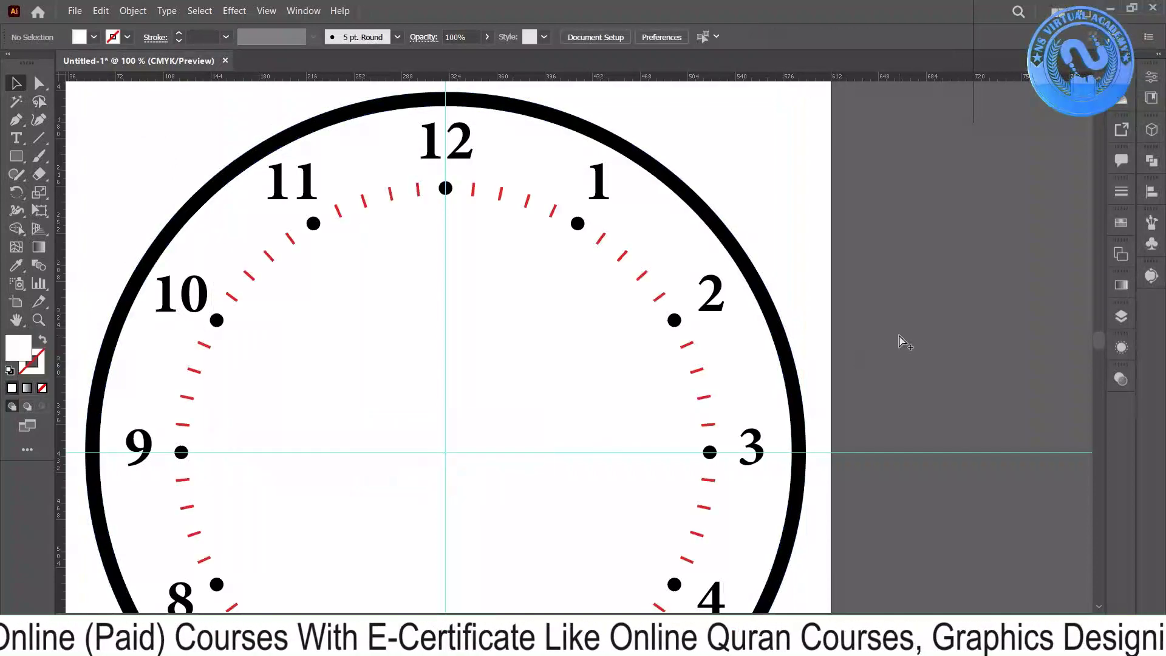
# Draw a circle centred on the intersection of the two guides with the Ellipse tool and fill it with black.
pyautogui.scroll(-2, 899, 336)
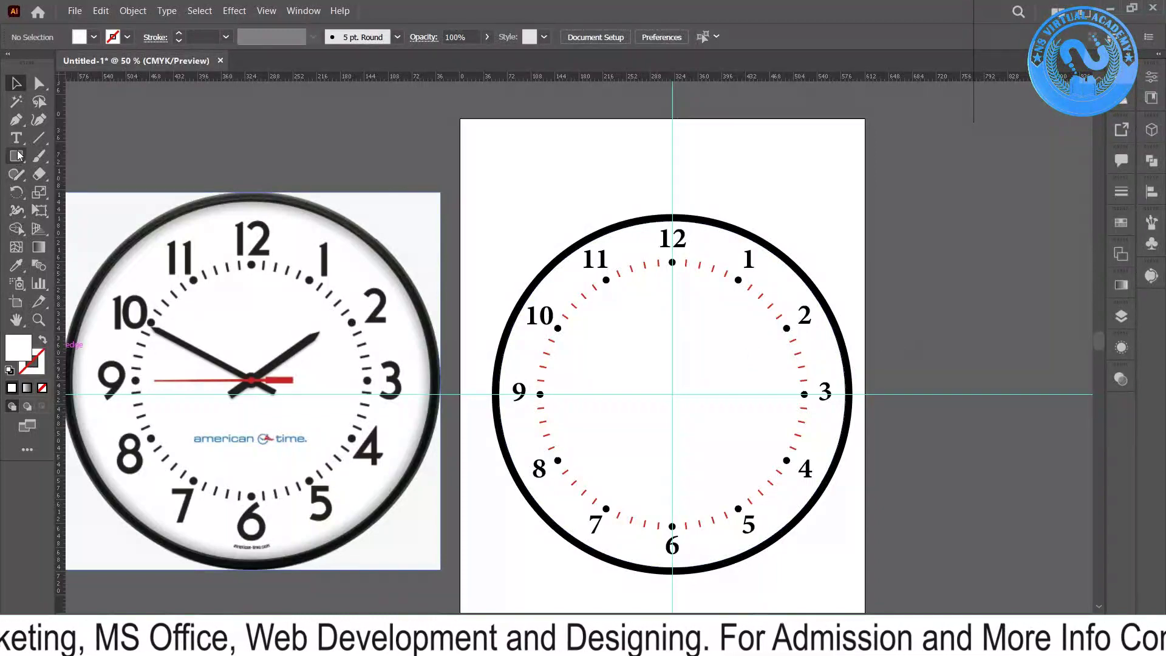
pyautogui.moveTo(18, 156); pyautogui.dragTo(116, 192)
pyautogui.scroll(4, 694, 389)
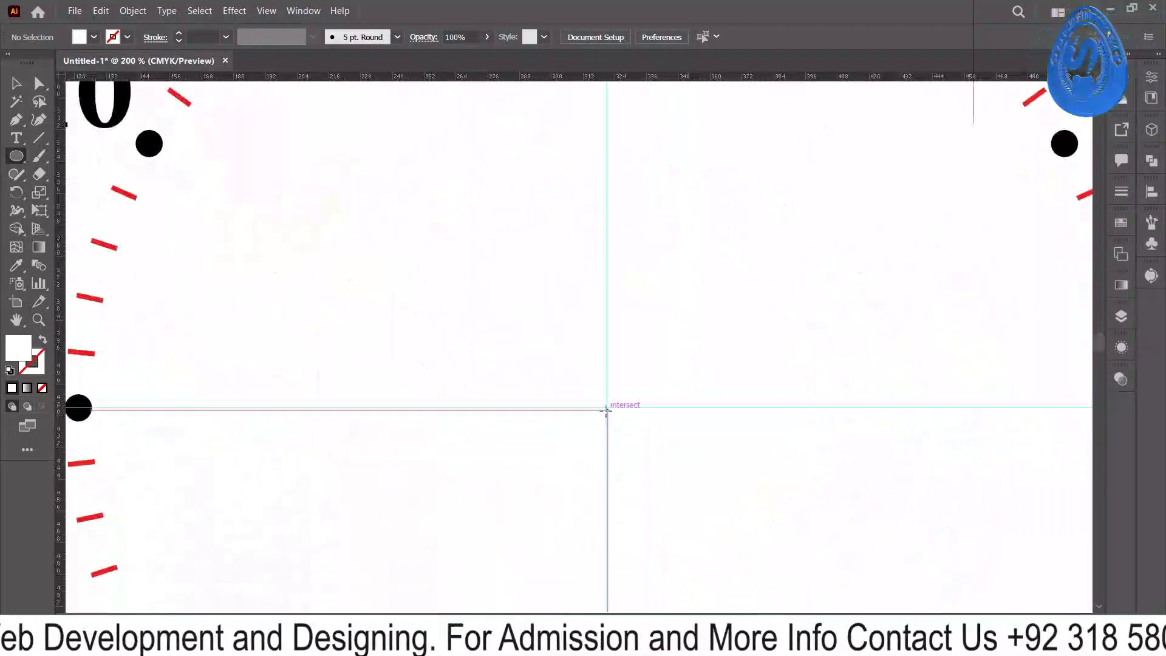
pyautogui.moveTo(607, 407); pyautogui.dragTo(634, 444)
pyautogui.click(17, 83)
pyautogui.click(93, 37)
pyautogui.click(42, 62)
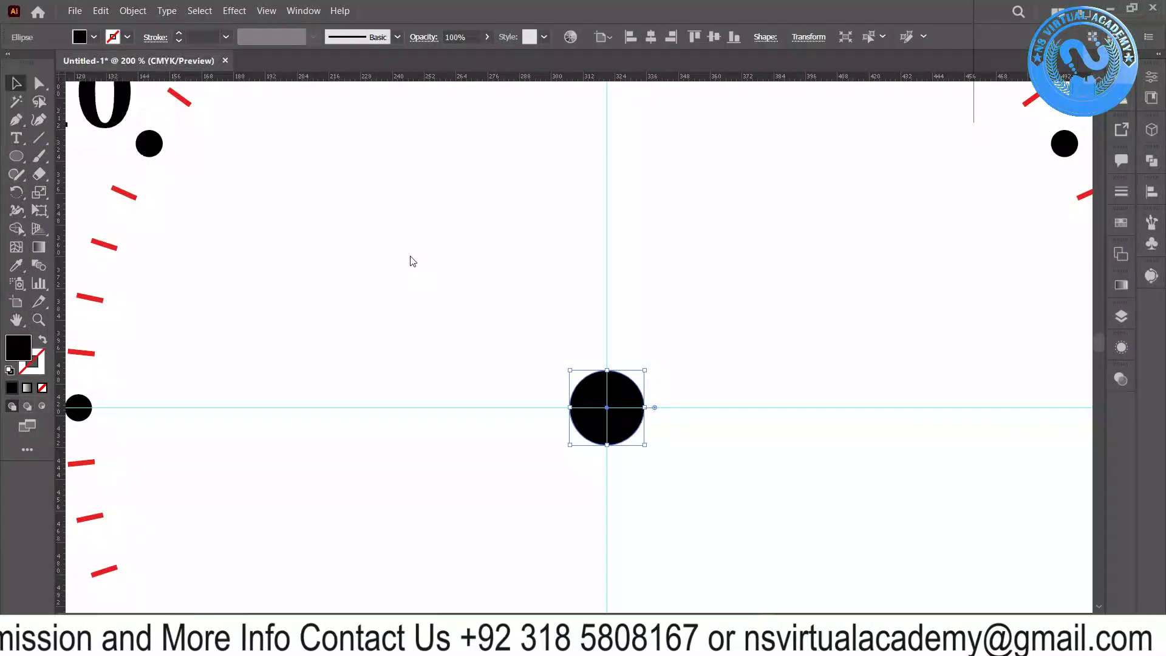
# Shrink the black centre circle proportionally about its centre to about 18.35 pt in diameter, then deselect it.
pyautogui.hotkey('ctrl', '0')
pyautogui.click(459, 229)
pyautogui.click(686, 275)
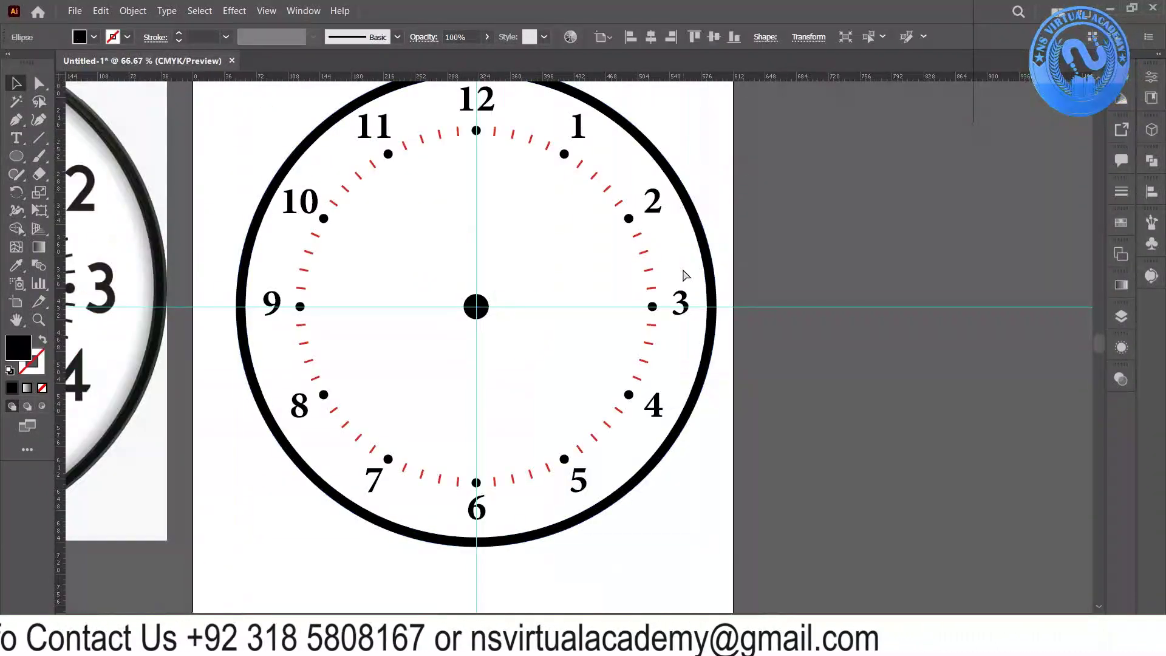
pyautogui.hscroll(-3, 608, 292)
pyautogui.click(576, 308)
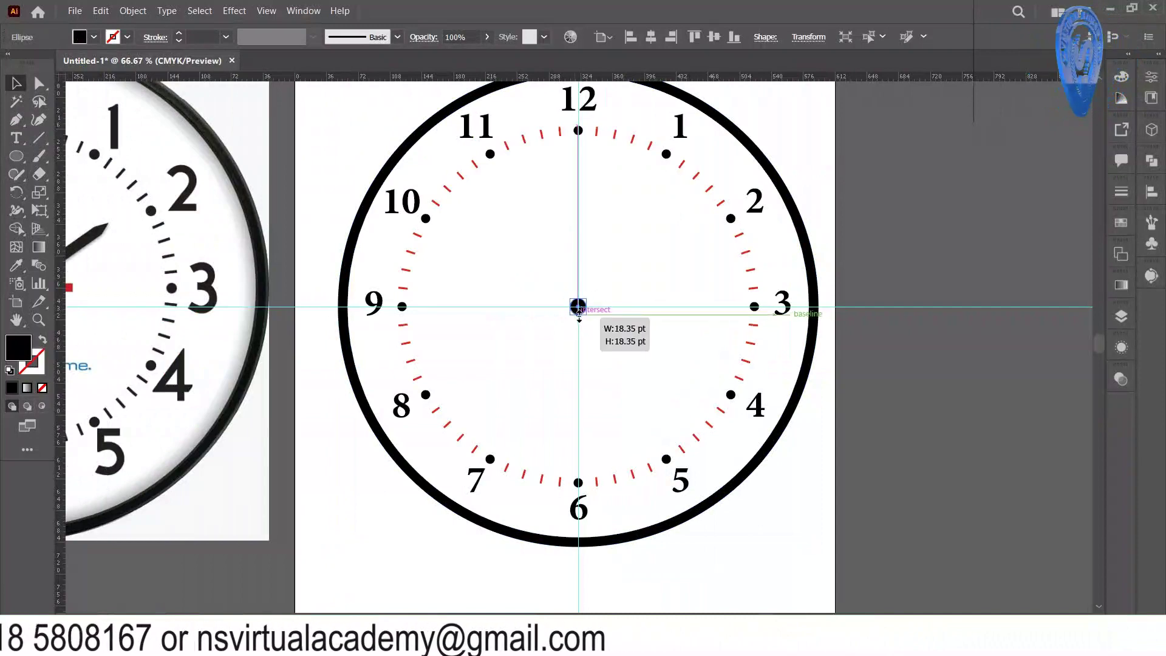
pyautogui.click(560, 354)
# Draw a long, narrow black rectangle for a clock hand, running vertically from between the centre and the 12 to just below the centre circle.
pyautogui.hscroll(-3, 575, 355)
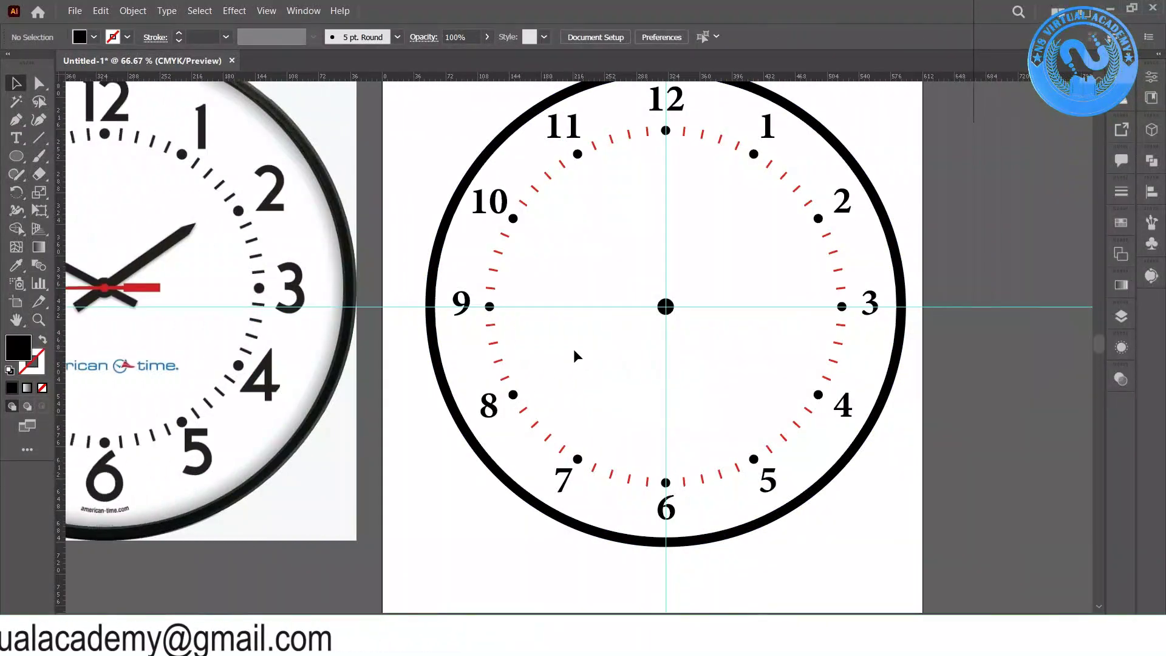
pyautogui.scroll(3, 678, 222)
pyautogui.moveTo(17, 156); pyautogui.dragTo(85, 156)
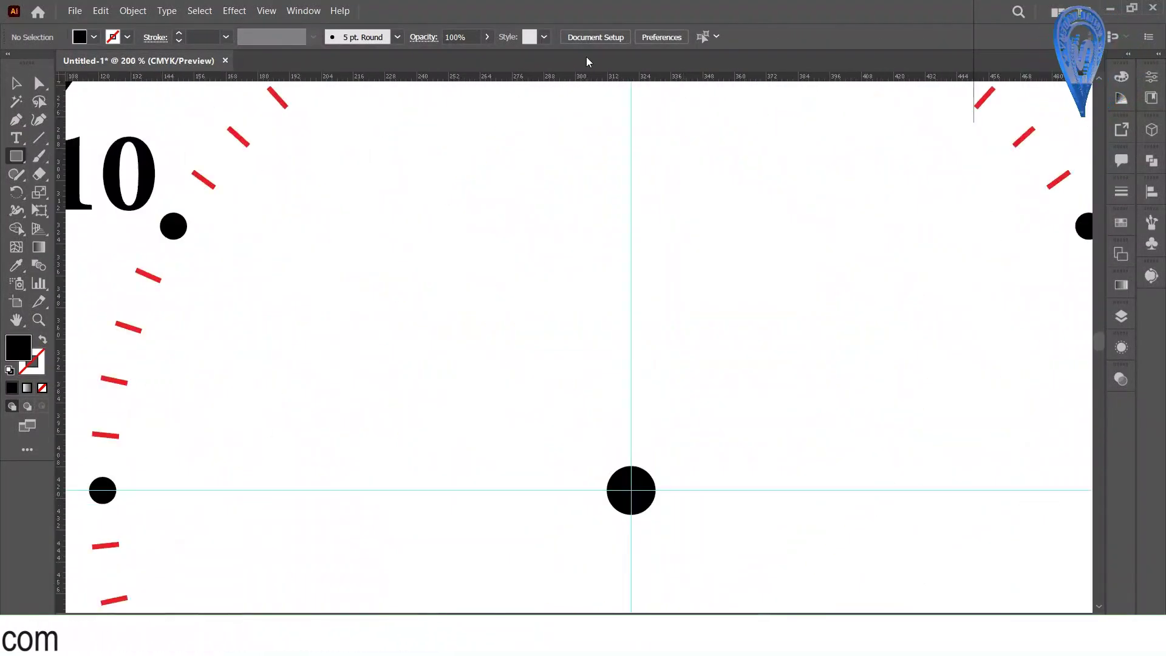
pyautogui.moveTo(623, 97); pyautogui.dragTo(655, 548)
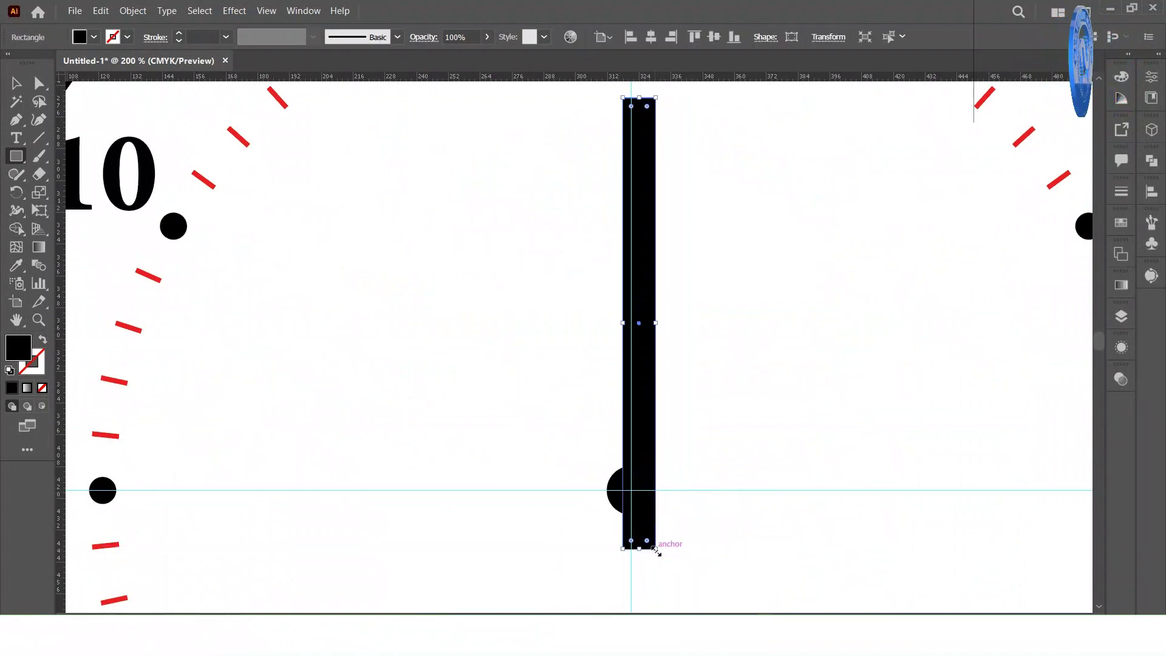
# Add an anchor point to the middle of the hand's upper edge and raise it to form a pointed tip.
pyautogui.click(16, 123)
pyautogui.click(636, 98)
pyautogui.press('a')
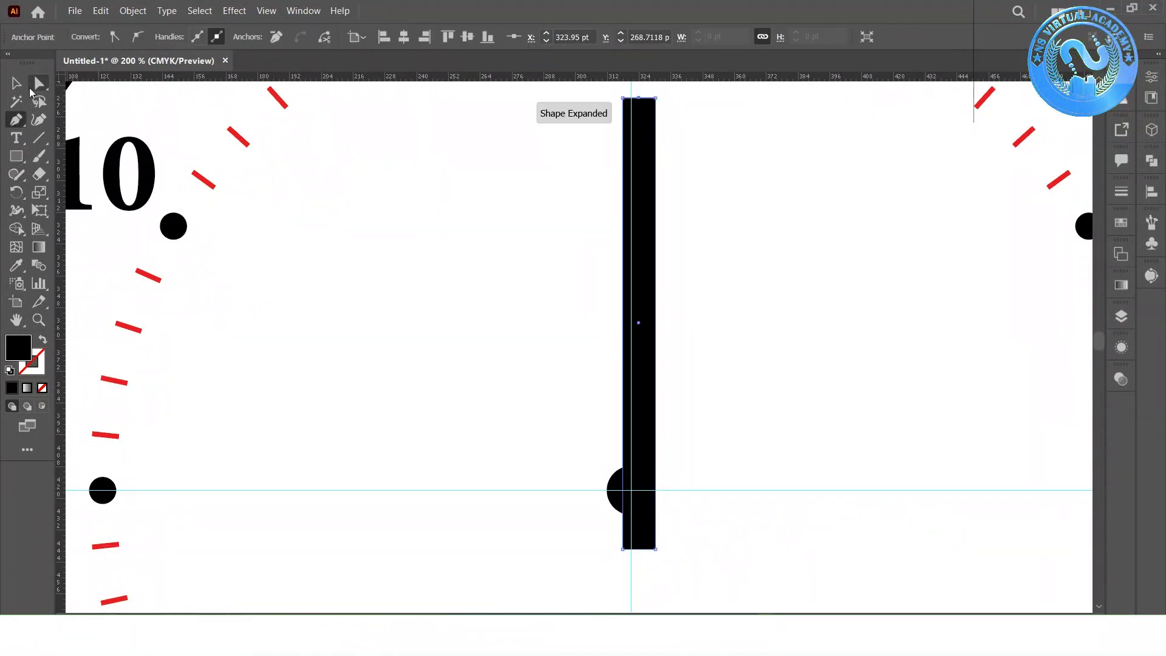
pyautogui.moveTo(634, 95); pyautogui.dragTo(642, 112)
pyautogui.scroll(2, 642, 112)
pyautogui.hotkey('shift', 'Up')
pyautogui.hotkey('shift', 'Up')
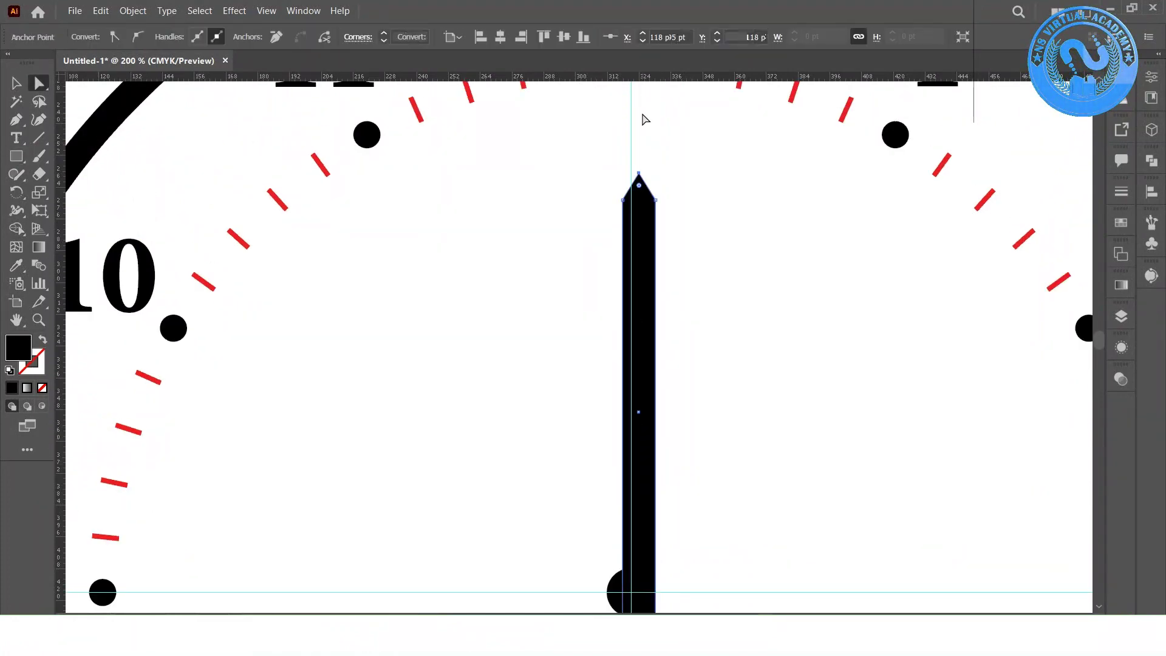
# Shift the pointed clock hand so that it is centred on the vertical guide, then deselect it.
pyautogui.scroll(-2, 633, 125)
pyautogui.press('v')
pyautogui.moveTo(644, 391); pyautogui.dragTo(636, 407)
pyautogui.click(722, 388)
pyautogui.scroll(-2, 721, 385)
# Make a copy of the hand rotated about 50° clockwise around the clock's centre, so that it points between the 1 and the 2.
pyautogui.click(675, 364)
pyautogui.press('r')
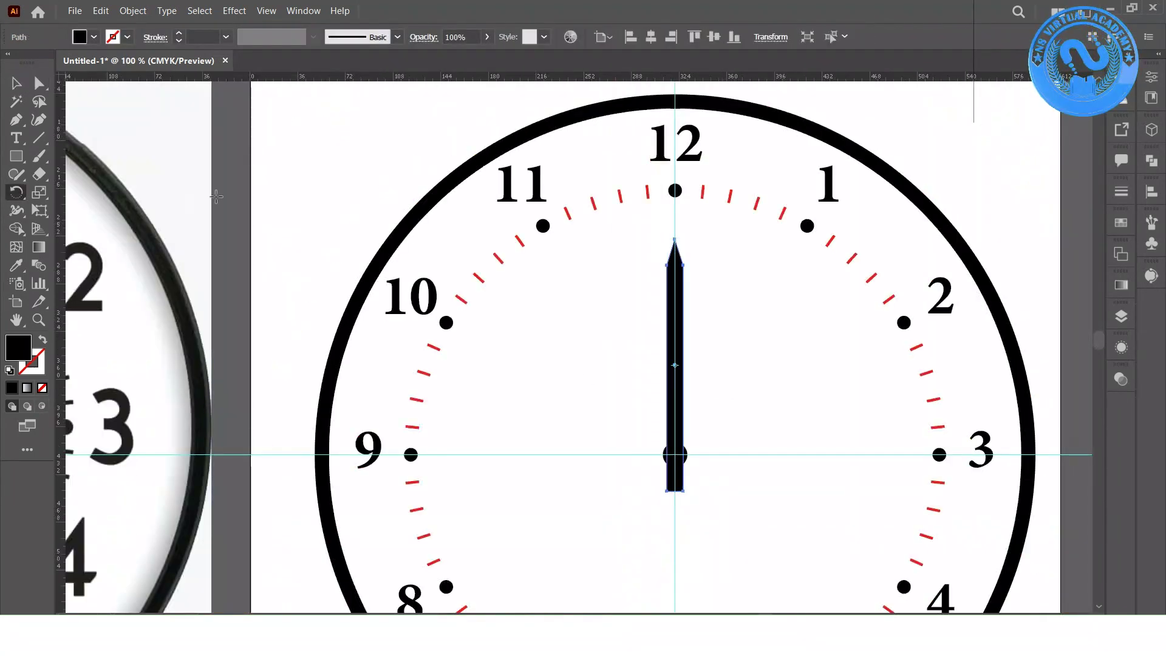
pyautogui.press('Return')
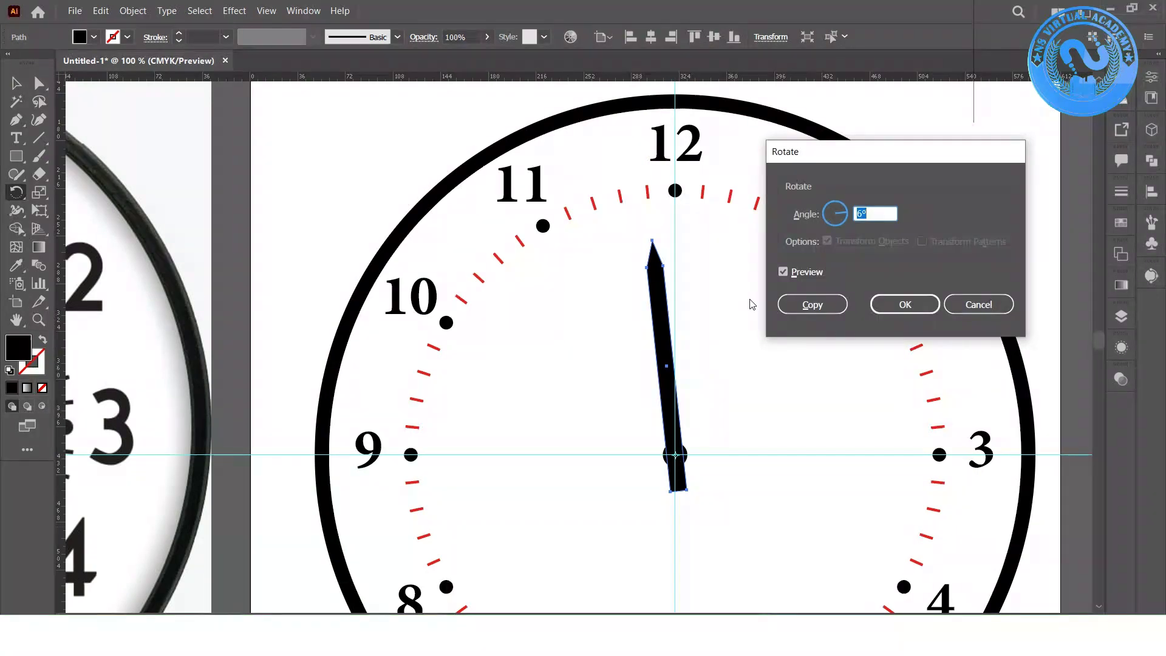
pyautogui.scroll(-20, 870, 206)
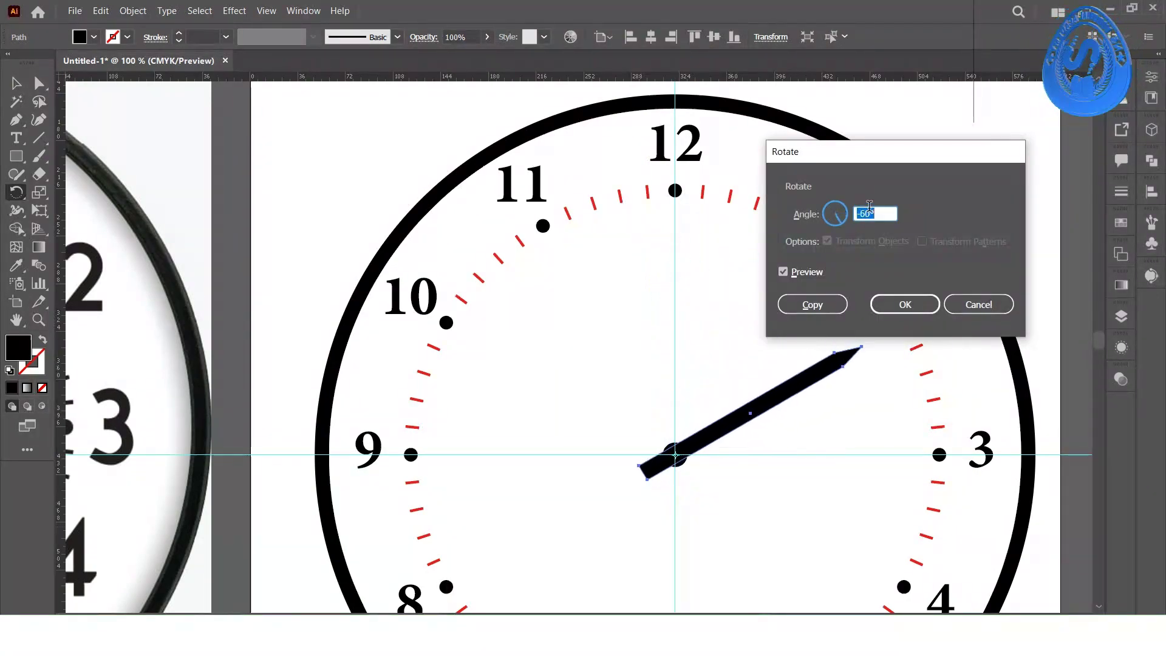
pyautogui.scroll(10, 869, 206)
pyautogui.click(825, 302)
pyautogui.press('v')
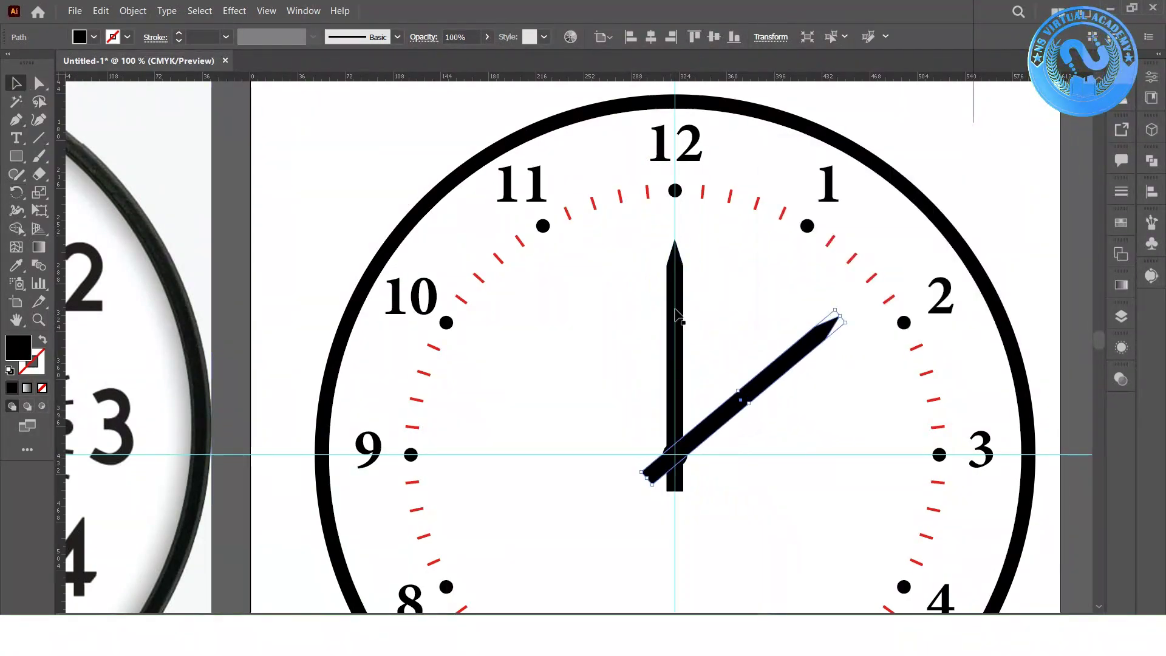
# Shorten the rotated hand by moving its pointed end's anchor points about 29.14 pt left and 29.14 pt down towards the centre.
pyautogui.press('a')
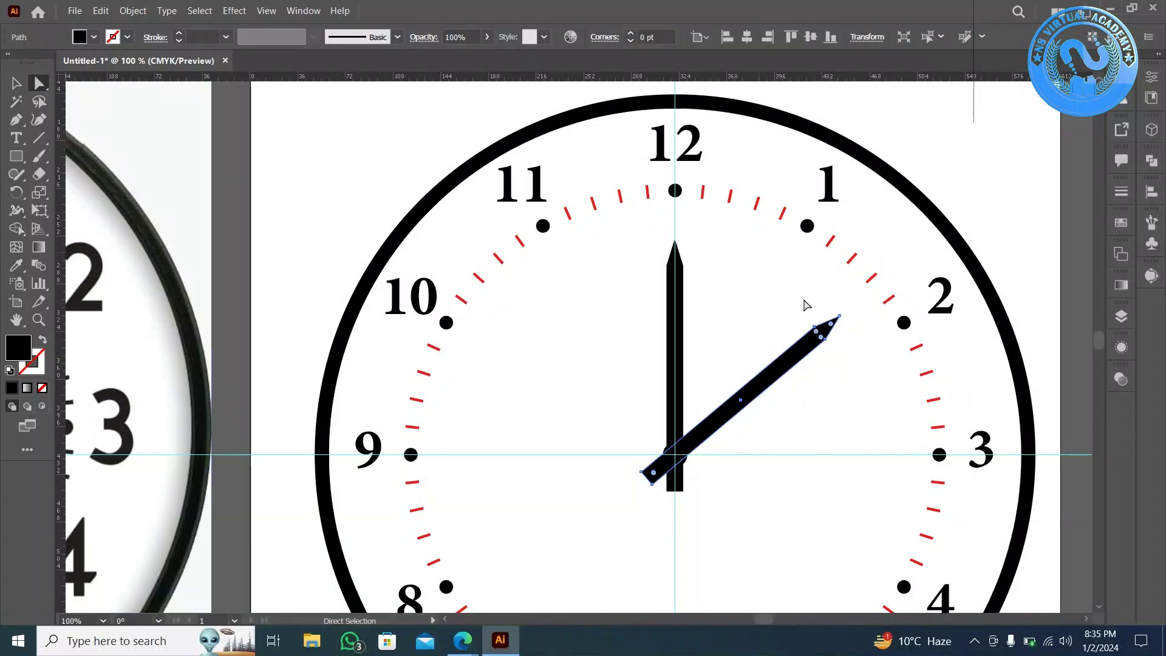
pyautogui.moveTo(788, 278); pyautogui.dragTo(852, 369)
pyautogui.moveTo(837, 322); pyautogui.dragTo(796, 357)
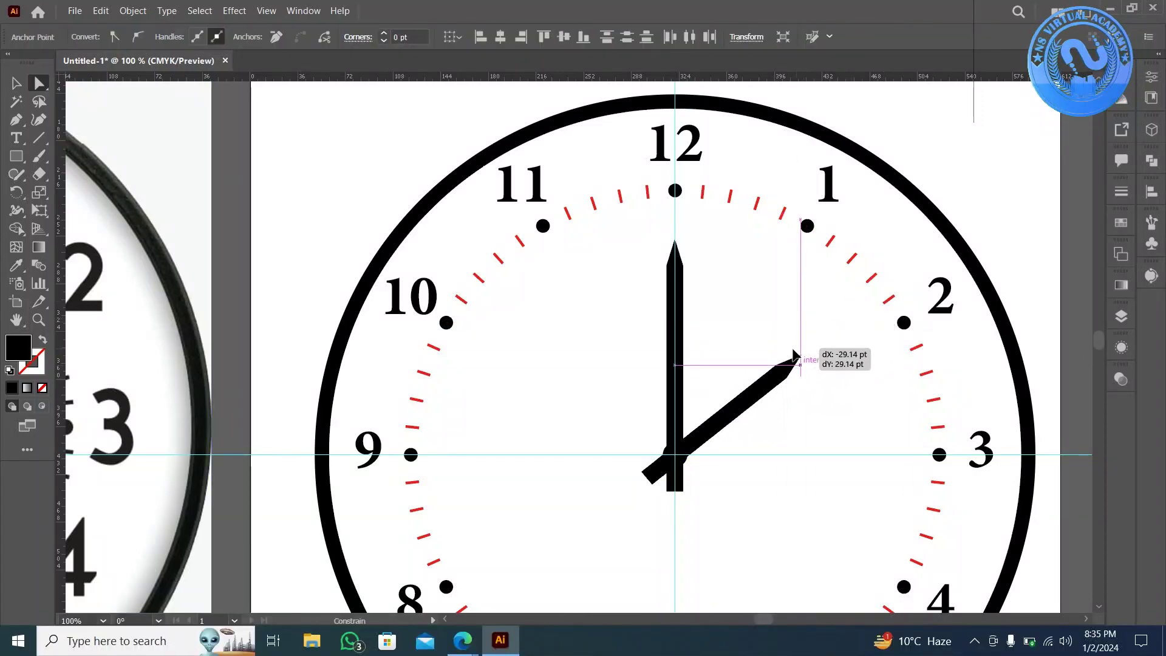
pyautogui.click(771, 443)
pyautogui.scroll(-2, 759, 479)
pyautogui.scroll(-2, 752, 503)
pyautogui.scroll(-2, 753, 506)
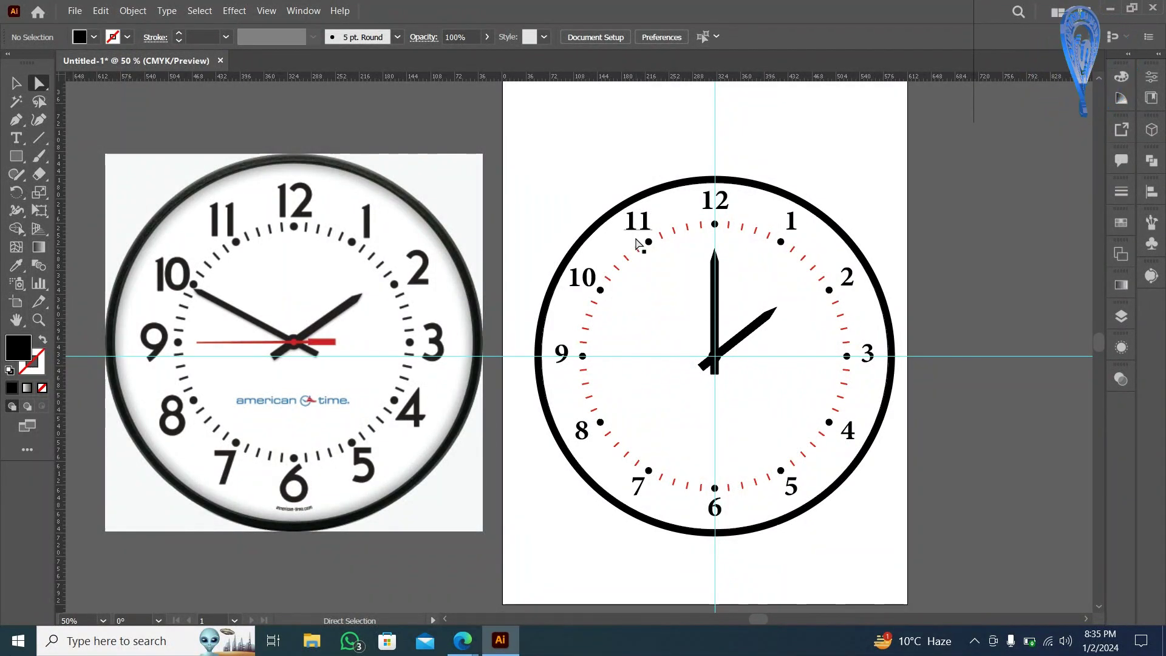
# Make the vertical hand pointing at 12 slightly narrower than the hour hand, then deselect it.
pyautogui.scroll(6, 639, 245)
pyautogui.scroll(-2, 639, 245)
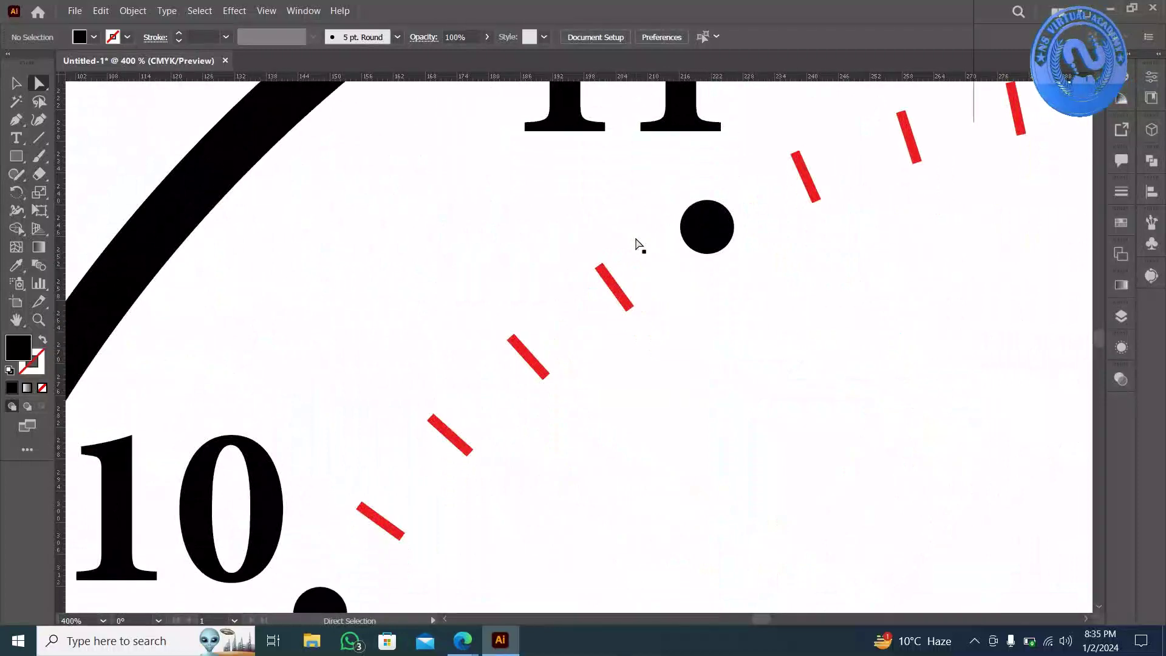
pyautogui.scroll(-1, 640, 245)
pyautogui.hscroll(4, 640, 245)
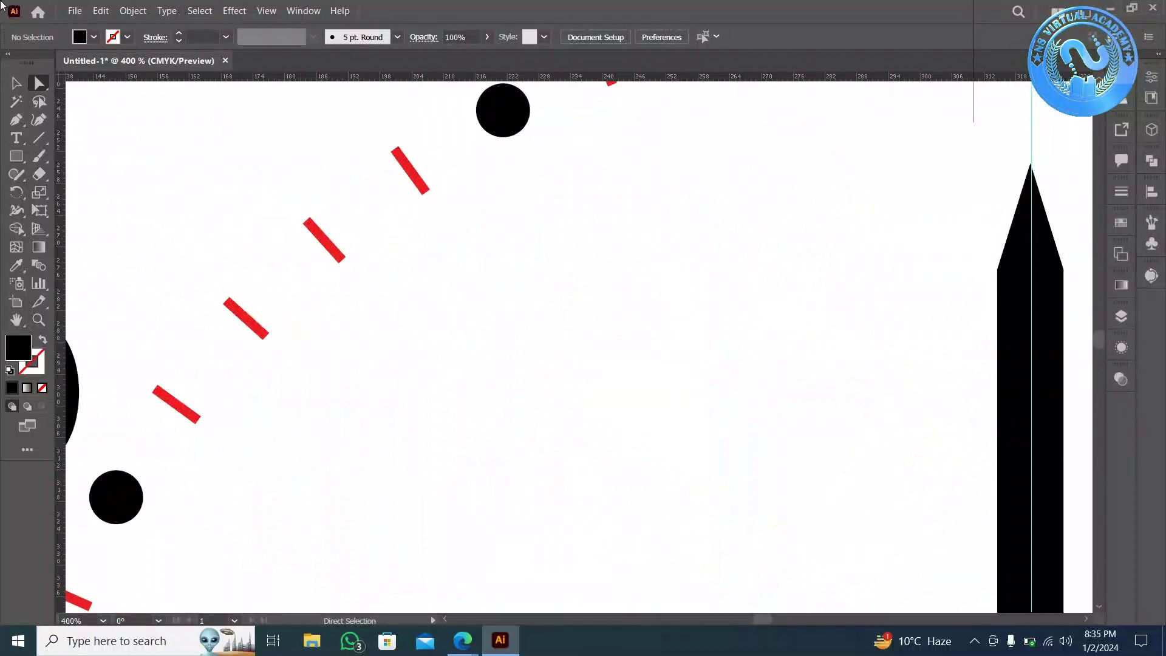
pyautogui.scroll(-1, 639, 245)
pyautogui.hscroll(-3, 2, 7)
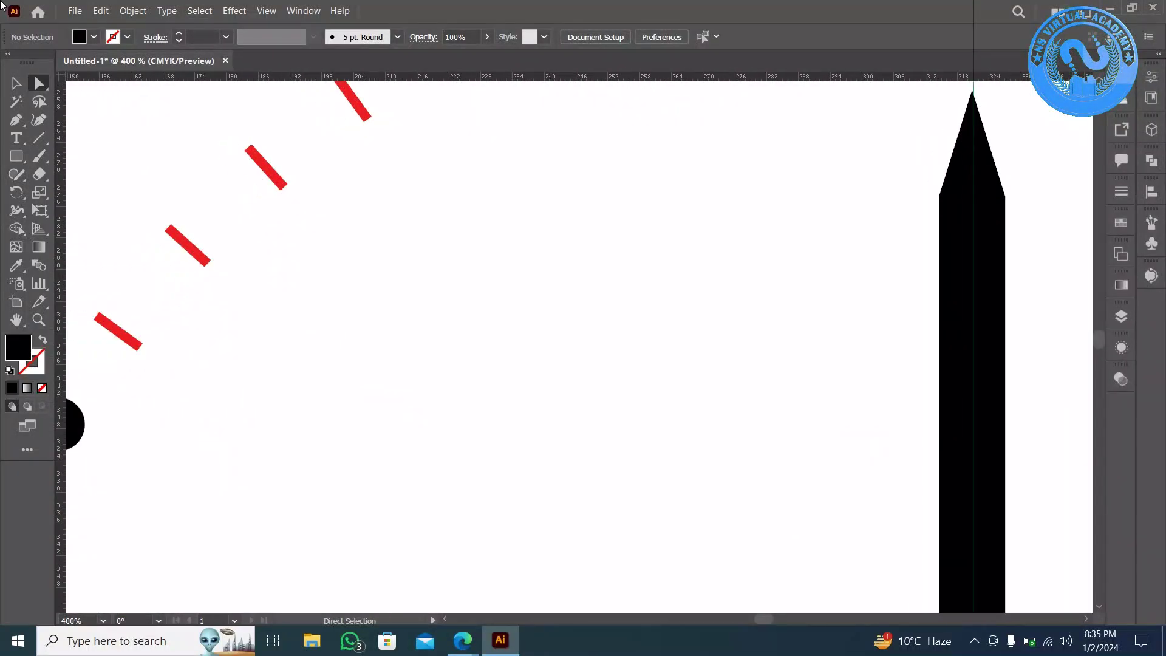
pyautogui.hscroll(6, 2, 6)
pyautogui.scroll(-1, 2, 6)
pyautogui.click(16, 83)
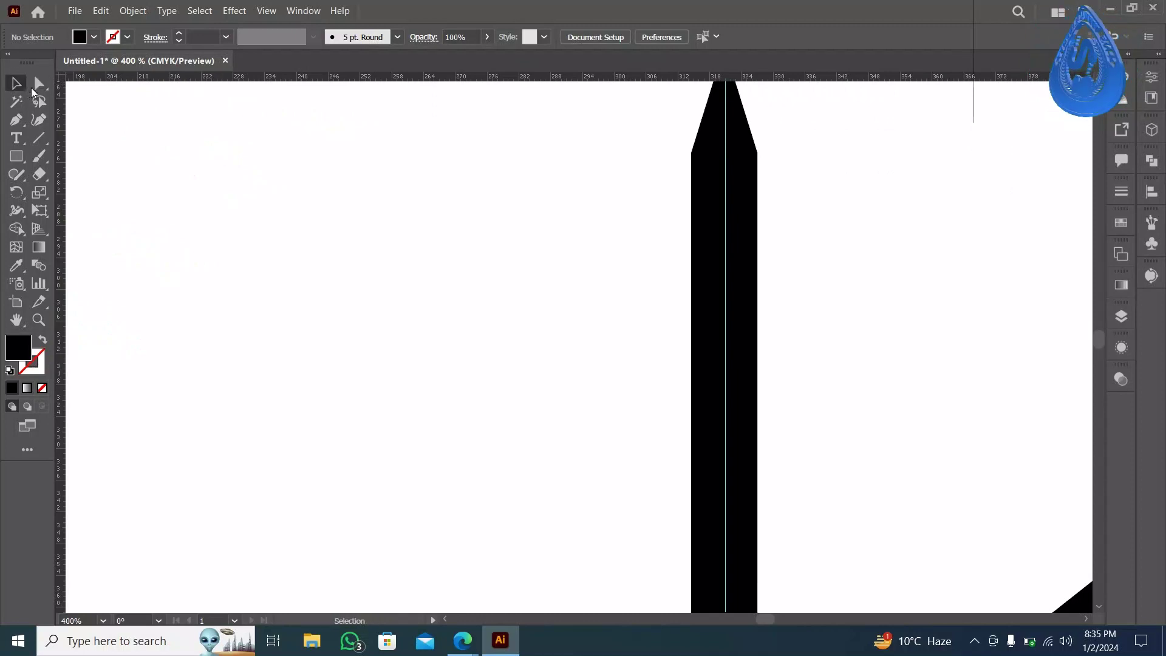
pyautogui.click(729, 389)
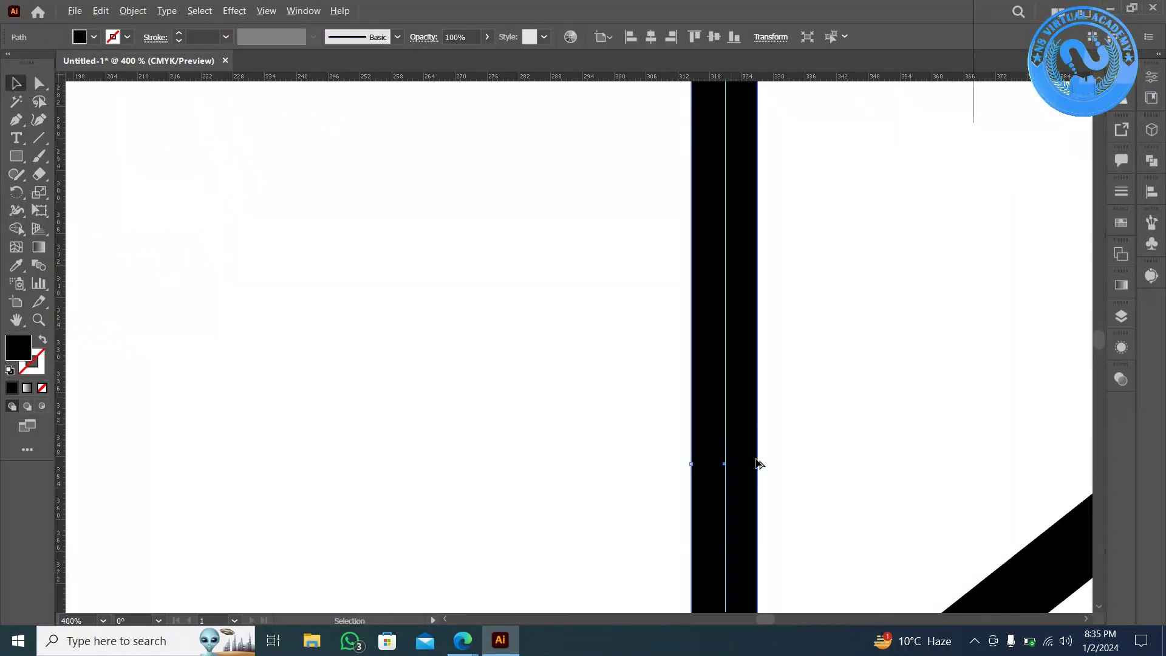
pyautogui.moveTo(758, 463); pyautogui.dragTo(750, 465)
pyautogui.click(793, 445)
pyautogui.scroll(-6, 793, 445)
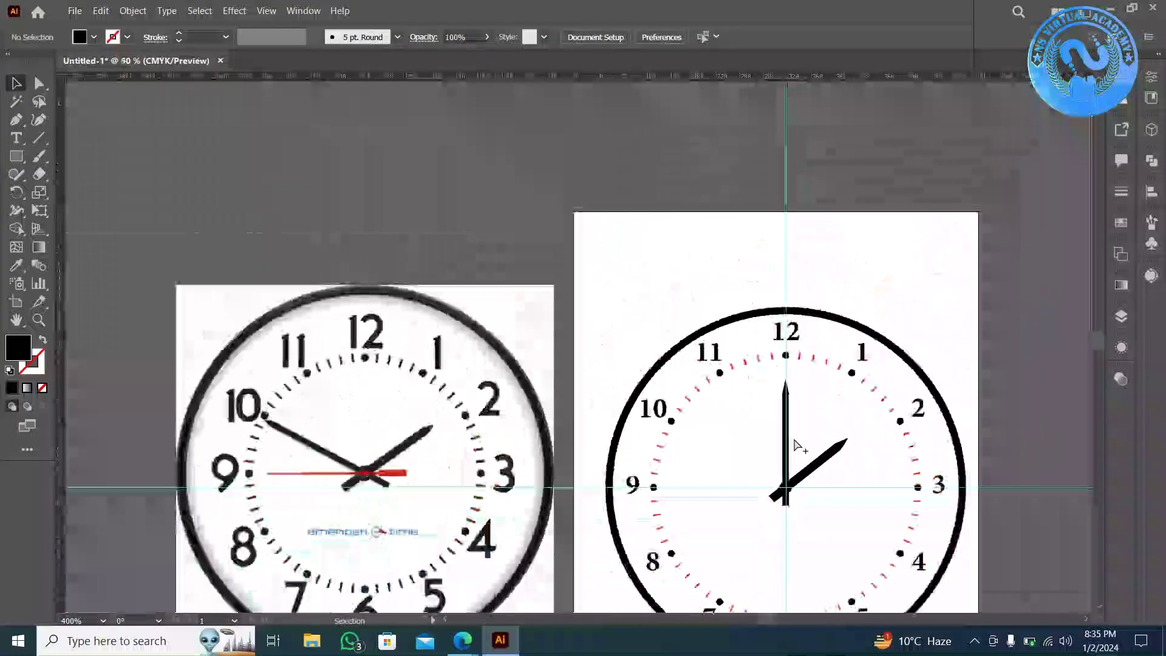
pyautogui.scroll(-3, 793, 445)
pyautogui.scroll(-1, 794, 440)
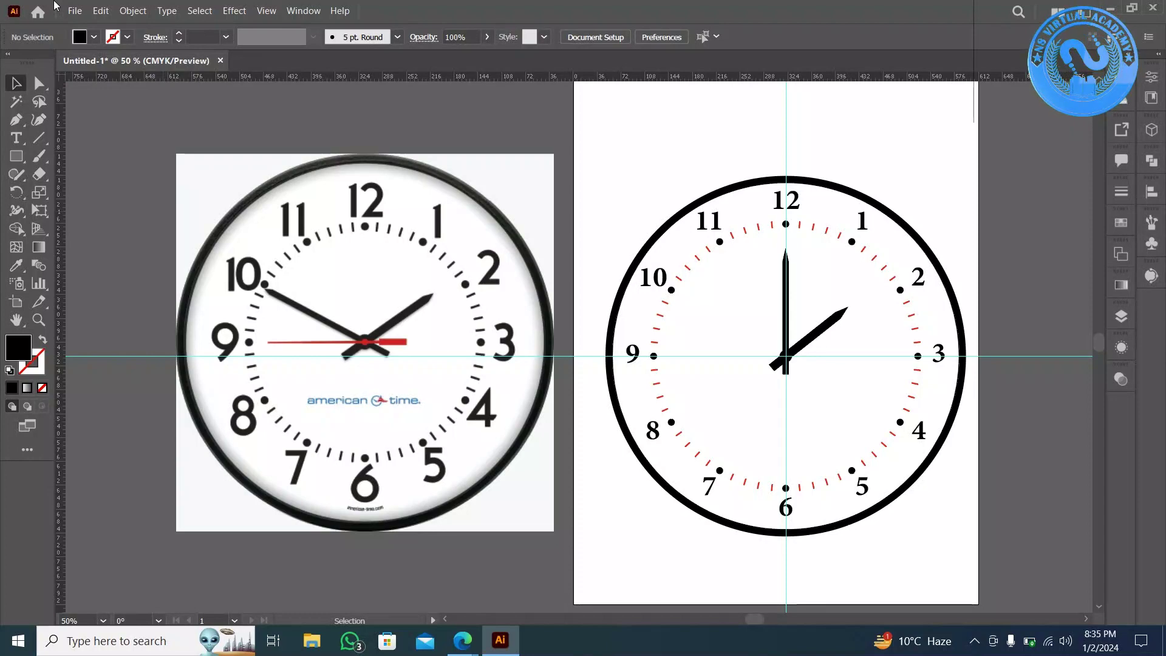
# Create a new blank portrait document.
pyautogui.hotkey('ctrl', 'n')
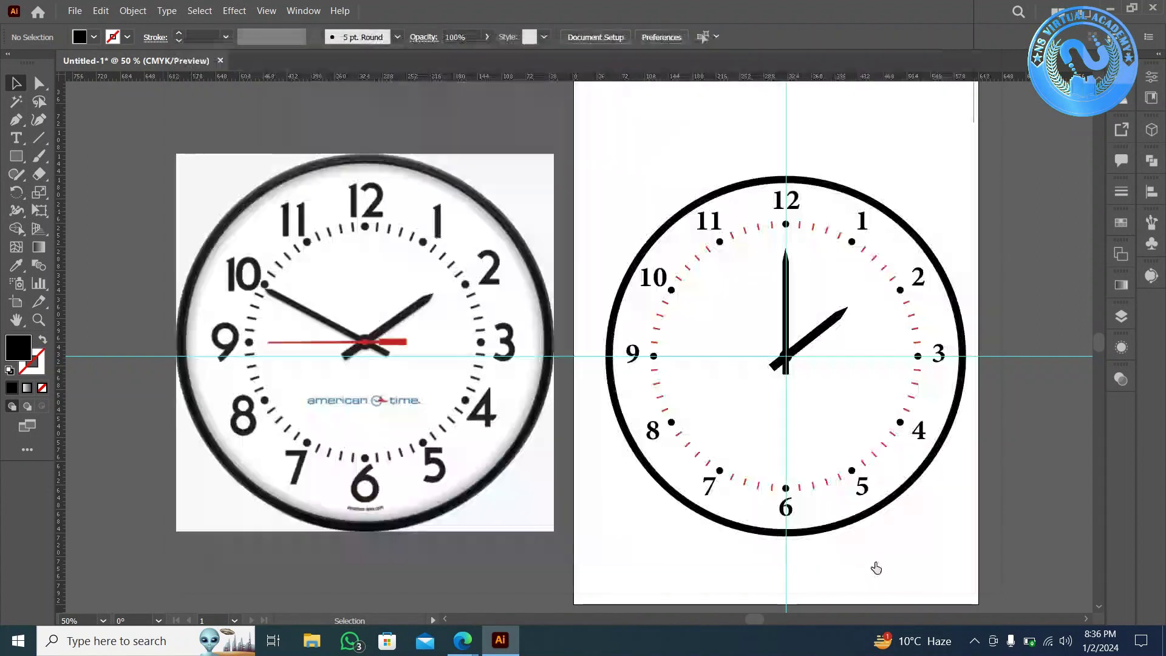
pyautogui.click(878, 556)
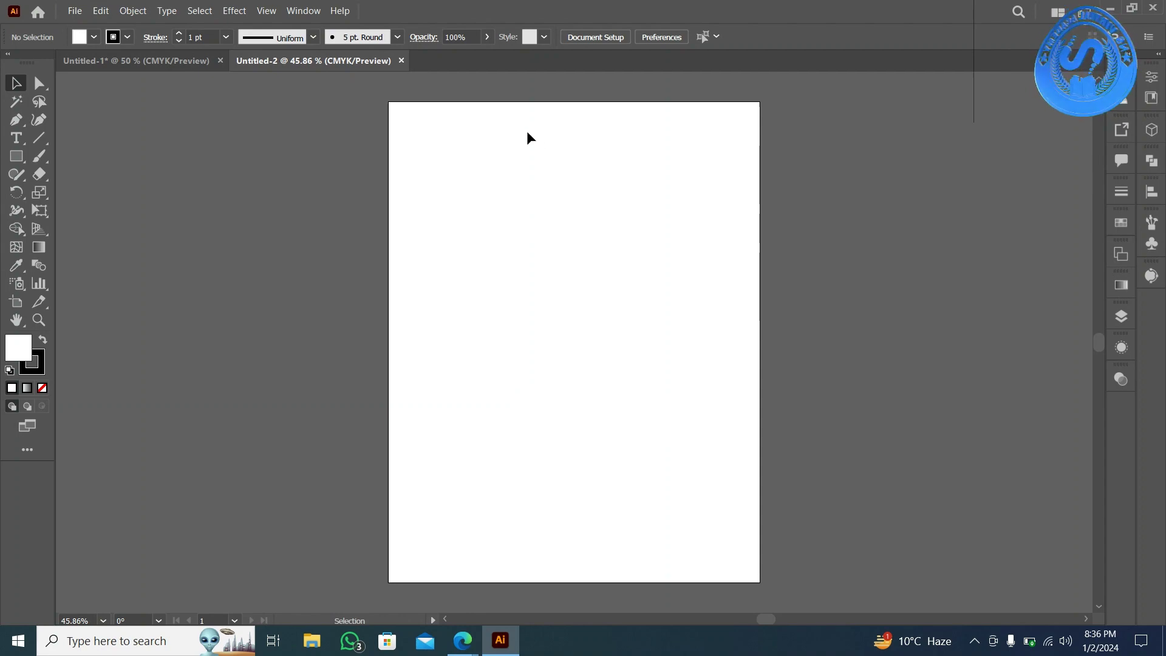
pyautogui.click(302, 11)
pyautogui.moveTo(265, 11)
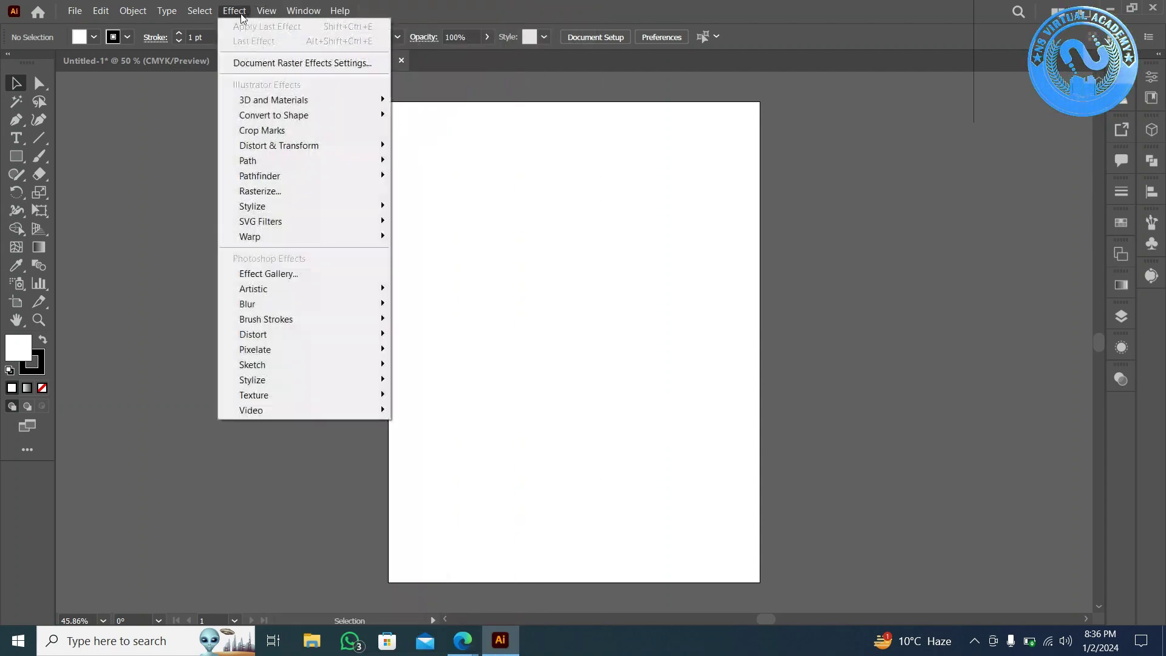
pyautogui.moveTo(246, 101)
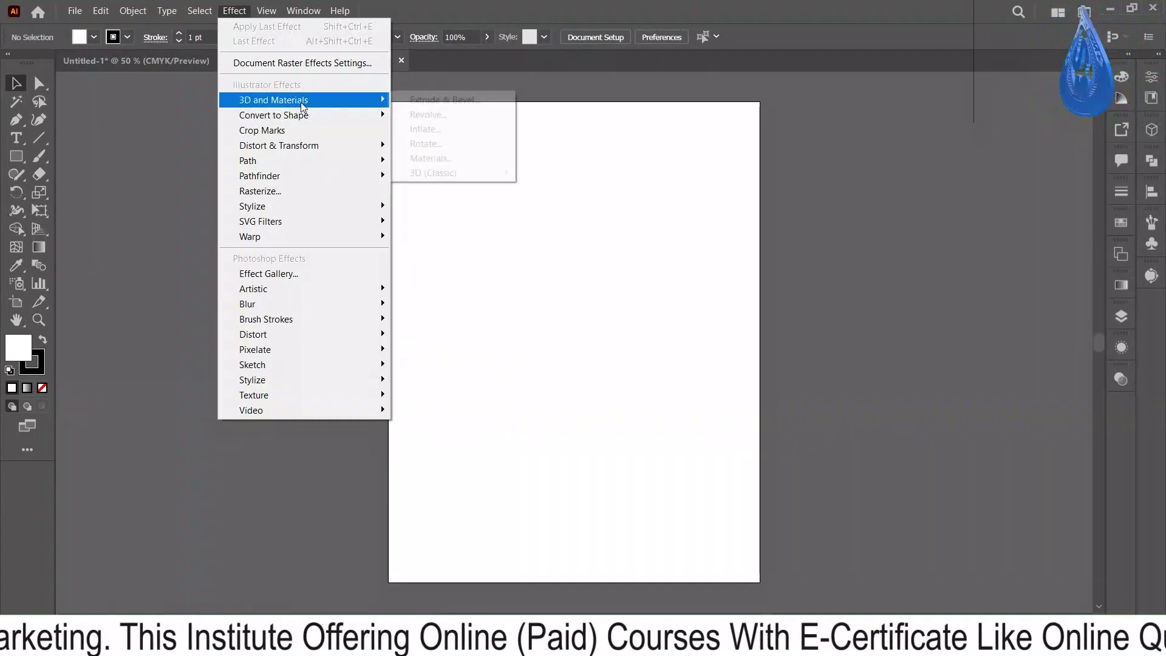
pyautogui.moveTo(303, 106)
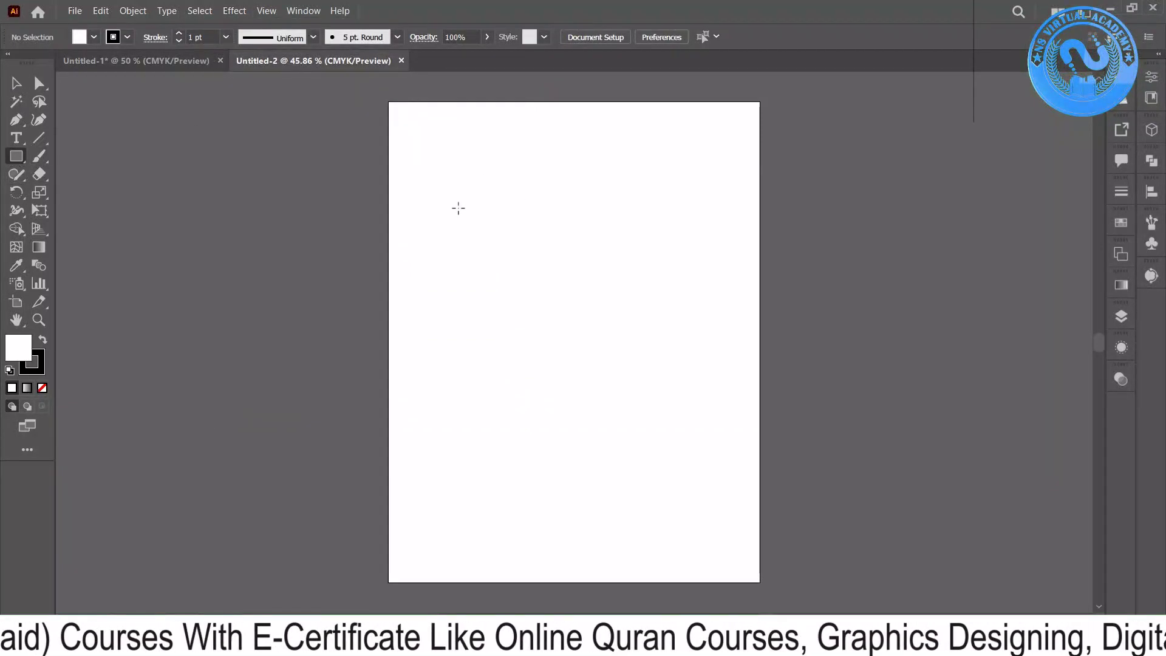
# Draw a square in the upper half of the artboard with the Rectangle tool, with a white fill and no stroke.
pyautogui.moveTo(456, 207); pyautogui.dragTo(625, 377)
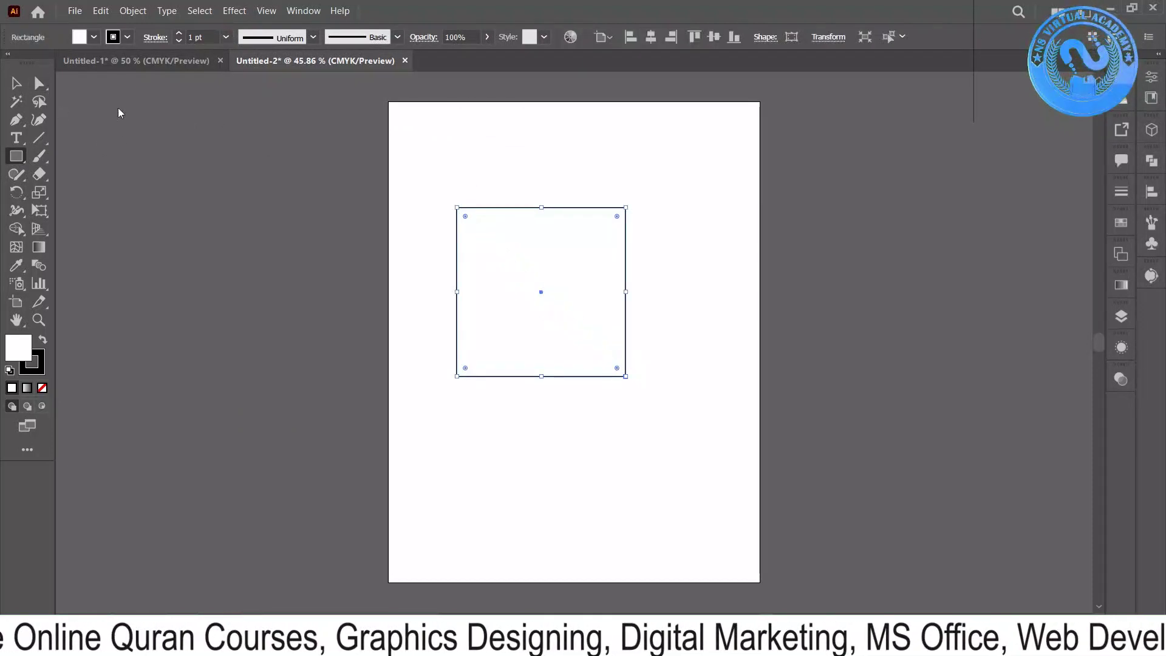
pyautogui.click(17, 83)
pyautogui.click(43, 342)
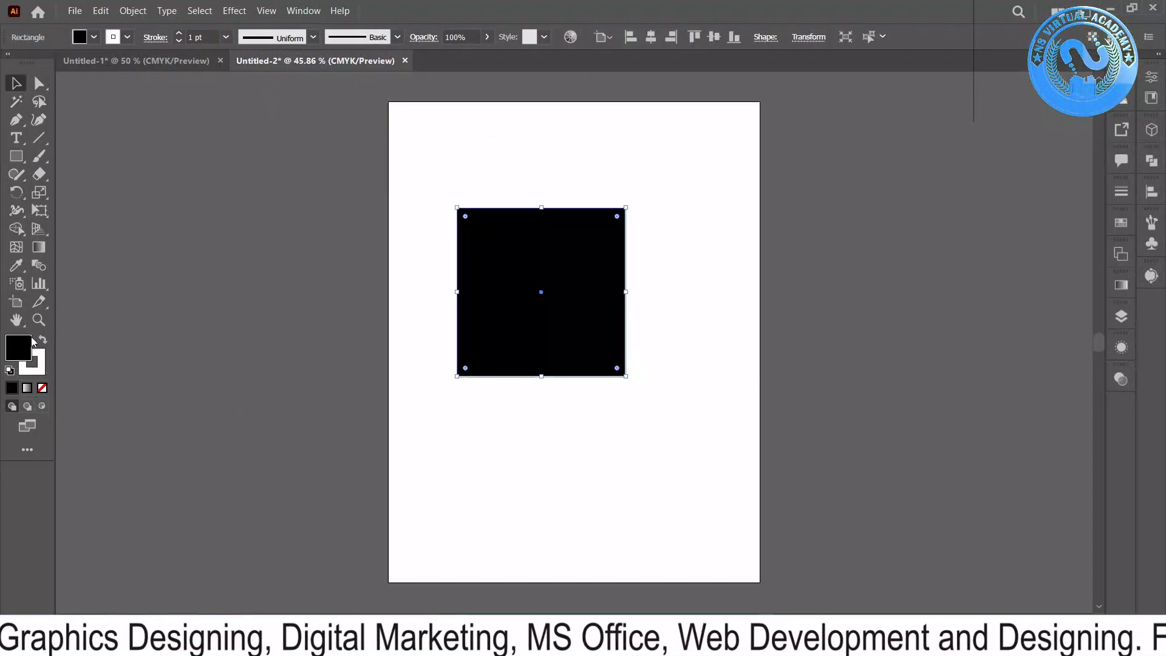
pyautogui.click(42, 386)
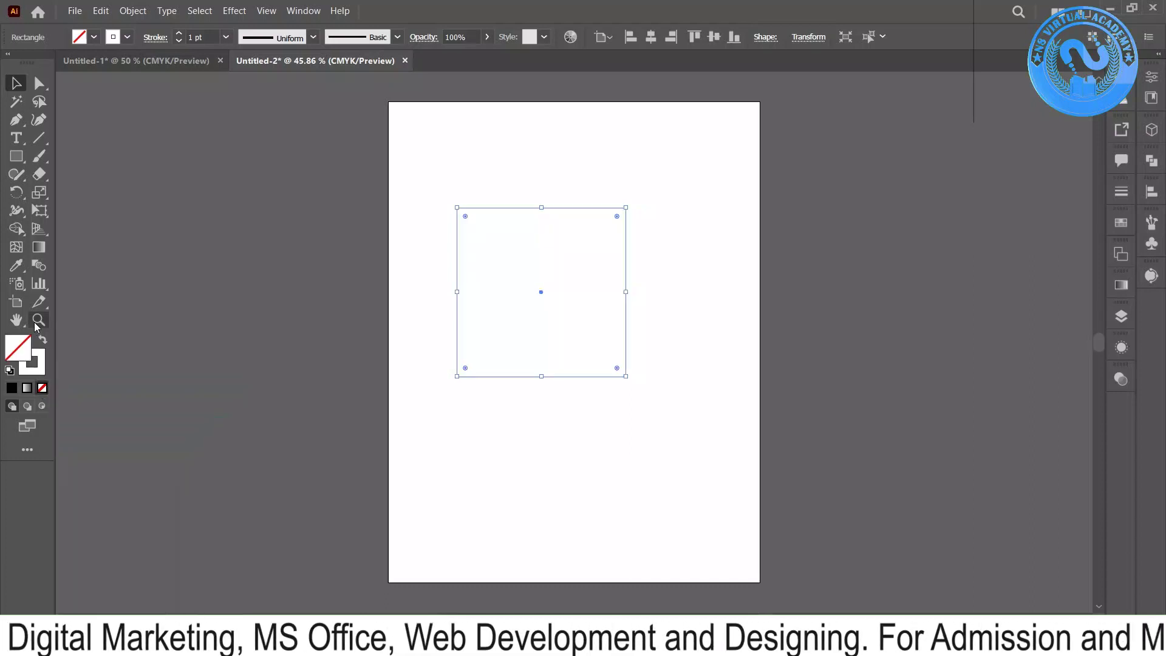
pyautogui.click(41, 342)
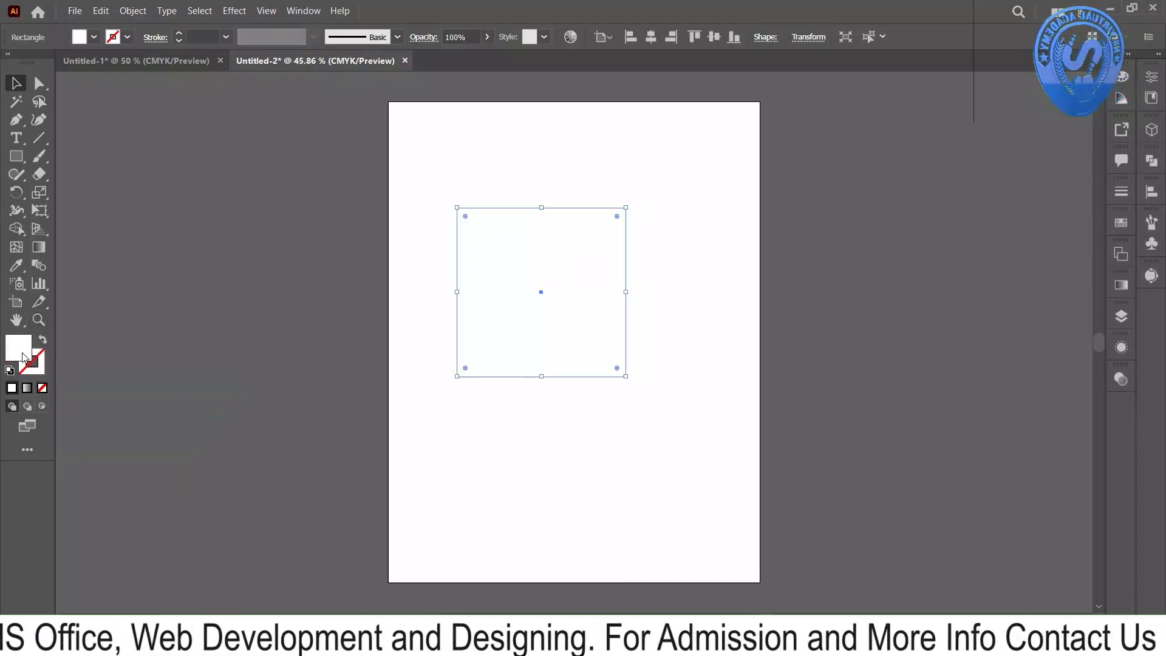
# Fill the square with yellow (#f4e847) and deselect it.
pyautogui.moveTo(704, 288); pyautogui.dragTo(684, 386)
pyautogui.click(617, 229)
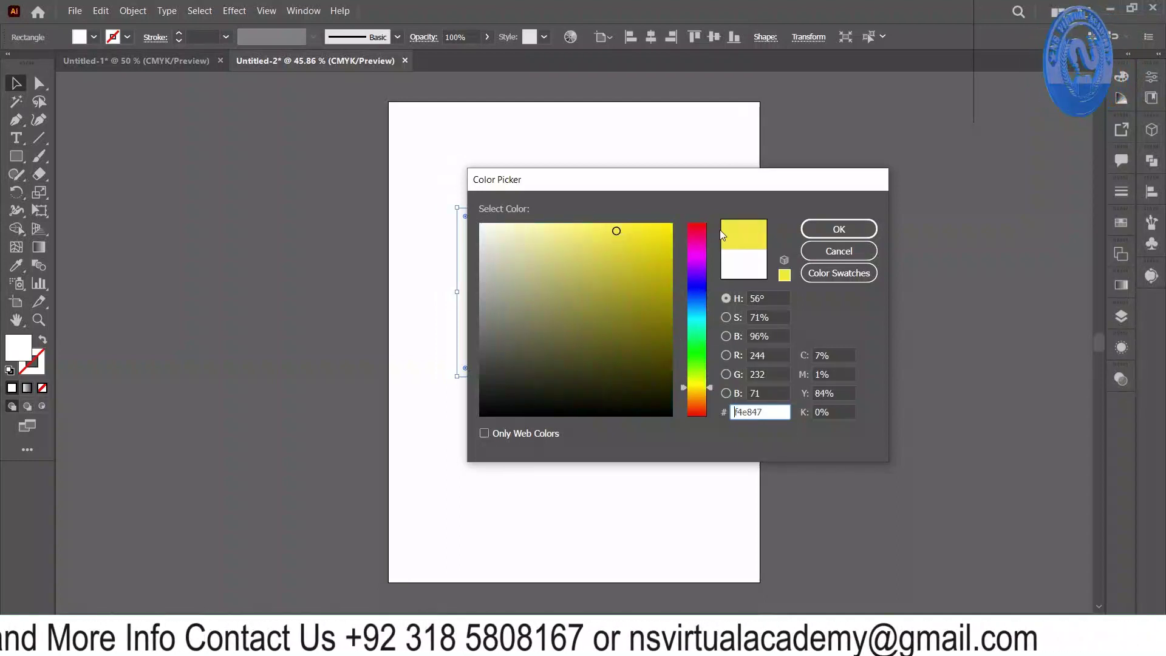
pyautogui.click(827, 225)
pyautogui.click(680, 286)
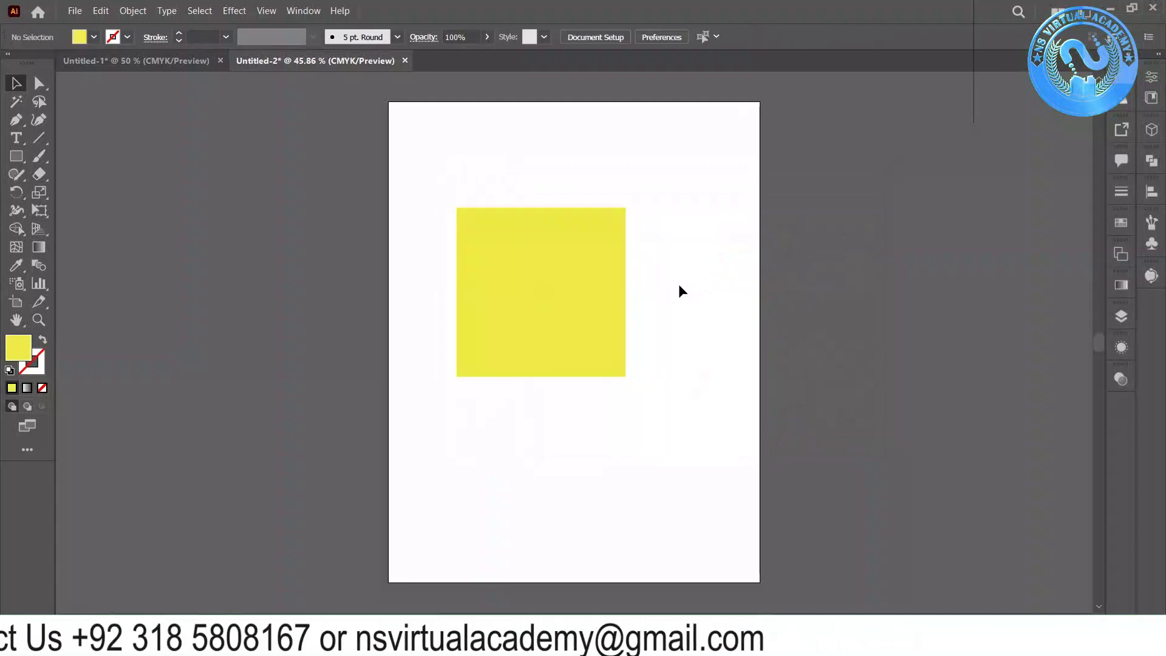
# Open the 3D Rotate (Classic) effect options for the yellow square and move the dialog beside it.
pyautogui.scroll(1, 511, 246)
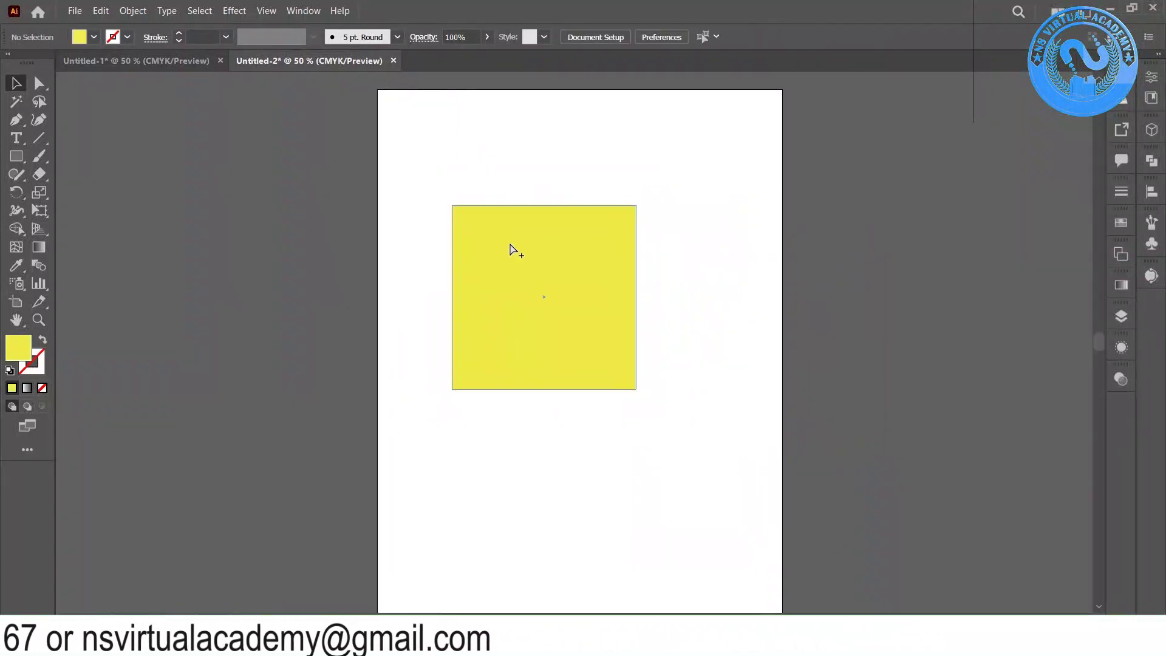
pyautogui.scroll(1, 510, 249)
pyautogui.scroll(-1, 512, 250)
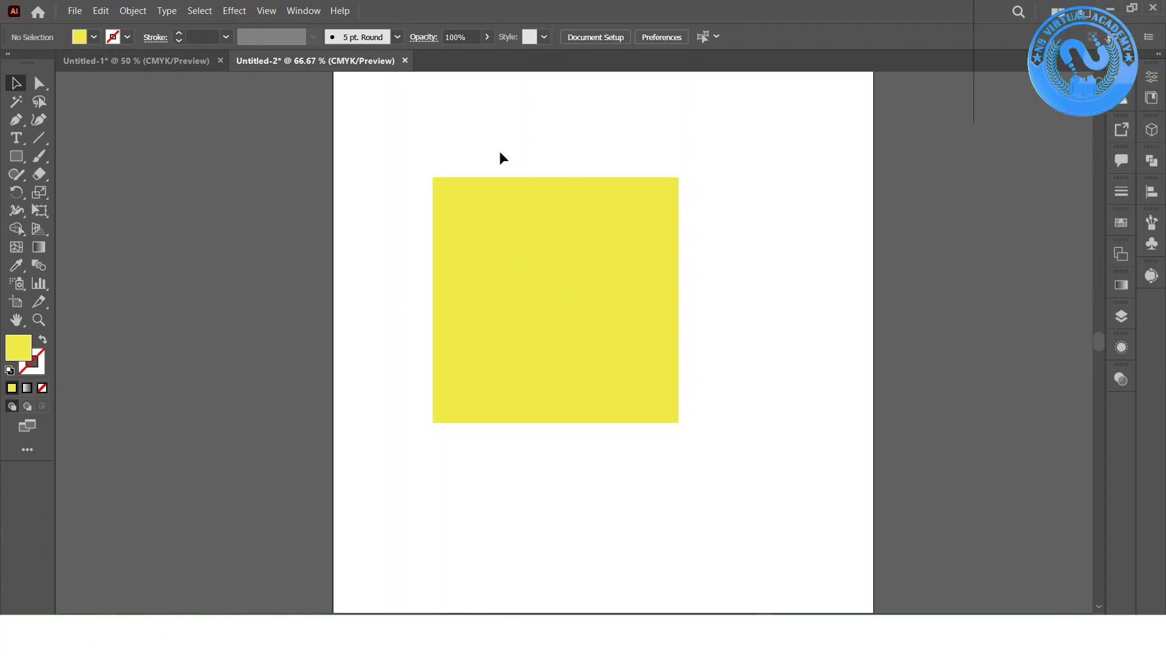
pyautogui.click(514, 358)
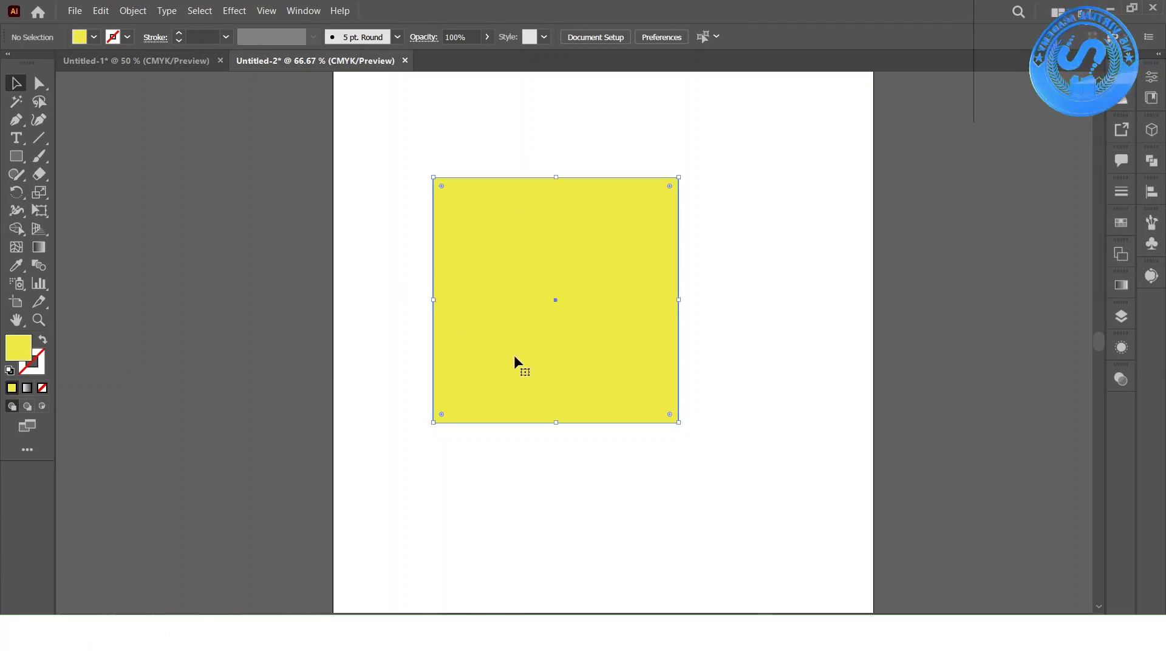
pyautogui.click(227, 14)
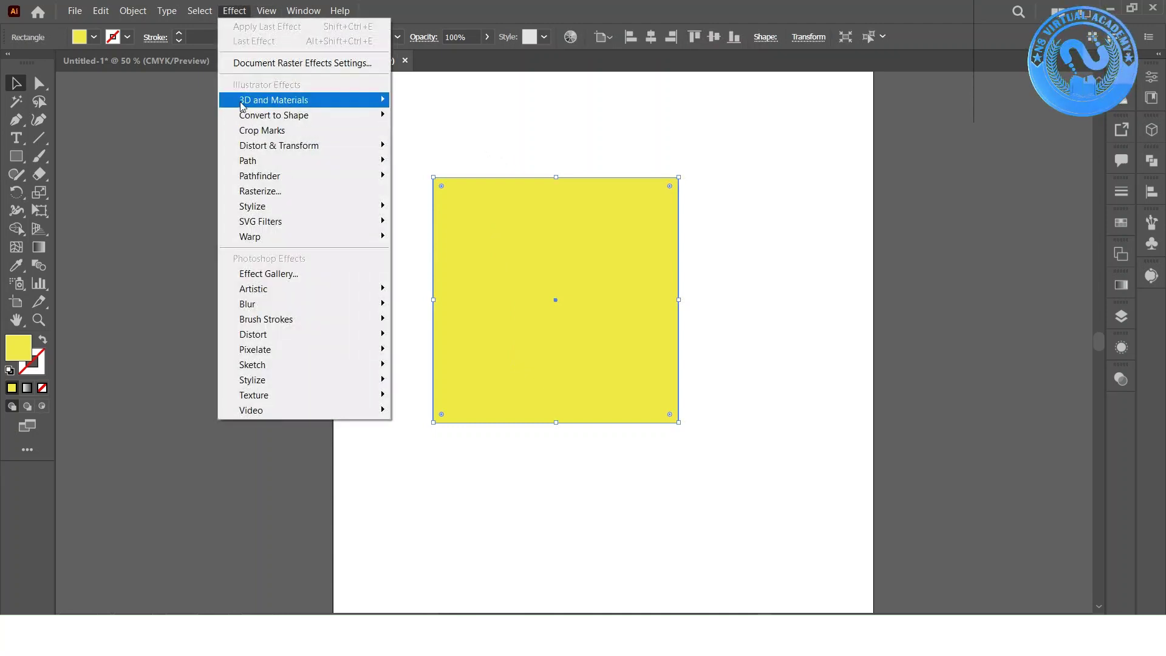
pyautogui.moveTo(244, 101)
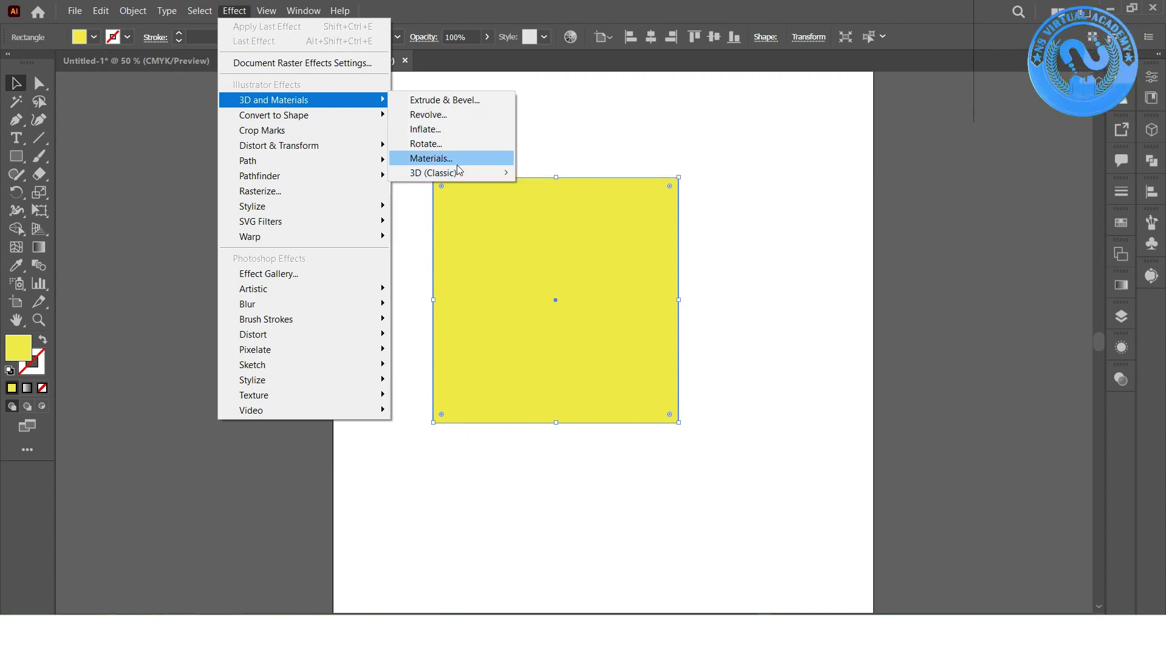
pyautogui.moveTo(462, 172)
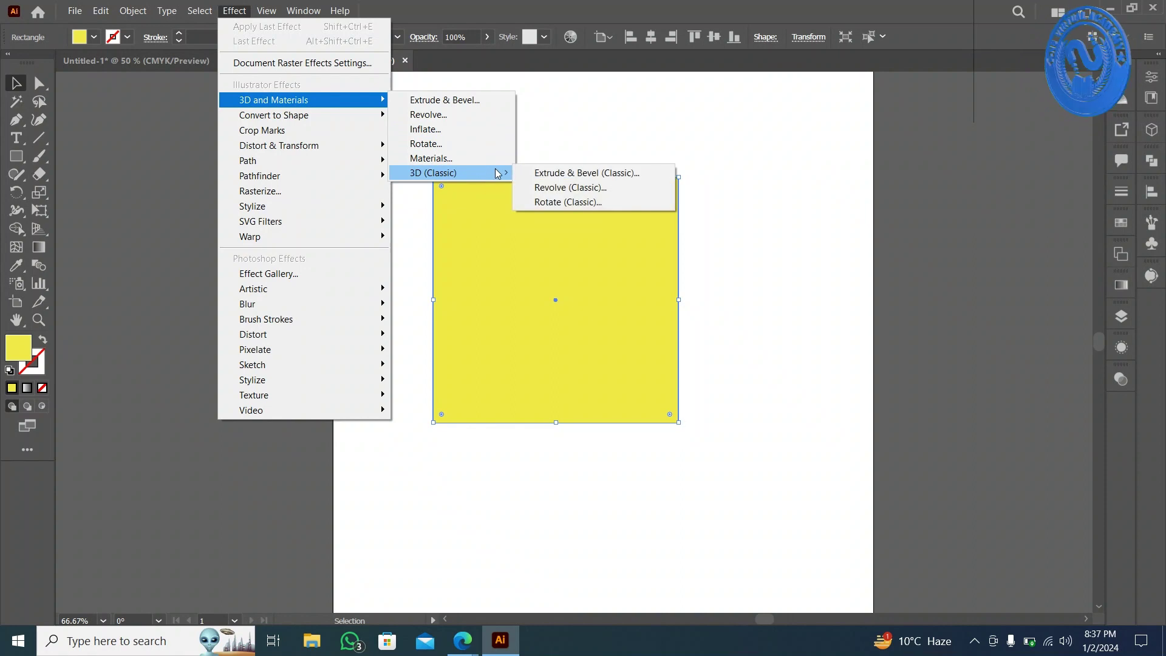
pyautogui.click(558, 203)
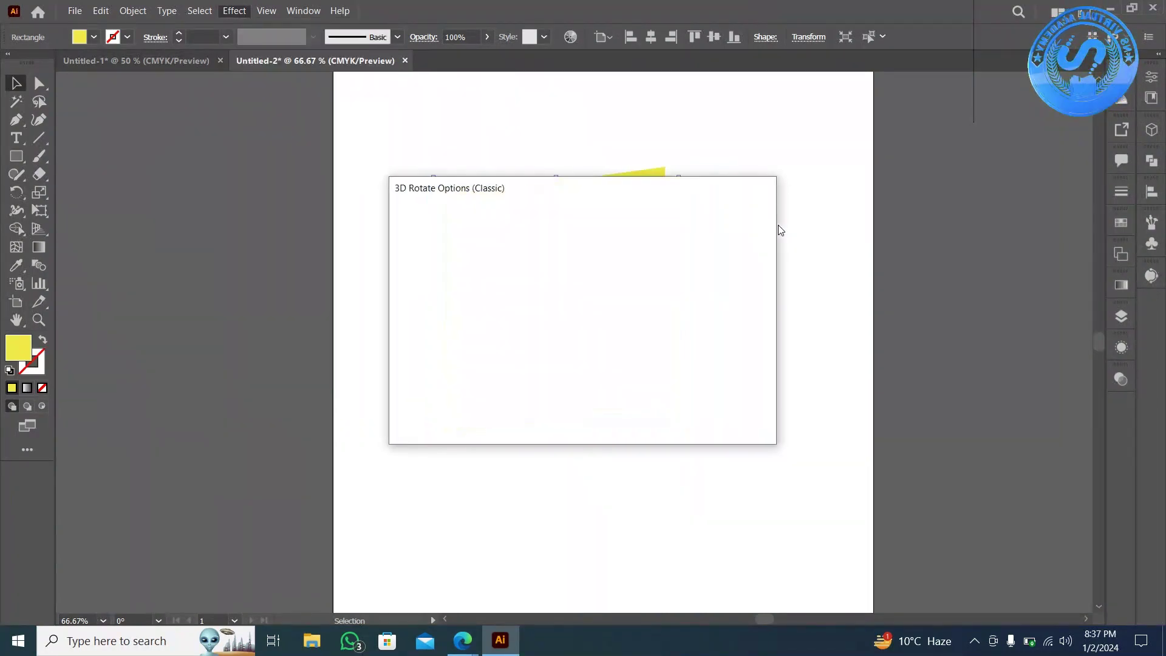
pyautogui.moveTo(632, 194); pyautogui.dragTo(1035, 126)
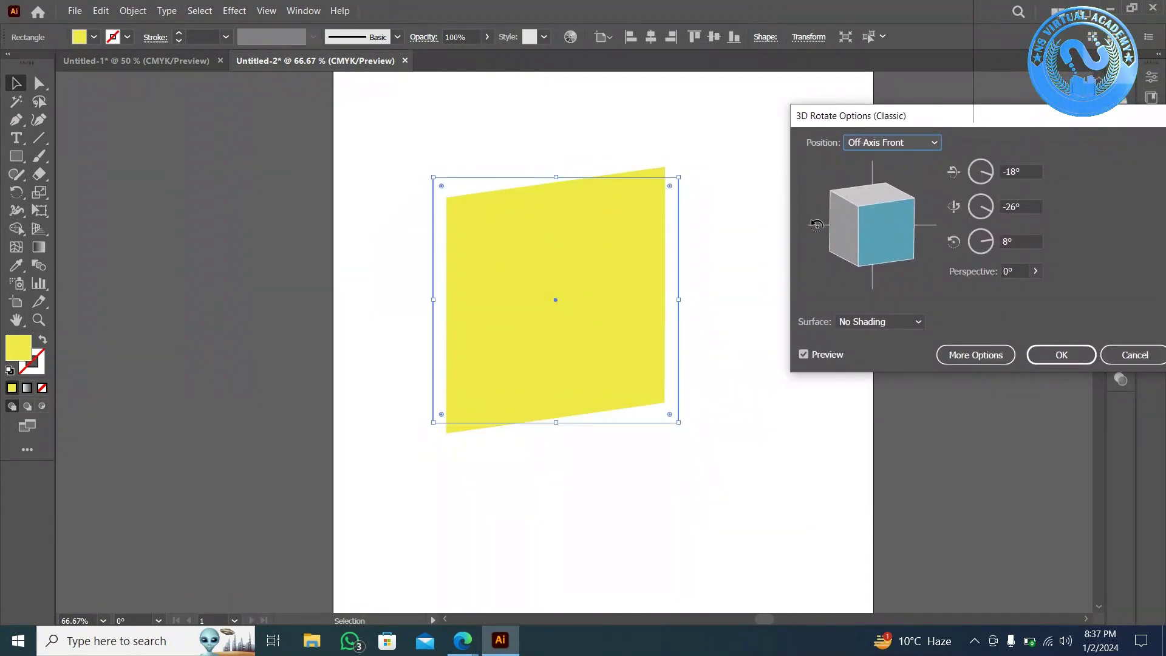
# Rotate the square freely in the 3D preview, then set its X-axis rotation to -6°.
pyautogui.moveTo(878, 211)
pyautogui.mouseDown()
pyautogui.moveTo(882, 239)
pyautogui.moveTo(839, 223)
pyautogui.moveTo(870, 208)
pyautogui.moveTo(910, 233)
pyautogui.moveTo(872, 218)
pyautogui.mouseUp()
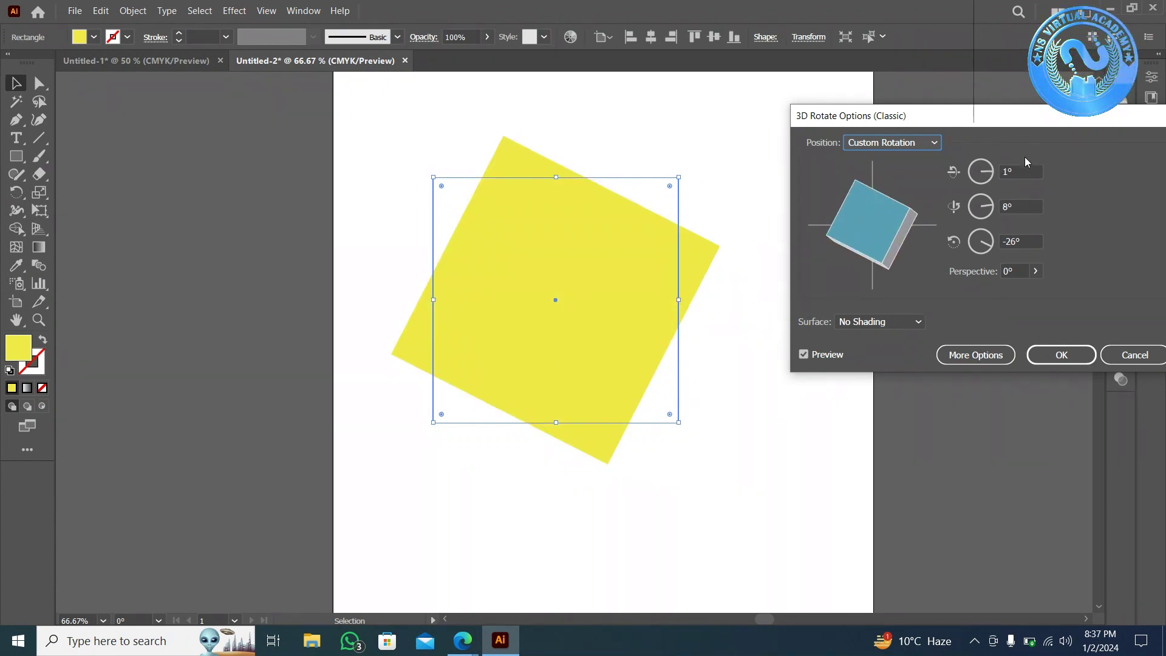
pyautogui.doubleClick(1015, 171)
pyautogui.press('Down')
pyautogui.press('Down')
pyautogui.press('Down')
pyautogui.press('Down')
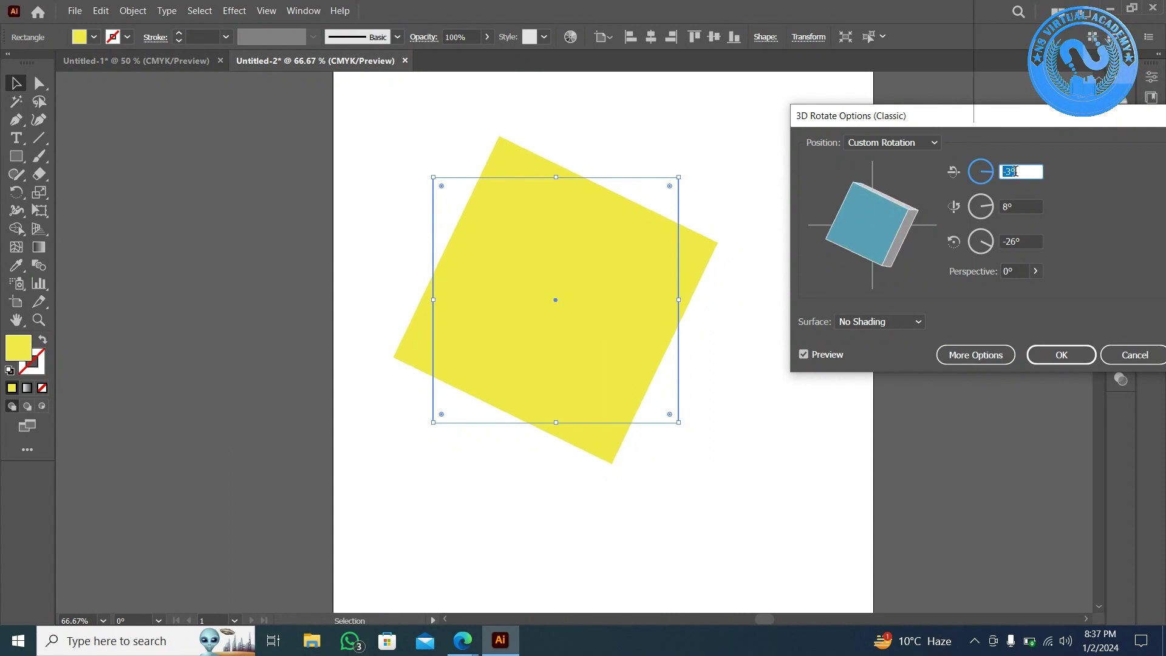
pyautogui.press('Down')
pyautogui.press('Down')
pyautogui.press('Down')
pyautogui.press('Down')
pyautogui.press('Down')
pyautogui.press('Down')
pyautogui.press('Down')
pyautogui.press('Down')
pyautogui.press('Down')
pyautogui.press('Down')
pyautogui.press('Down')
pyautogui.press('Down')
pyautogui.press('Down')
pyautogui.press('Down')
pyautogui.press('Down')
pyautogui.press('Down')
pyautogui.press('Down')
pyautogui.press('Down')
pyautogui.press('Down')
pyautogui.press('Down')
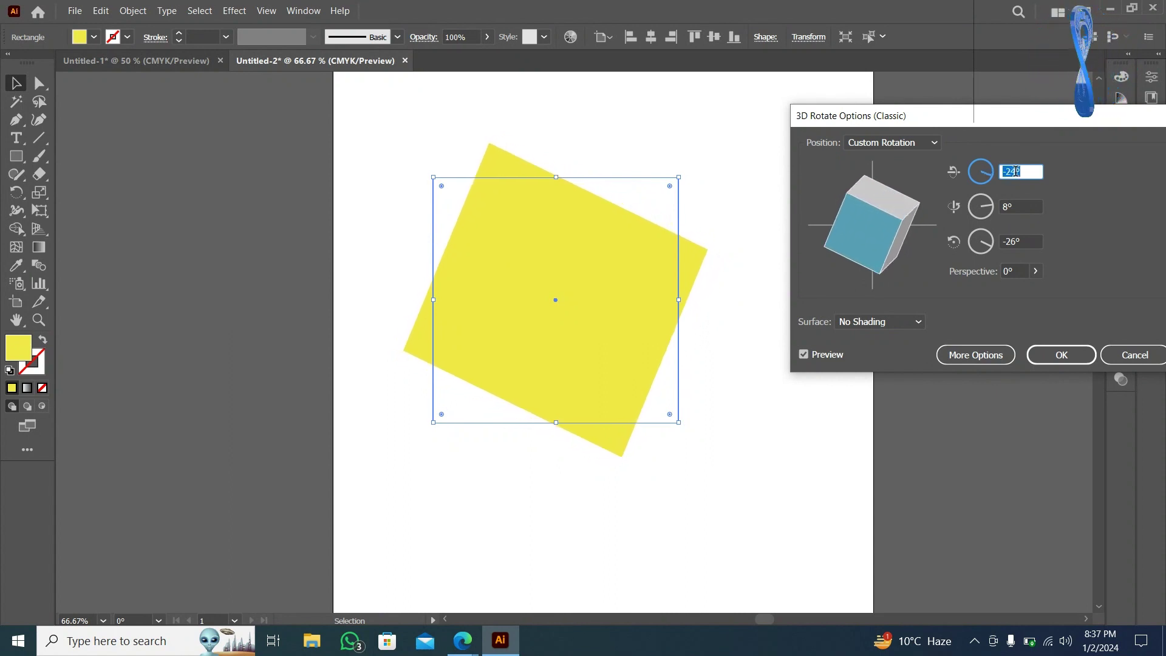
pyautogui.press('Up')
pyautogui.press('Up')
pyautogui.press('Up')
pyautogui.press('Up')
pyautogui.press('Up')
pyautogui.press('Up')
pyautogui.press('Up')
pyautogui.press('Up')
pyautogui.press('Up')
pyautogui.press('Up')
pyautogui.press('Up')
pyautogui.press('Up')
pyautogui.press('Up')
pyautogui.press('Up')
pyautogui.press('Up')
pyautogui.press('Up')
pyautogui.press('Up')
pyautogui.press('Up')
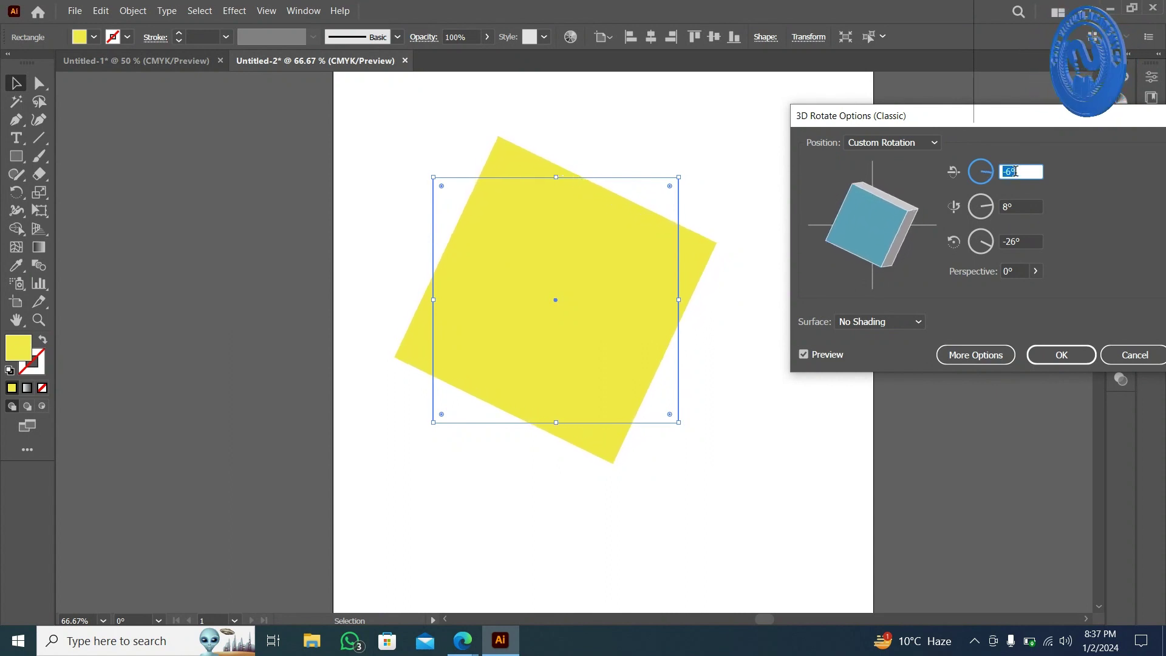
# Set the square's Y-axis rotation to -22°.
pyautogui.doubleClick(1020, 207)
pyautogui.press('Down')
pyautogui.press('Down')
pyautogui.press('Down')
pyautogui.press('Down')
pyautogui.press('Down')
pyautogui.press('Down')
pyautogui.press('Down')
pyautogui.press('Down')
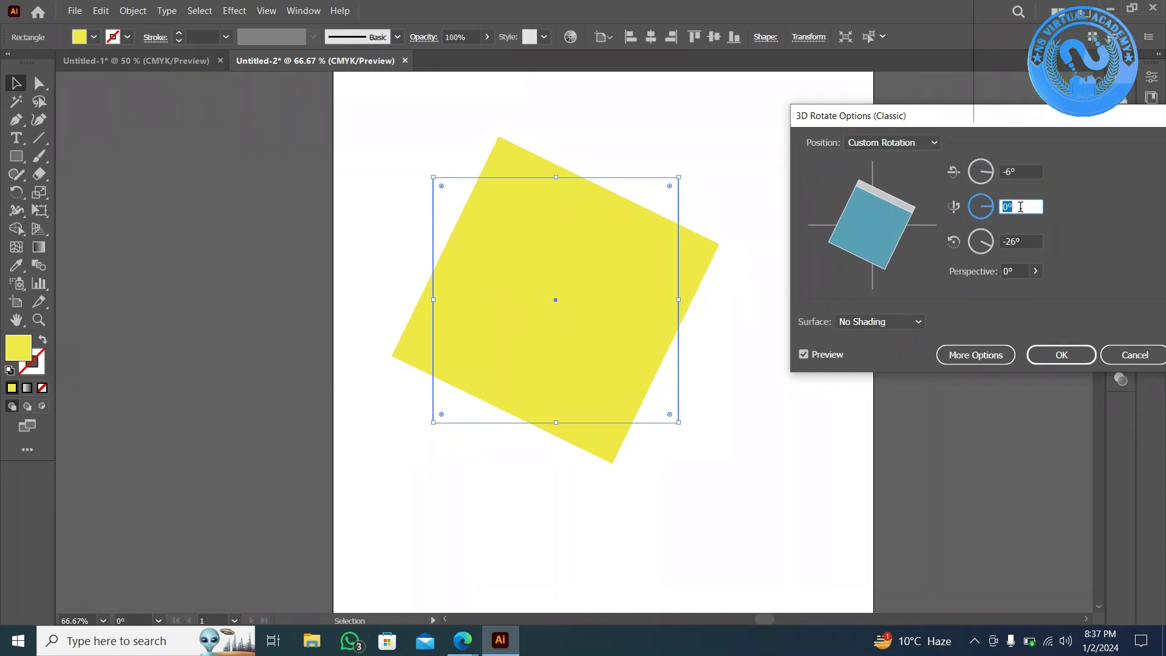
pyautogui.press('Down')
pyautogui.press('Down')
pyautogui.press('Down')
pyautogui.press('Down')
pyautogui.press('Down')
pyautogui.press('Down')
pyautogui.press('Down')
pyautogui.press('Down')
pyautogui.press('Down')
pyautogui.press('Down')
pyautogui.press('Down')
pyautogui.press('Down')
pyautogui.press('Down')
pyautogui.press('Down')
pyautogui.press('Down')
pyautogui.press('Down')
pyautogui.press('Down')
pyautogui.press('Down')
pyautogui.press('Down')
pyautogui.press('Down')
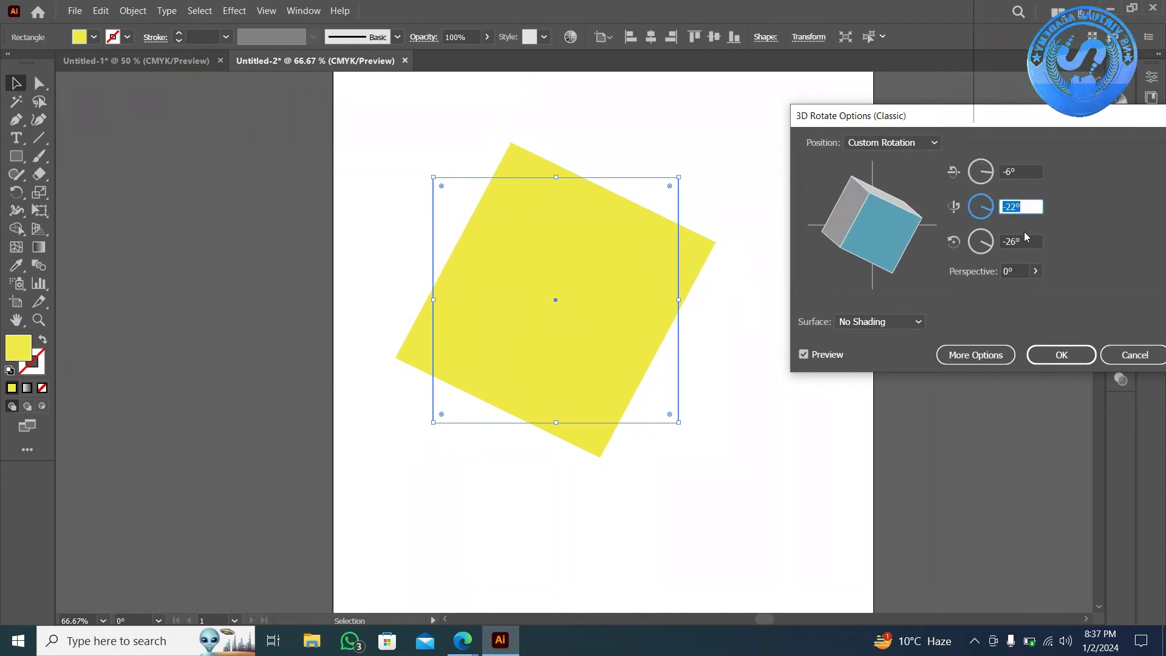
# Set the square's Z-axis rotation to -4°.
pyautogui.doubleClick(1024, 240)
pyautogui.press('Up')
pyautogui.press('Up')
pyautogui.press('Up')
pyautogui.press('Up')
pyautogui.press('Up')
pyautogui.press('Up')
pyautogui.press('Up')
pyautogui.press('Up')
pyautogui.press('Up')
pyautogui.press('Up')
pyautogui.press('Up')
pyautogui.press('Up')
pyautogui.press('Up')
pyautogui.press('Up')
pyautogui.press('Up')
pyautogui.press('Up')
pyautogui.press('Up')
pyautogui.press('Up')
pyautogui.press('Up')
pyautogui.press('Up')
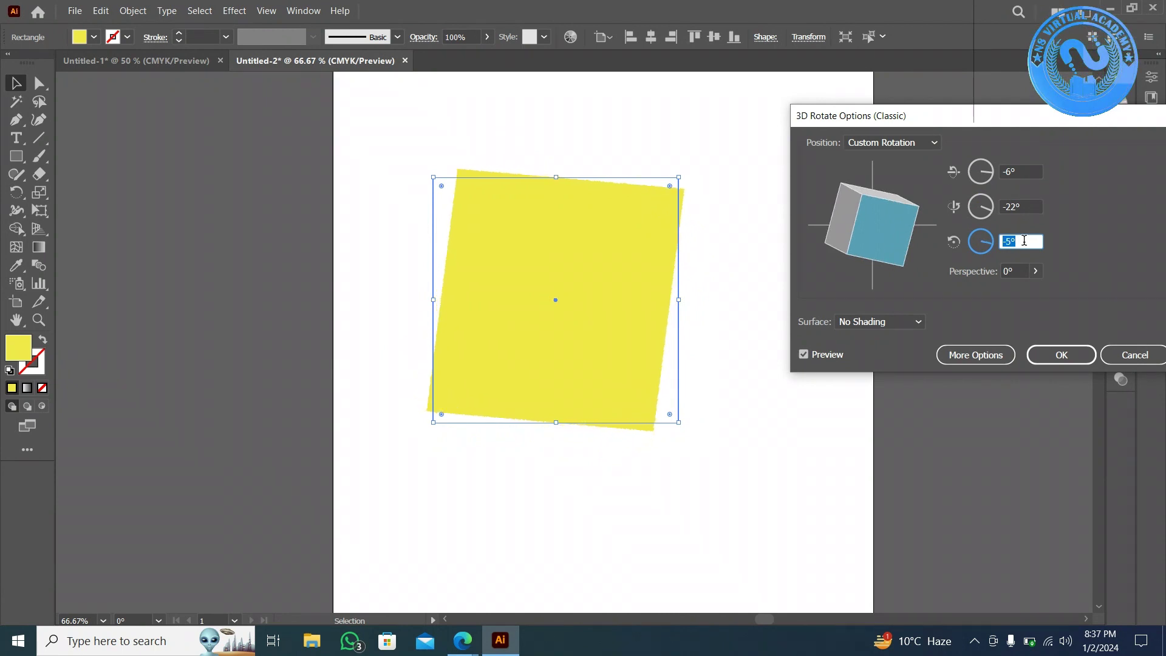
pyautogui.press('Up')
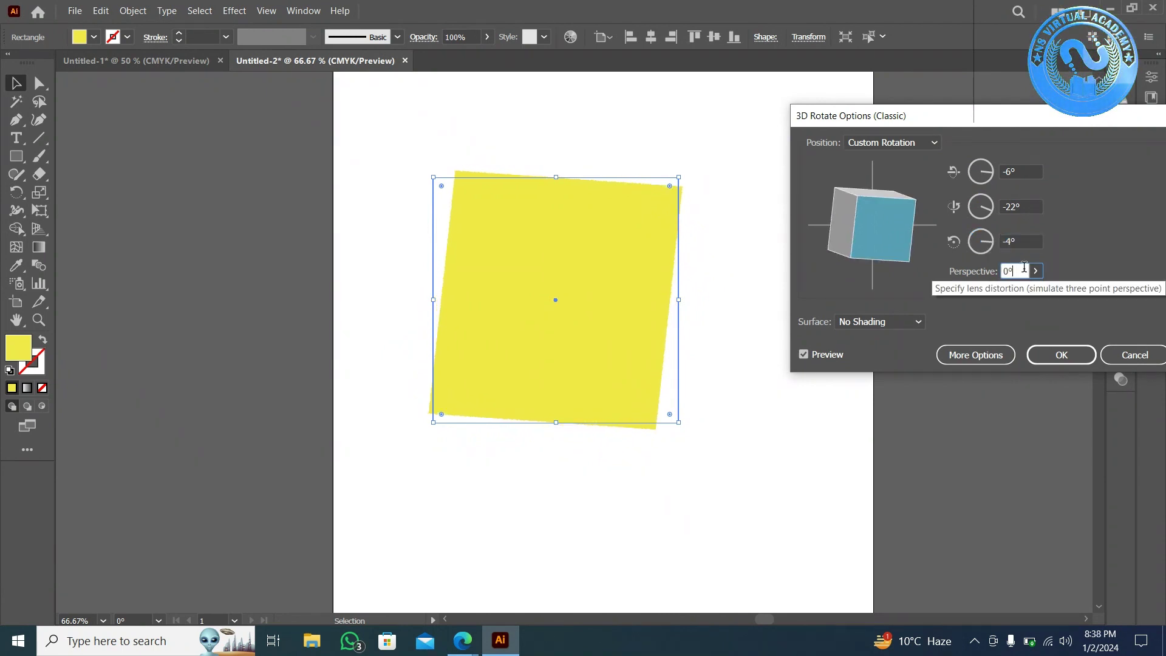
# Set the perspective of the 3D rotation to 122°.
pyautogui.click(1035, 271)
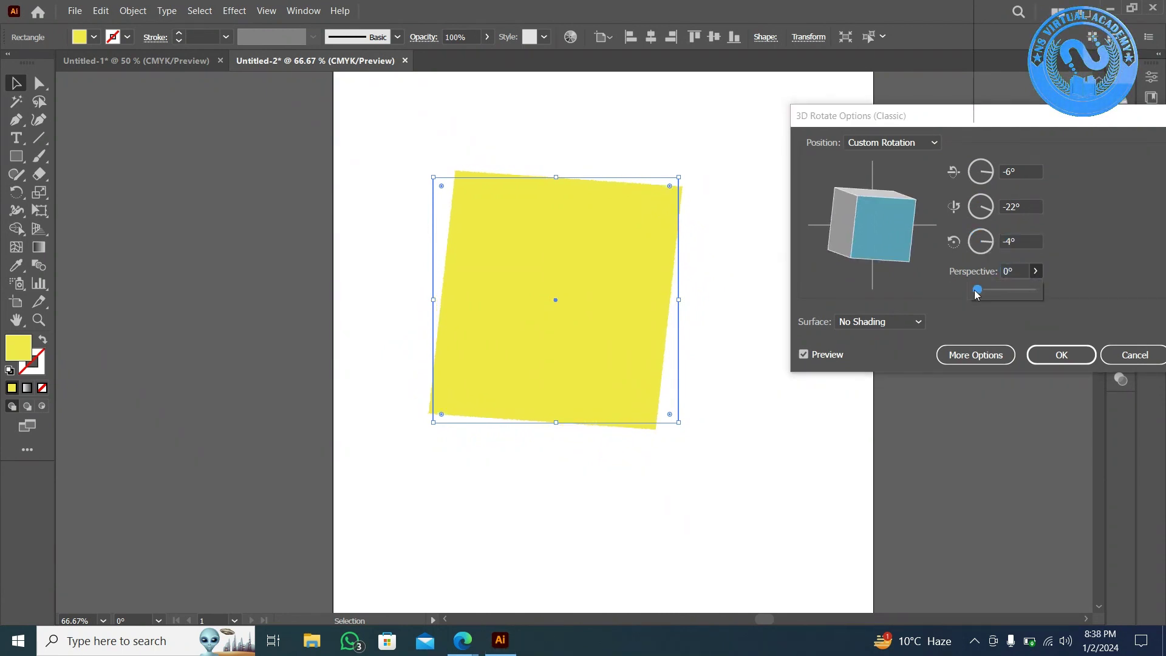
pyautogui.moveTo(986, 290); pyautogui.dragTo(1000, 292)
pyautogui.click(1015, 283)
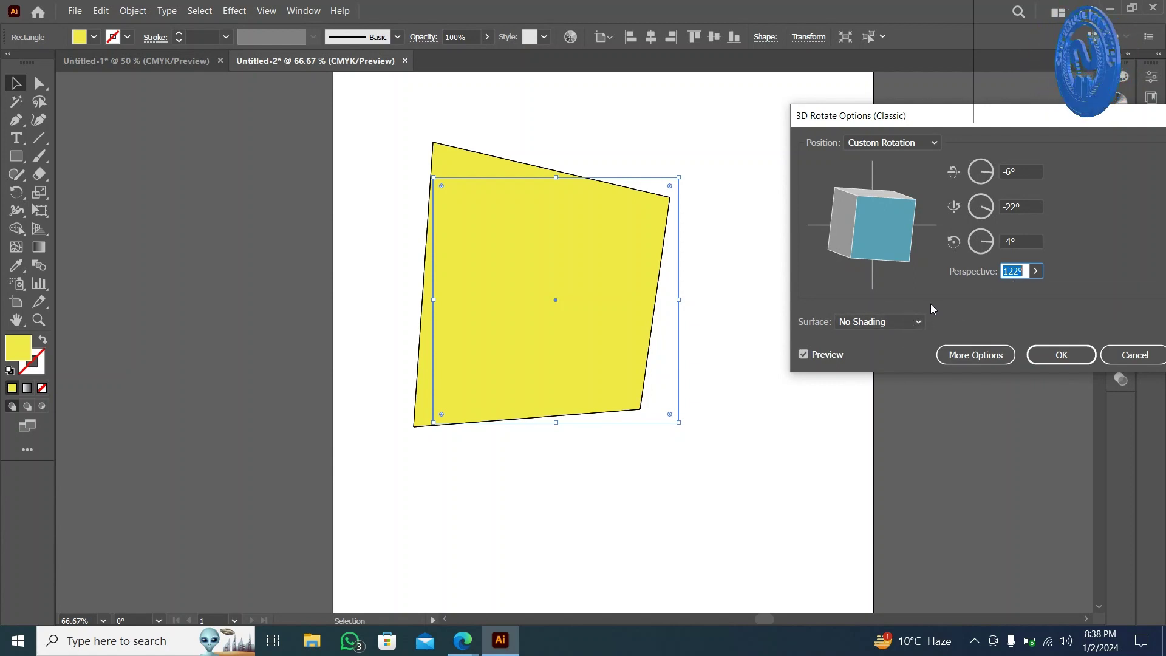
# Try Diffuse Shading and No Shading on the rotated square's surface, then cancel the 3D Rotate effect.
pyautogui.click(920, 323)
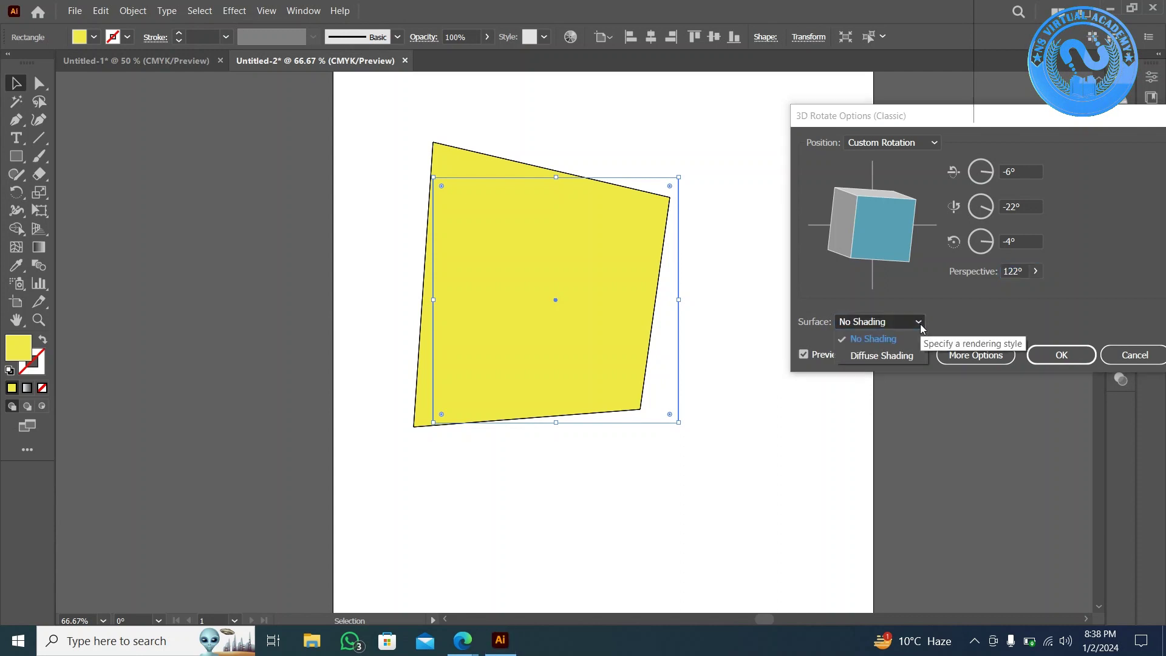
pyautogui.click(887, 357)
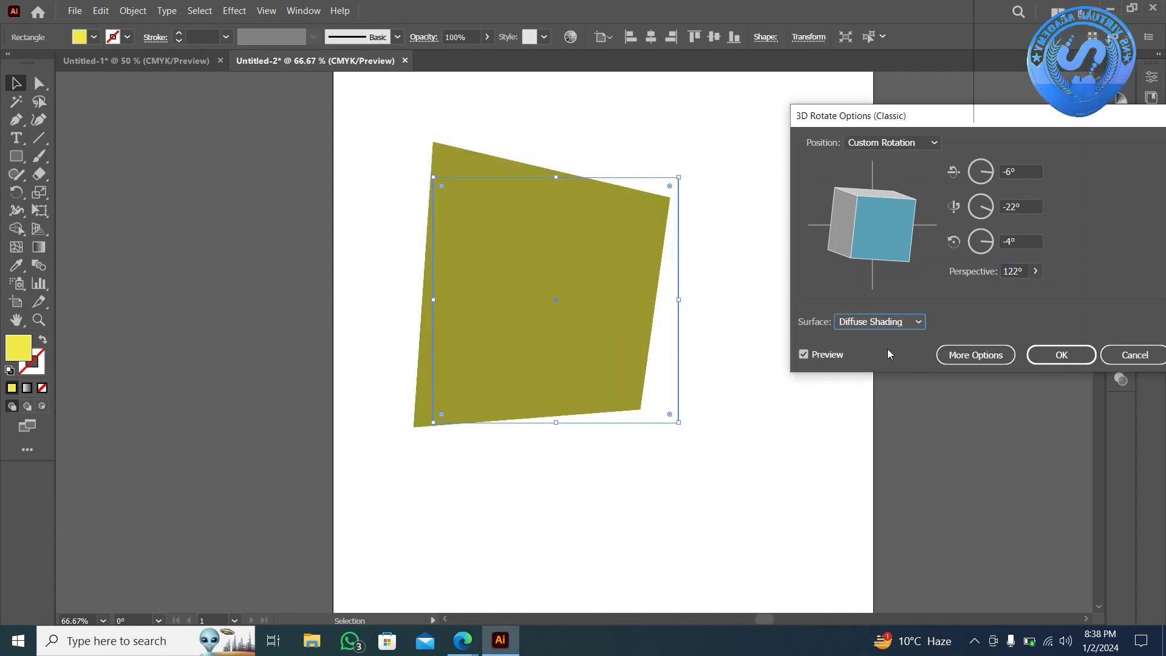
pyautogui.click(902, 326)
pyautogui.click(874, 335)
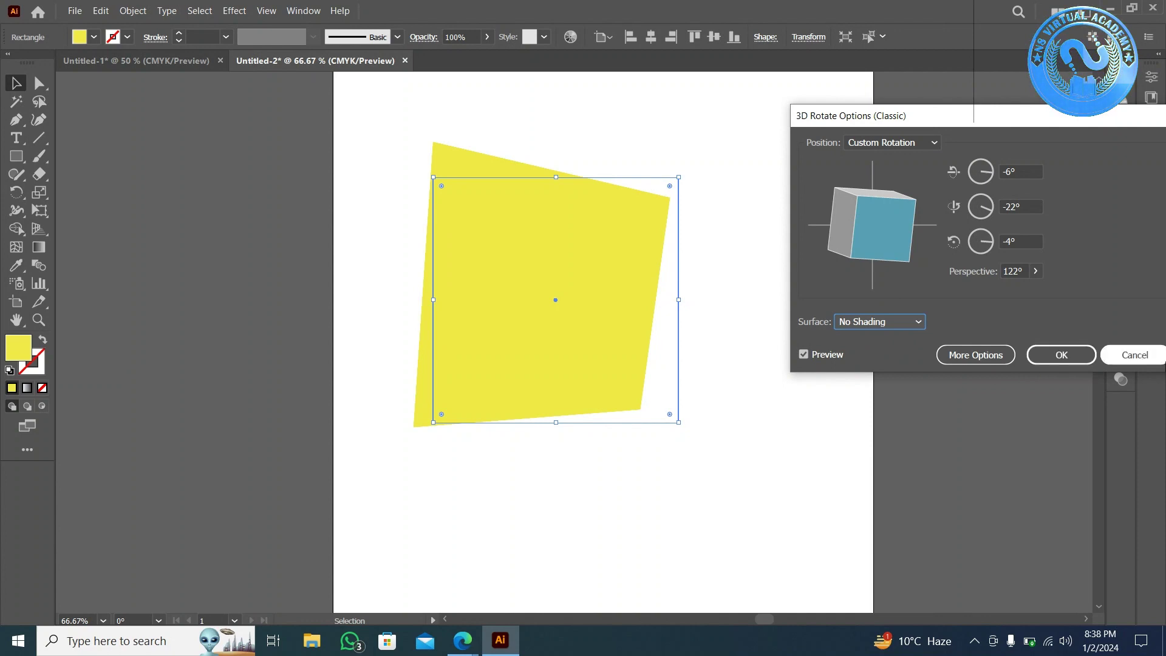
pyautogui.click(1117, 361)
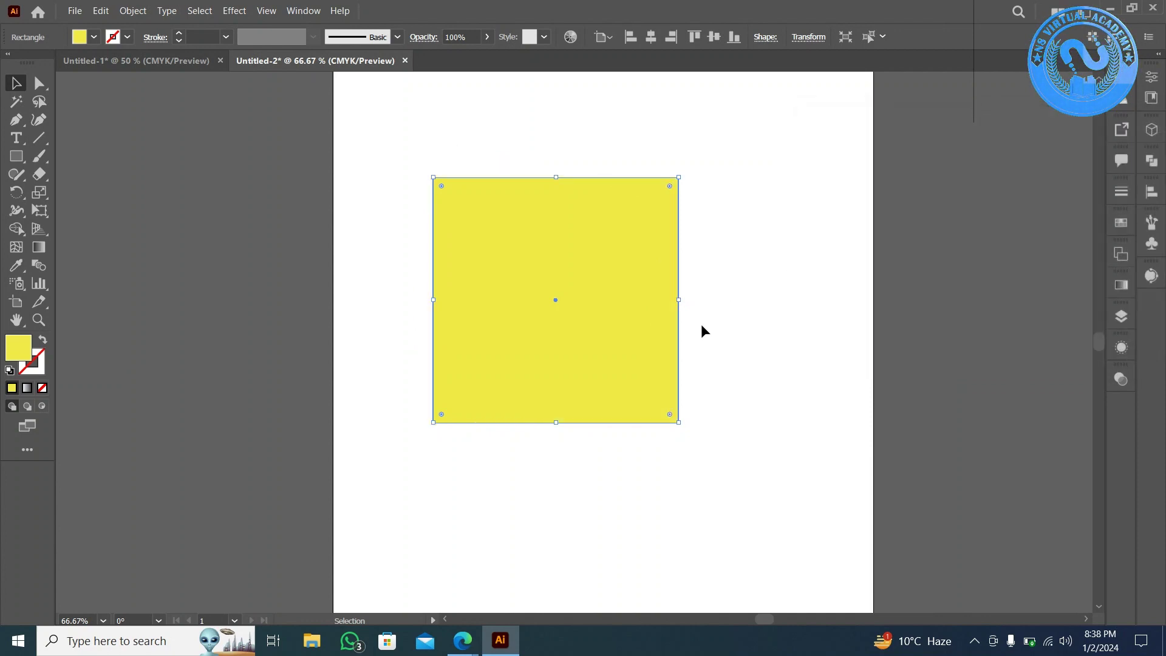
# Open the 3D Extrude & Bevel (Classic) effect options for the yellow square and move the dialog clear of it.
pyautogui.click(267, 11)
pyautogui.moveTo(234, 12)
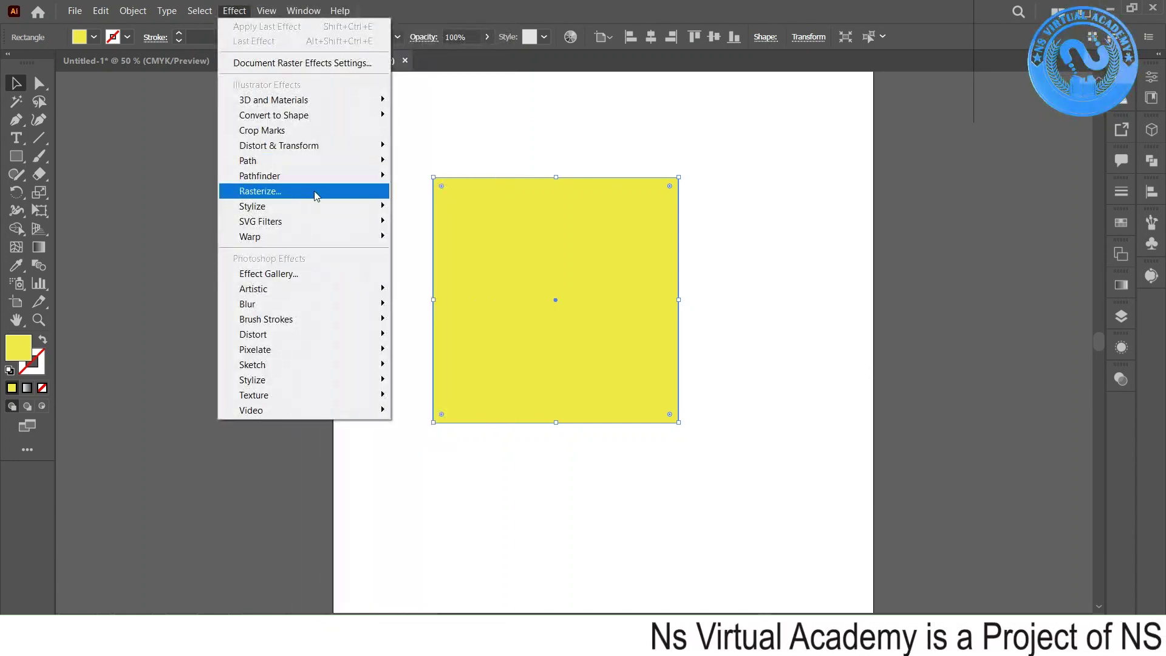
pyautogui.moveTo(350, 102)
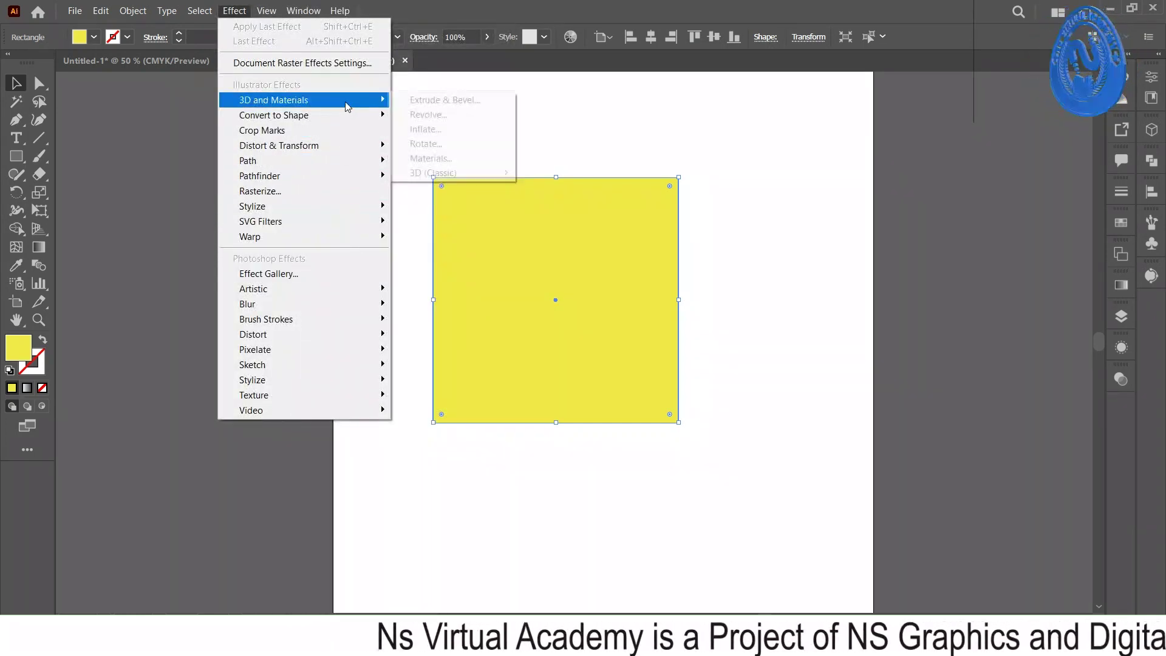
pyautogui.moveTo(493, 179)
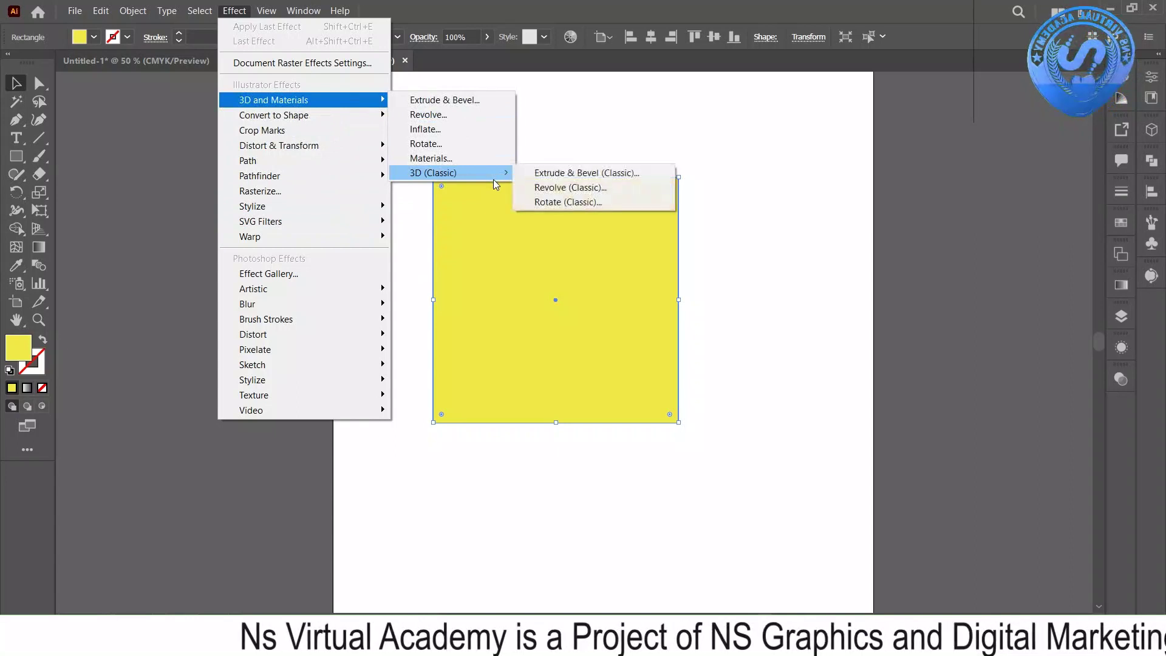
pyautogui.click(612, 172)
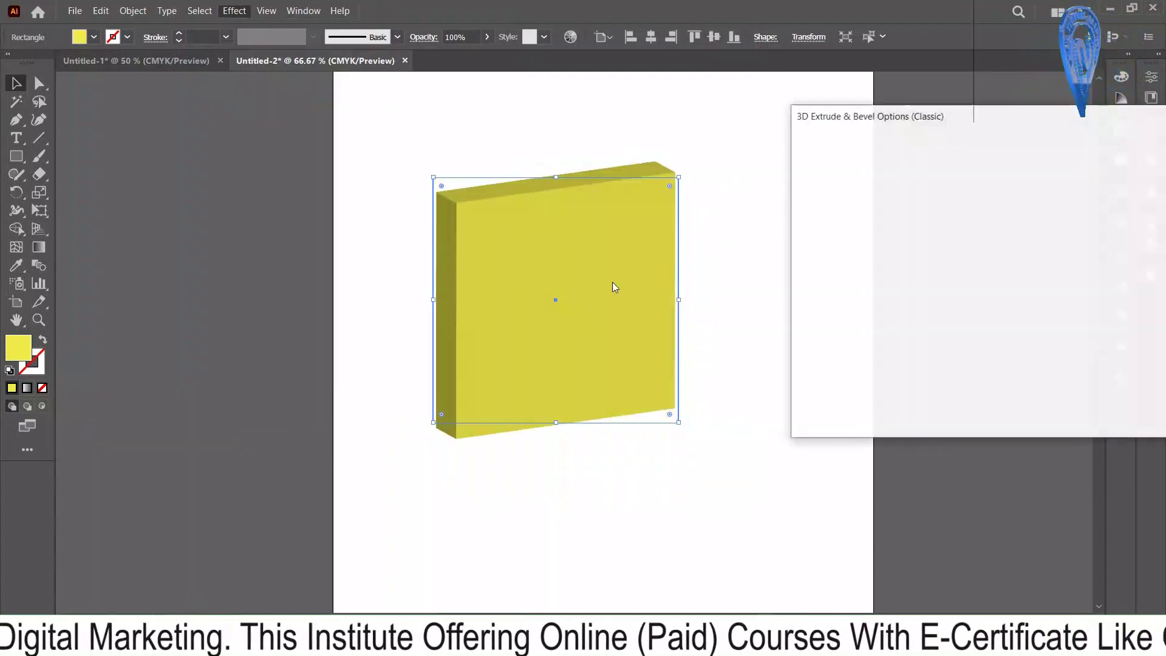
pyautogui.moveTo(947, 116); pyautogui.dragTo(904, 33)
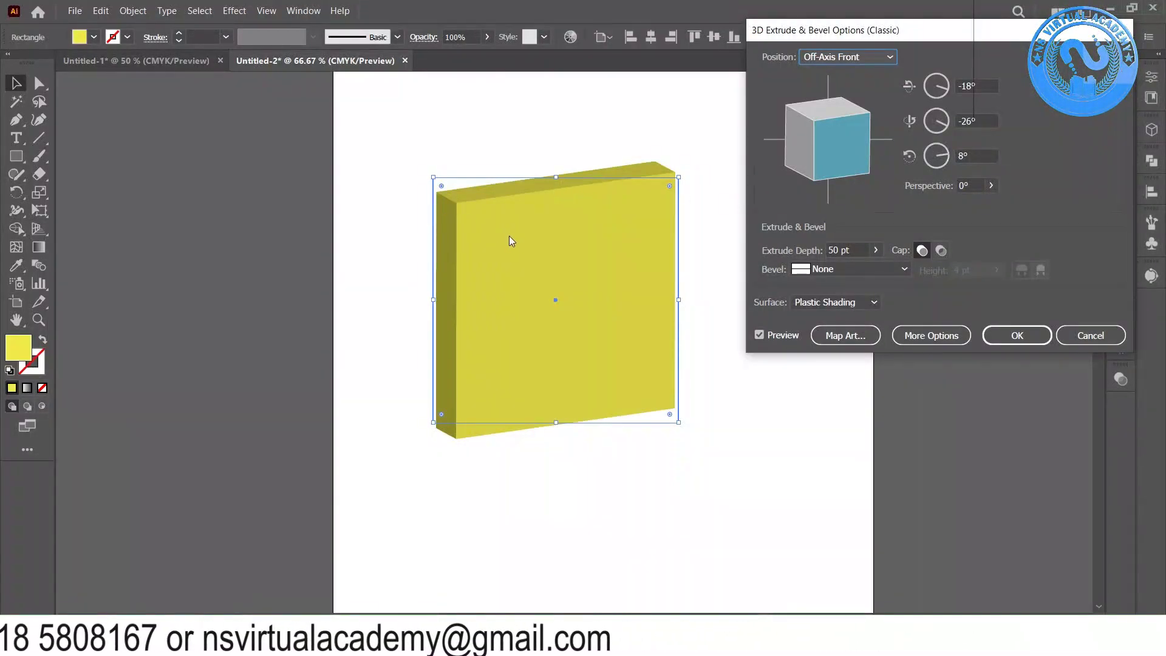
# Reduce the extrude depth to 0 pt, then raise it to 115 pt to give the square thickness.
pyautogui.click(876, 250)
pyautogui.moveTo(829, 270); pyautogui.dragTo(818, 272)
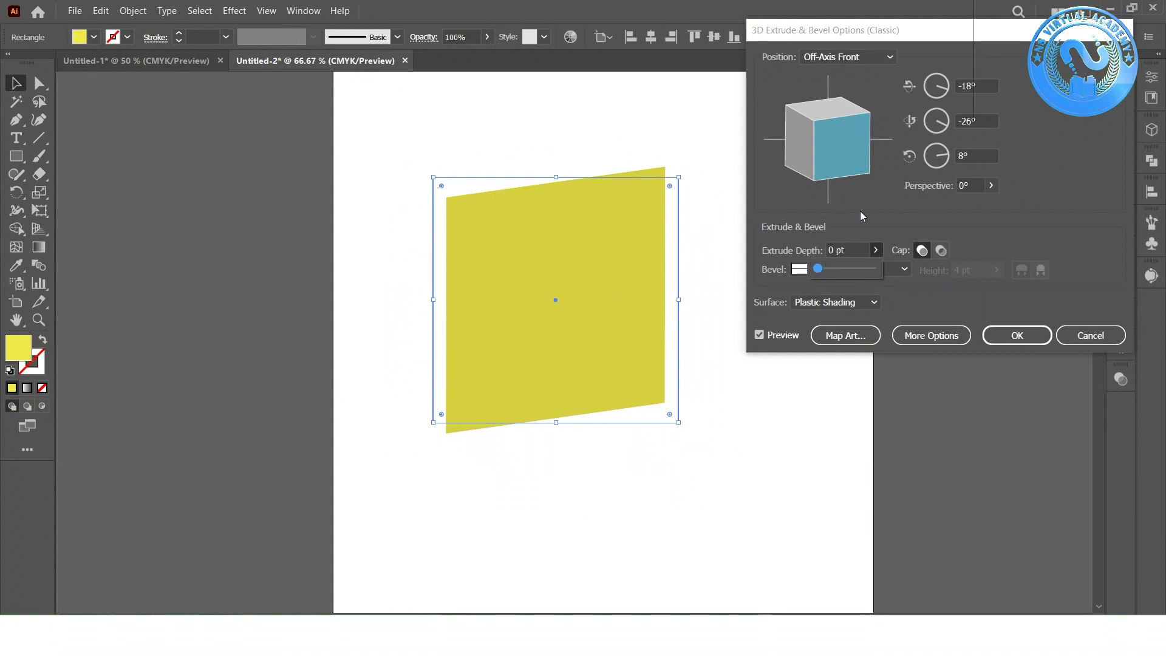
pyautogui.click(851, 246)
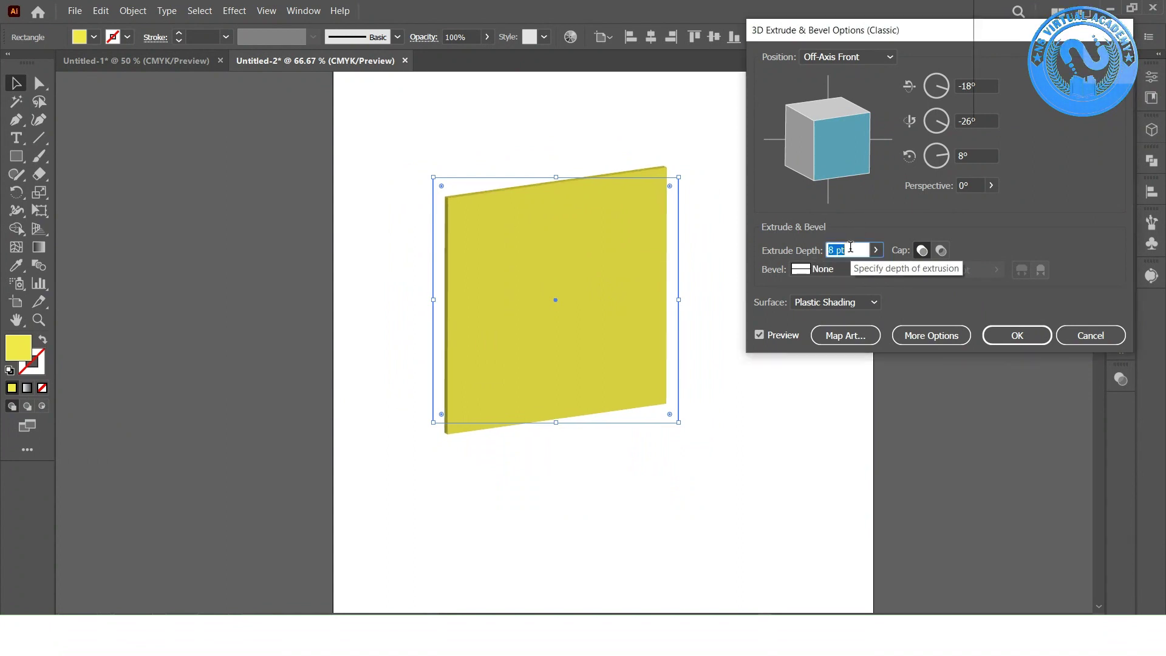
pyautogui.scroll(20, 850, 247)
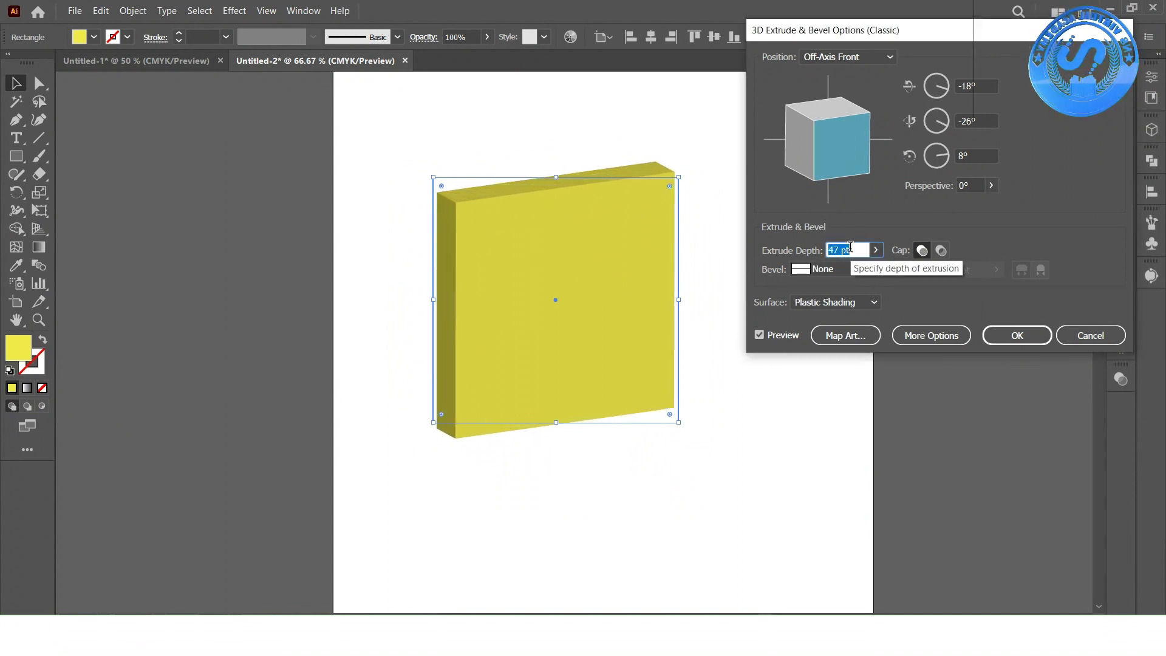
pyautogui.scroll(8, 850, 246)
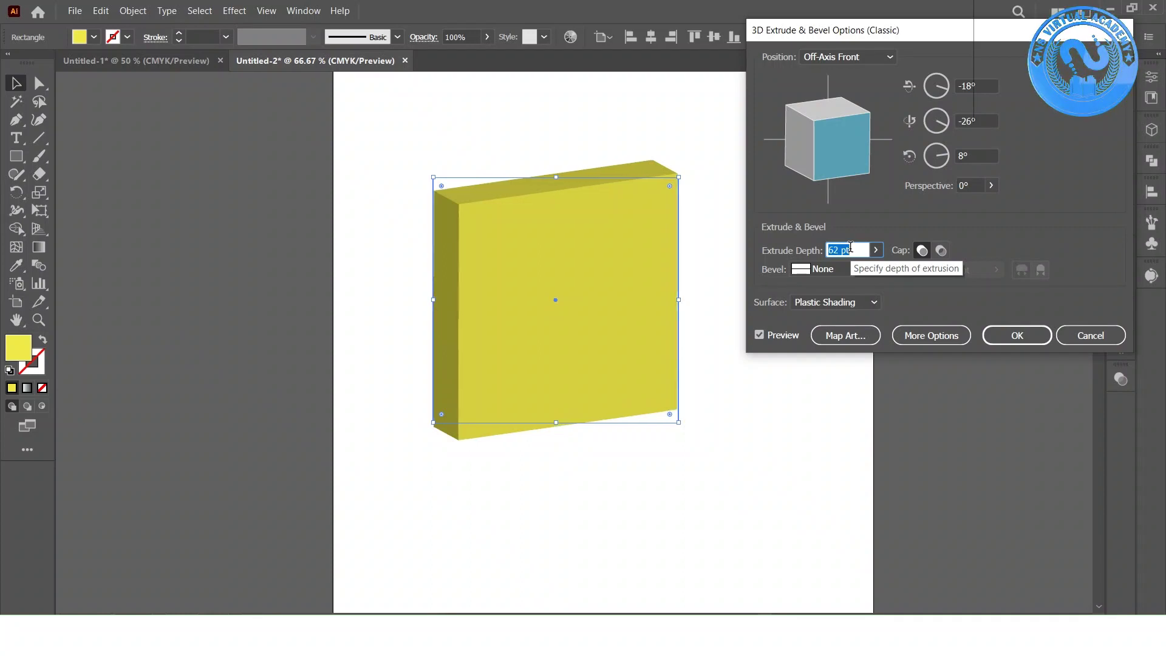
pyautogui.scroll(20, 850, 246)
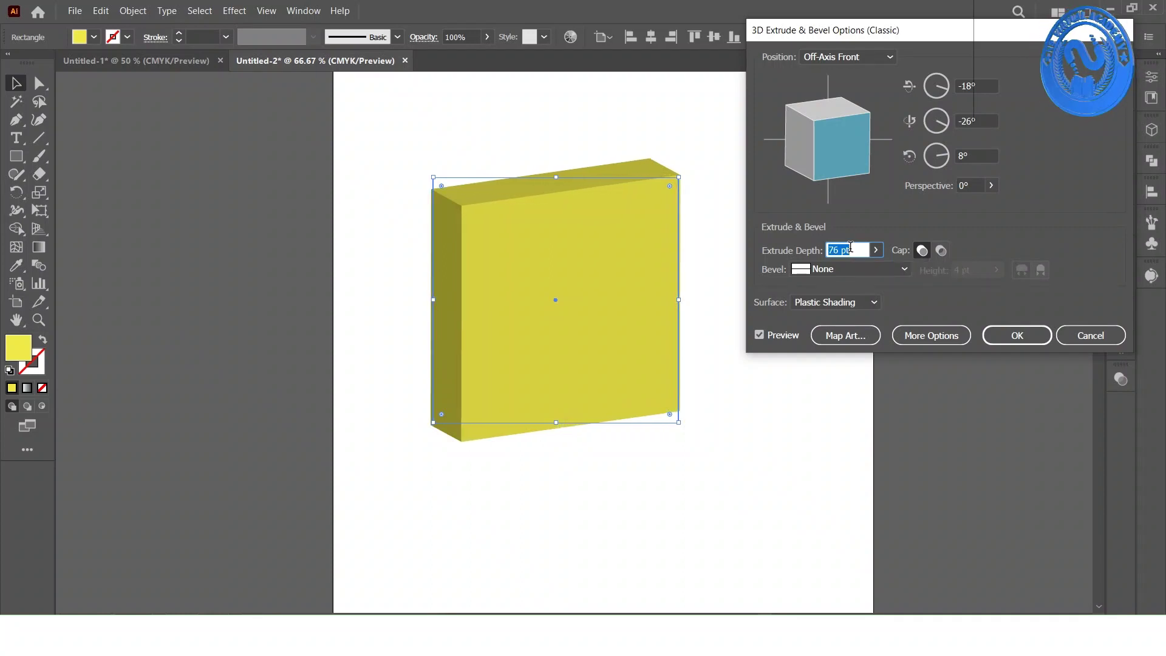
pyautogui.scroll(20, 850, 246)
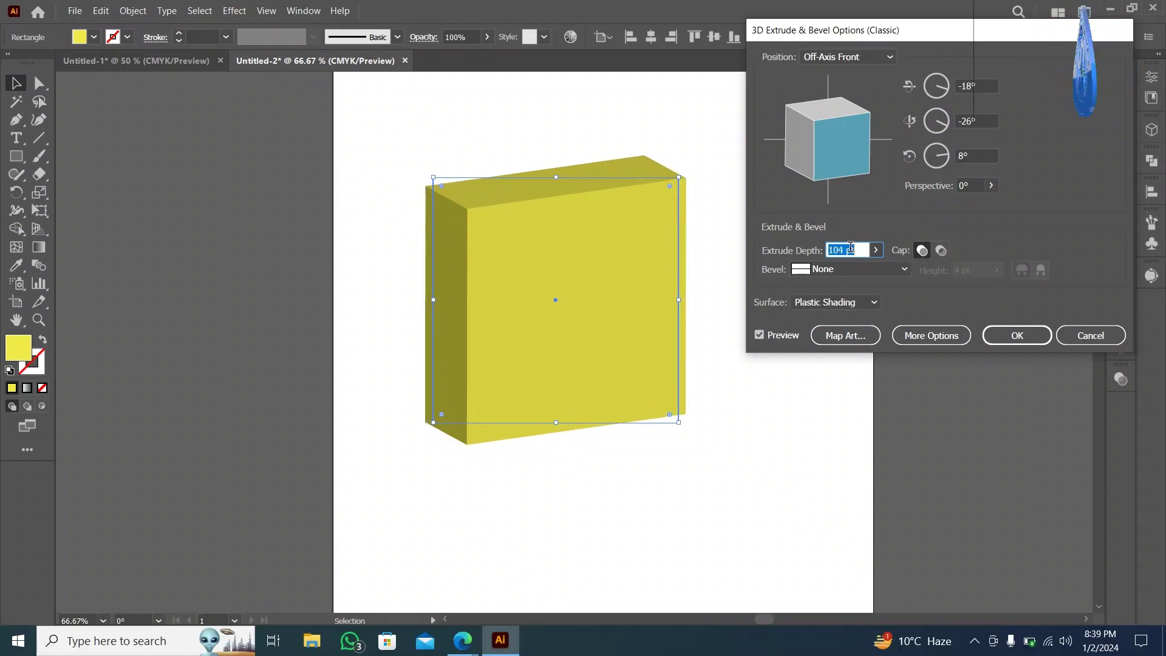
# Rotate the extruded square to 21° around the X axis, -20° around Y and -4° around Z.
pyautogui.click(861, 163)
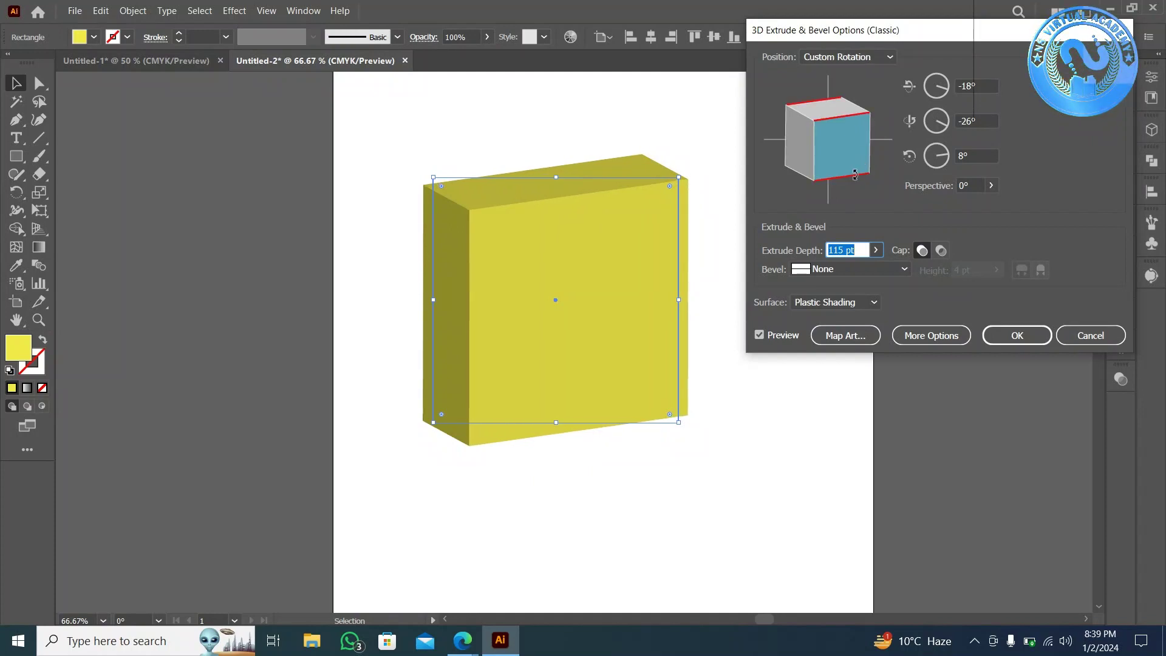
pyautogui.click(975, 156)
pyautogui.scroll(-12, 975, 155)
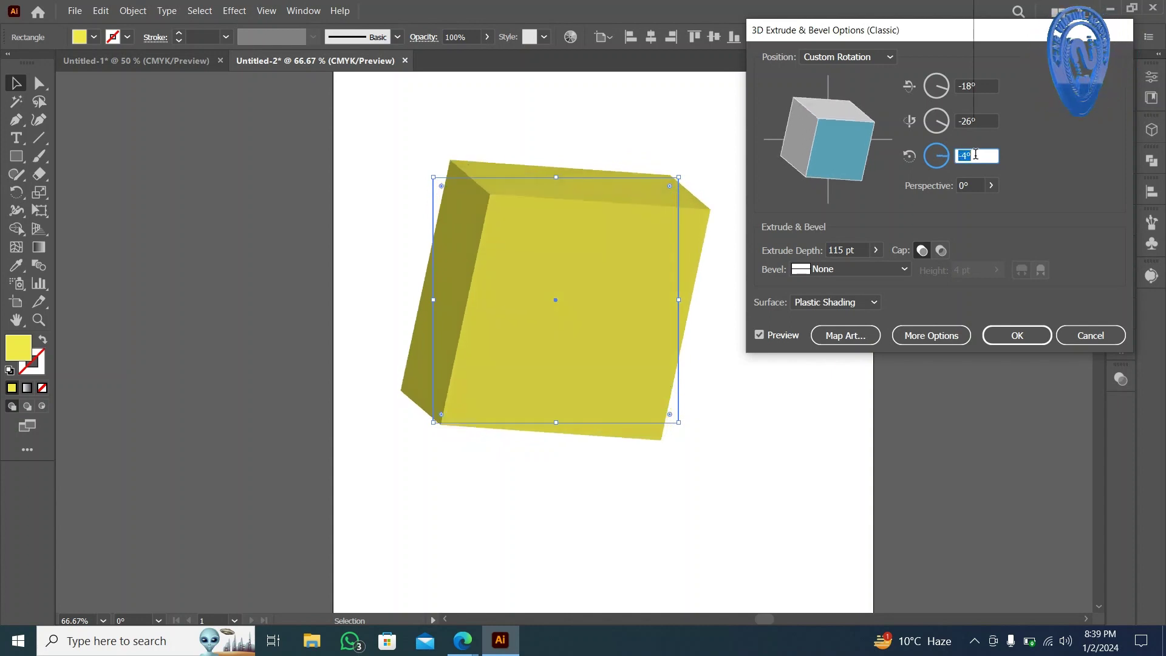
pyautogui.click(978, 119)
pyautogui.scroll(1, 977, 119)
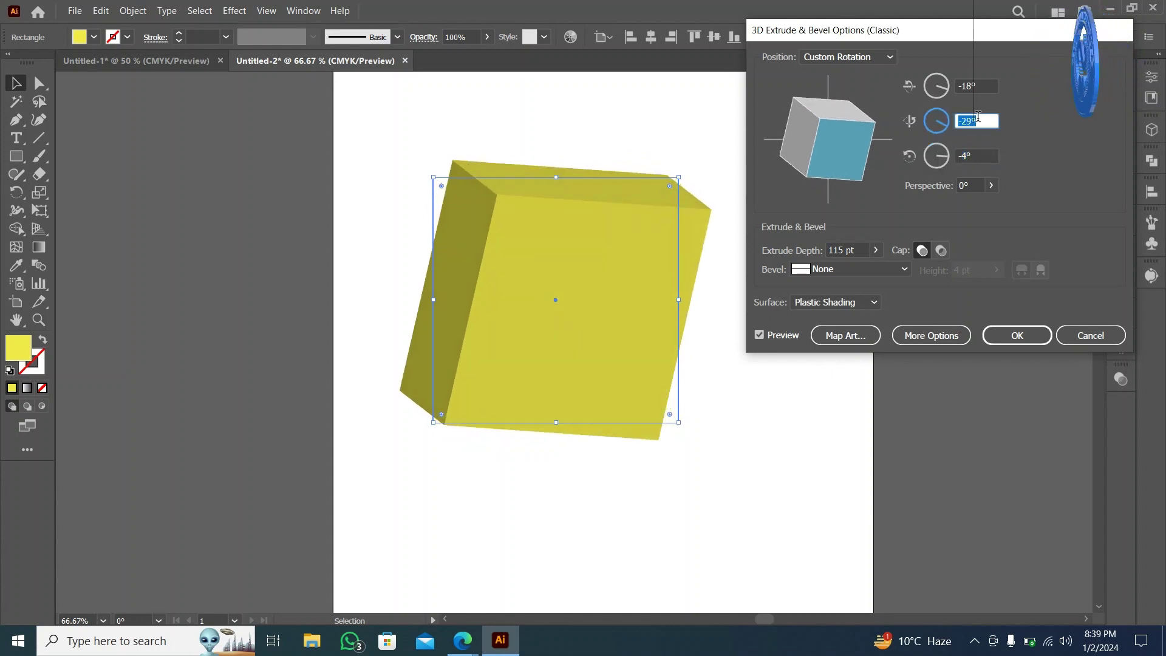
pyautogui.scroll(5, 978, 119)
pyautogui.click(978, 85)
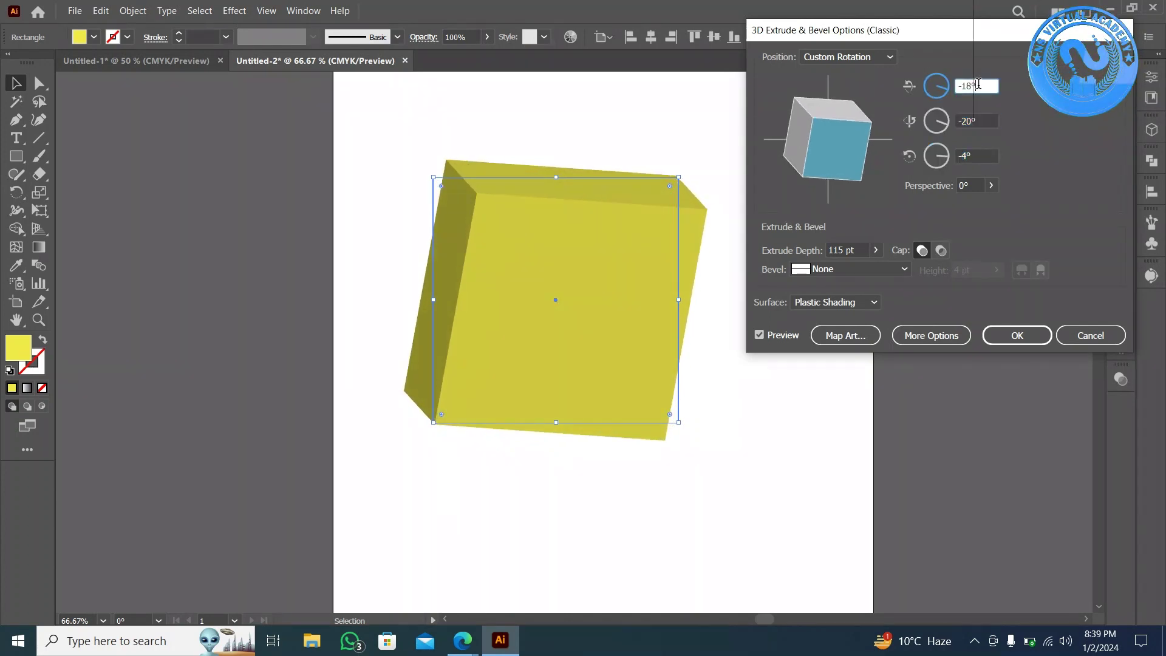
pyautogui.scroll(-11, 977, 85)
pyautogui.scroll(20, 978, 85)
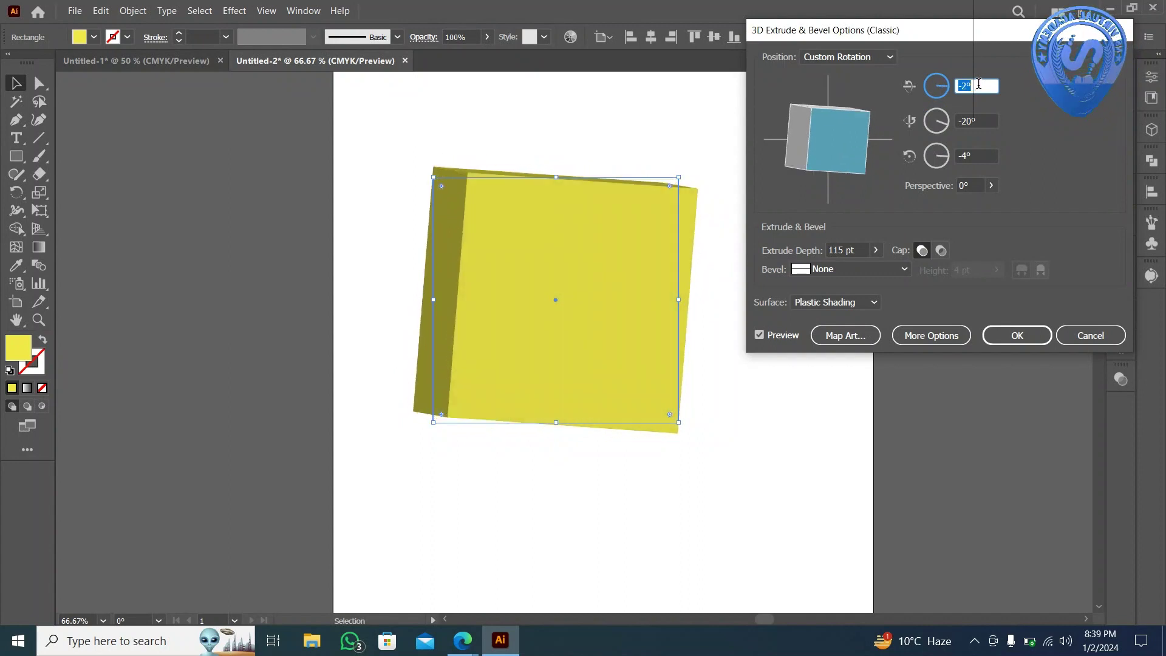
pyautogui.scroll(8, 979, 84)
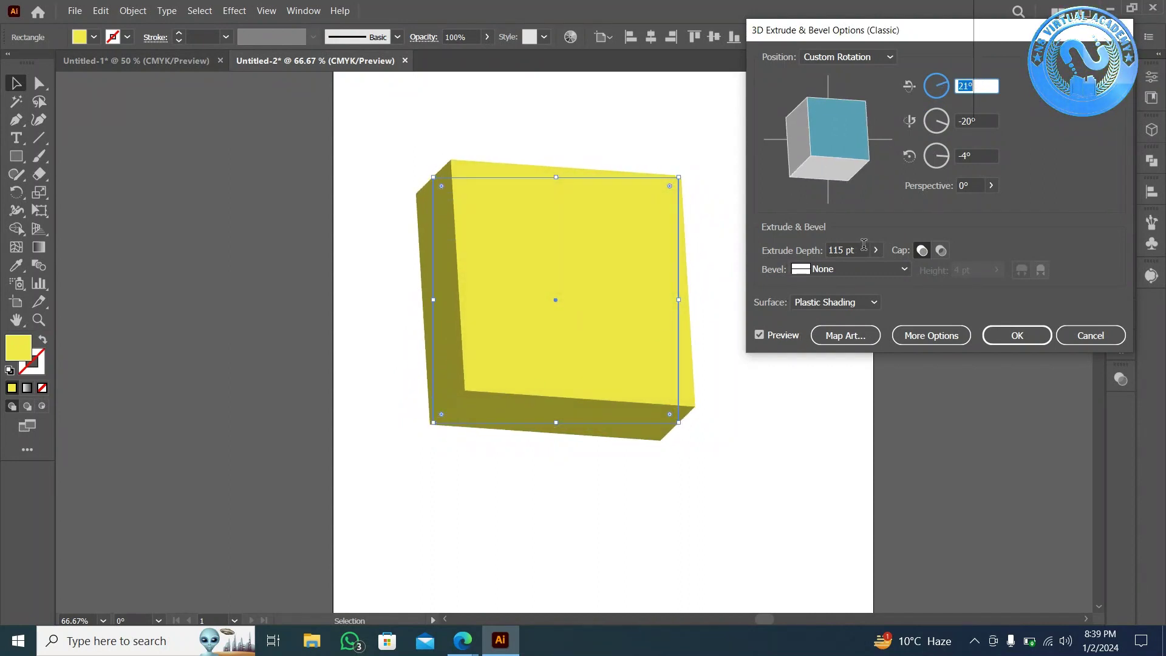
# Show the extended surface options and reposition the light on the shading sphere so it illuminates the solid's left face.
pyautogui.click(929, 335)
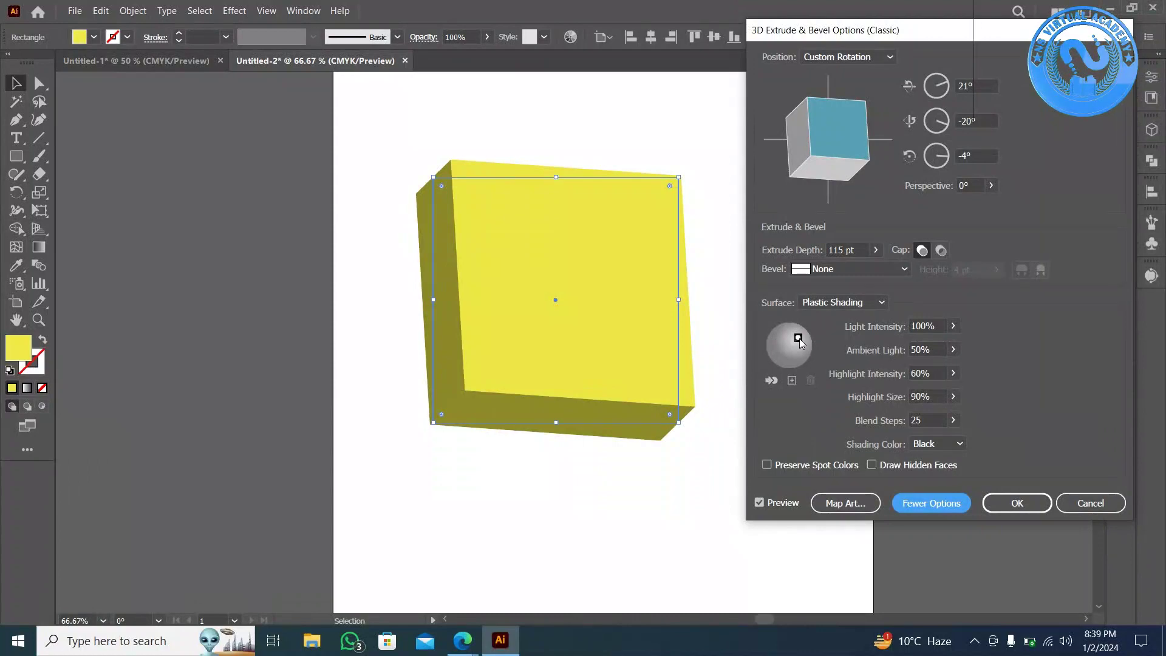
pyautogui.moveTo(798, 338); pyautogui.dragTo(806, 333)
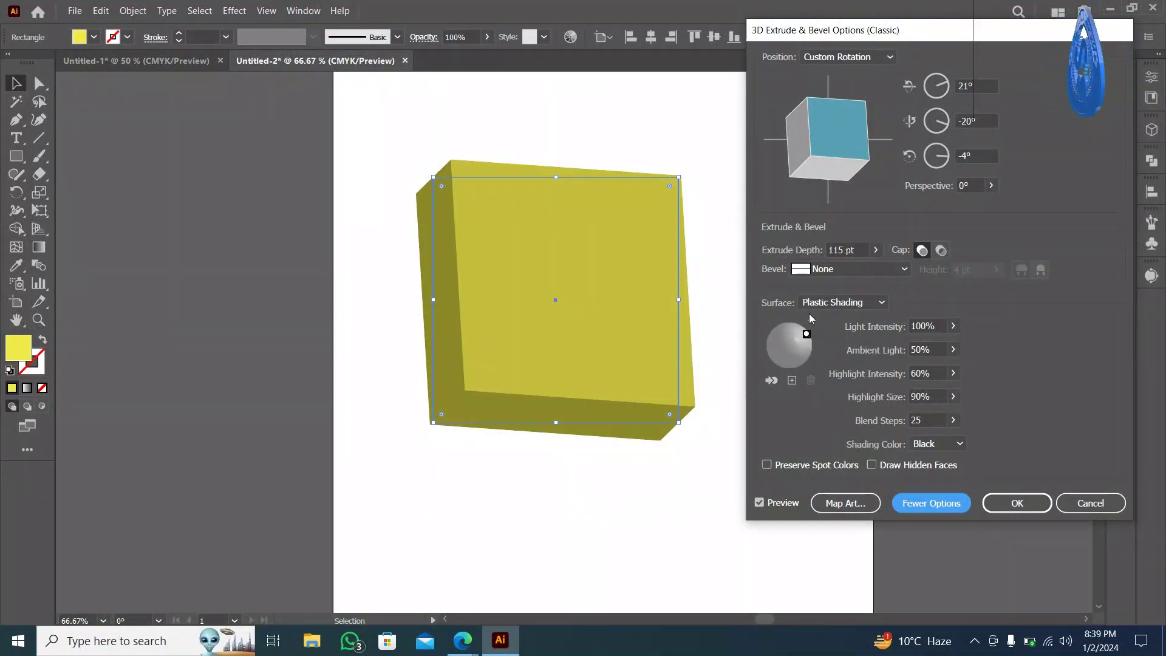
pyautogui.moveTo(808, 334)
pyautogui.mouseDown()
pyautogui.moveTo(786, 343)
pyautogui.moveTo(797, 342)
pyautogui.mouseUp()
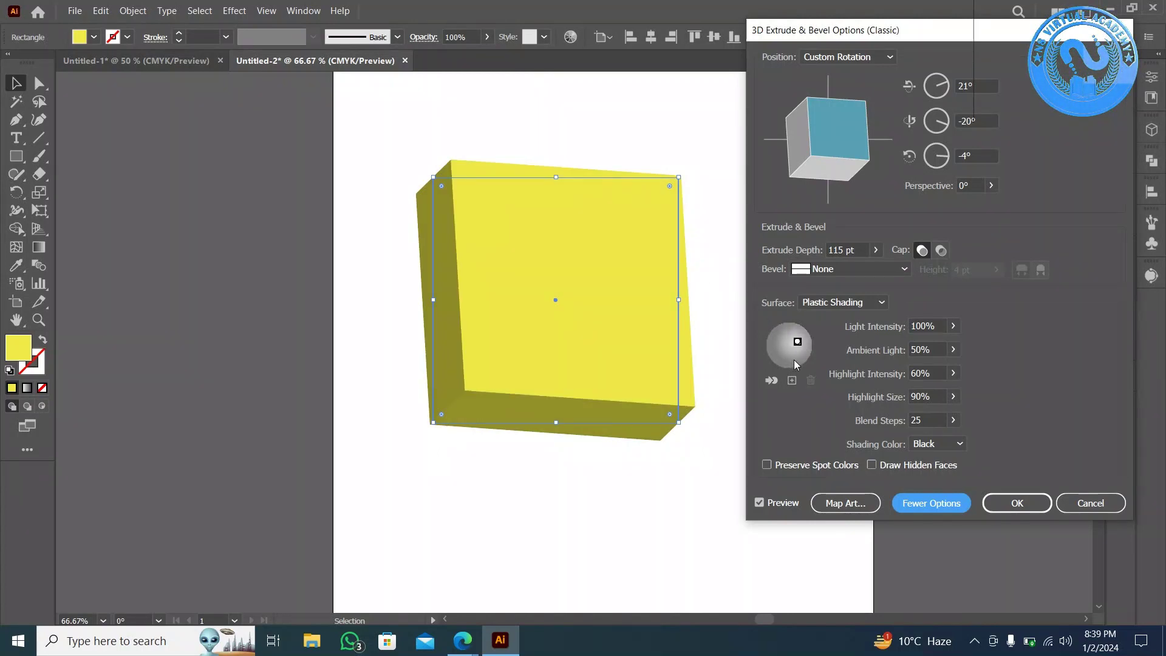
pyautogui.moveTo(797, 345); pyautogui.dragTo(775, 351)
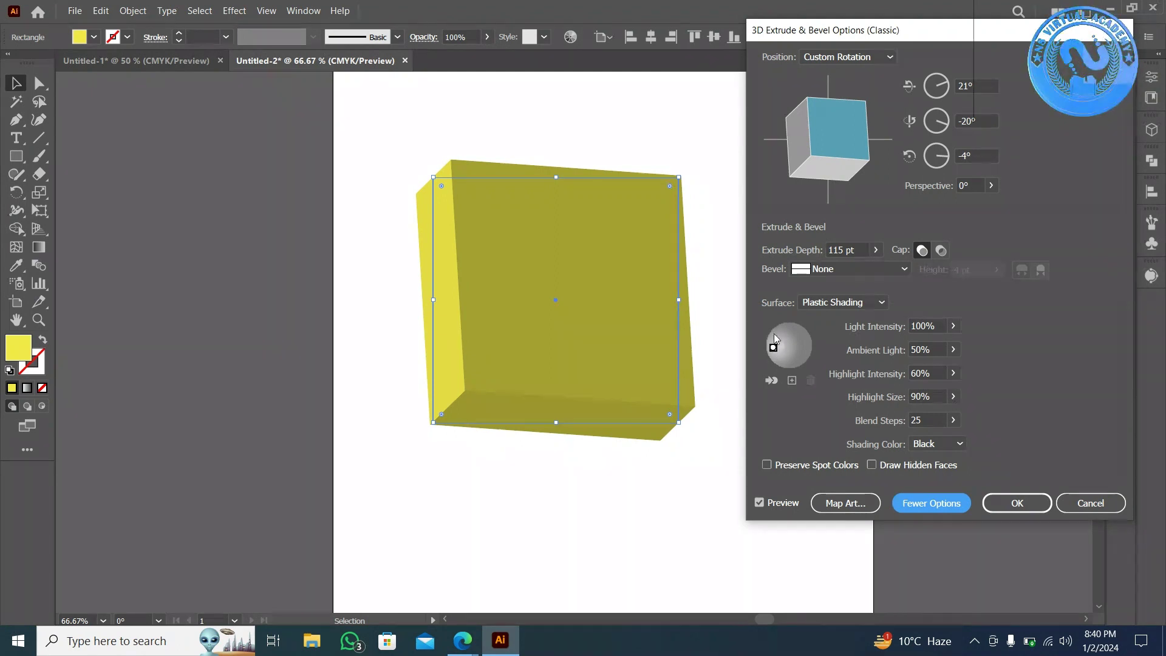
# Move the light toward the upper left of the shading sphere and lower its light intensity to 70%.
pyautogui.moveTo(774, 350); pyautogui.dragTo(782, 337)
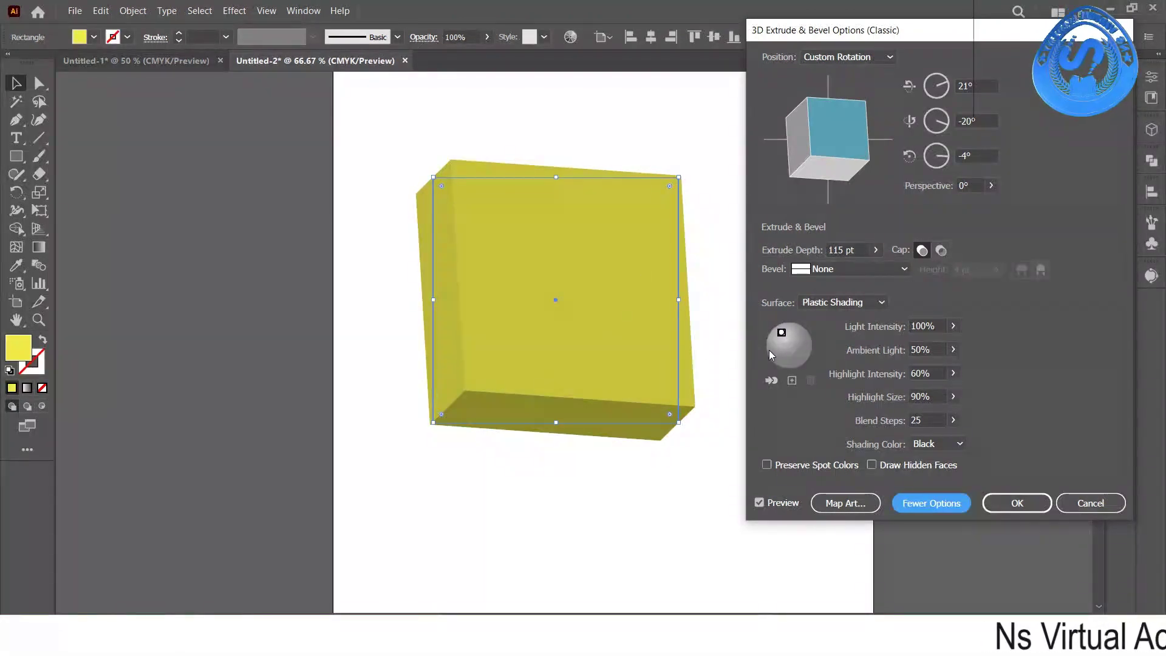
pyautogui.click(953, 326)
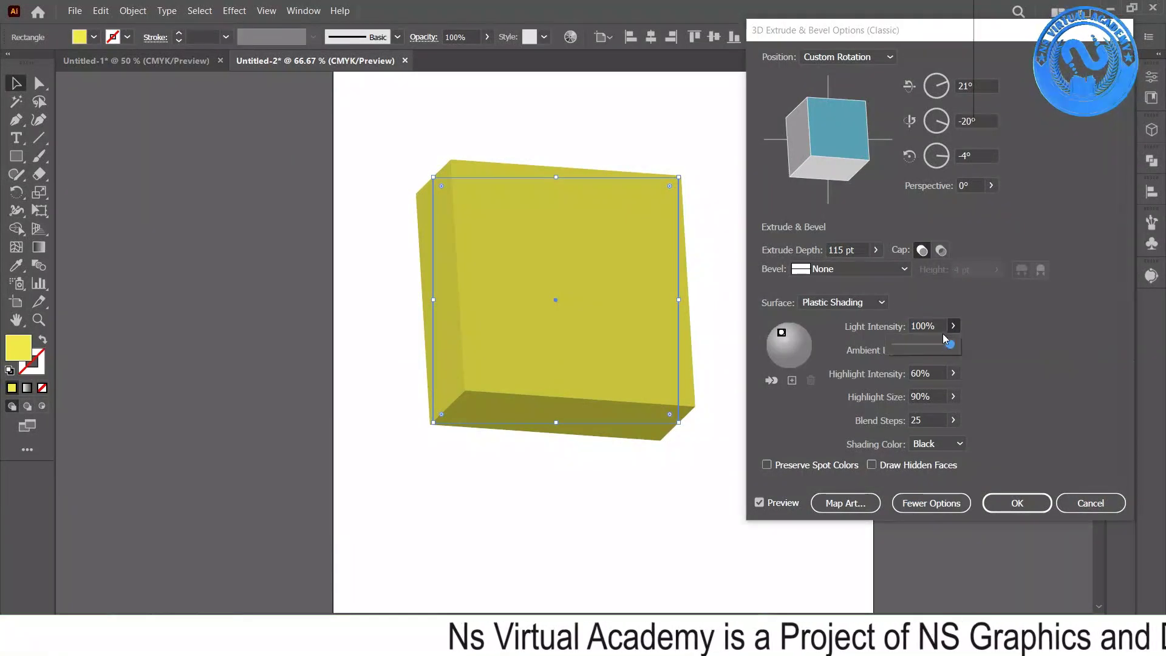
pyautogui.moveTo(945, 347); pyautogui.dragTo(936, 351)
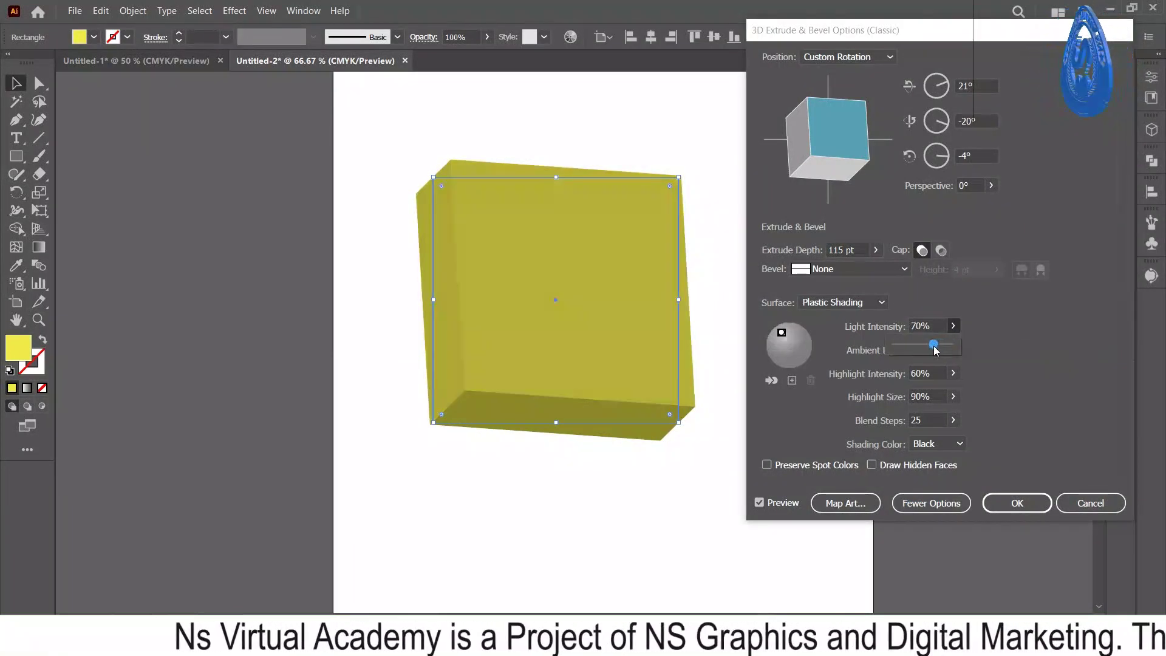
# Reposition the light to the upper right of the shading sphere and raise its light intensity to 100%.
pyautogui.click(930, 326)
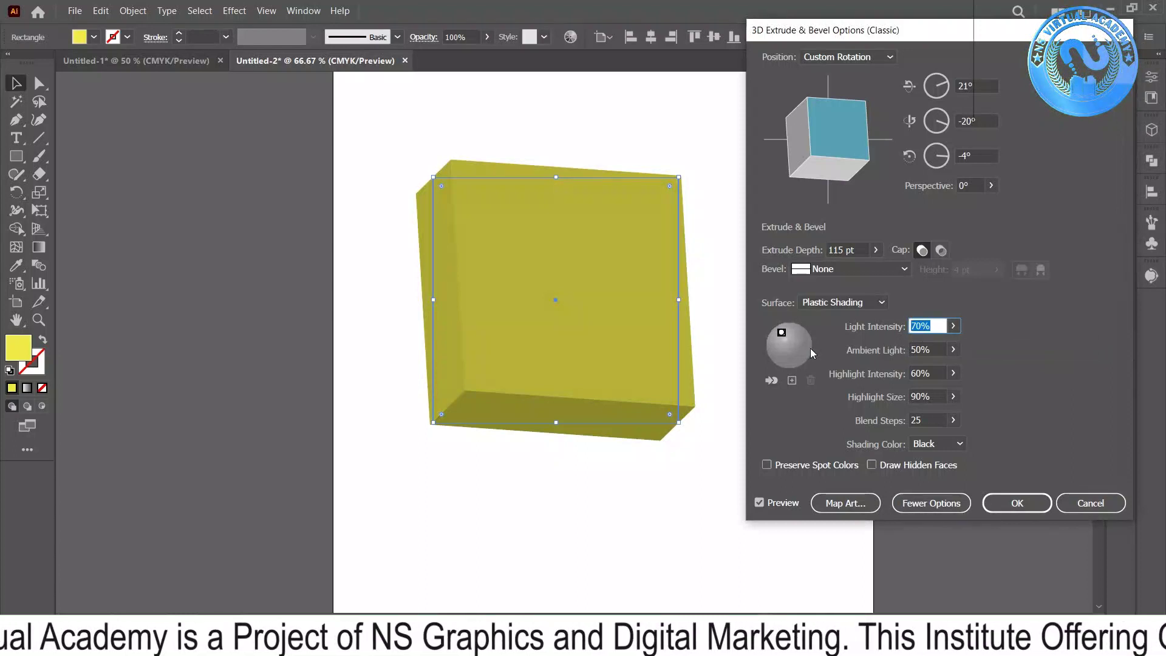
pyautogui.write('100')
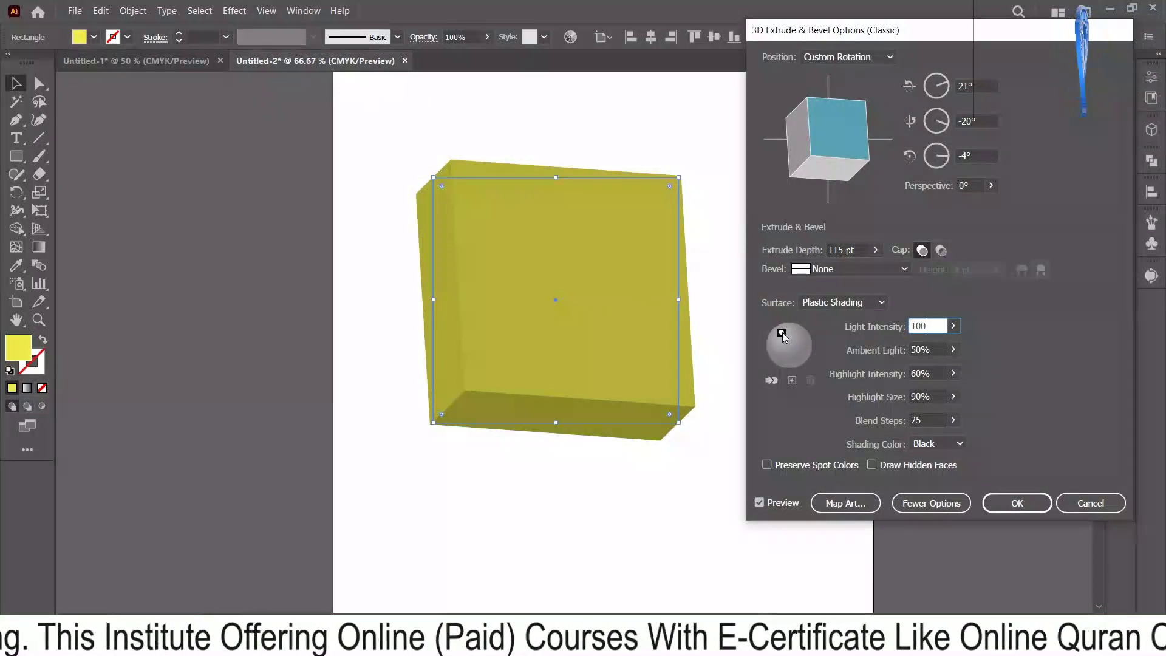
pyautogui.click(790, 333)
pyautogui.moveTo(796, 339); pyautogui.dragTo(804, 329)
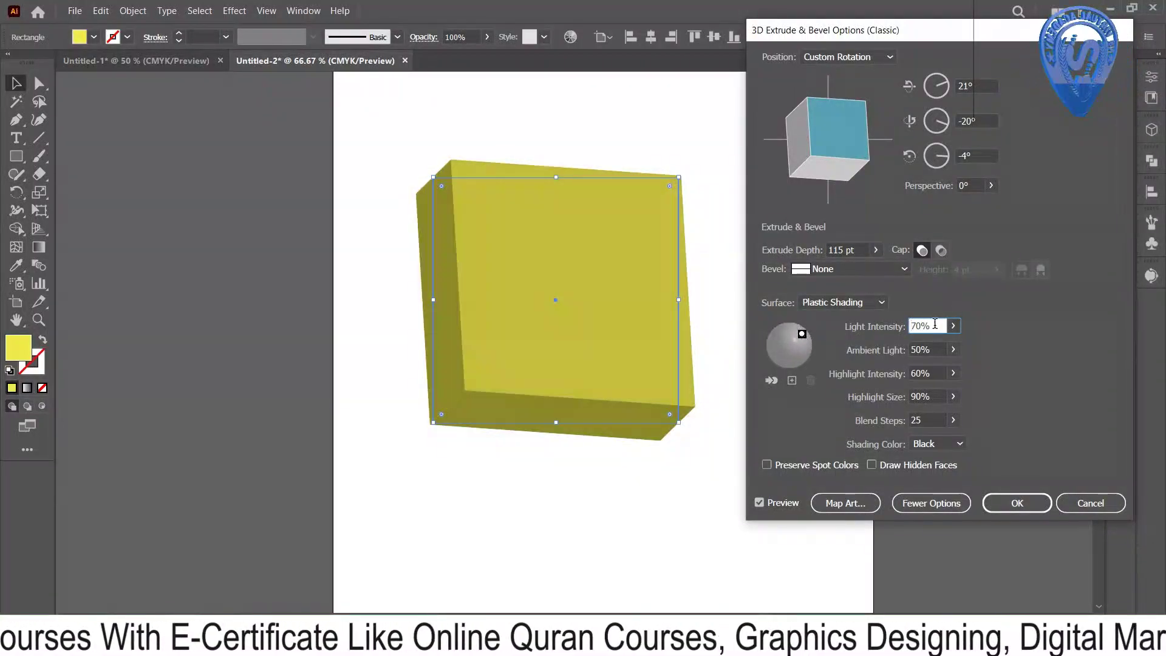
pyautogui.doubleClick(928, 326)
pyautogui.scroll(15, 928, 327)
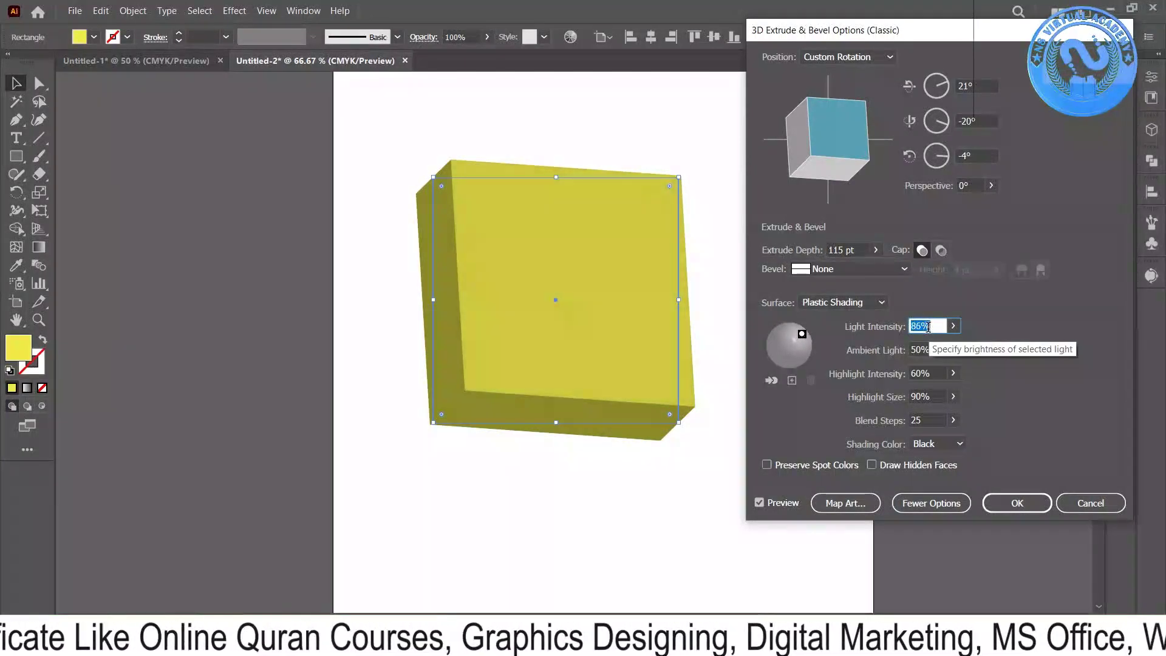
pyautogui.scroll(14, 927, 327)
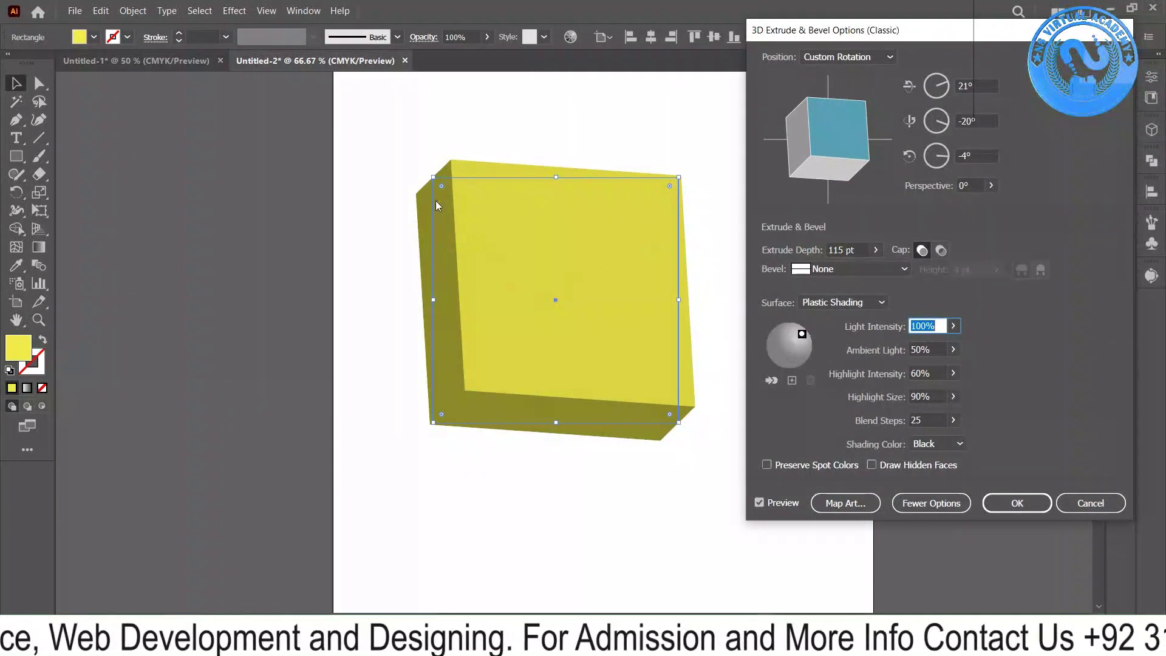
# Add a second light near the left edge of the shading sphere and reduce the extrude depth to 74 pt.
pyautogui.click(792, 380)
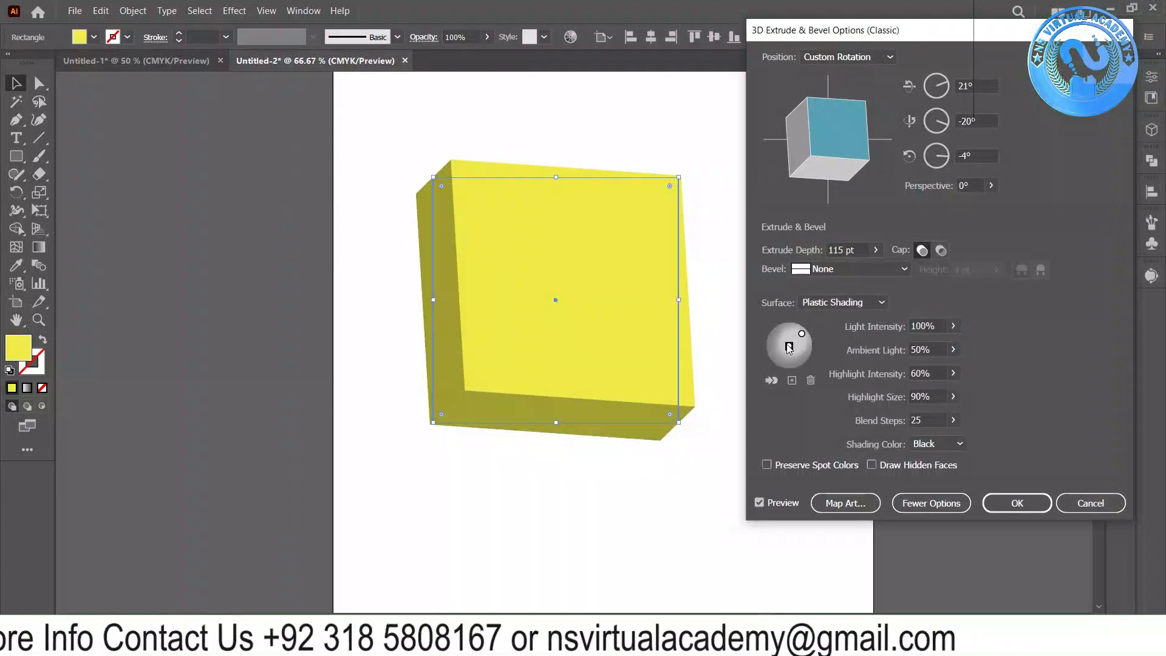
pyautogui.moveTo(789, 347); pyautogui.dragTo(776, 345)
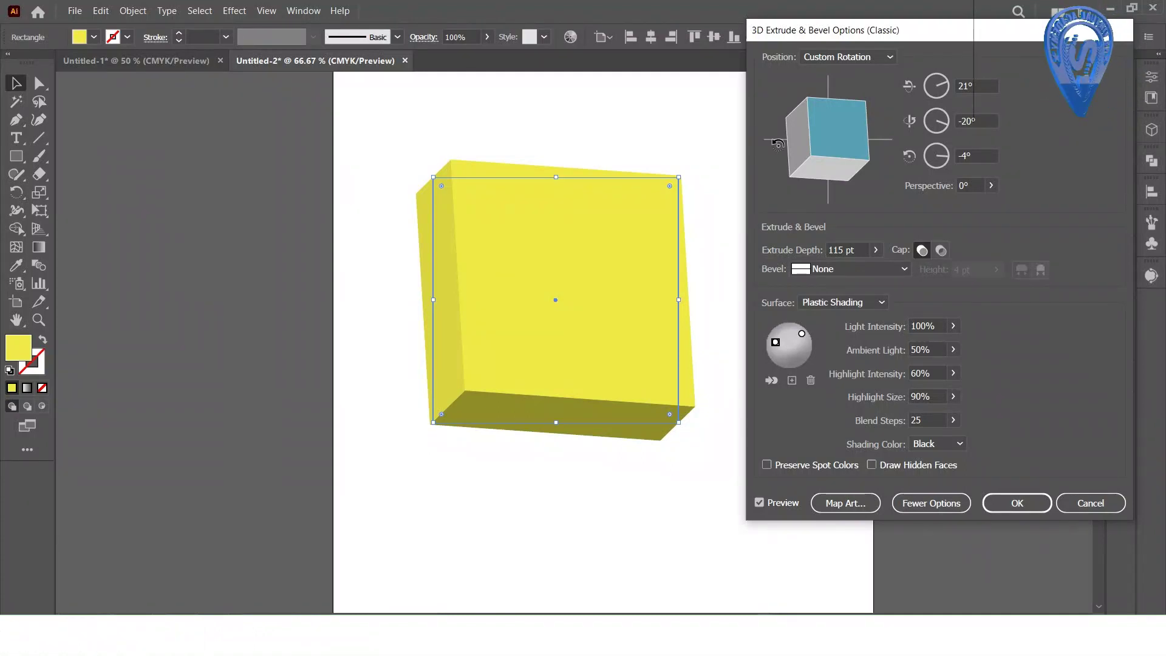
pyautogui.click(875, 249)
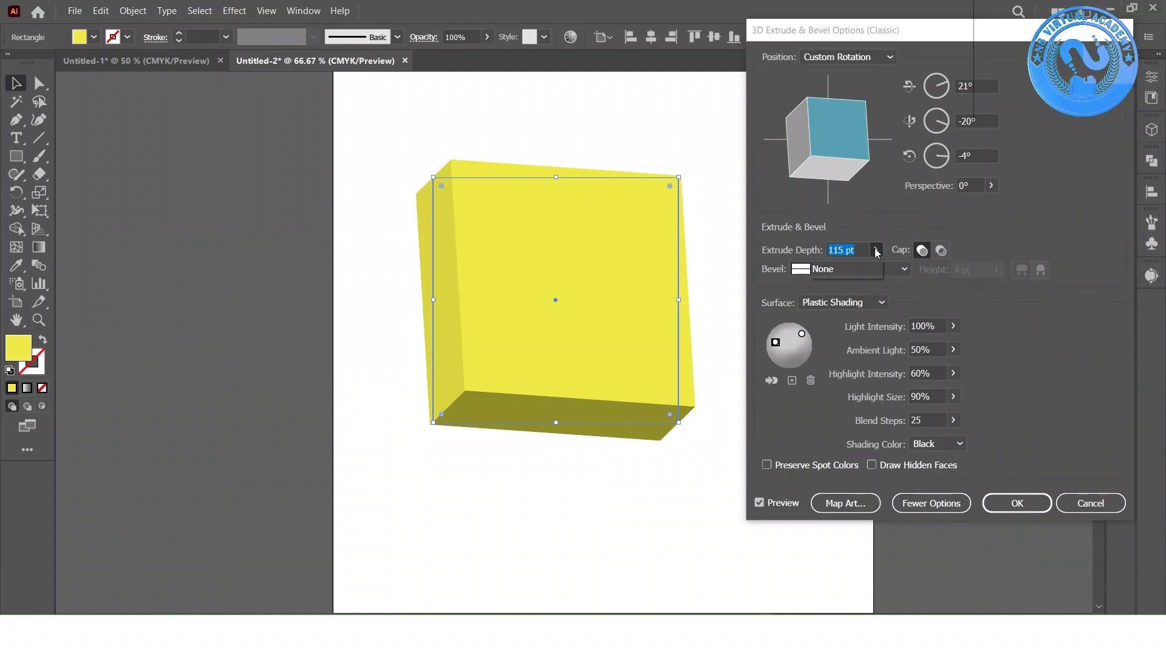
pyautogui.click(837, 250)
pyautogui.scroll(-20, 842, 249)
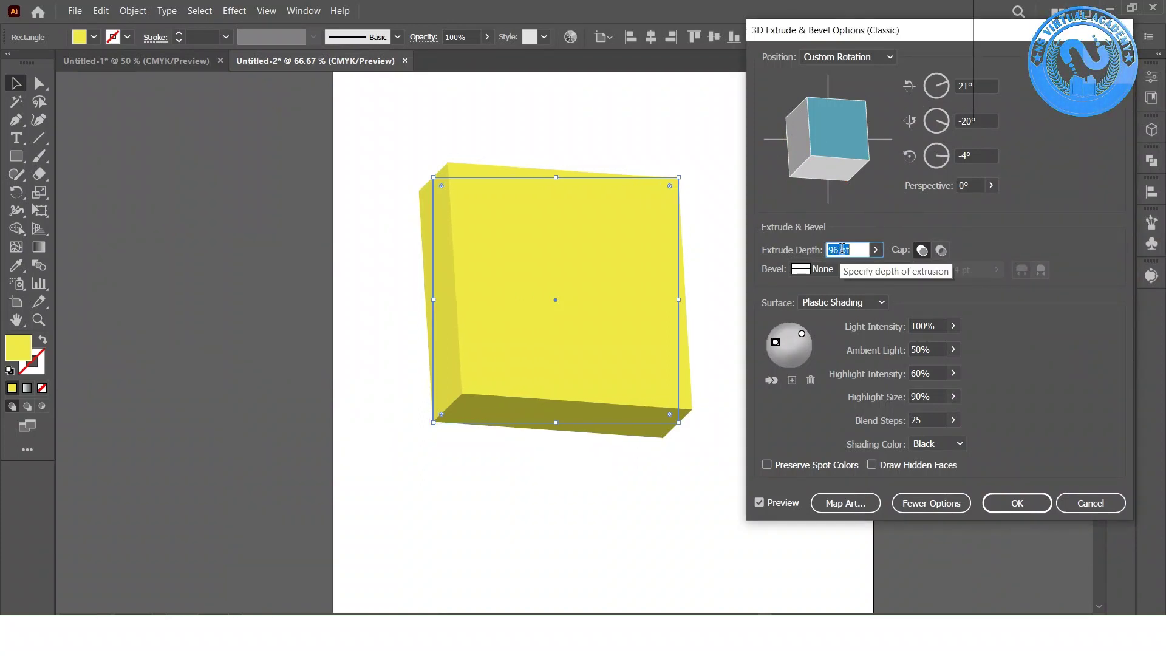
pyautogui.scroll(-12, 842, 249)
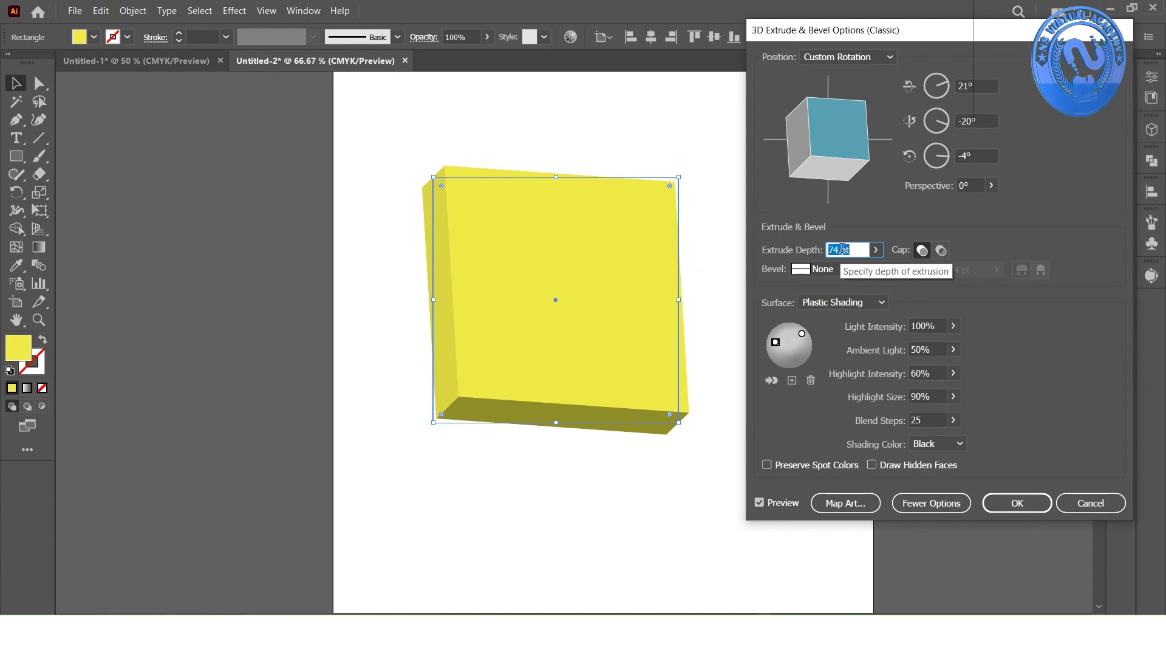
# Rotate the extruded square to 12° around Z, -40° around Y and 64° around X.
pyautogui.click(980, 156)
pyautogui.scroll(8, 980, 156)
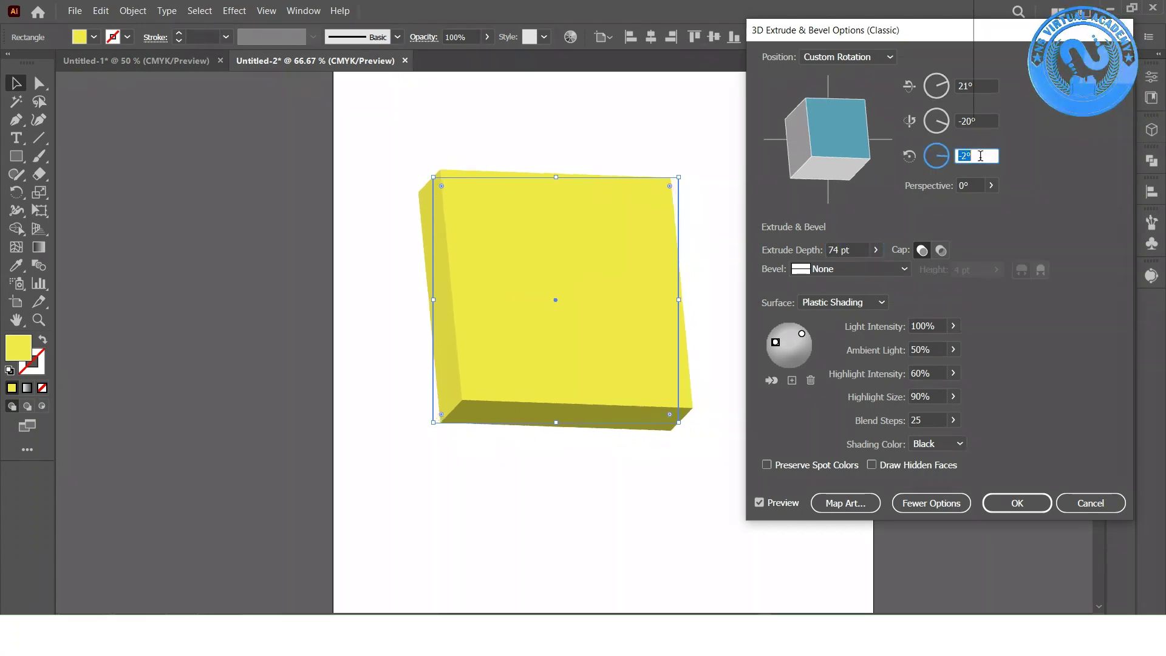
pyautogui.scroll(8, 980, 156)
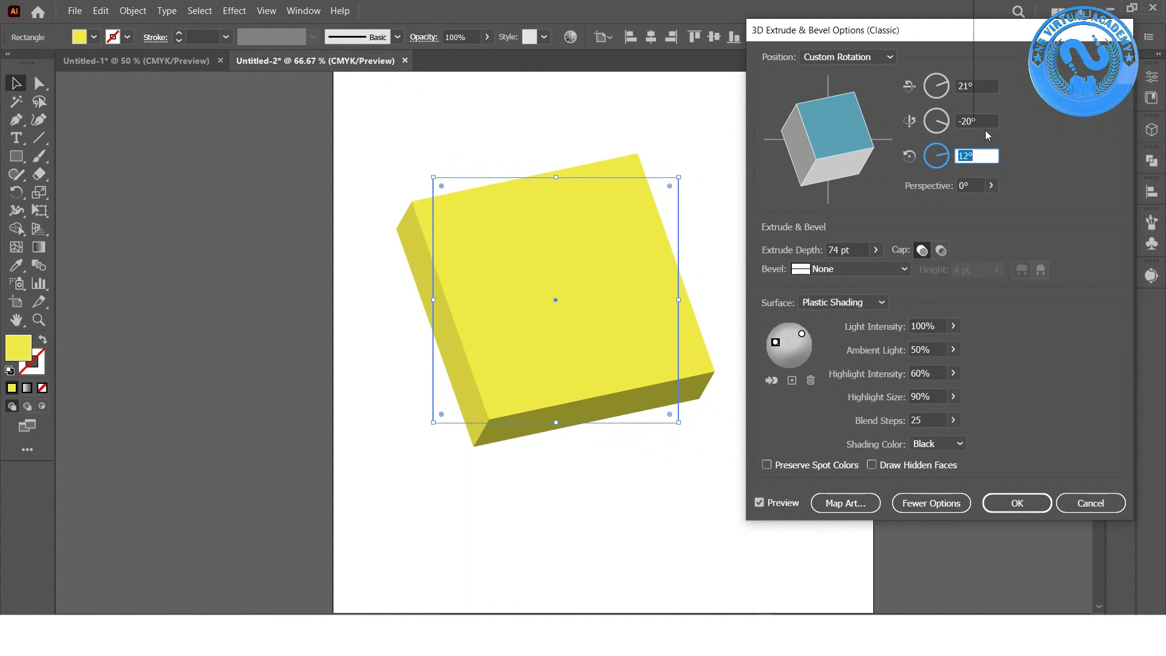
pyautogui.click(984, 121)
pyautogui.scroll(-10, 985, 122)
pyautogui.scroll(-10, 984, 121)
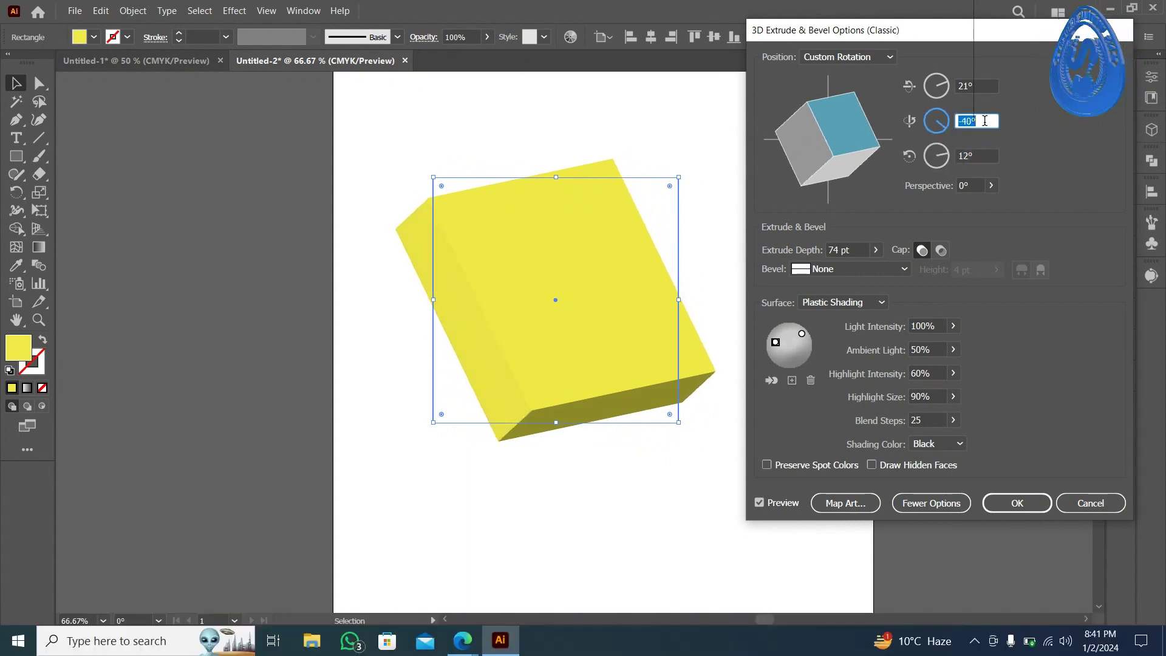
pyautogui.click(977, 86)
pyautogui.scroll(16, 978, 87)
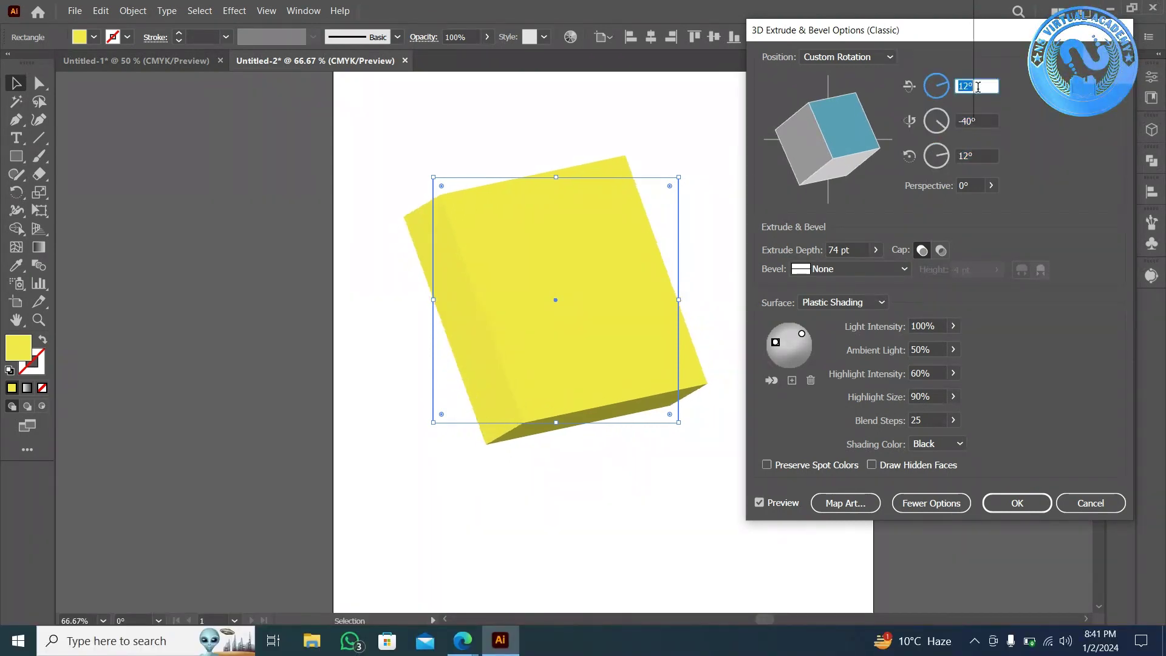
pyautogui.scroll(20, 978, 86)
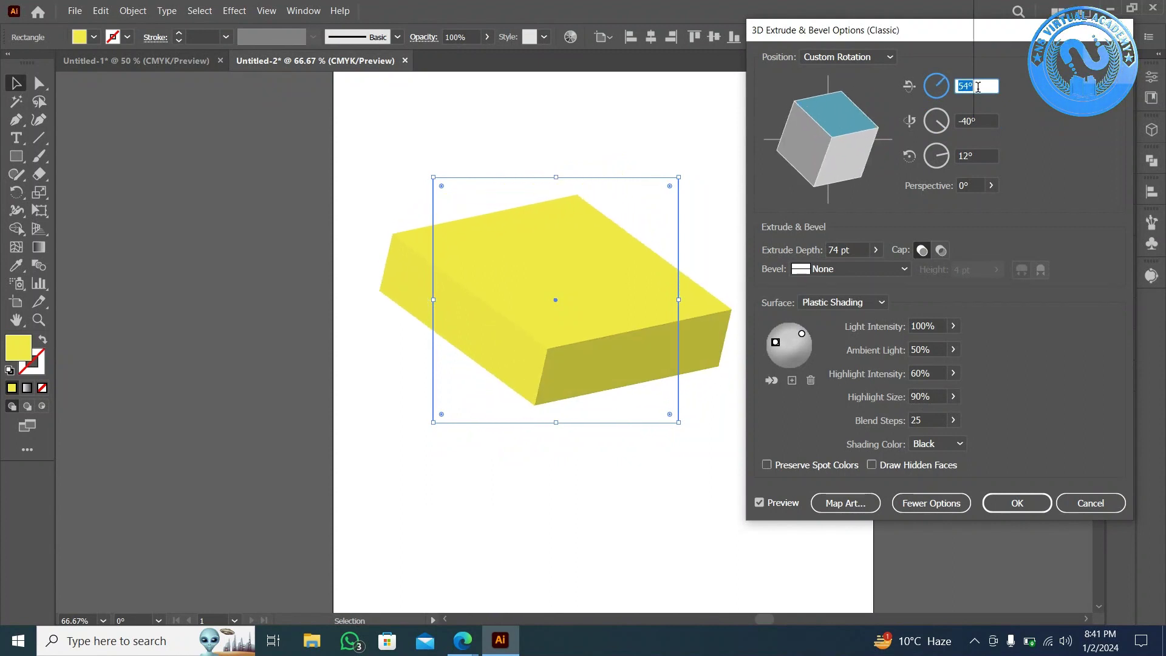
pyautogui.scroll(-1, 978, 87)
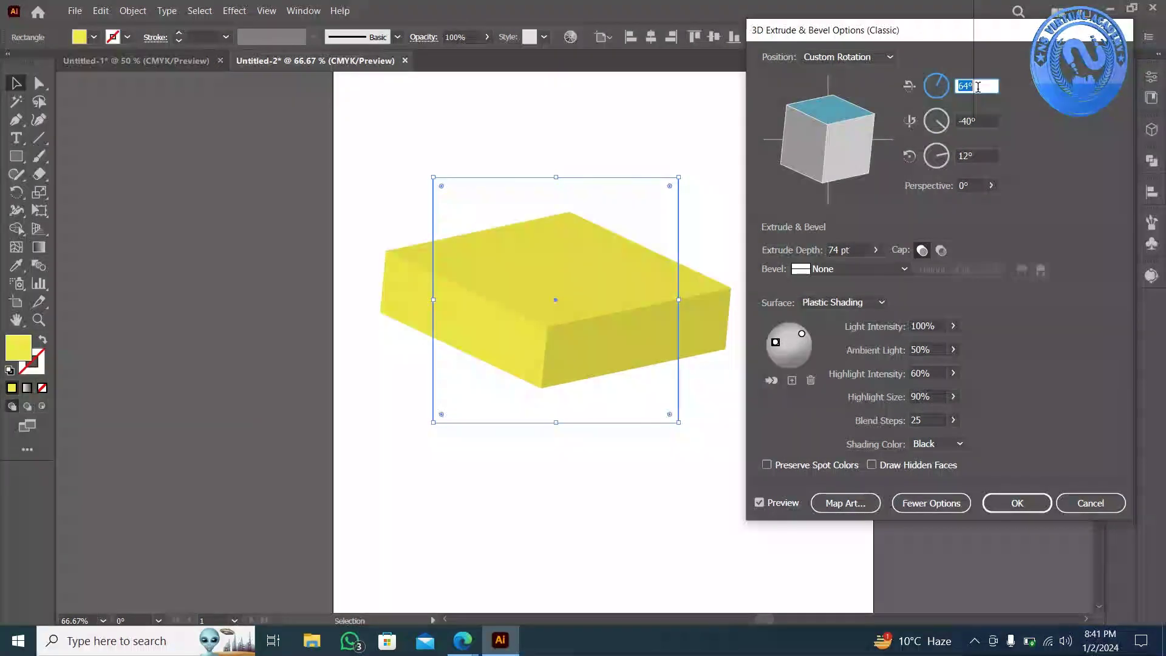
# Change the solid's rotation to -23° around the Y axis and 11° around the Z axis.
pyautogui.click(978, 121)
pyautogui.scroll(-10, 979, 120)
pyautogui.scroll(20, 979, 121)
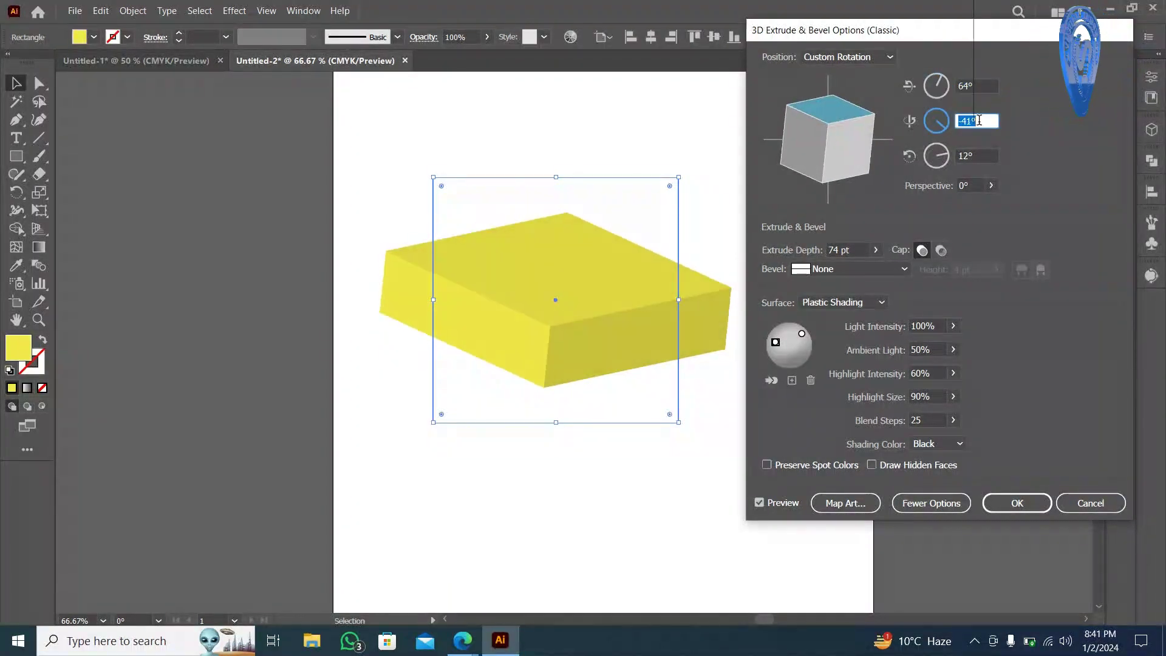
pyautogui.click(981, 153)
pyautogui.scroll(-1, 981, 152)
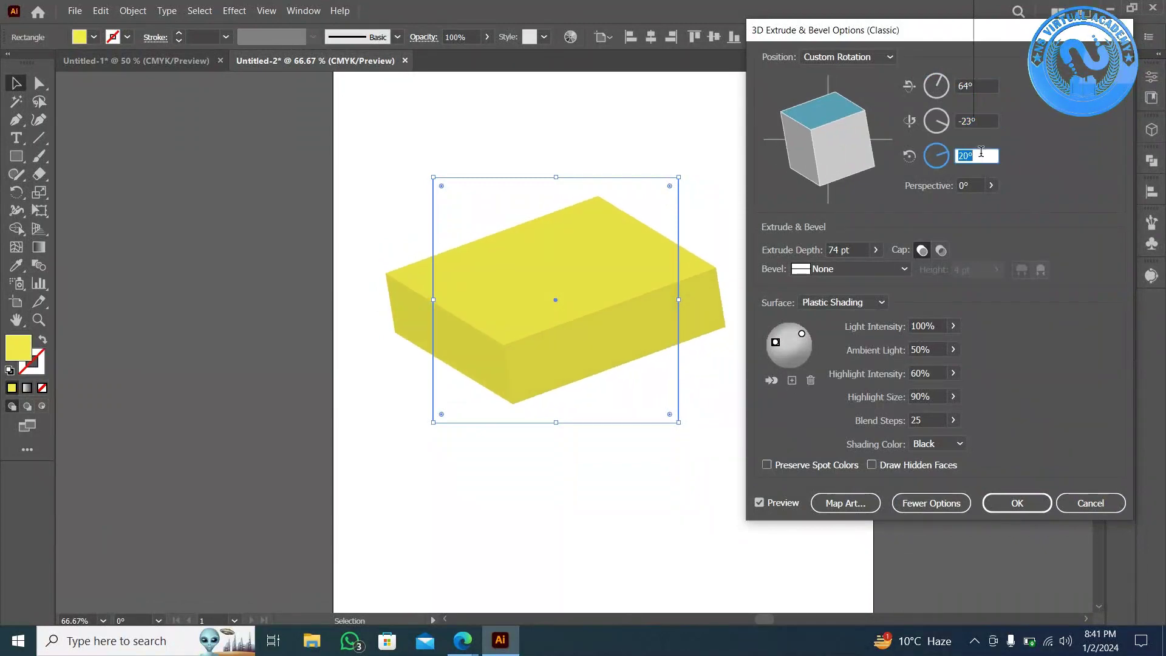
# Try steeper X-axis rotations up to 82°, settle on 57°, and apply the 3D Extrude & Bevel effect.
pyautogui.click(978, 86)
pyautogui.scroll(9, 978, 85)
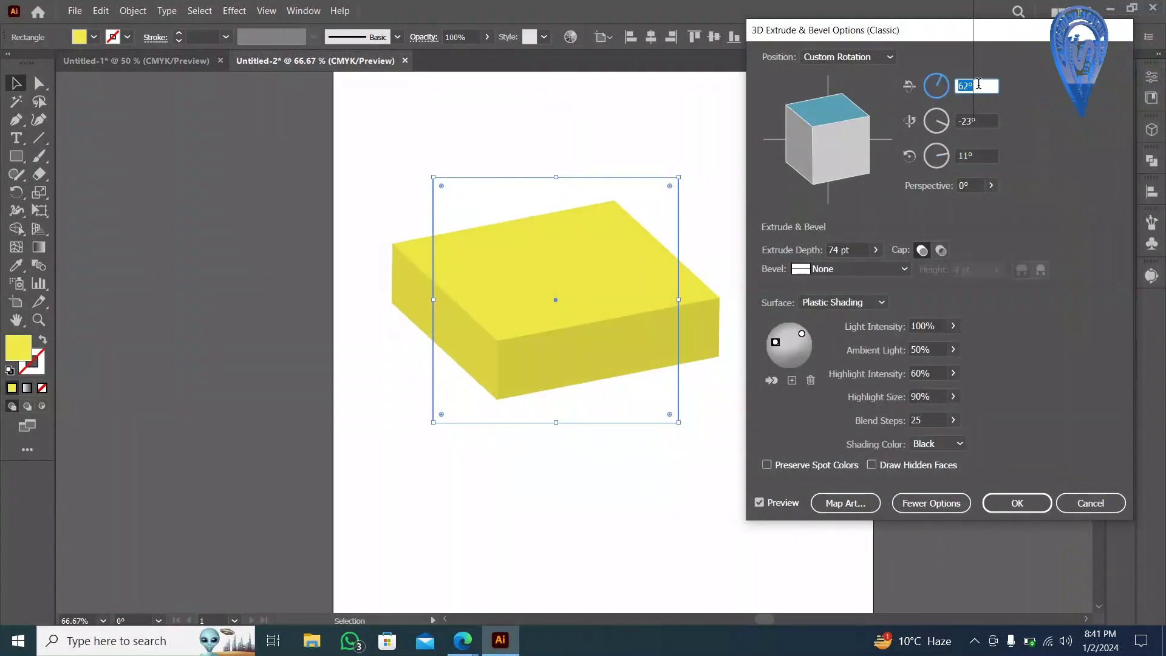
pyautogui.press('Down')
pyautogui.press('Down')
pyautogui.press('Down')
pyautogui.press('Down')
pyautogui.press('Down')
pyautogui.press('Down')
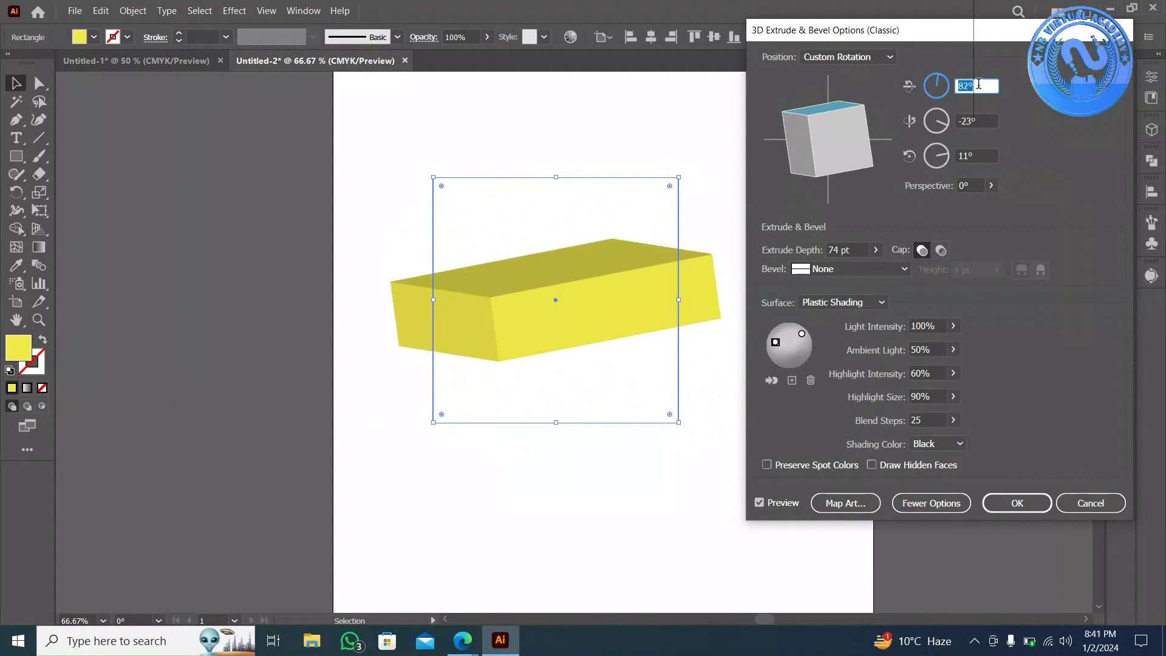
pyautogui.press('Down')
pyautogui.press('Down')
pyautogui.press('Down')
pyautogui.press('Down')
pyautogui.press('Down')
pyautogui.press('Down')
pyautogui.press('Down')
pyautogui.press('Down')
pyautogui.press('Down')
pyautogui.press('Down')
pyautogui.press('Down')
pyautogui.press('Down')
pyautogui.press('Down')
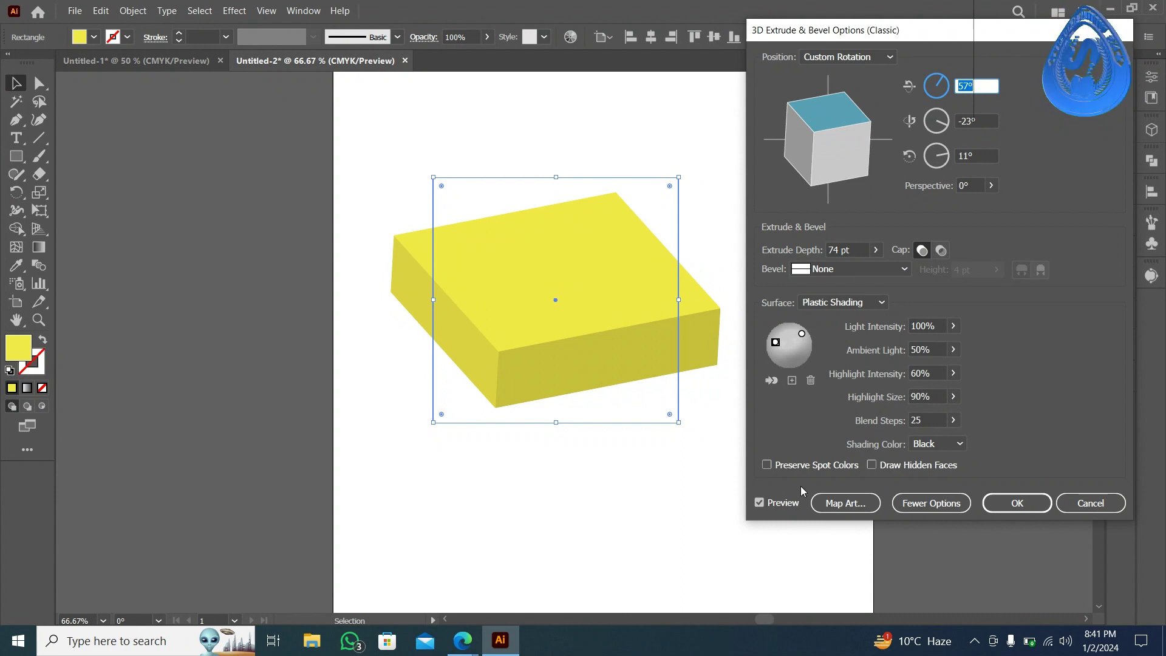
pyautogui.click(1007, 504)
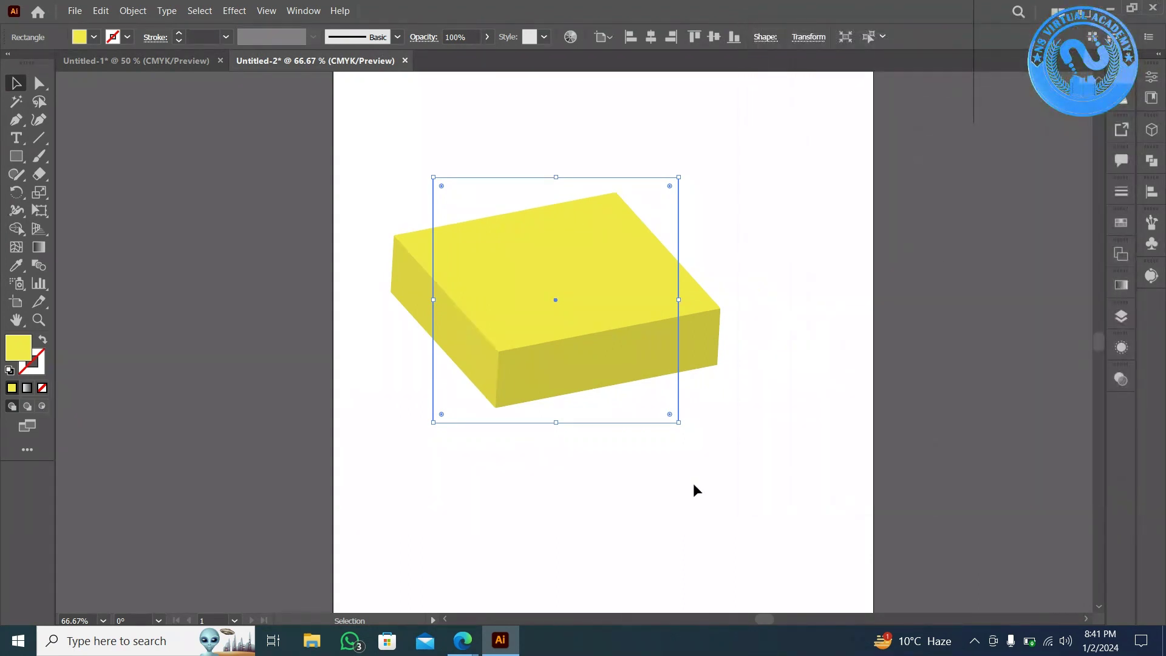
# Select the extruded yellow square and delete it from the artboard.
pyautogui.click(782, 269)
pyautogui.click(621, 311)
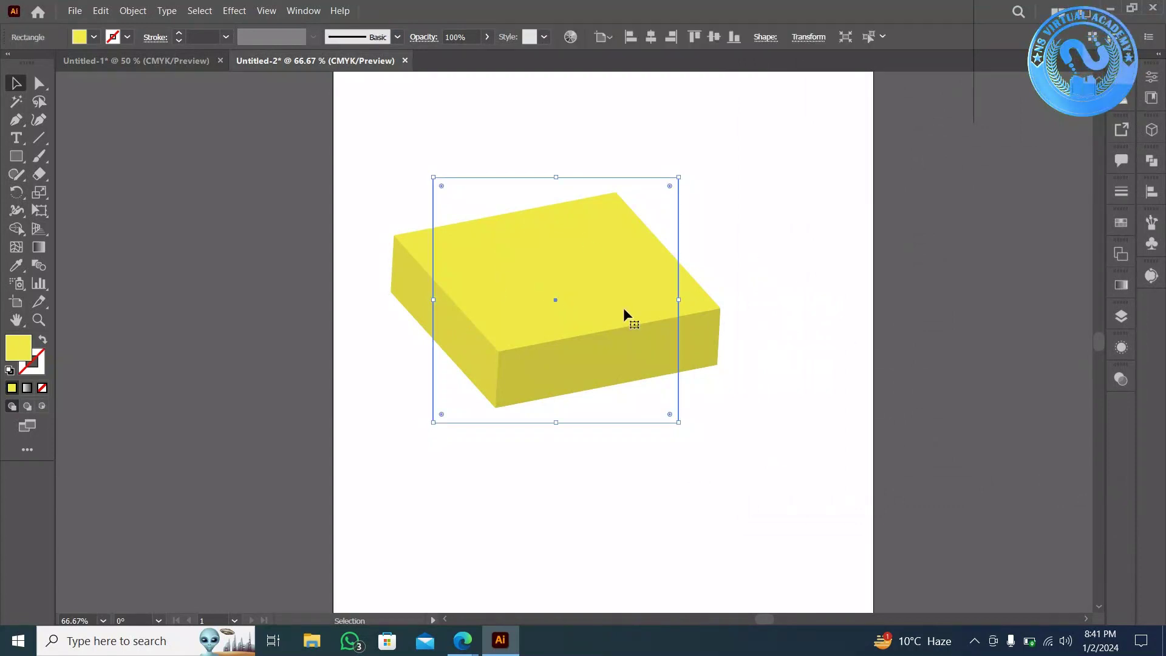
pyautogui.press('Delete')
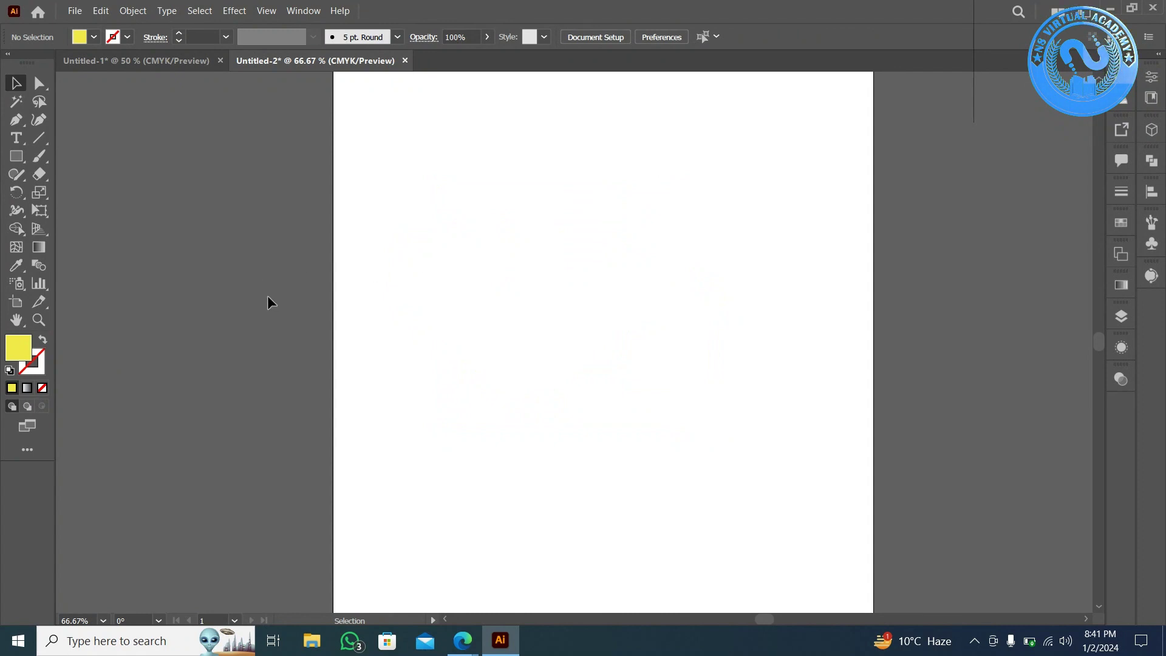
# With the Pen tool, try drawing an open wavy profile from the artboard's upper right down to its lower part.
pyautogui.click(13, 119)
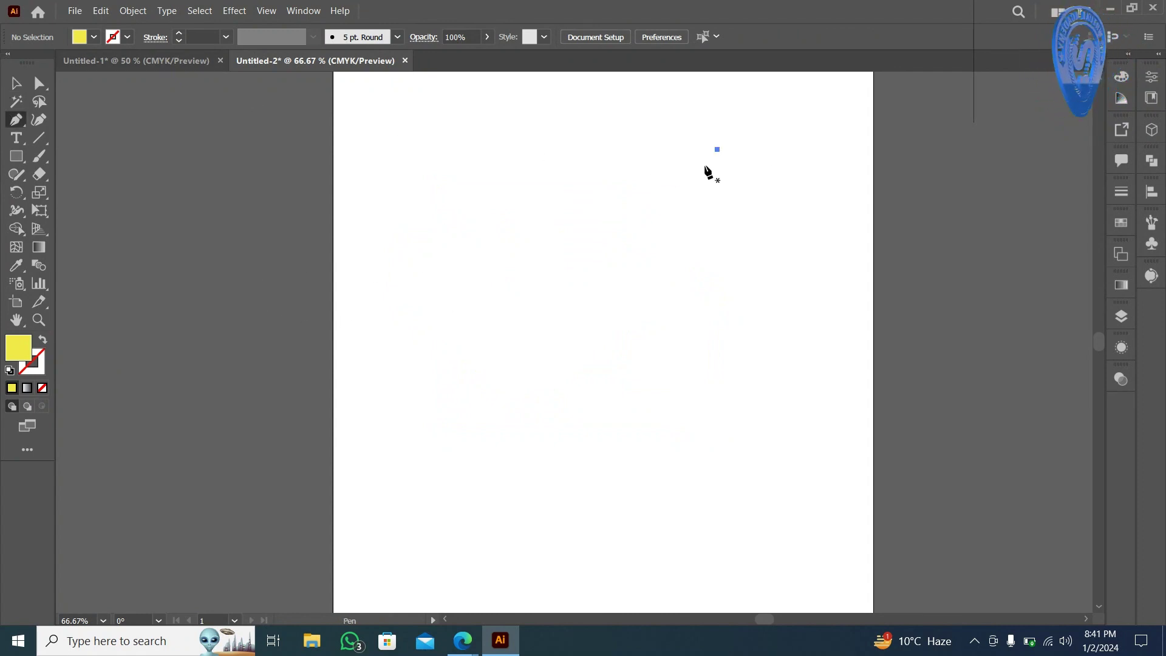
pyautogui.moveTo(660, 252); pyautogui.dragTo(653, 345)
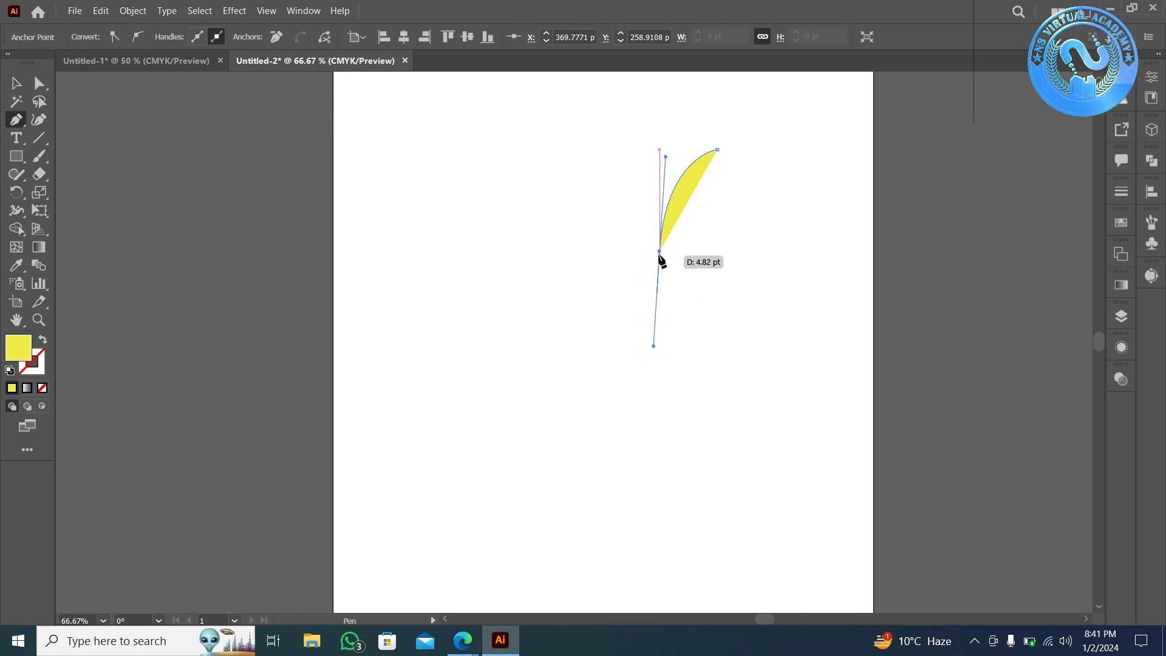
pyautogui.click(660, 256)
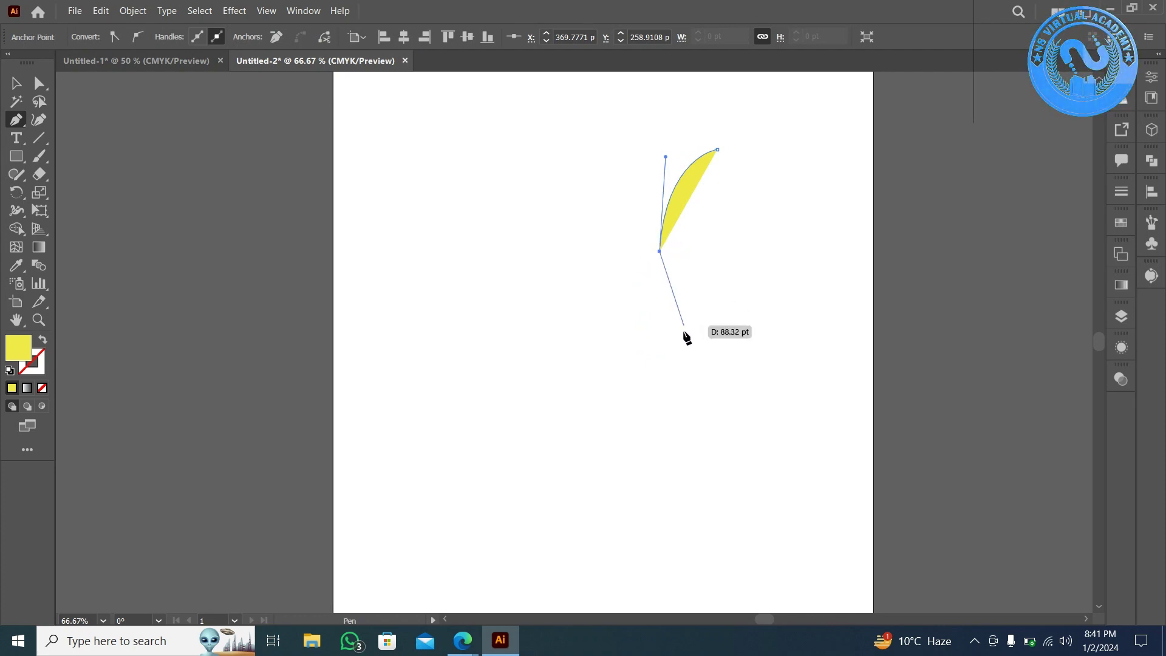
pyautogui.scroll(-2, 680, 411)
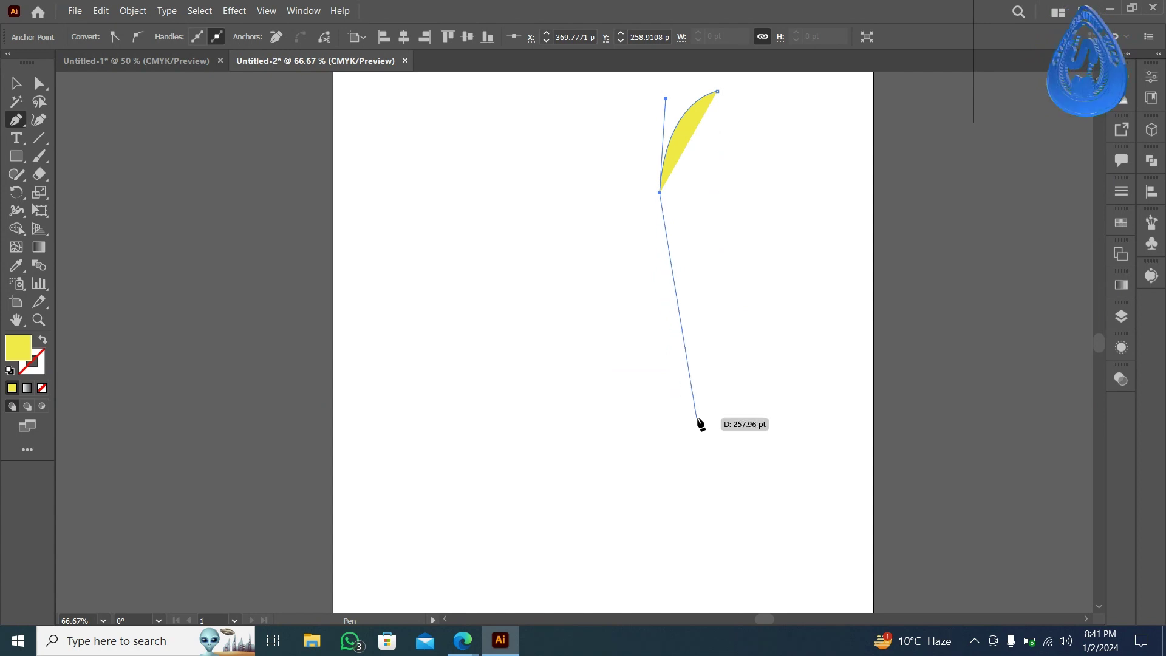
pyautogui.moveTo(701, 418); pyautogui.dragTo(676, 491)
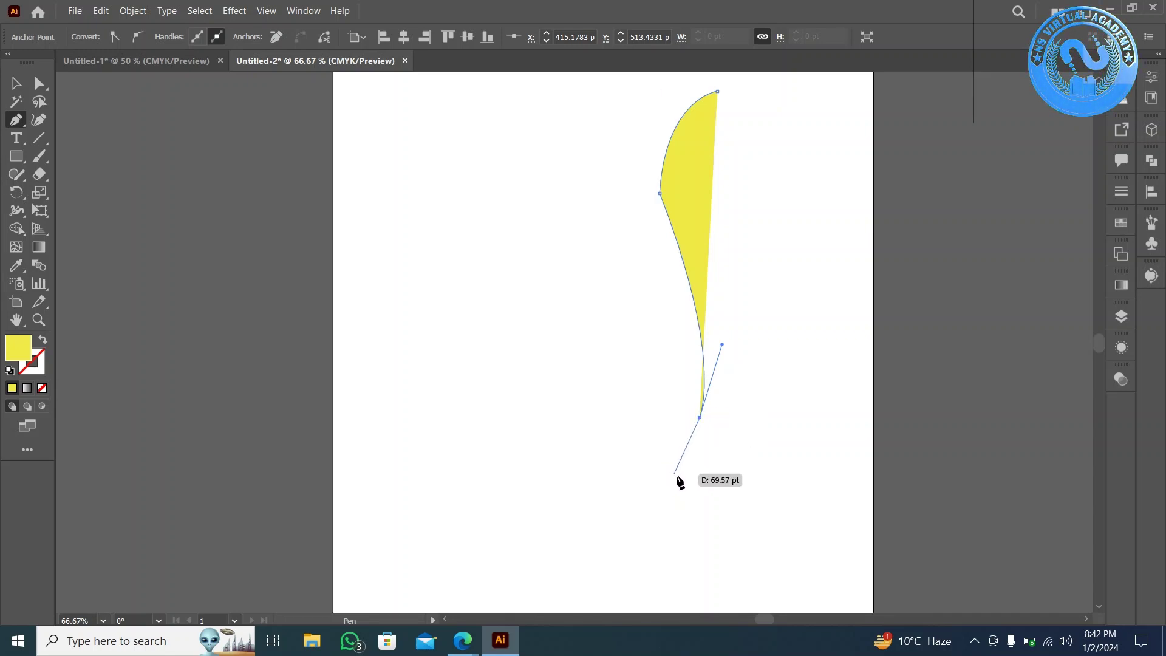
pyautogui.moveTo(683, 477); pyautogui.dragTo(670, 486)
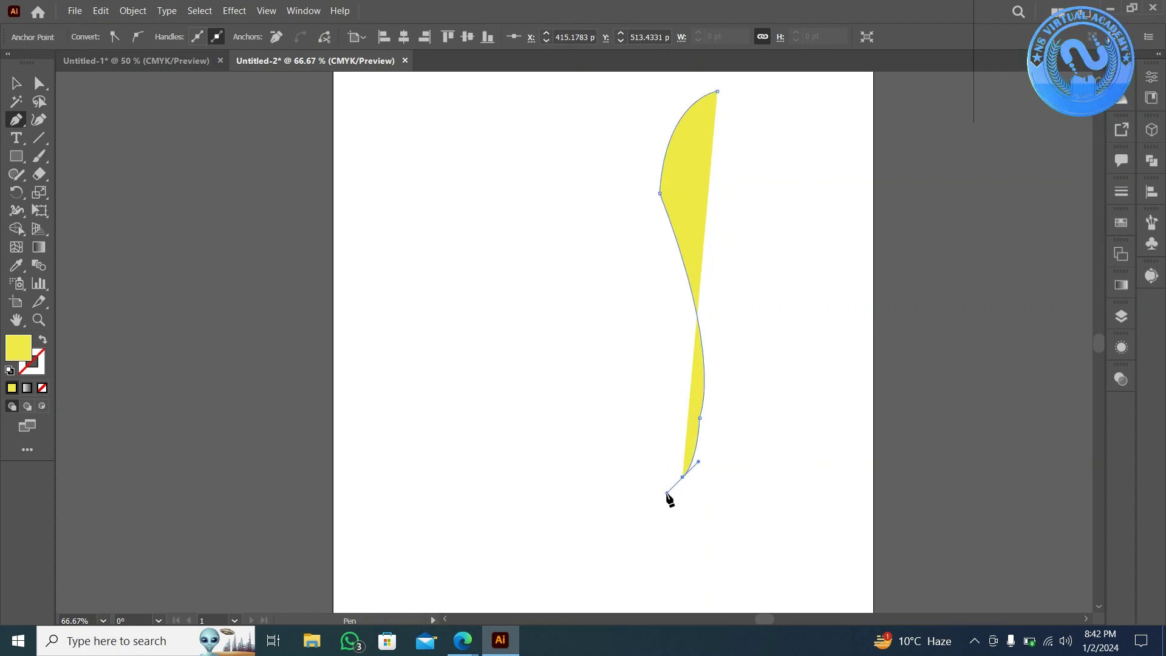
pyautogui.click(645, 495)
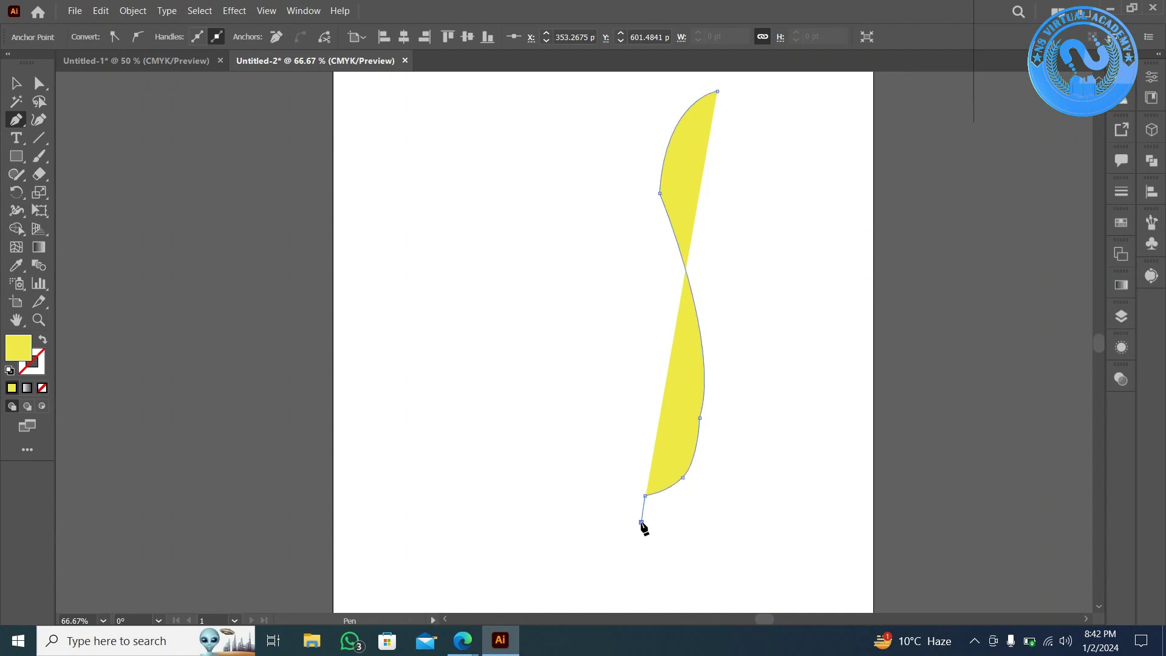
# Try a different lower curve on the profile, and undo the path back to its starting anchor point.
pyautogui.hotkey('ctrl', 'z')
pyautogui.hotkey('ctrl', 'z')
pyautogui.hotkey('ctrl', 'z')
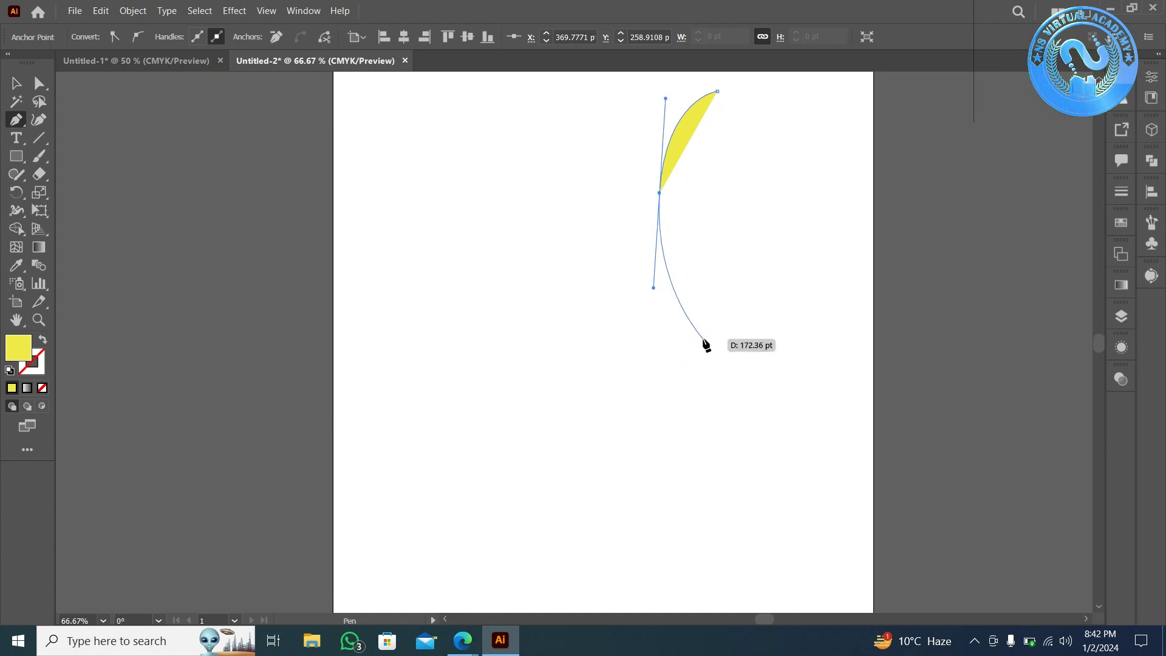
pyautogui.click(703, 338)
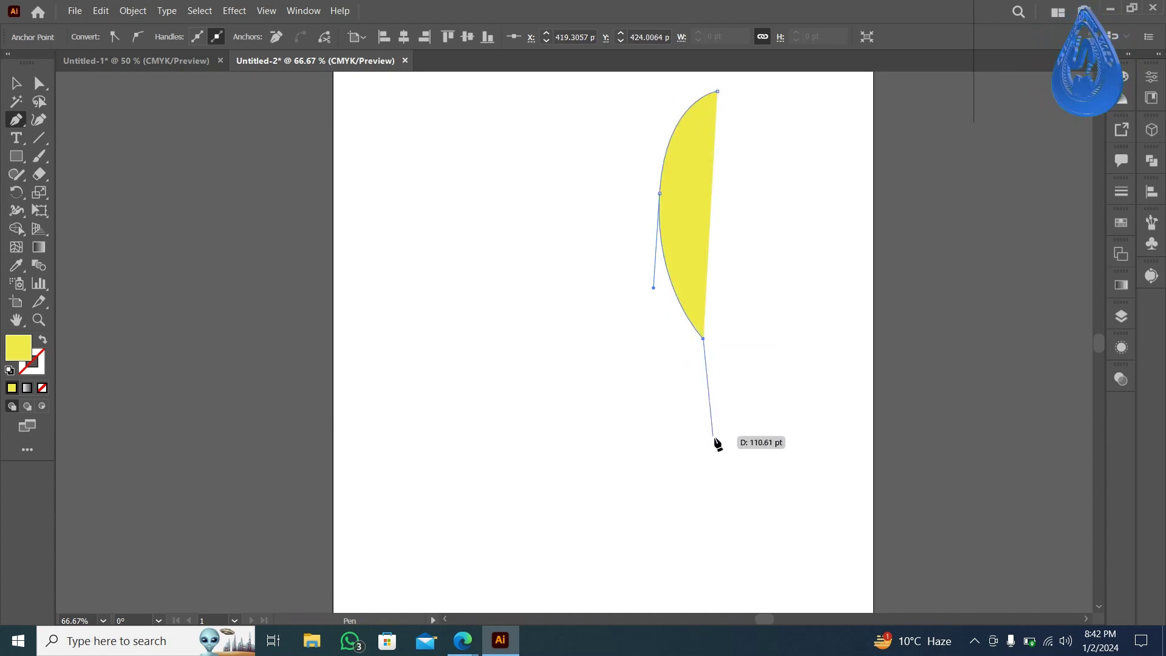
pyautogui.hotkey('ctrl', 'z')
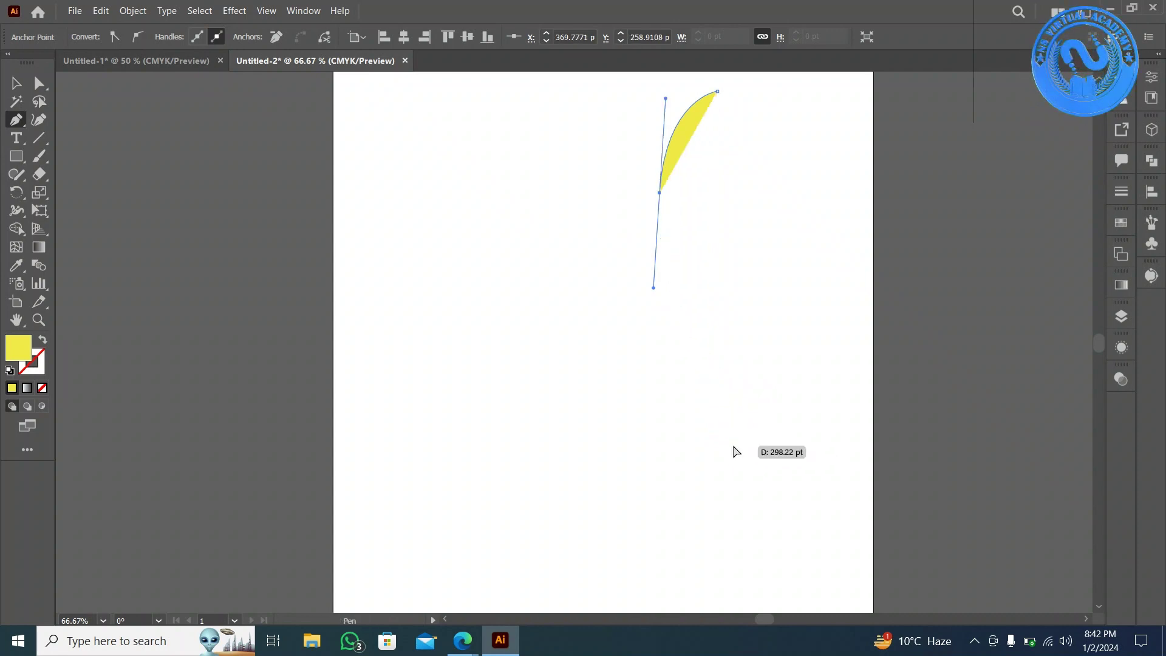
pyautogui.hotkey('ctrl', 'z')
# Redraw the profile from its starting anchor as an S-shaped curve with two smooth points, and remove the last point's outgoing handle.
pyautogui.hotkey('ctrl', '-')
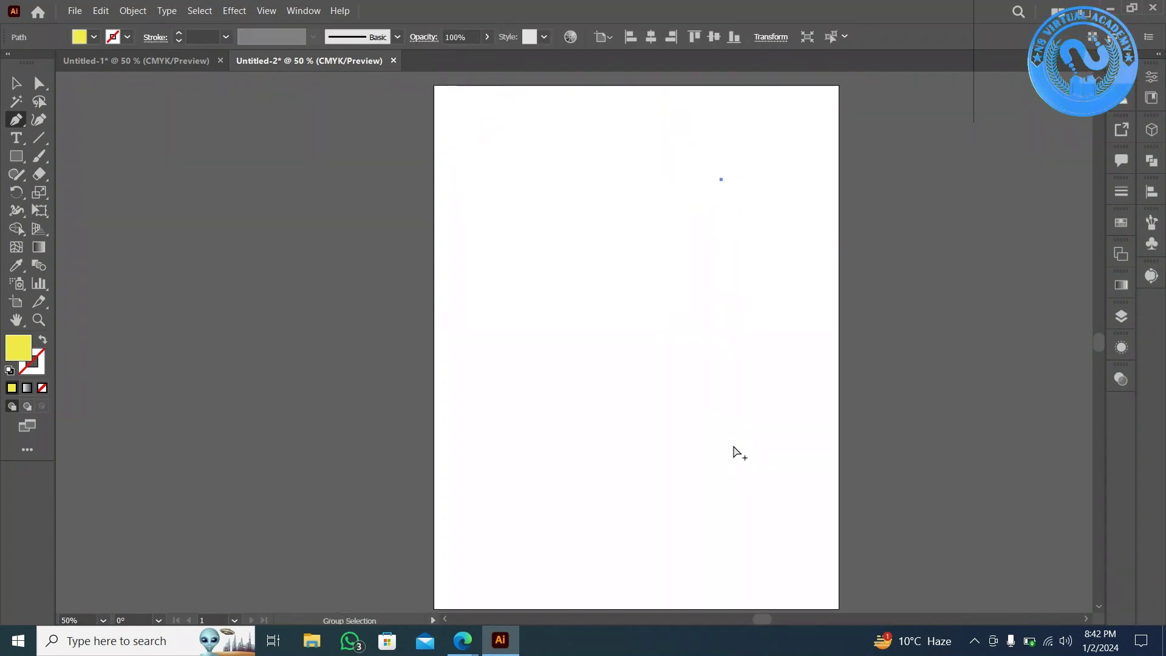
pyautogui.moveTo(692, 290); pyautogui.dragTo(699, 344)
pyautogui.moveTo(748, 423); pyautogui.dragTo(668, 539)
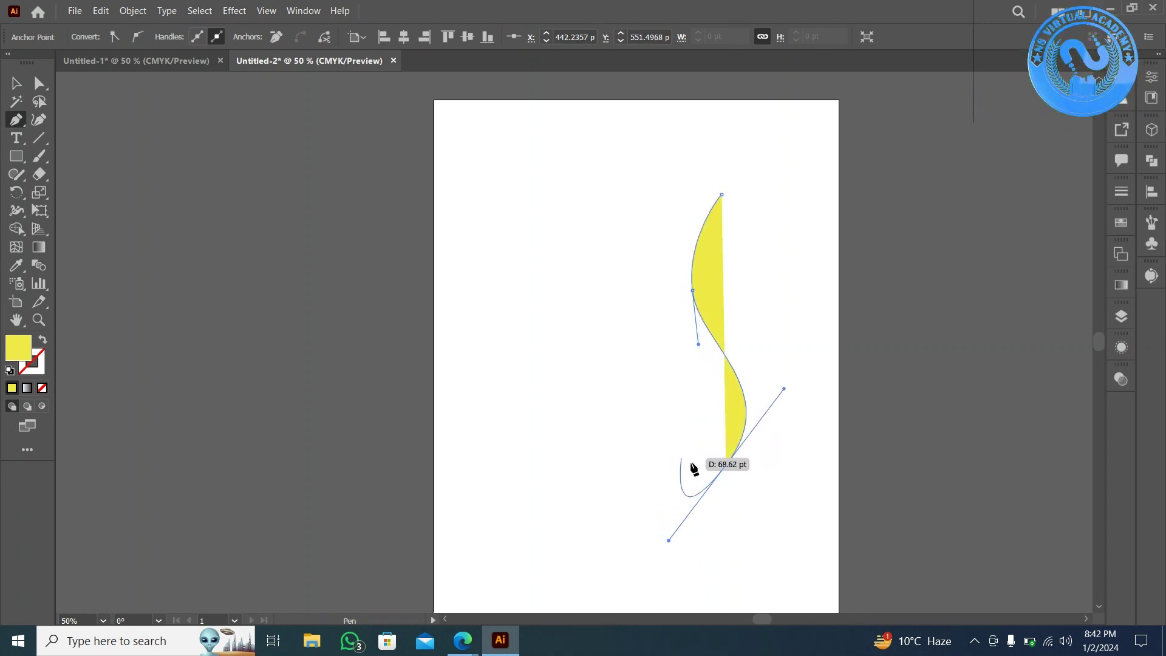
pyautogui.click(725, 464)
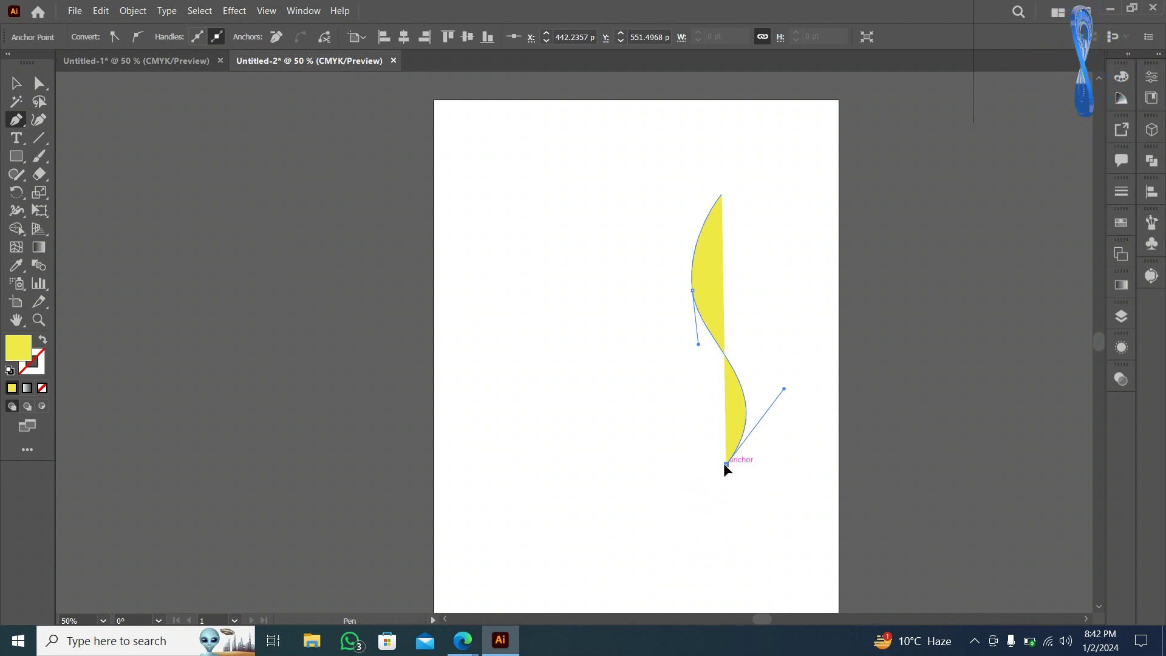
# Extend the vase half-profile with straight Pen segments that form a short neck and a flat stepped base below the curve.
pyautogui.moveTo(692, 495)
pyautogui.mouseDown()
pyautogui.moveTo(668, 518)
pyautogui.moveTo(660, 490)
pyautogui.moveTo(684, 482)
pyautogui.moveTo(673, 501)
pyautogui.mouseUp()
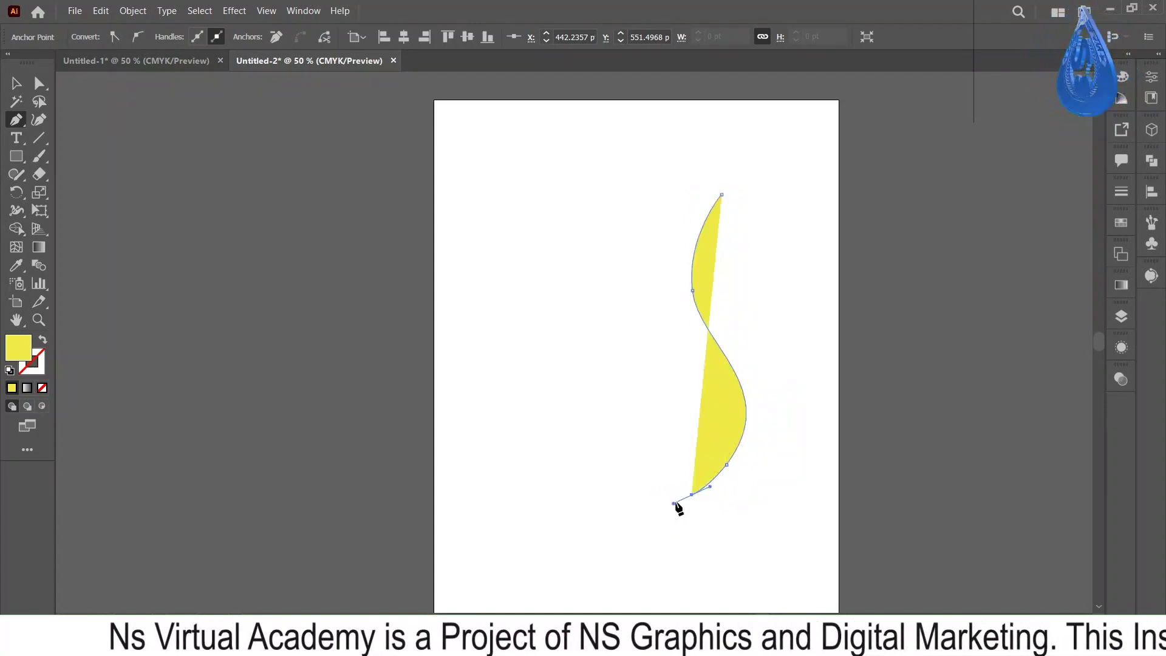
pyautogui.hotkey('ctrl', 'z')
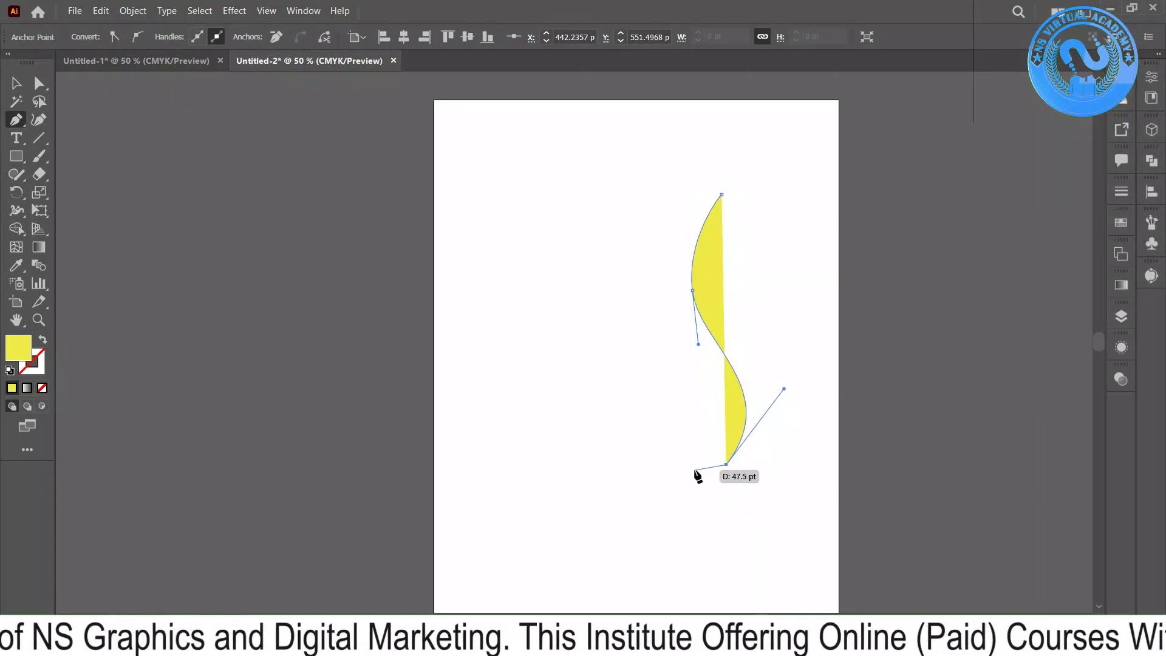
pyautogui.click(698, 487)
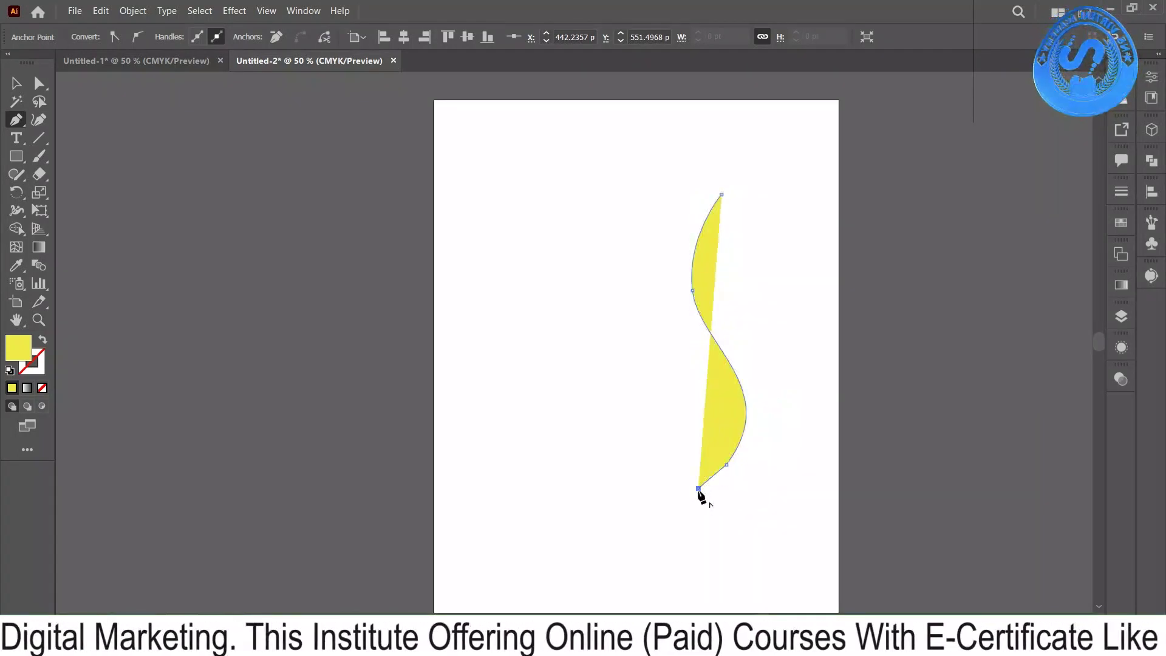
pyautogui.click(698, 510)
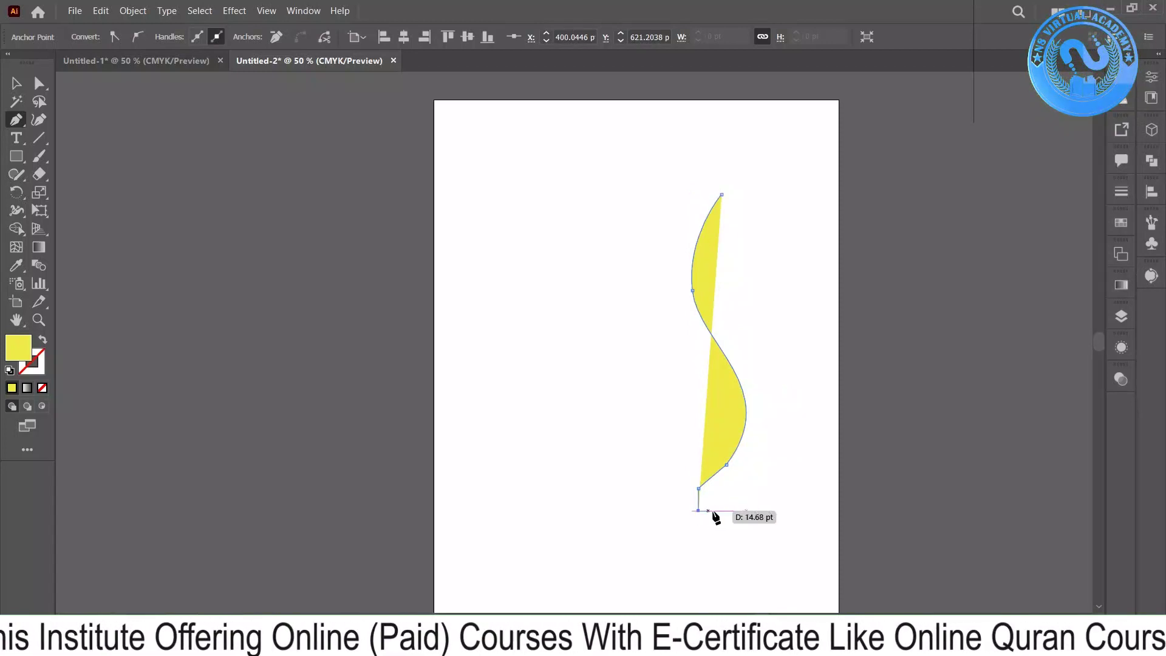
pyautogui.click(742, 510)
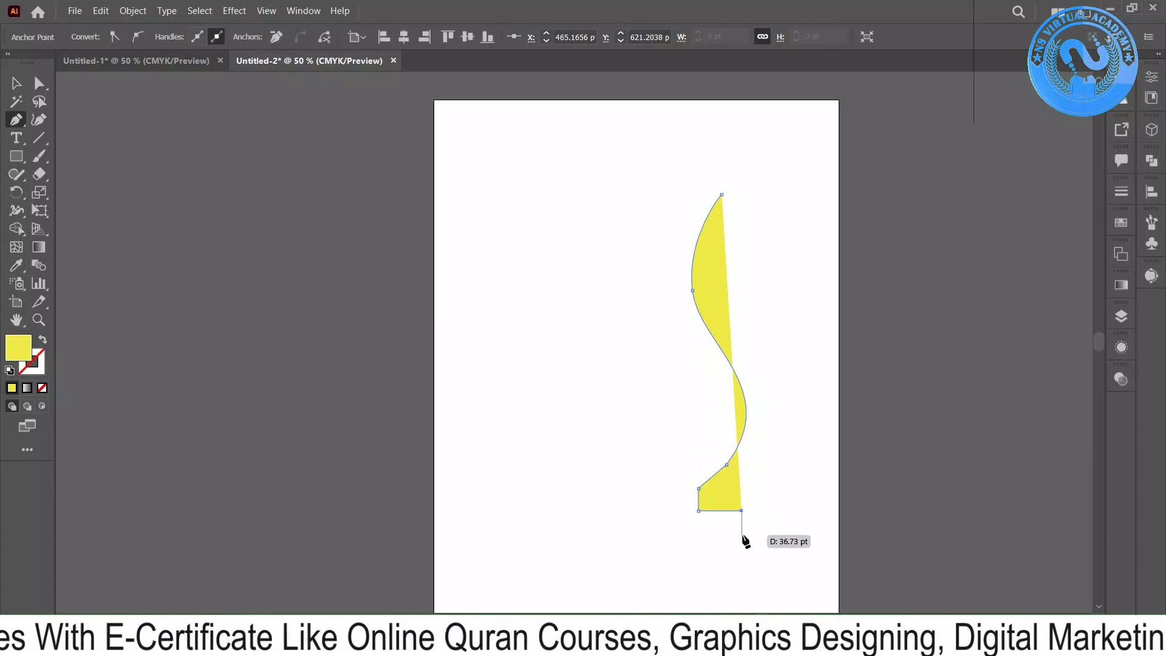
pyautogui.click(742, 534)
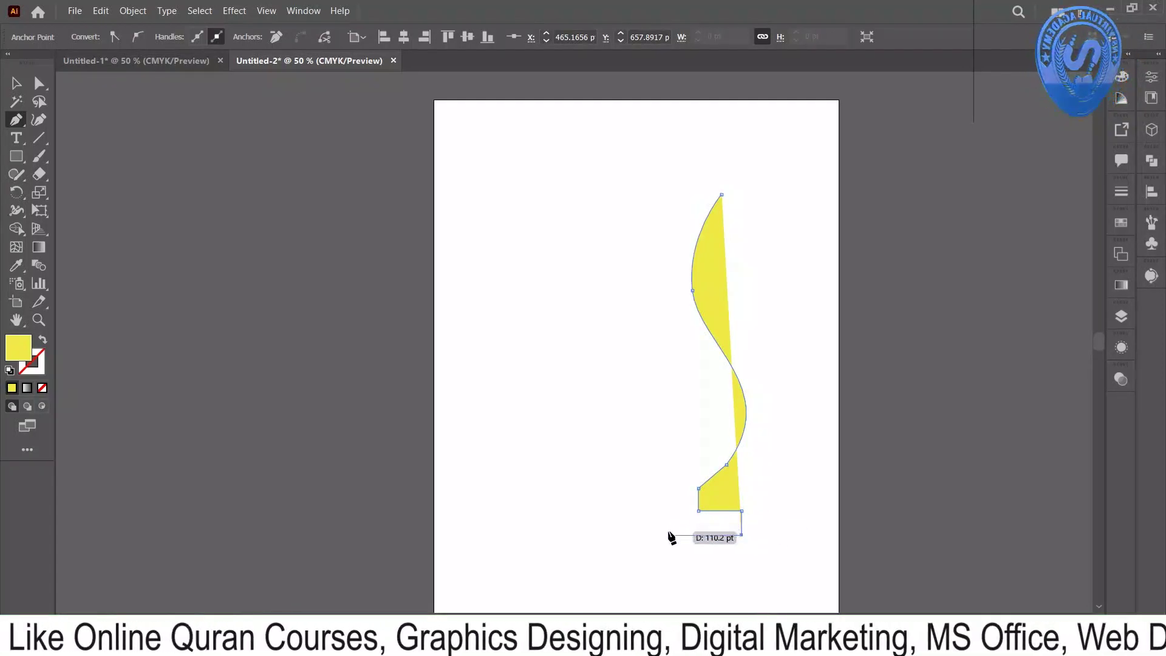
pyautogui.click(669, 534)
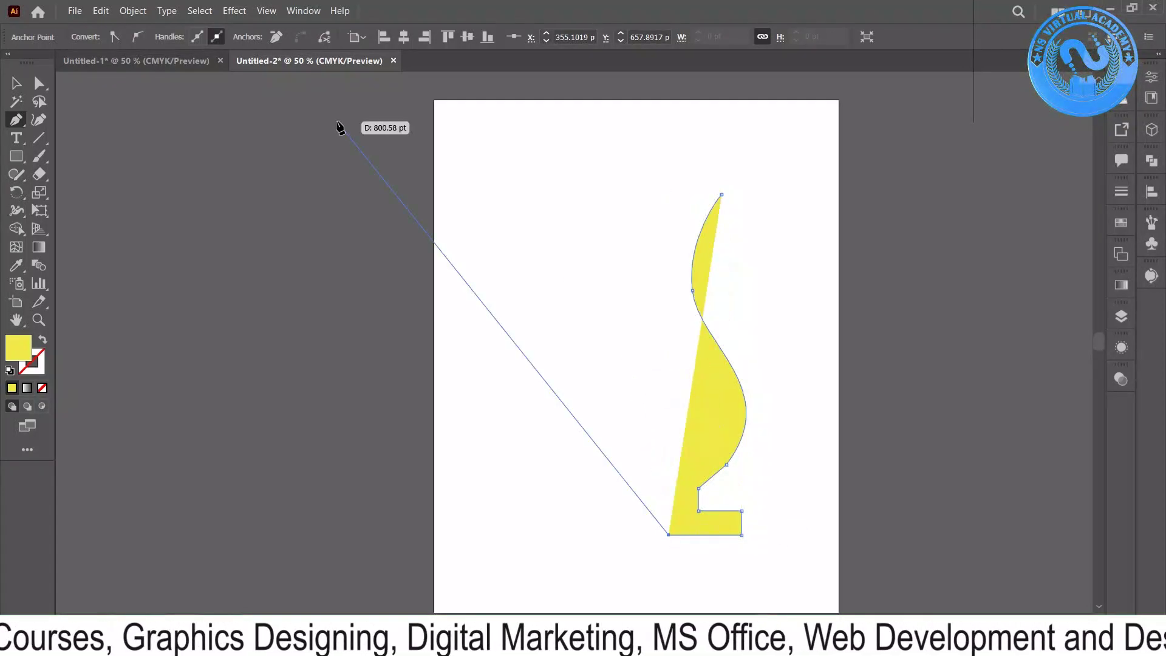
# Swap the profile path's fill and stroke so it has a yellow outline and no fill.
pyautogui.click(17, 85)
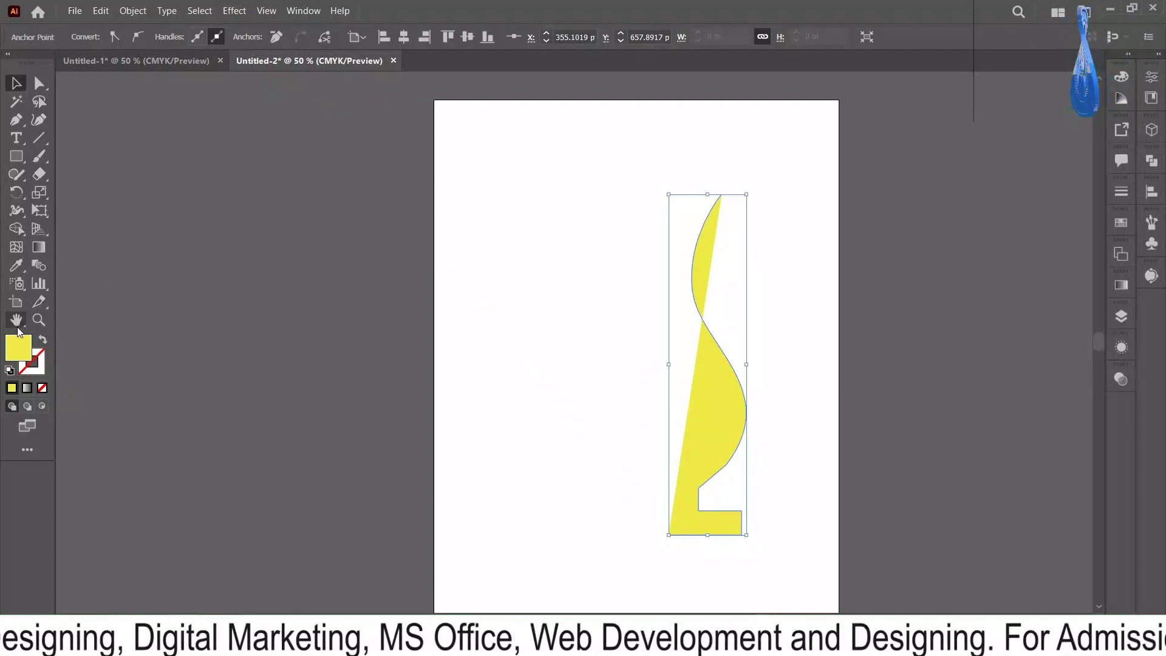
pyautogui.click(43, 339)
pyautogui.click(548, 389)
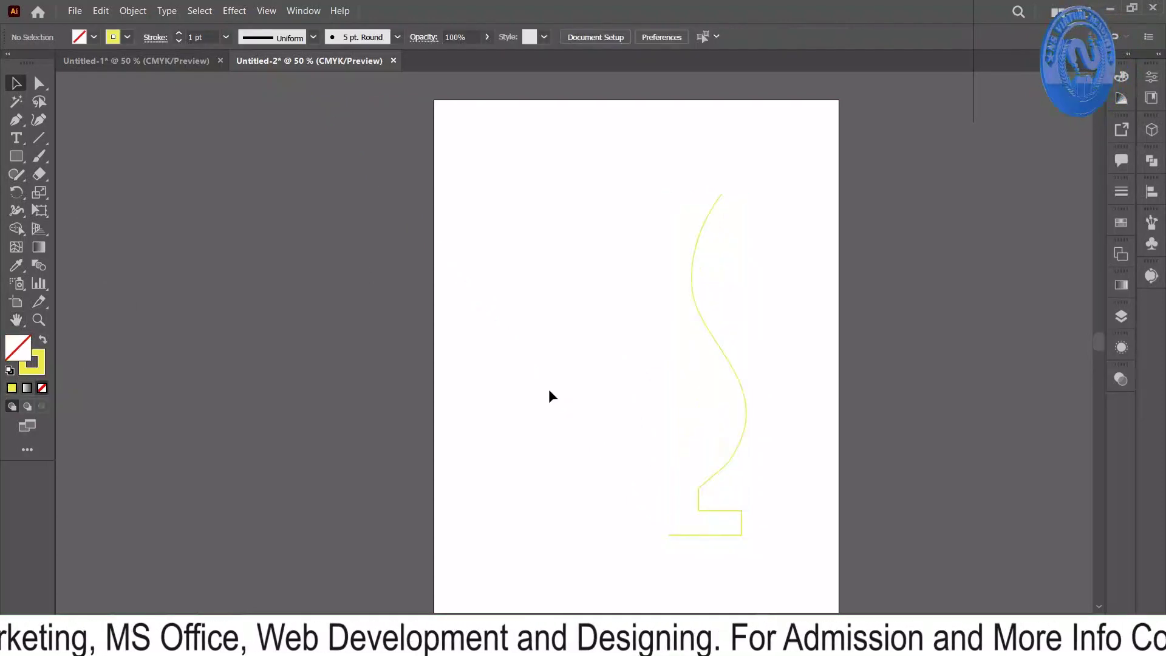
# Set the profile path's stroke weight to 8 pt with a round cap and round join corners.
pyautogui.hscroll(3, 548, 389)
pyautogui.click(596, 371)
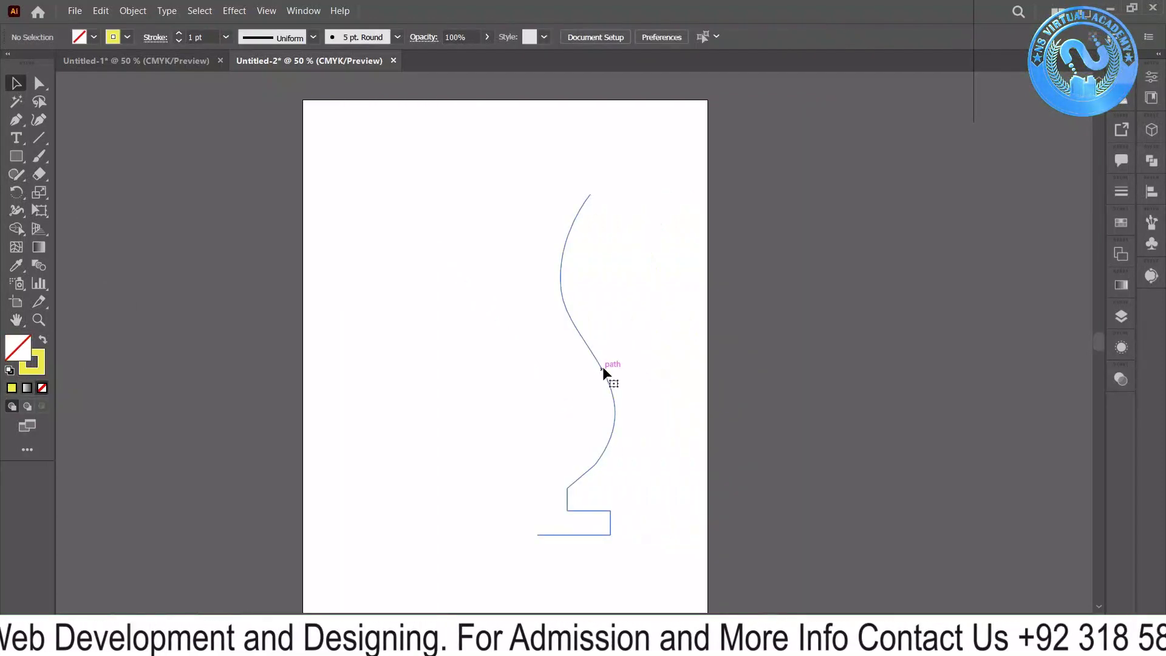
pyautogui.click(226, 37)
pyautogui.click(245, 220)
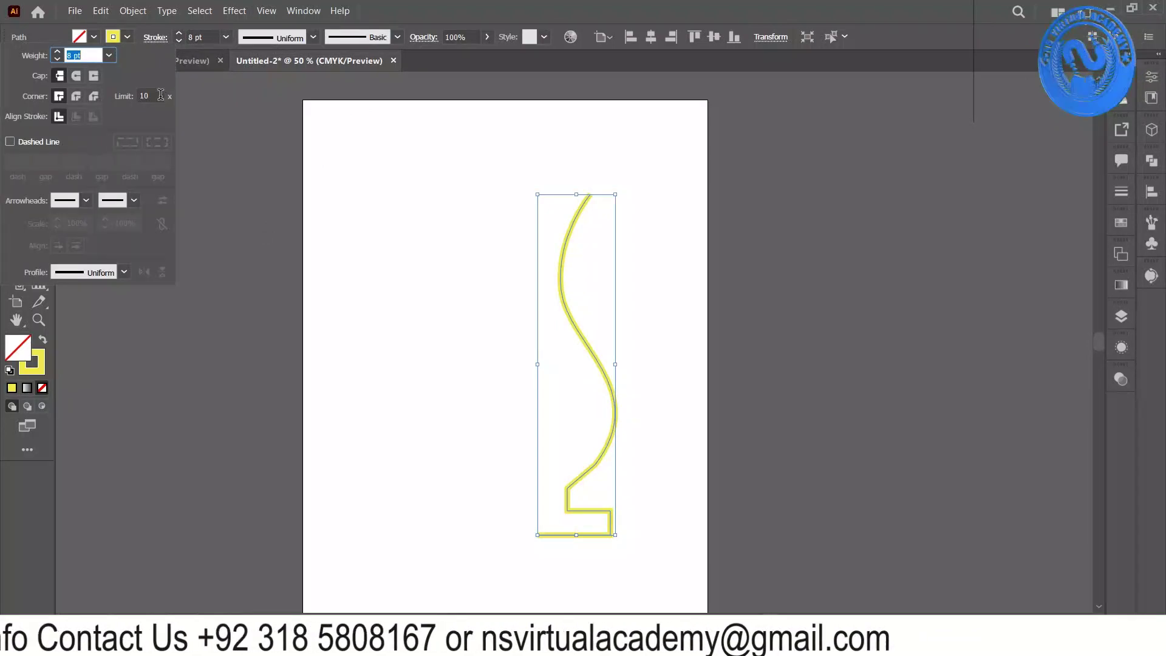
pyautogui.click(155, 37)
pyautogui.click(77, 95)
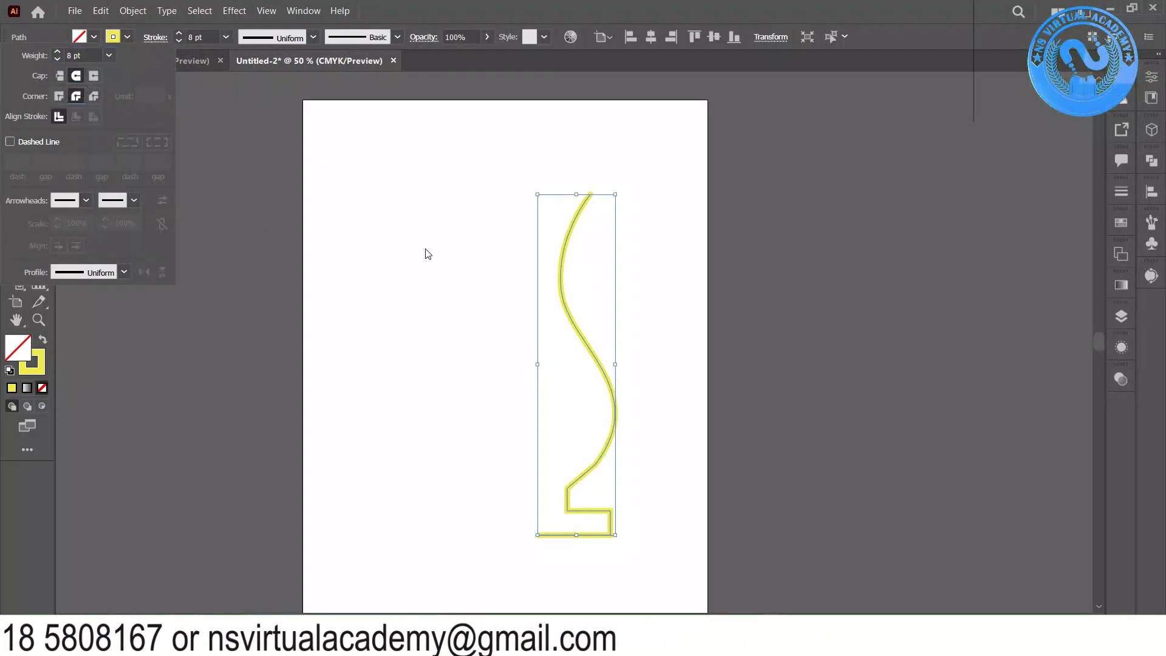
pyautogui.click(427, 253)
# Change the profile path's stroke colour to light blue.
pyautogui.hscroll(-5, 427, 254)
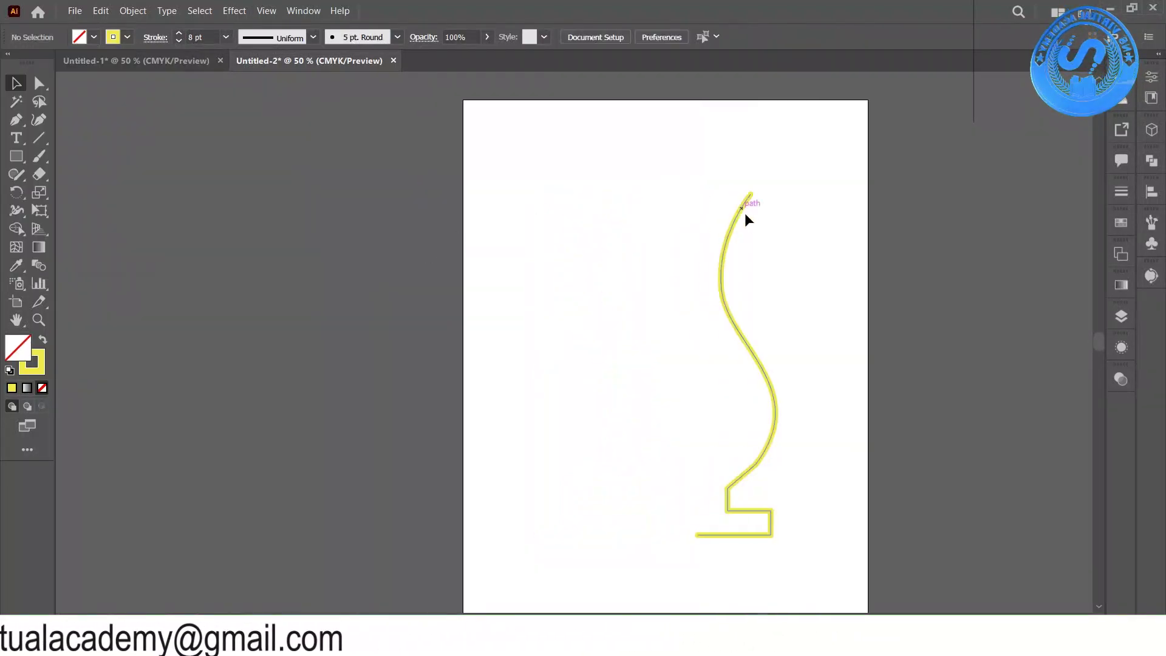
pyautogui.moveTo(760, 223); pyautogui.dragTo(607, 384)
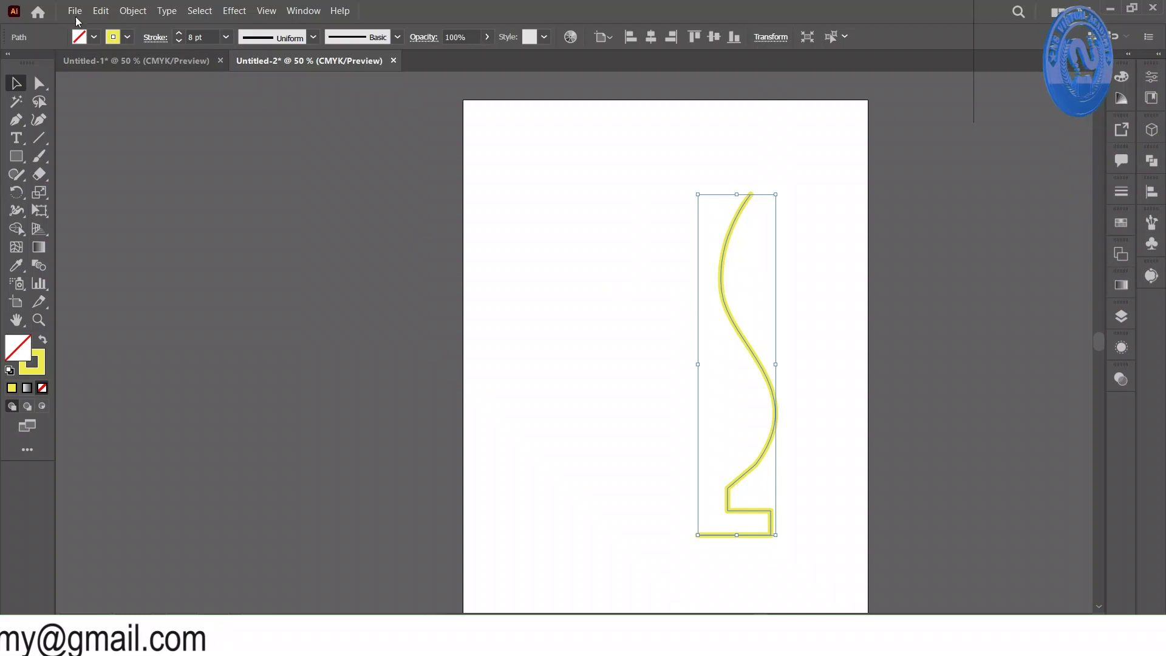
pyautogui.click(127, 37)
pyautogui.click(104, 73)
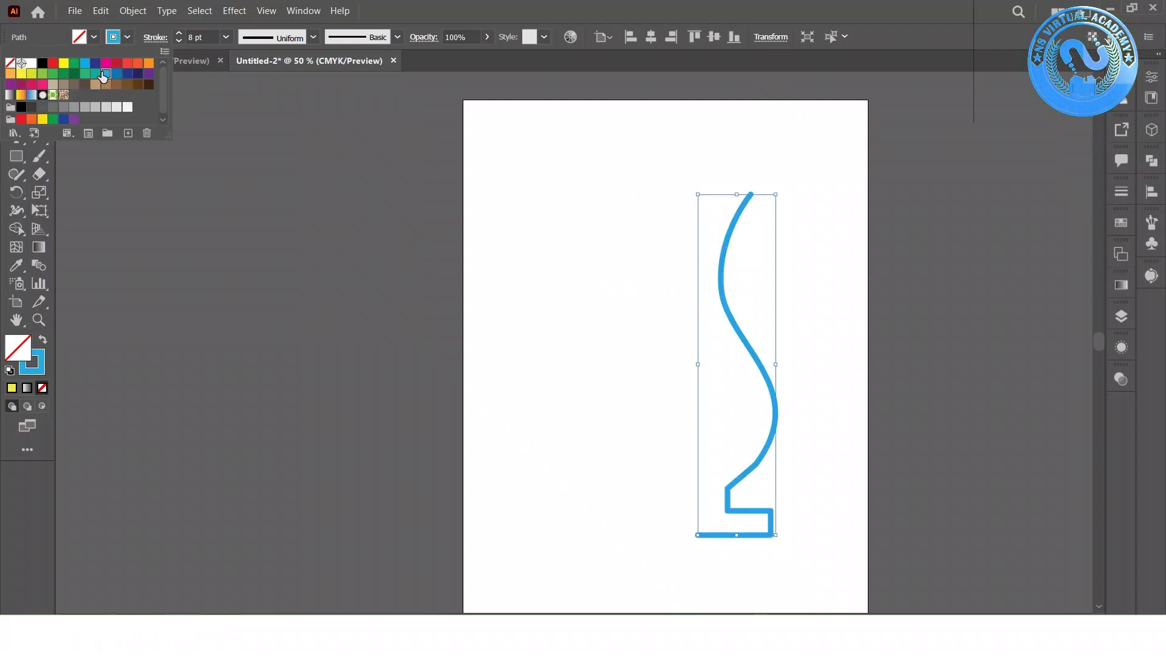
# Apply the 3D Revolve effect to the blue profile and move the resulting vase off the artboard to its right.
pyautogui.hscroll(6, 566, 221)
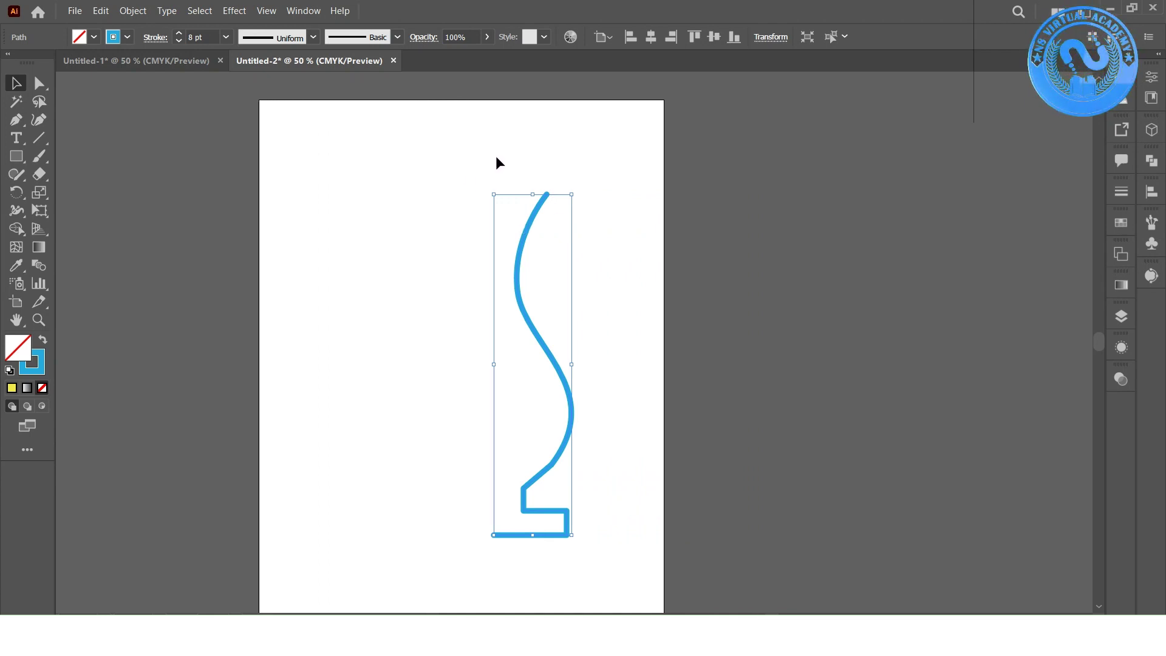
pyautogui.click(235, 11)
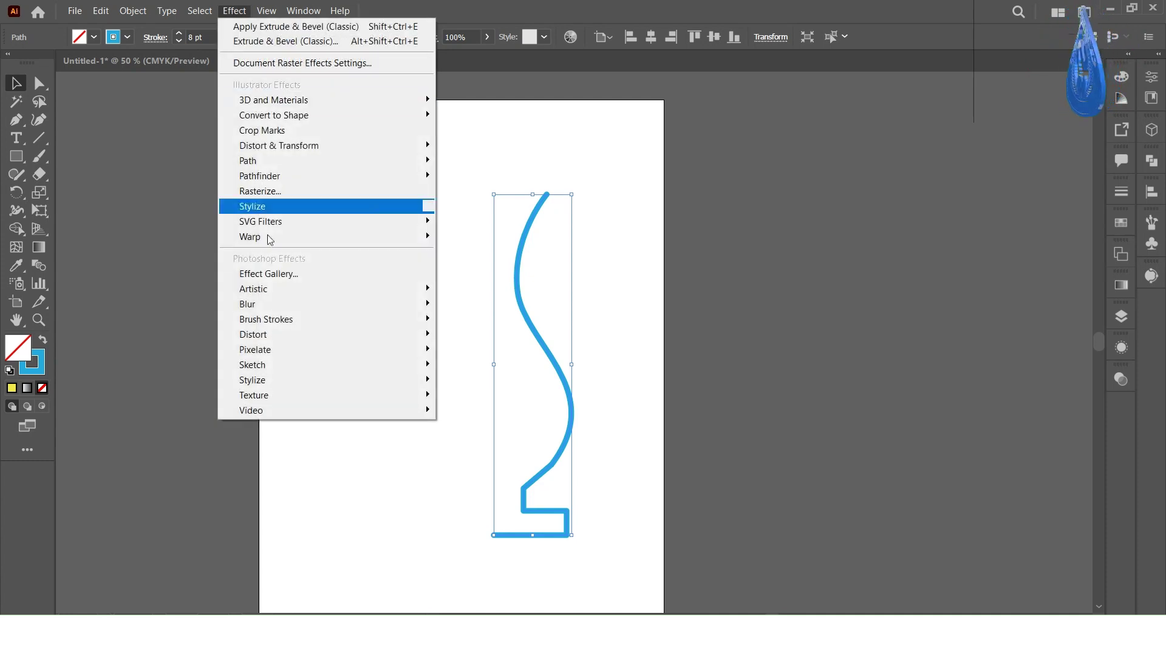
pyautogui.moveTo(296, 103)
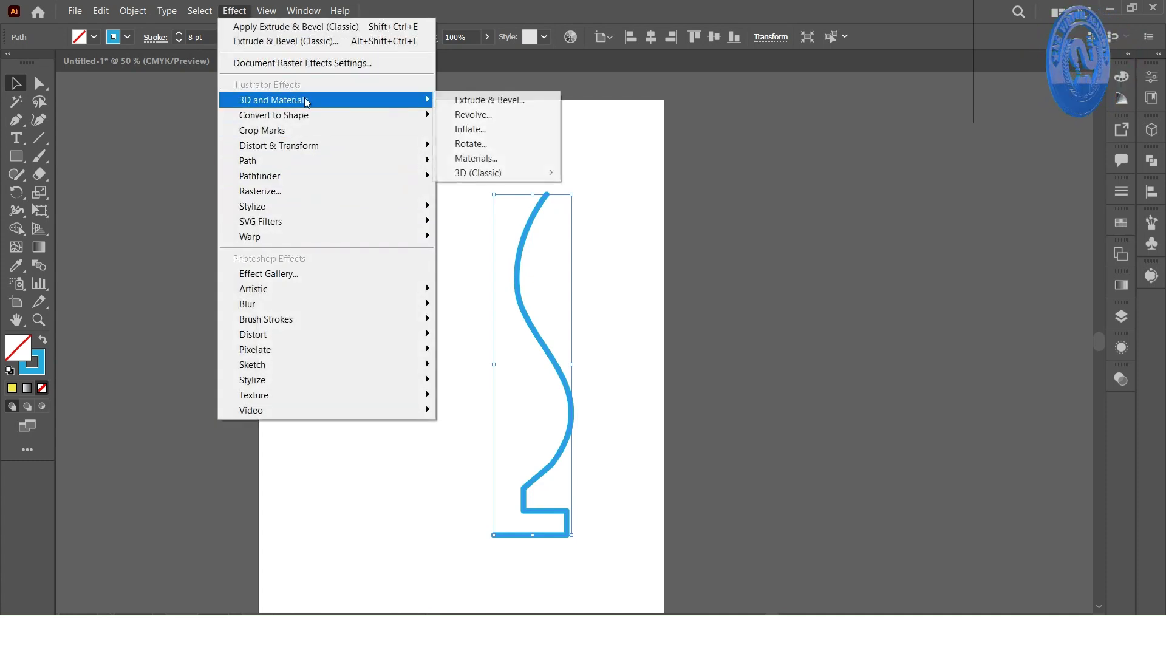
pyautogui.moveTo(543, 178)
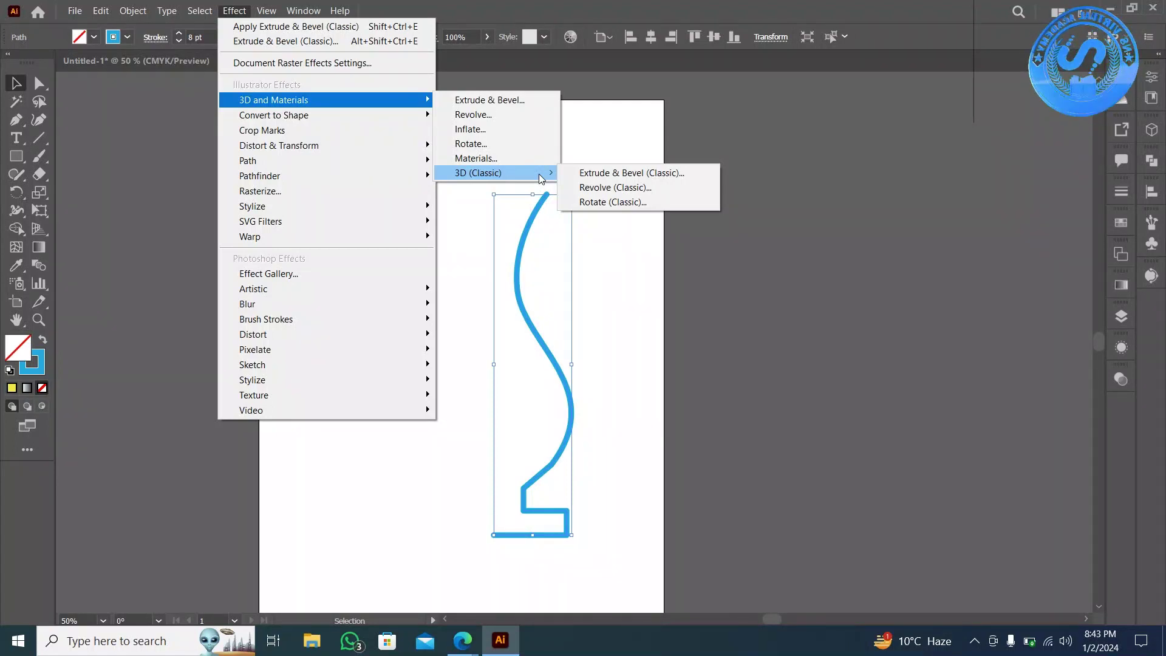
pyautogui.click(487, 116)
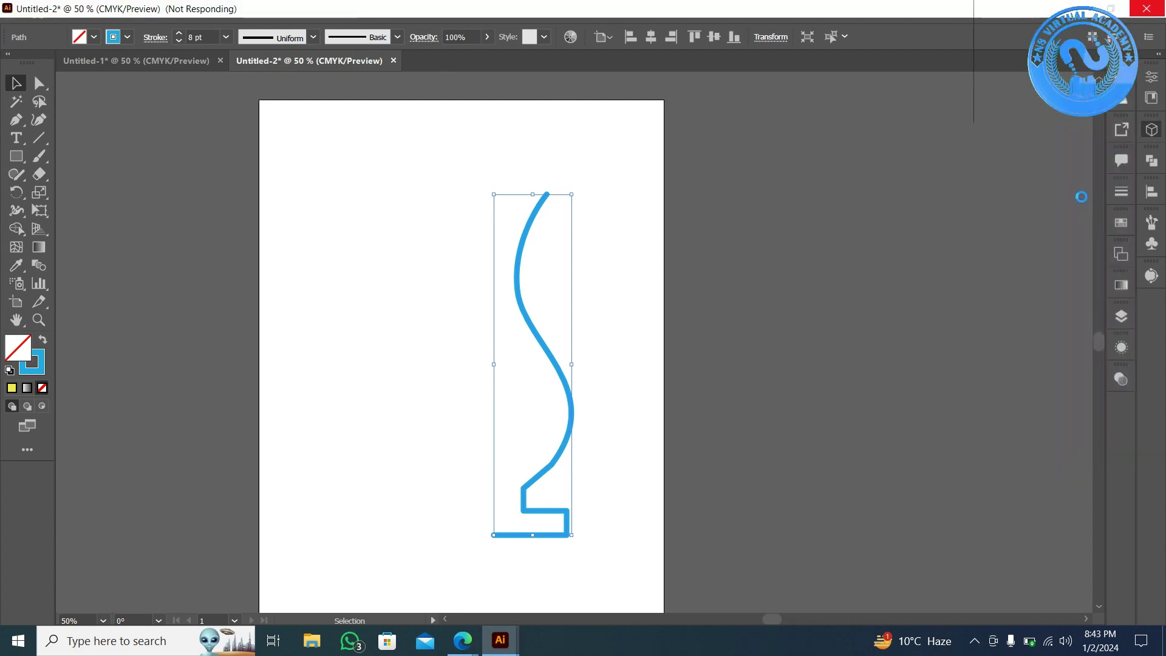
pyautogui.hotkey('alt', 'Tab')
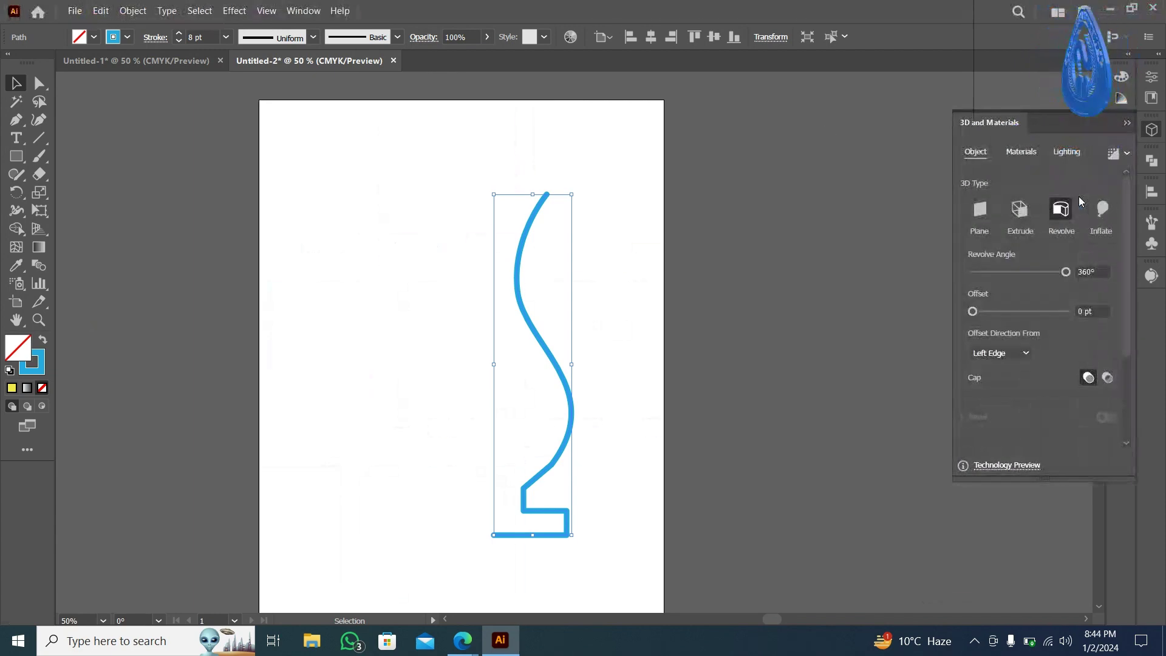
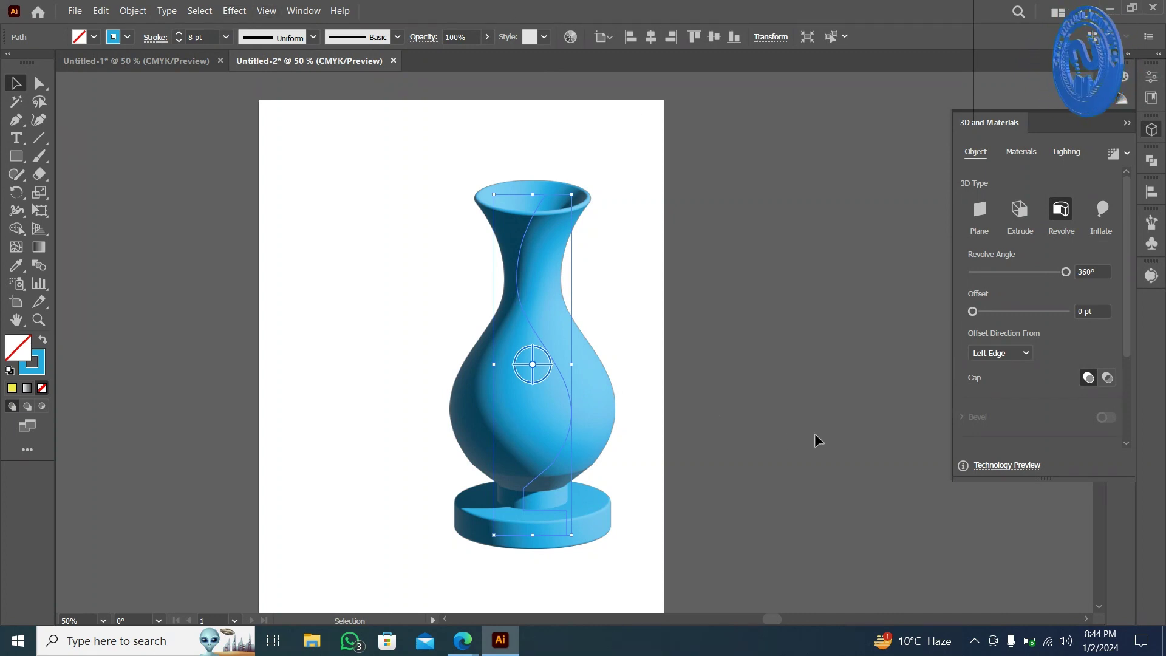
pyautogui.moveTo(507, 371); pyautogui.dragTo(851, 360)
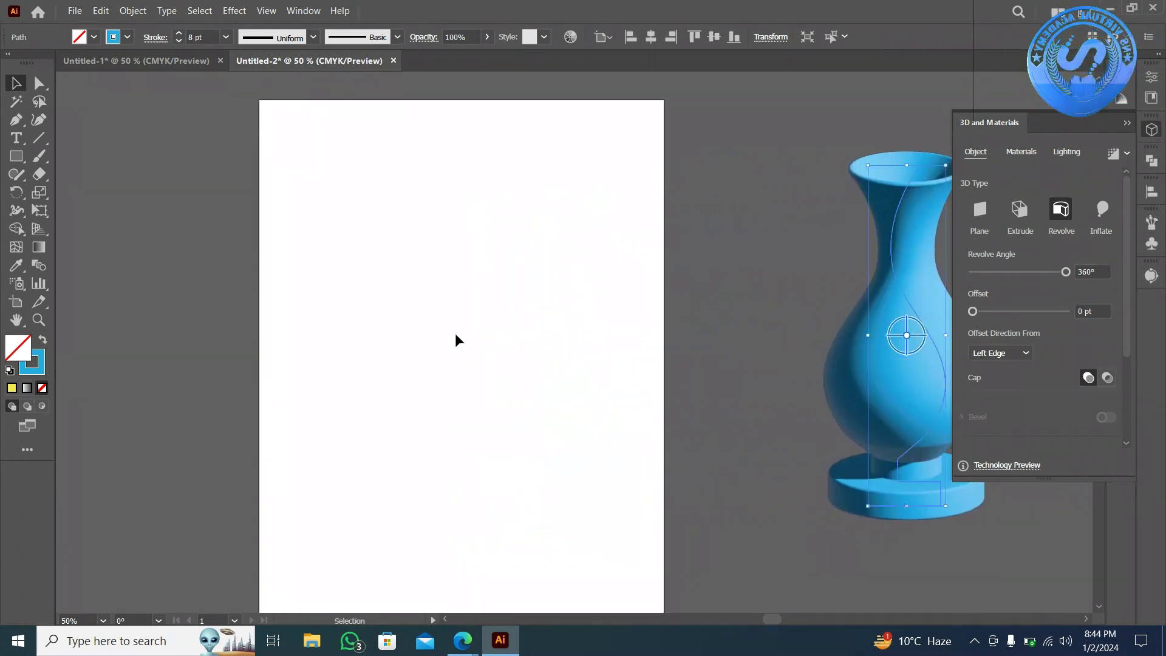
# Draw a rounded square on the artboard, increase its corner rounding, and shift it toward the artboard's middle.
pyautogui.click(19, 156)
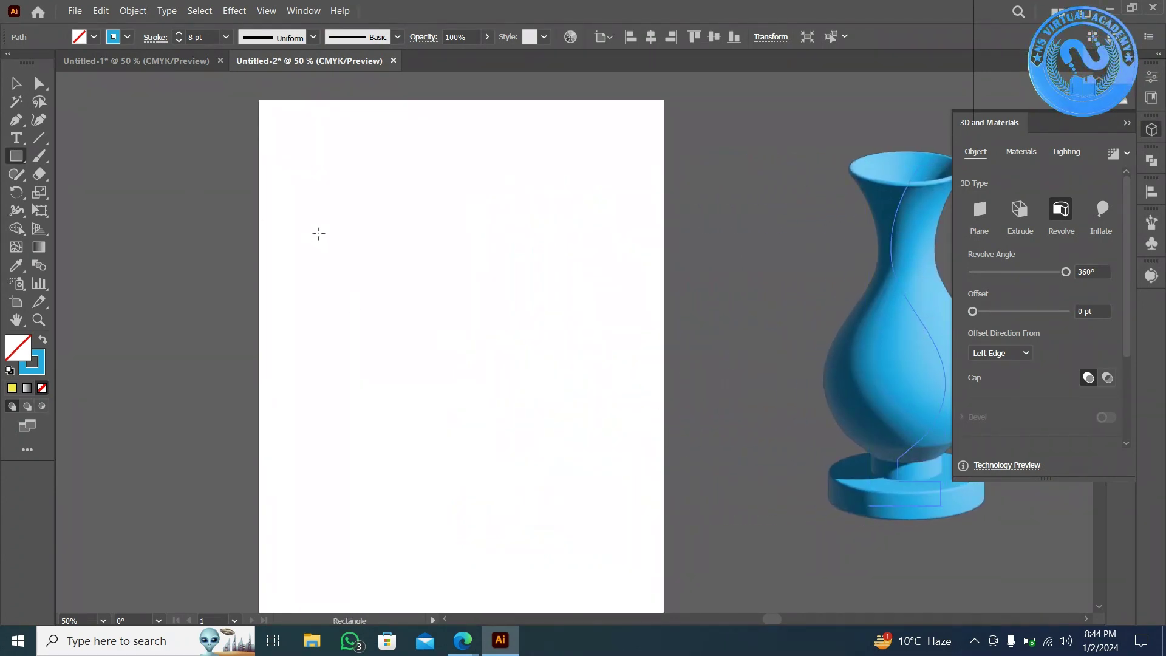
pyautogui.moveTo(9, 160); pyautogui.dragTo(67, 172)
pyautogui.moveTo(377, 287)
pyautogui.mouseDown()
pyautogui.moveTo(463, 328)
pyautogui.moveTo(463, 357)
pyautogui.moveTo(484, 386)
pyautogui.mouseUp()
pyautogui.press('v')
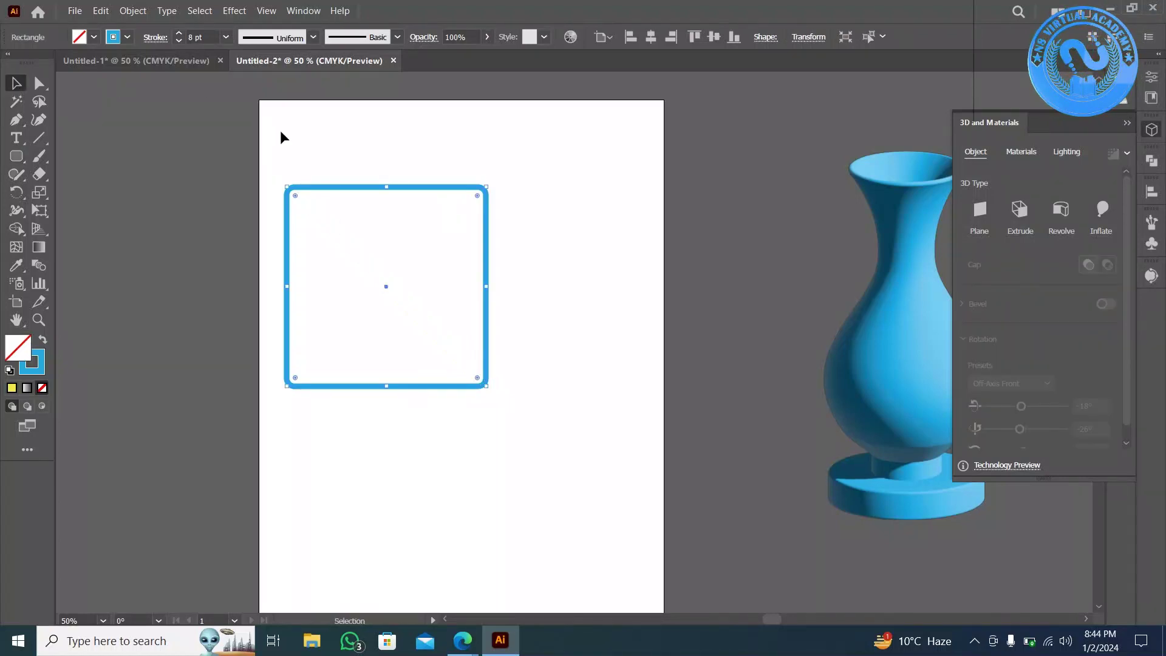
pyautogui.moveTo(325, 189); pyautogui.dragTo(362, 283)
# Move the revolved vase farther away, below and to the right of the artboard, and deselect it.
pyautogui.moveTo(17, 156); pyautogui.dragTo(61, 192)
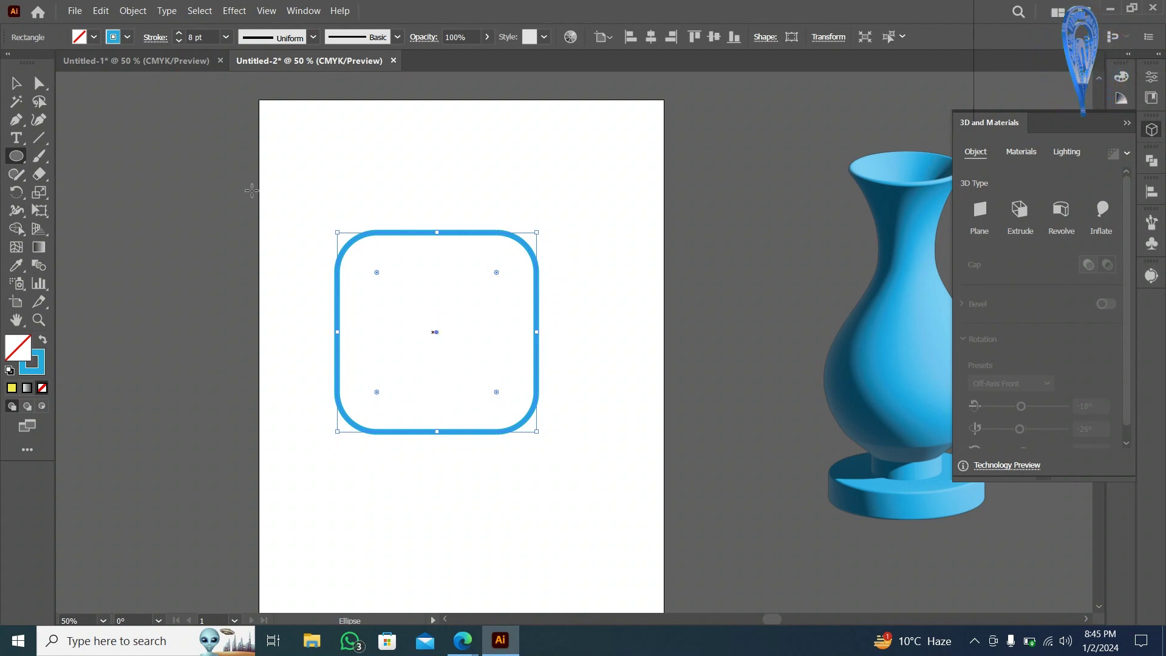
pyautogui.press('v')
pyautogui.click(414, 183)
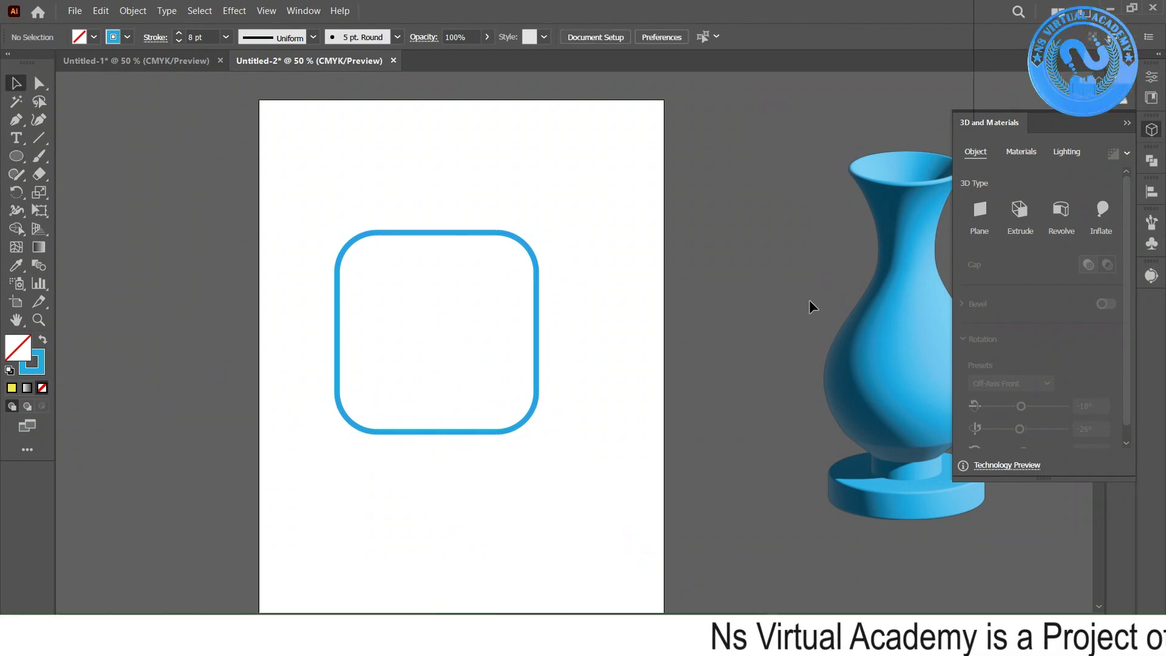
pyautogui.click(867, 317)
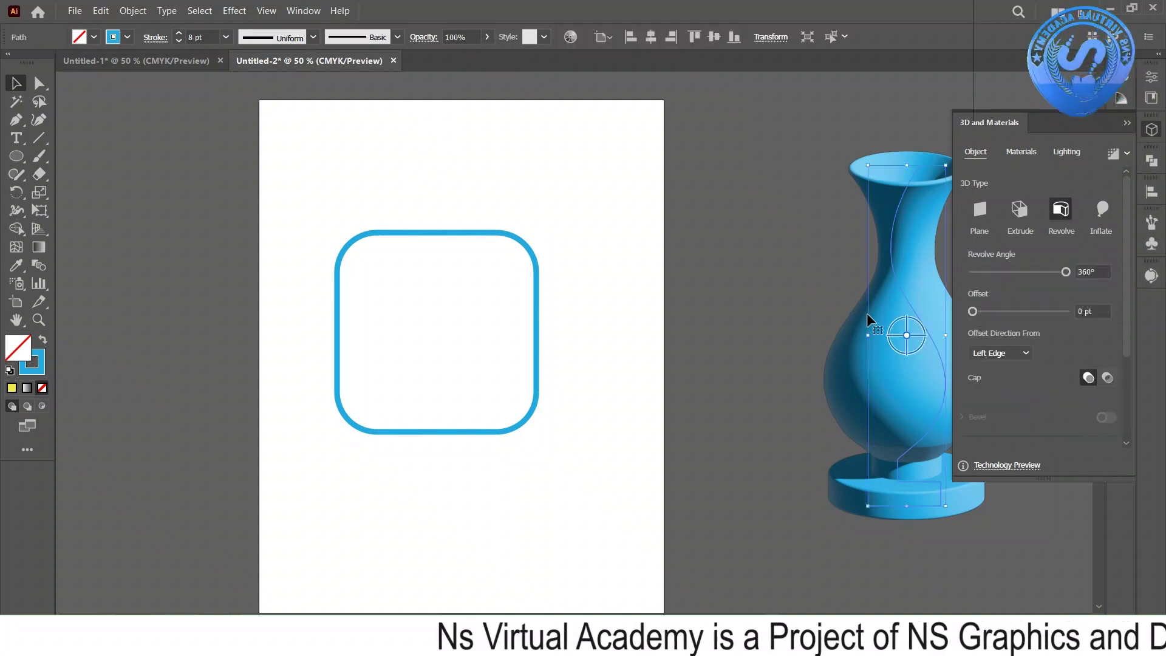
pyautogui.moveTo(866, 312); pyautogui.dragTo(1076, 589)
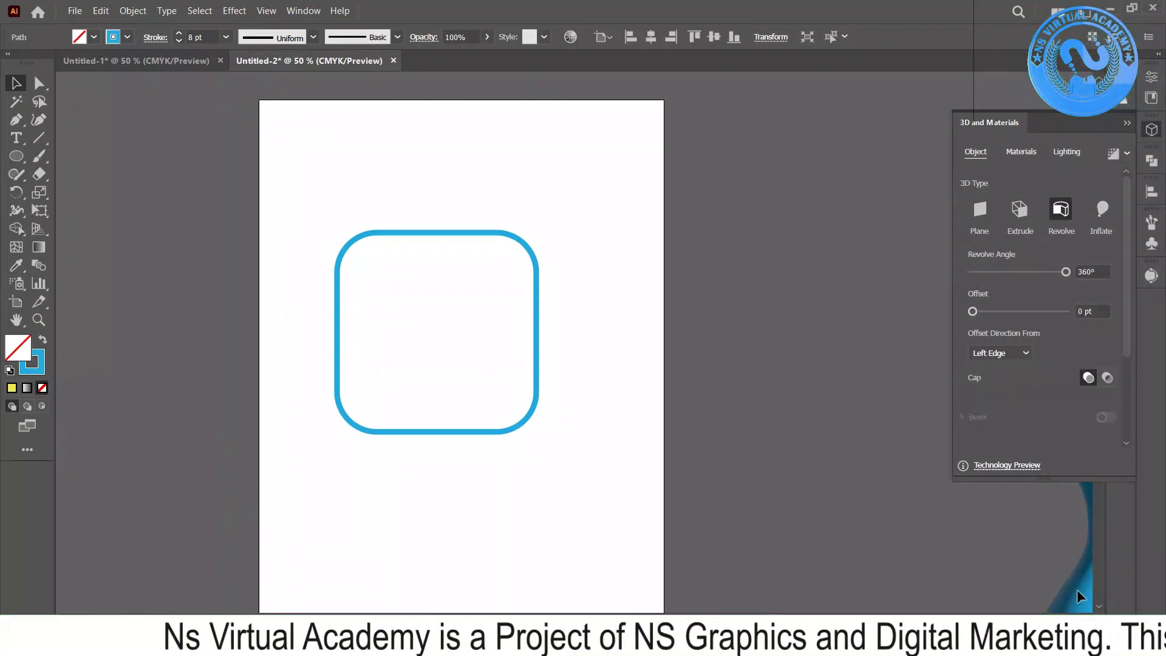
pyautogui.click(399, 300)
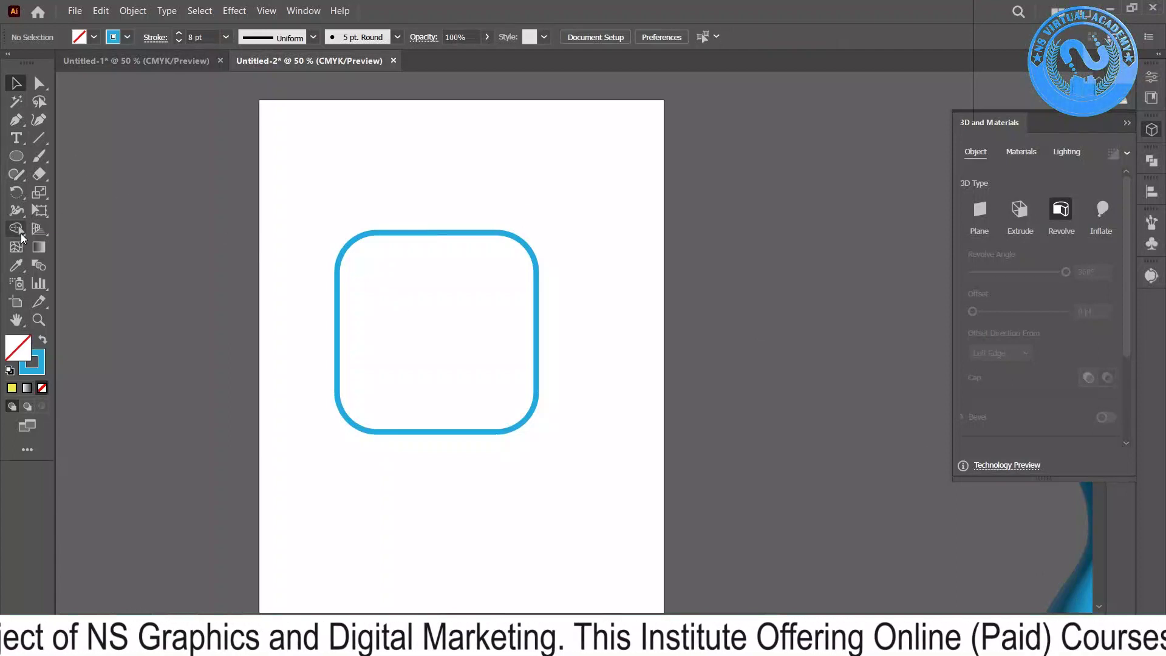
# Draw a small circle with the Ellipse tool, centred inside the rounded square.
pyautogui.click(9, 155)
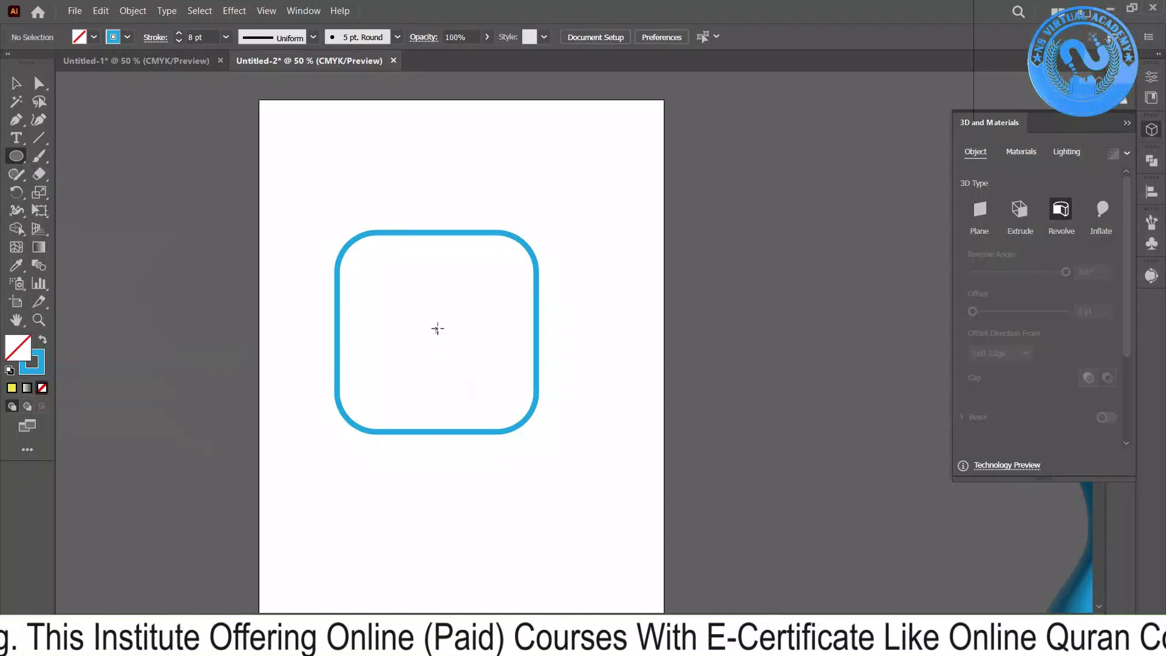
pyautogui.moveTo(435, 331); pyautogui.dragTo(460, 373)
pyautogui.press('v')
# Swap fill and stroke on the rounded square and circle for a solid blue fill, and make them a compound path.
pyautogui.moveTo(265, 183); pyautogui.dragTo(450, 436)
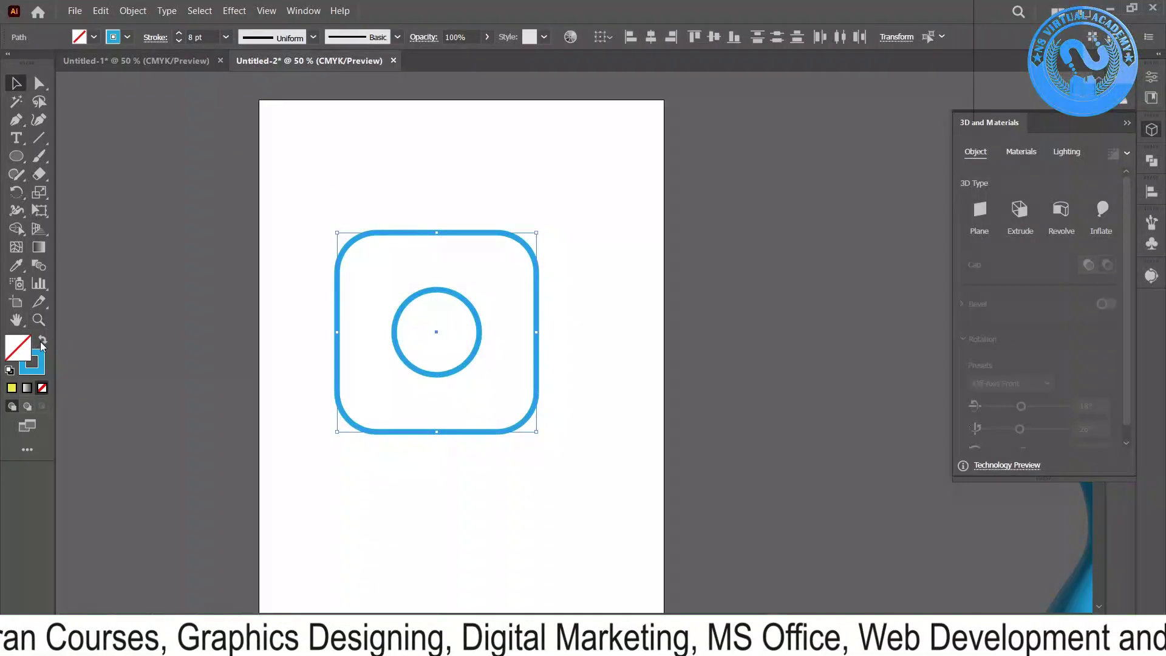
pyautogui.click(42, 340)
pyautogui.click(511, 486)
pyautogui.click(389, 252)
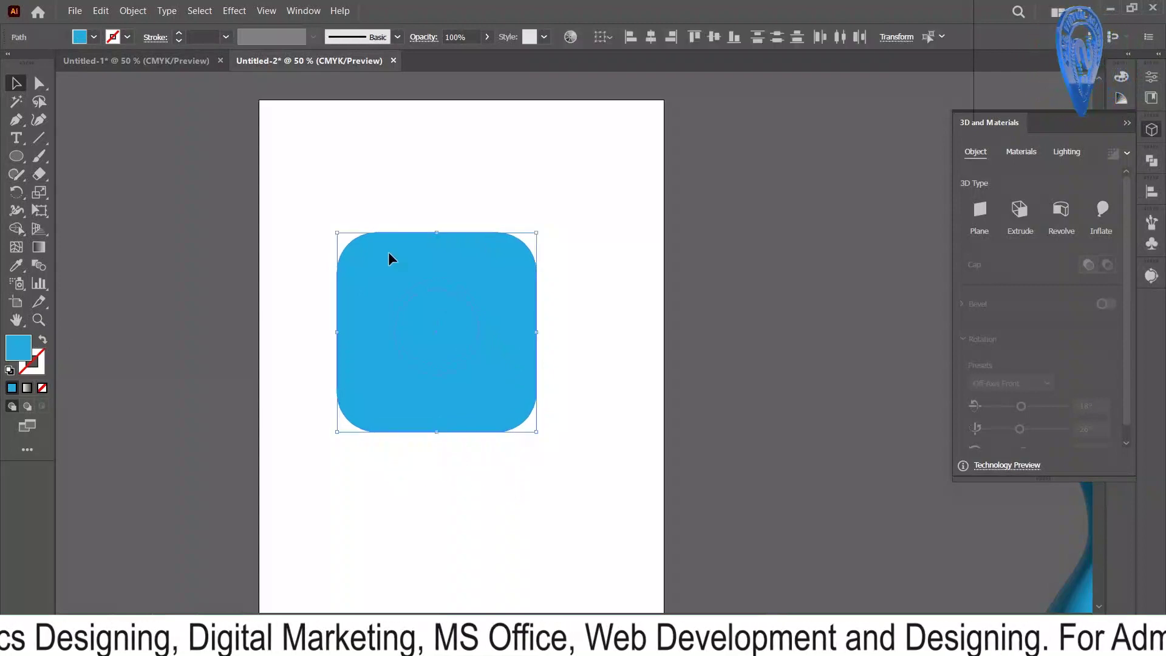
pyautogui.rightClick(389, 252)
pyautogui.moveTo(509, 450)
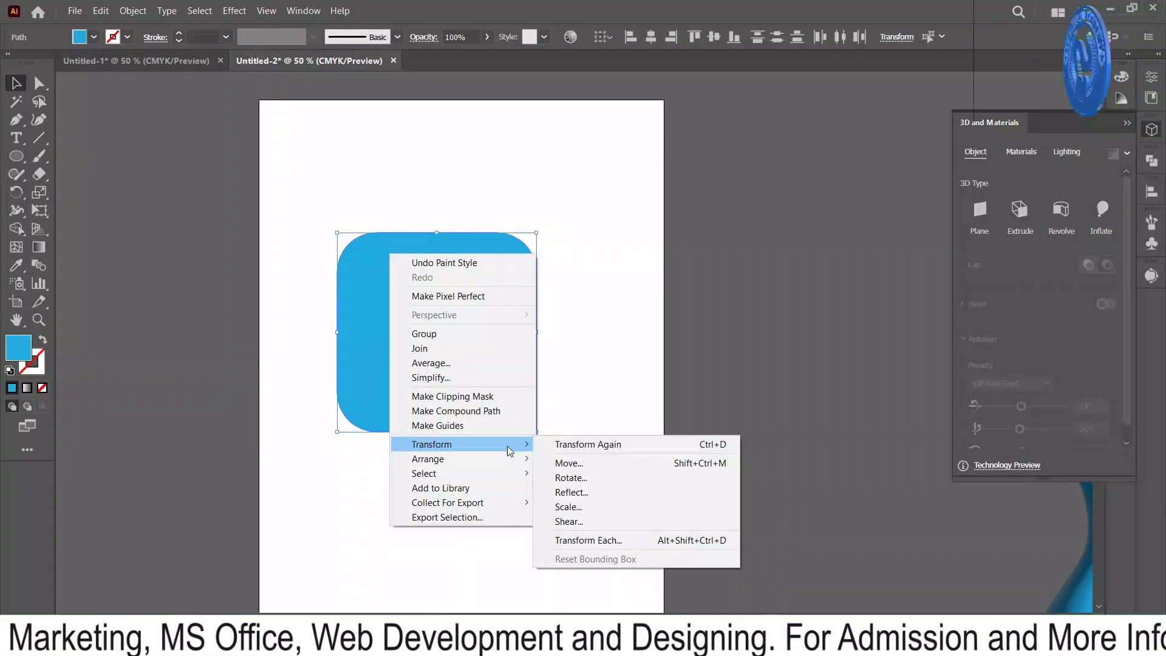
pyautogui.click(498, 416)
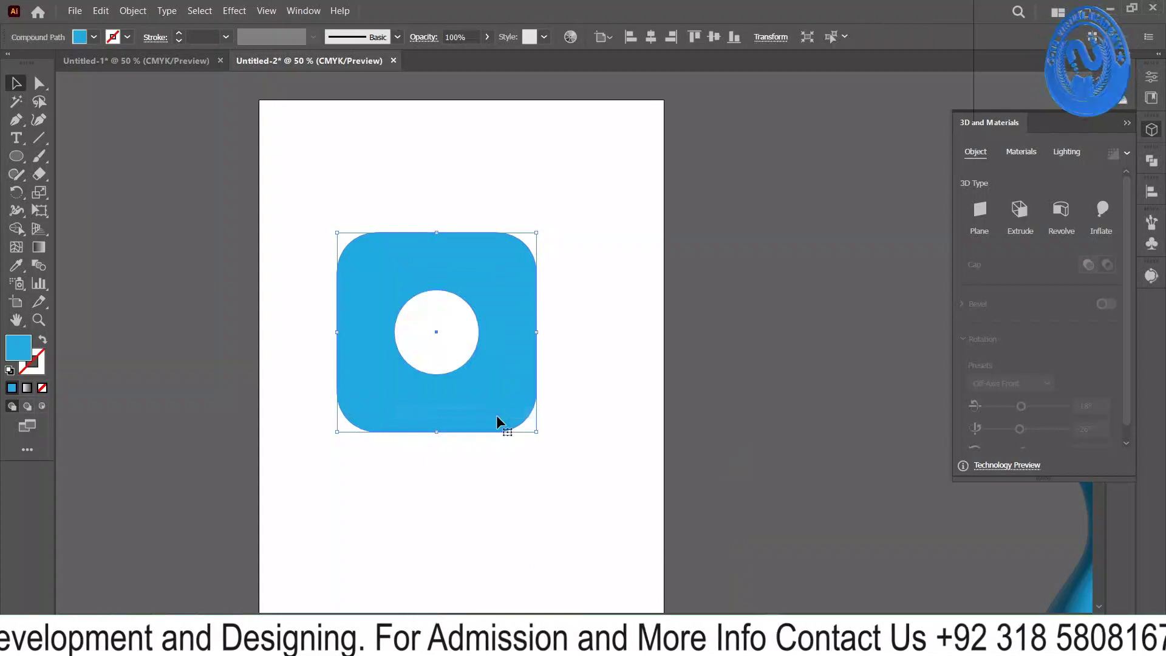
# Undo the compound path and enlarge the inner circle proportionally about its centre to about 167 pt in diameter.
pyautogui.click(584, 311)
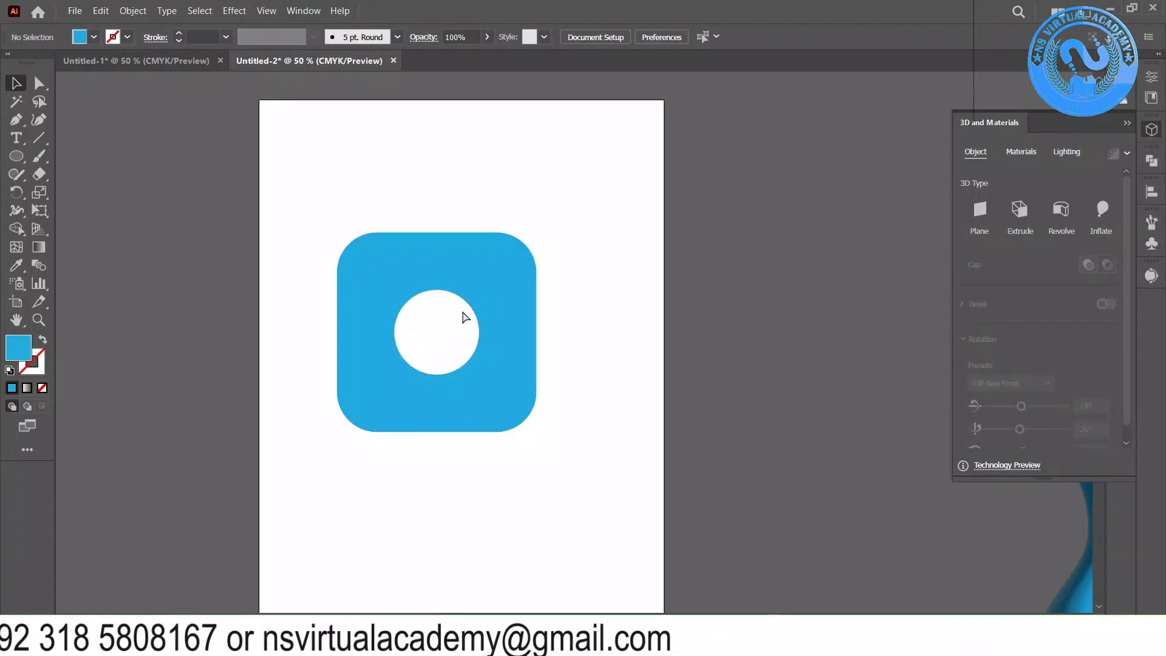
pyautogui.hotkey('ctrl', 'z')
pyautogui.hotkey('ctrl', 'shift', 'a')
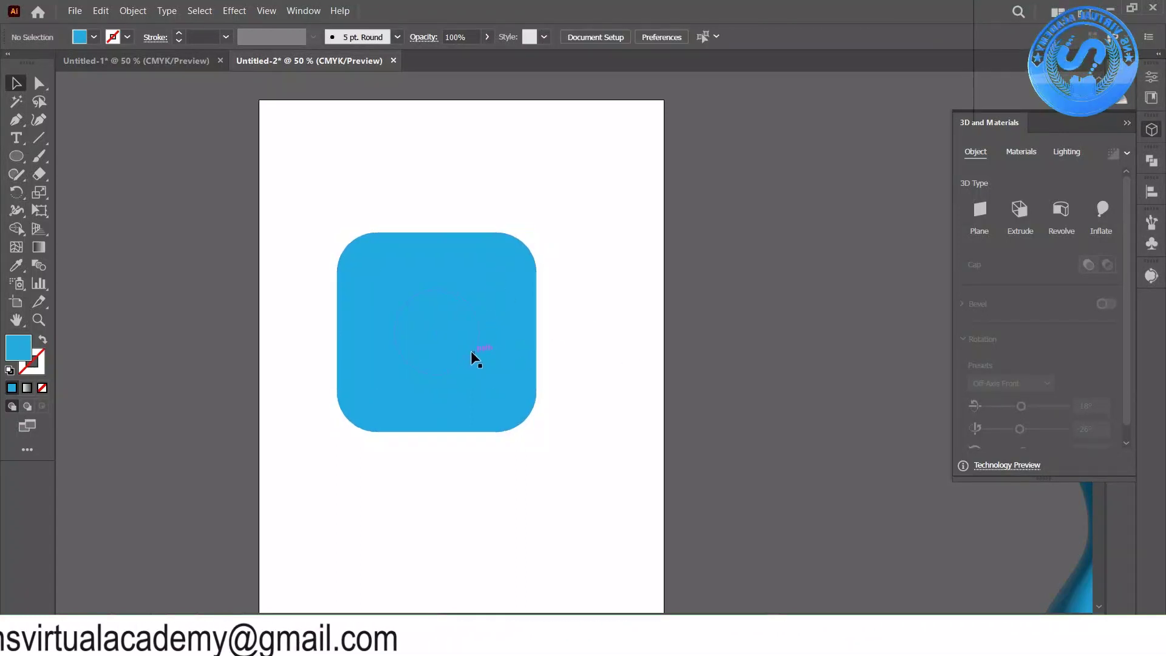
pyautogui.click(465, 352)
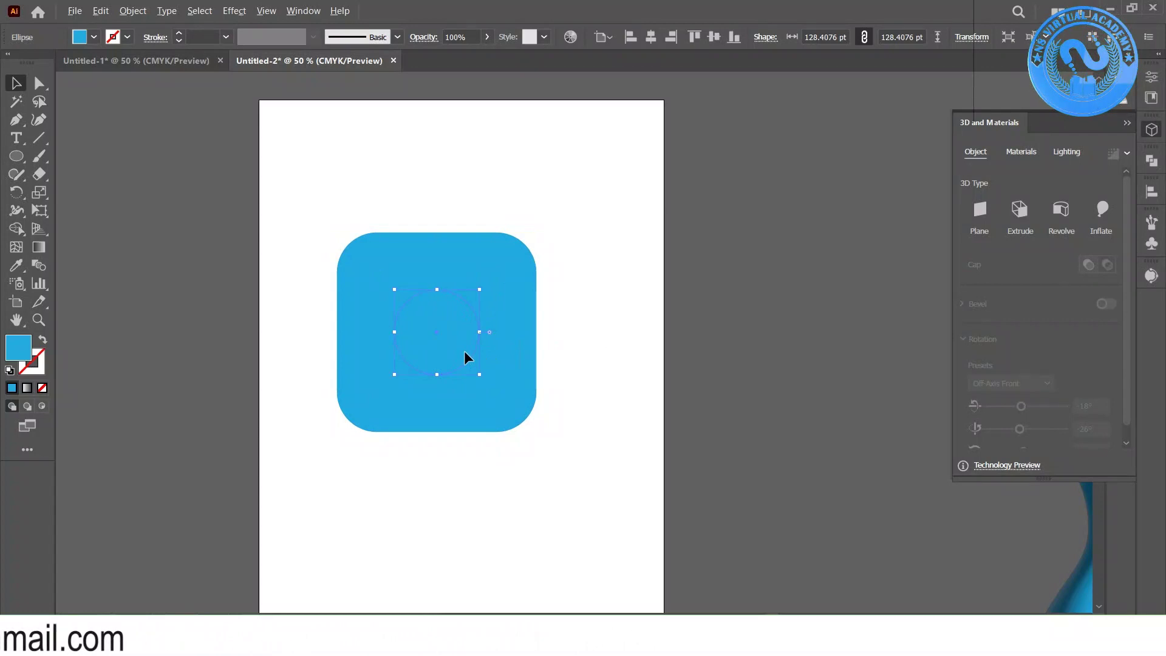
pyautogui.moveTo(479, 330); pyautogui.dragTo(494, 333)
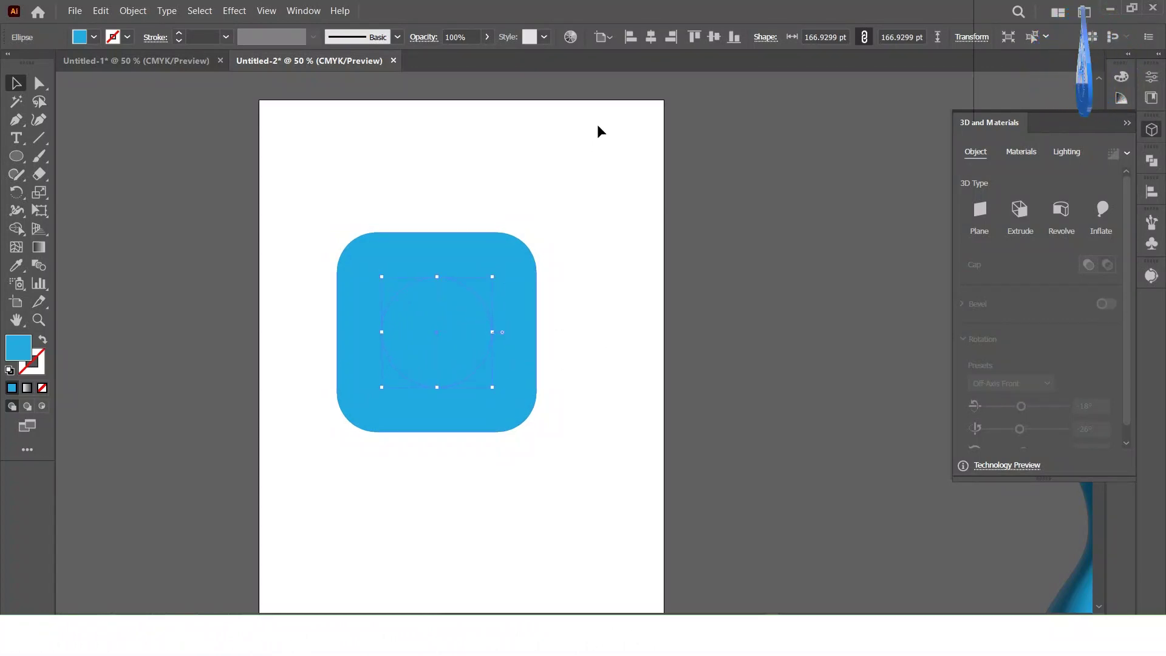
# Select the rounded square and the enlarged circle together and make them a compound path.
pyautogui.moveTo(599, 125); pyautogui.dragTo(421, 417)
pyautogui.rightClick(416, 326)
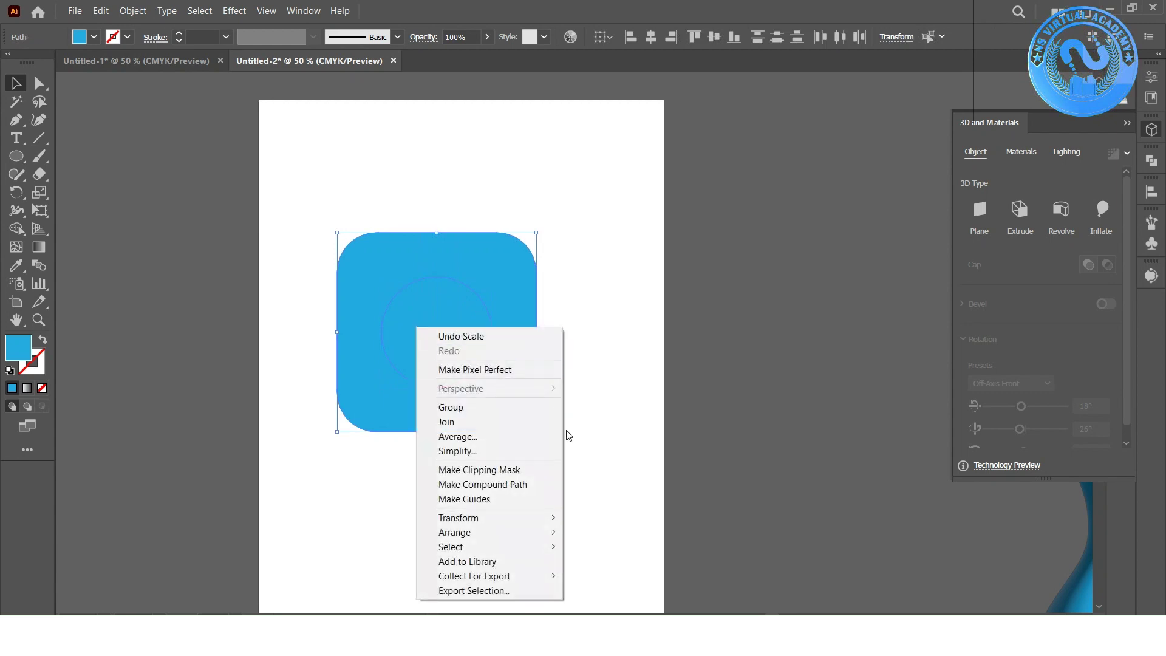
pyautogui.click(544, 483)
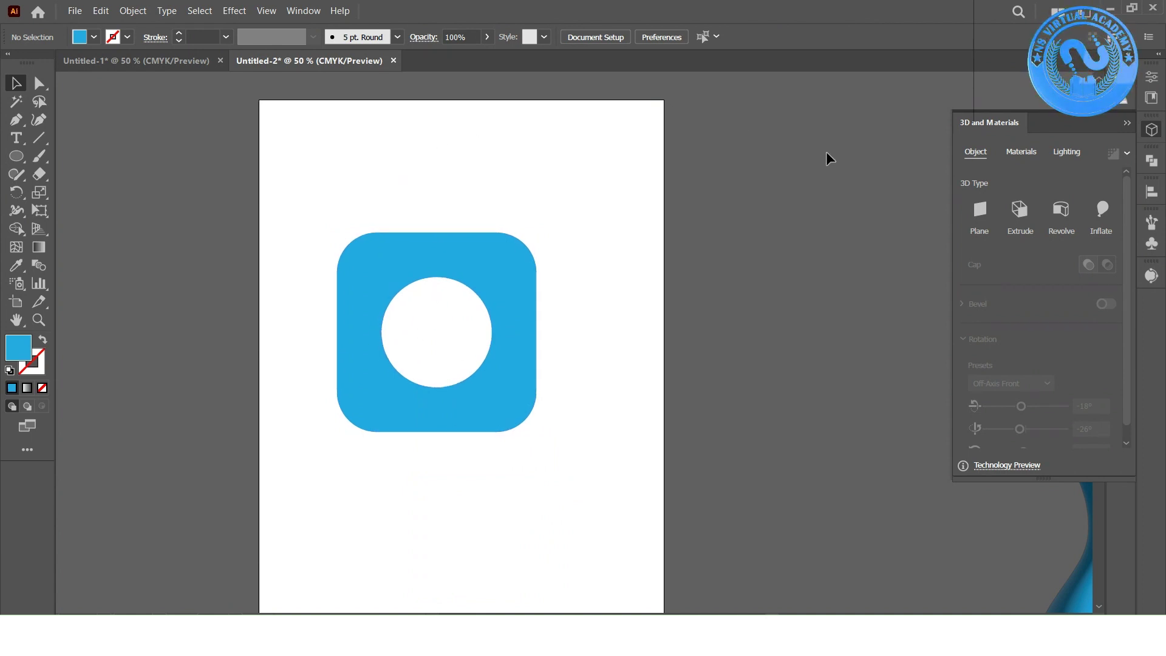
# Apply the 3D Revolve type to the compound path and reduce its revolve angle to about 253°.
pyautogui.click(1056, 218)
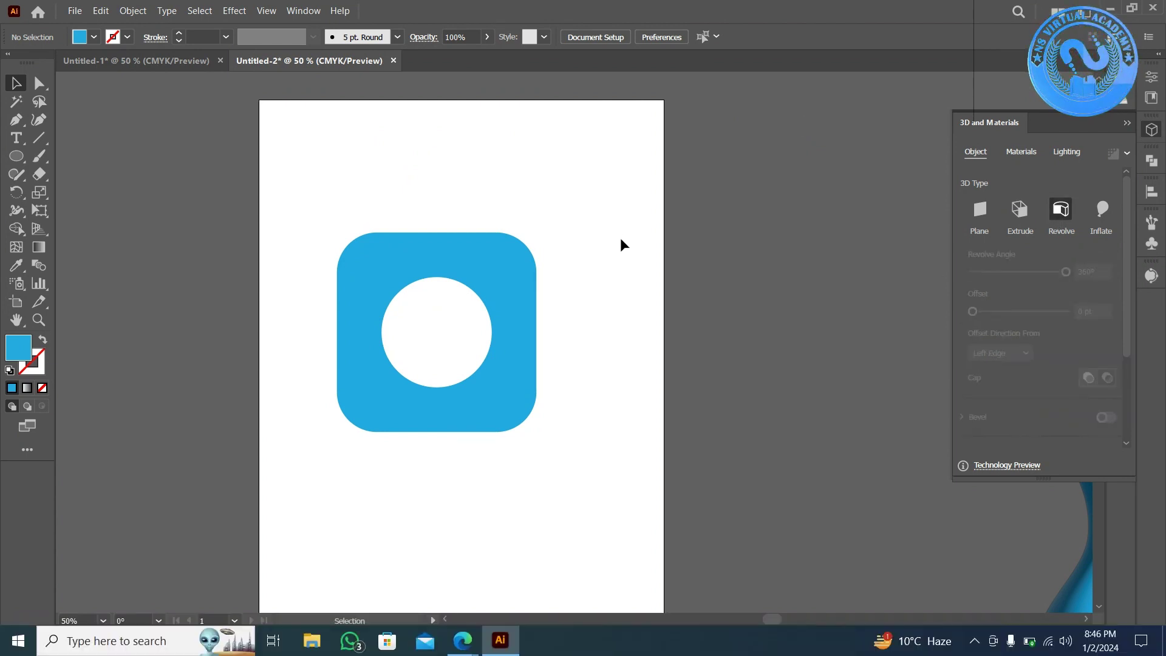
pyautogui.moveTo(462, 170); pyautogui.dragTo(383, 474)
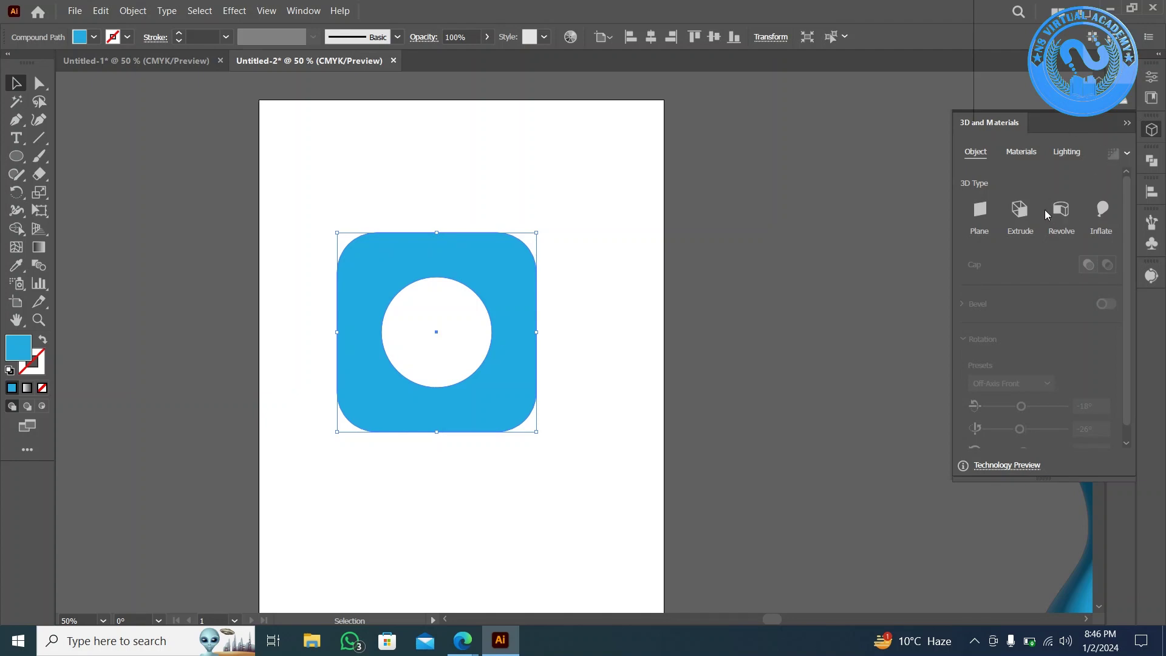
pyautogui.click(1066, 207)
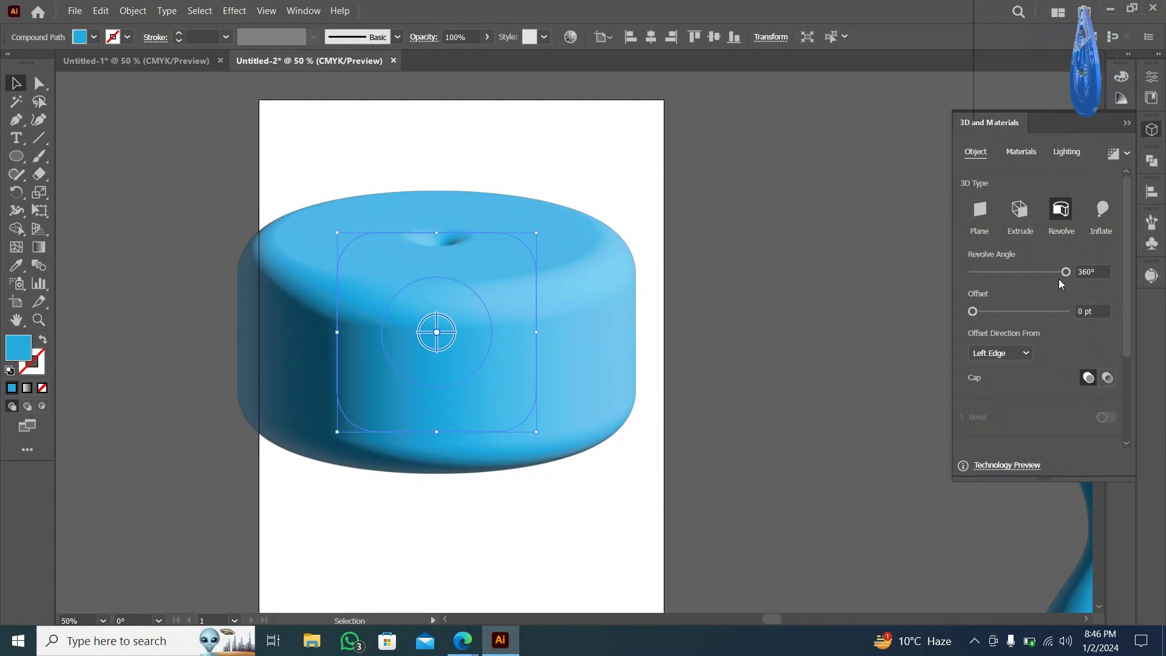
pyautogui.moveTo(1067, 277); pyautogui.dragTo(1037, 280)
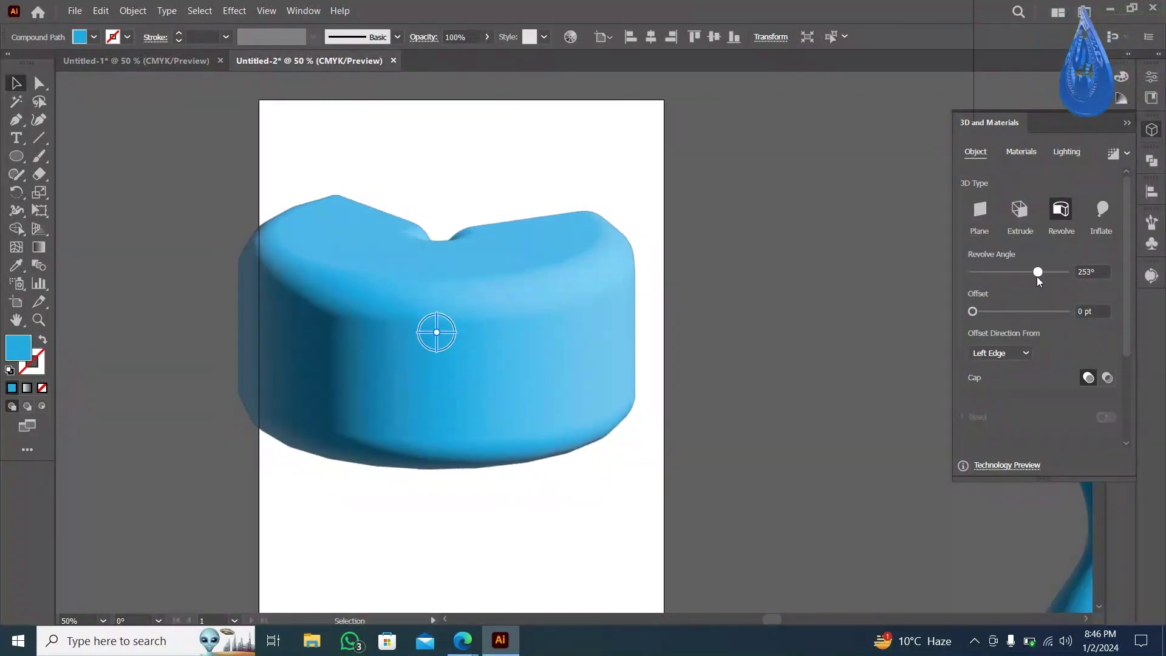
# Switch the compound path's 3D type to Extrude and increase its depth to about 187 pt.
pyautogui.click(1019, 209)
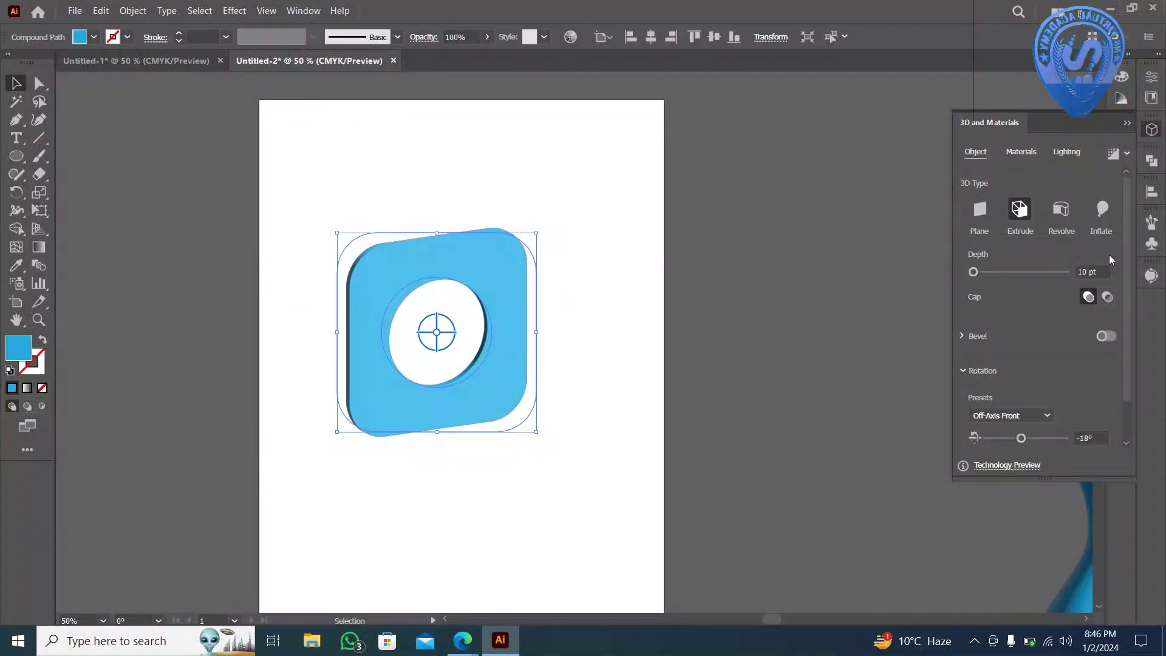
pyautogui.click(1105, 271)
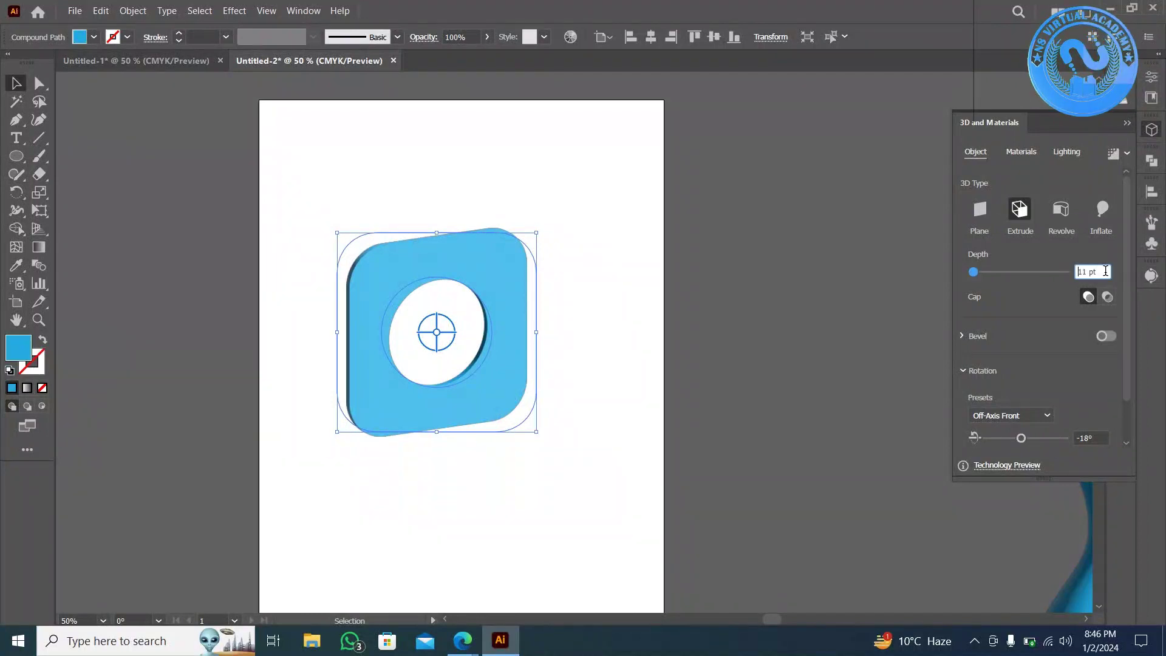
pyautogui.write('24')
pyautogui.press('Return')
pyautogui.scroll(6, 1105, 271)
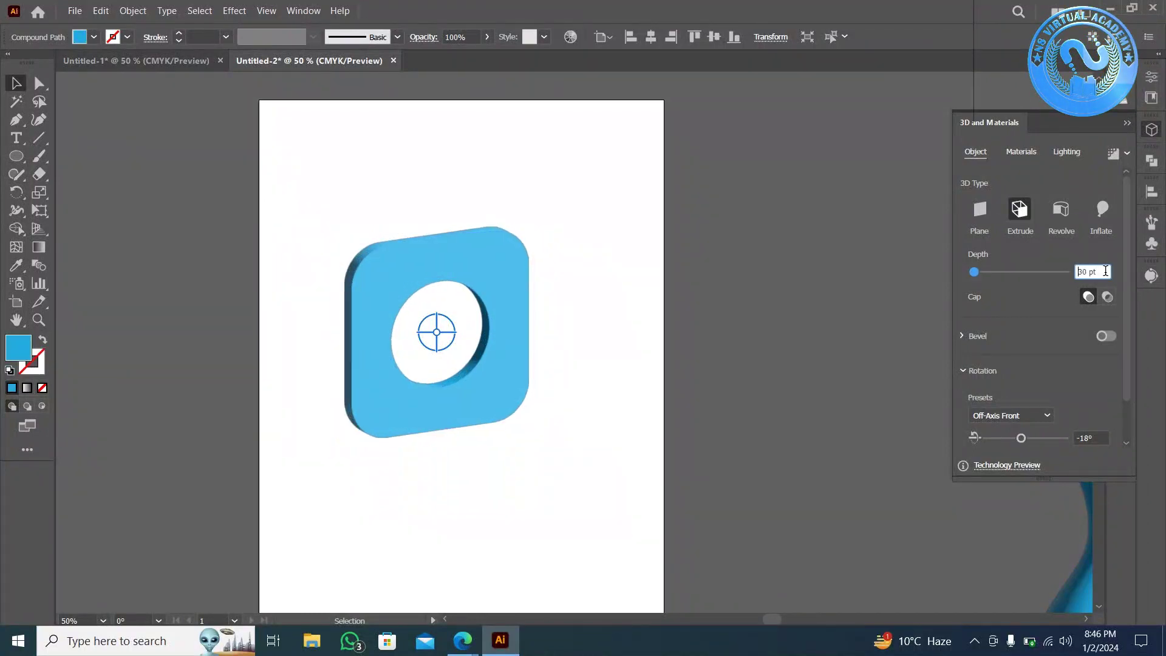
pyautogui.scroll(20, 1105, 272)
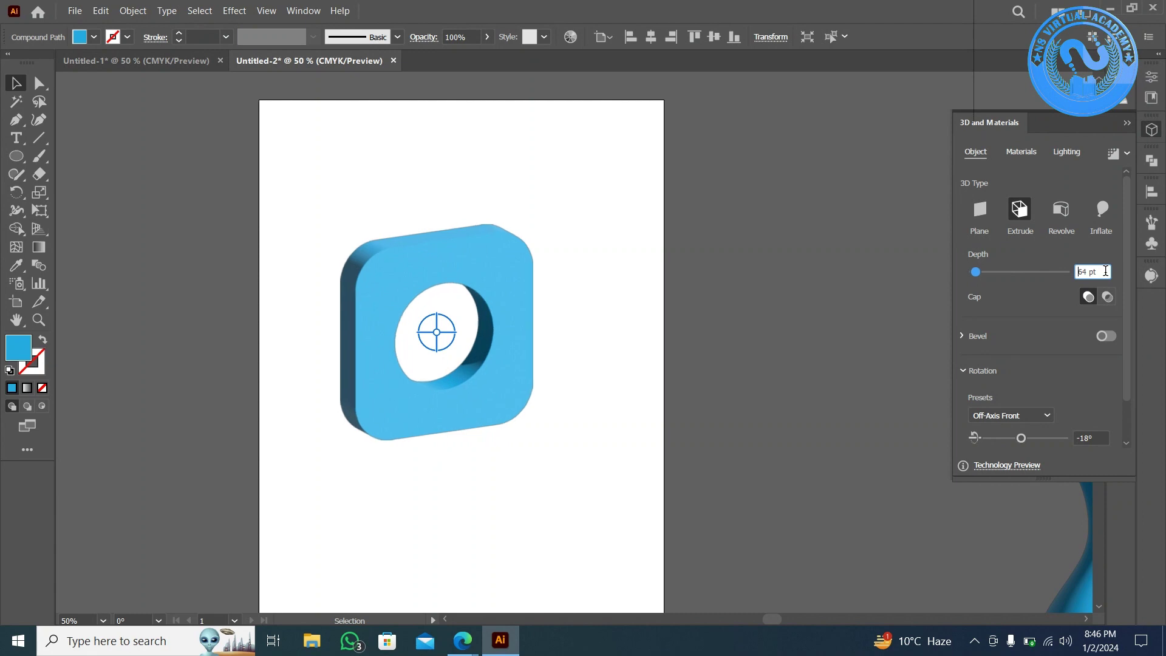
pyautogui.scroll(20, 1105, 272)
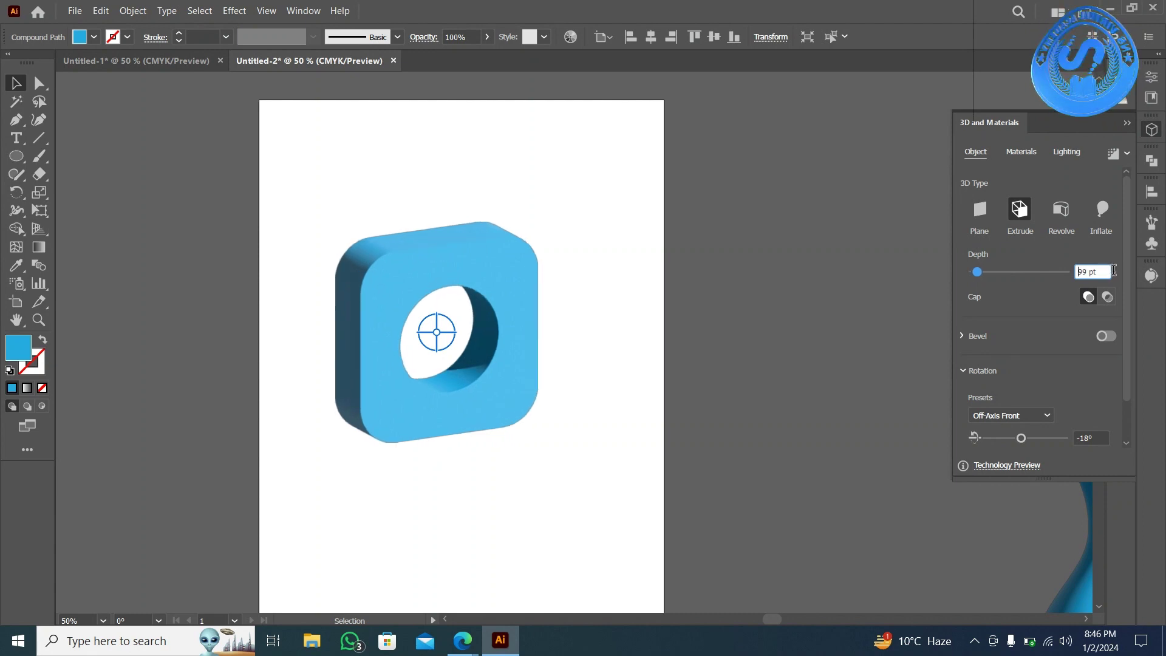
pyautogui.scroll(15, 1098, 269)
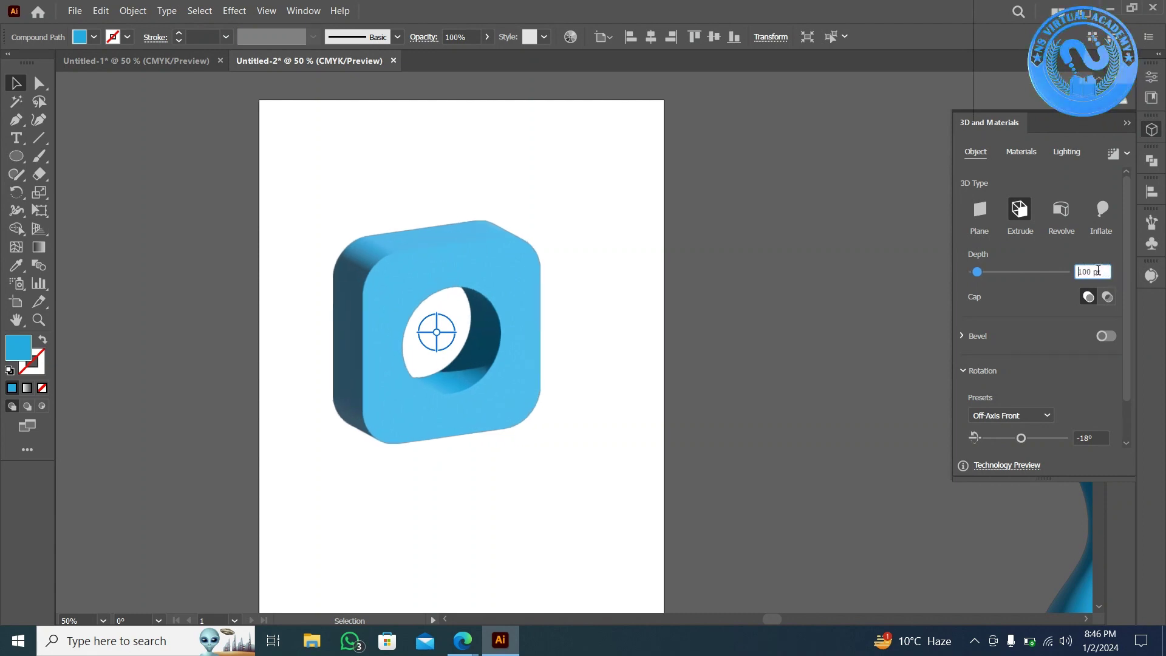
pyautogui.scroll(15, 1098, 269)
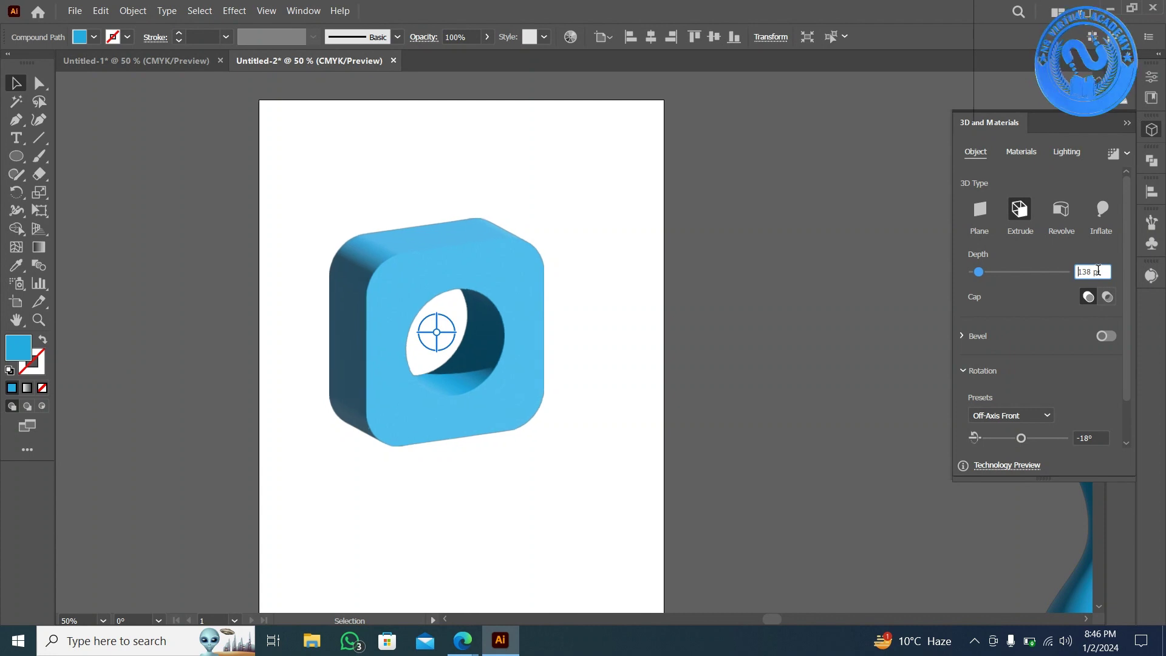
pyautogui.scroll(20, 1099, 270)
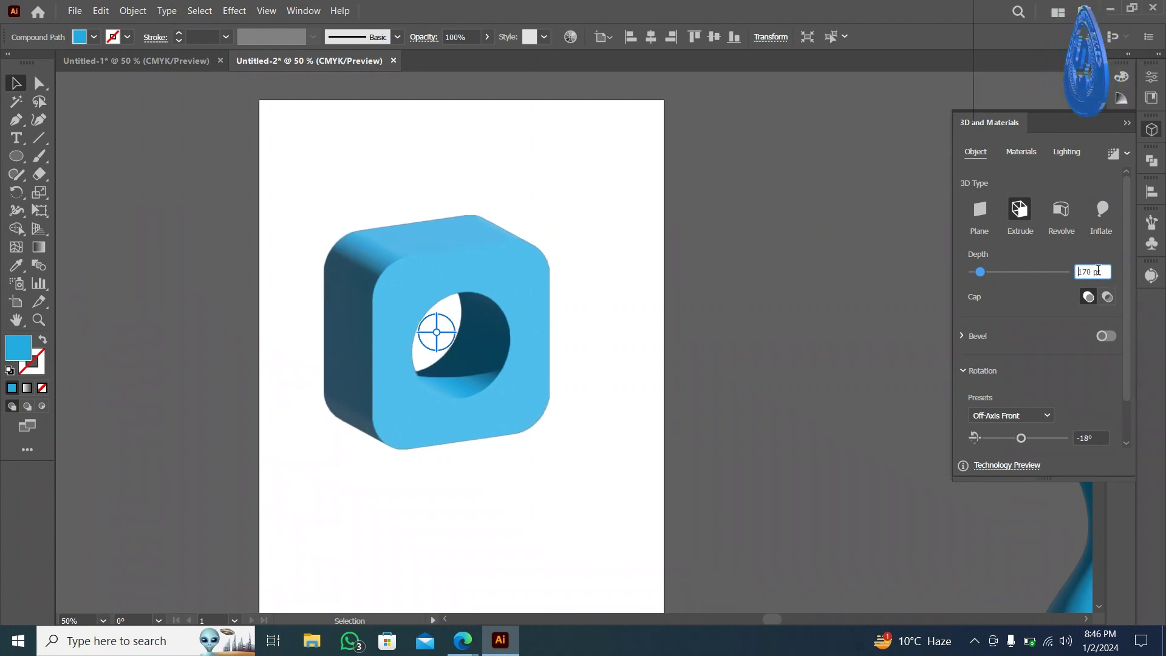
pyautogui.scroll(9, 1099, 270)
pyautogui.scroll(8, 1099, 270)
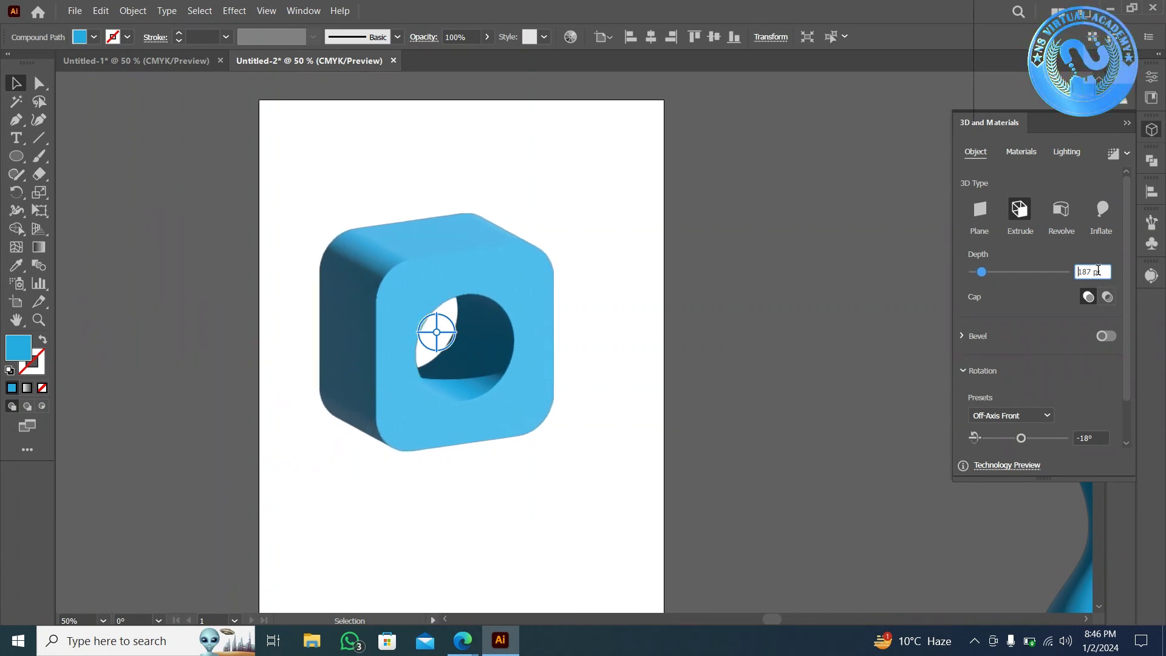
# Collapse the 3D settings and undo the extrude and revolve changes back to the flat compound path.
pyautogui.click(1126, 123)
pyautogui.press('a')
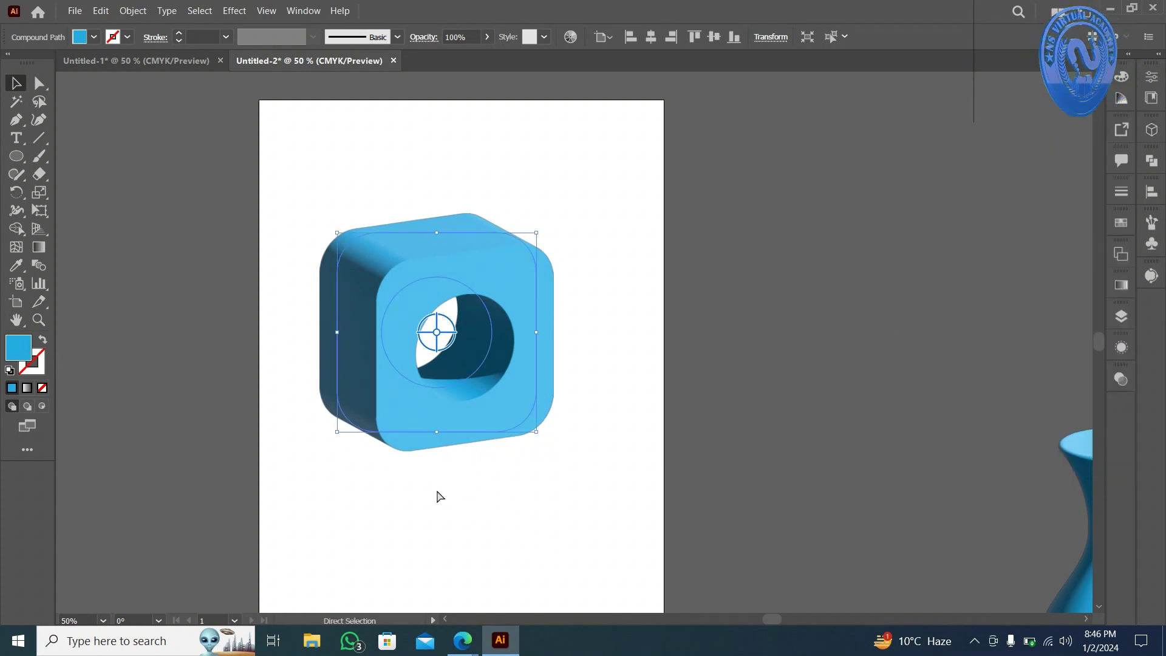
pyautogui.hotkey('ctrl', 'z')
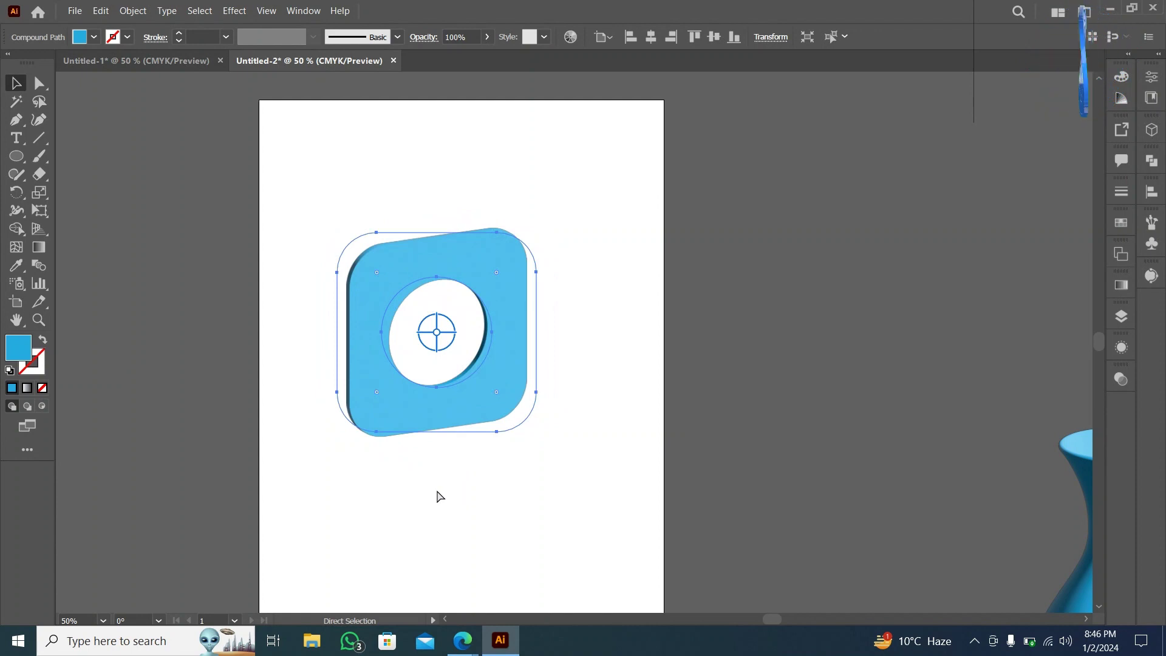
pyautogui.hotkey('ctrl', 'z')
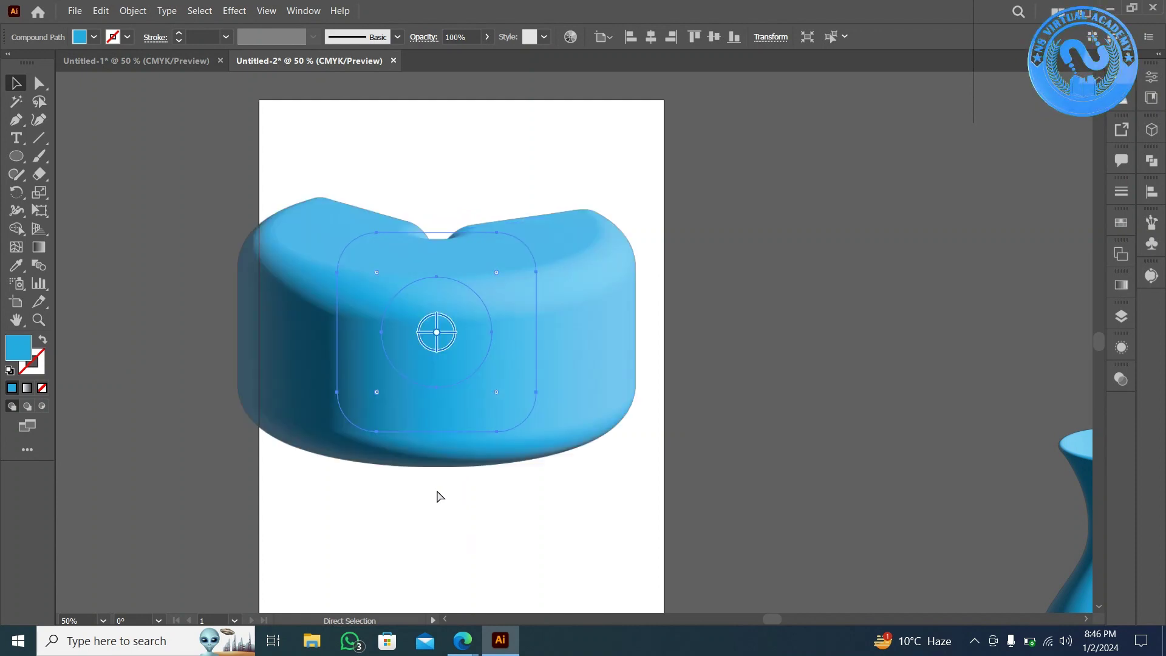
pyautogui.hotkey('ctrl', 'z')
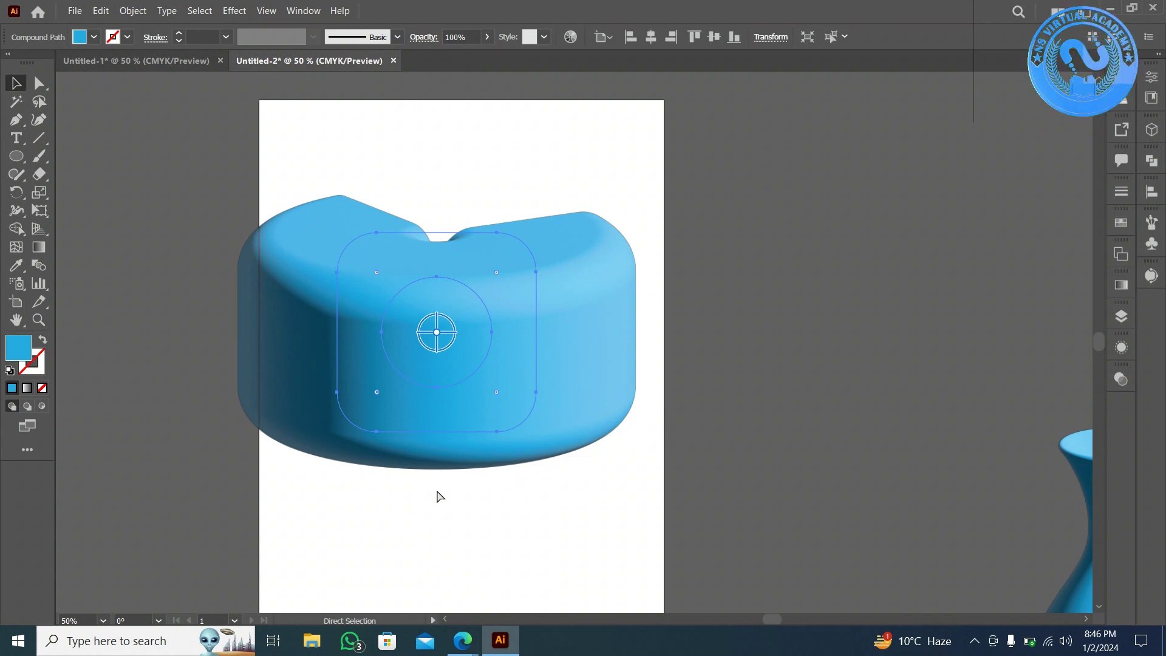
pyautogui.hotkey('ctrl', 'z')
pyautogui.hotkey('ctrl', 'z')
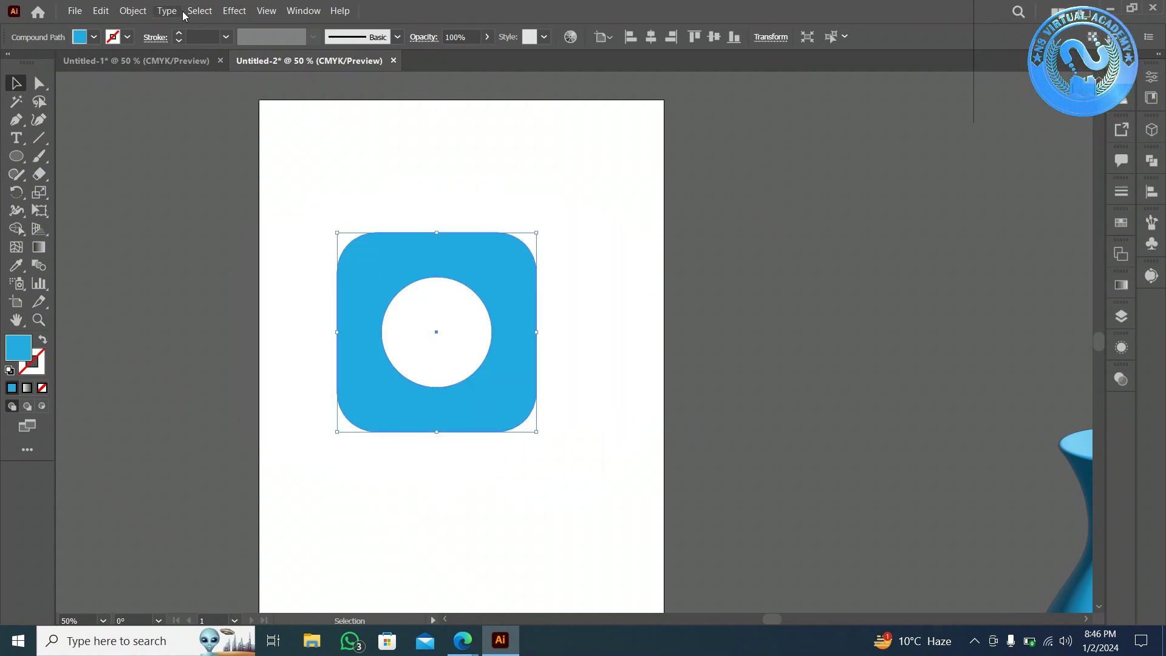
# Try to apply the 3D (Classic) Revolve effect to the compound path with a 360° angle and 23 pt offset from the left edge.
pyautogui.click(234, 11)
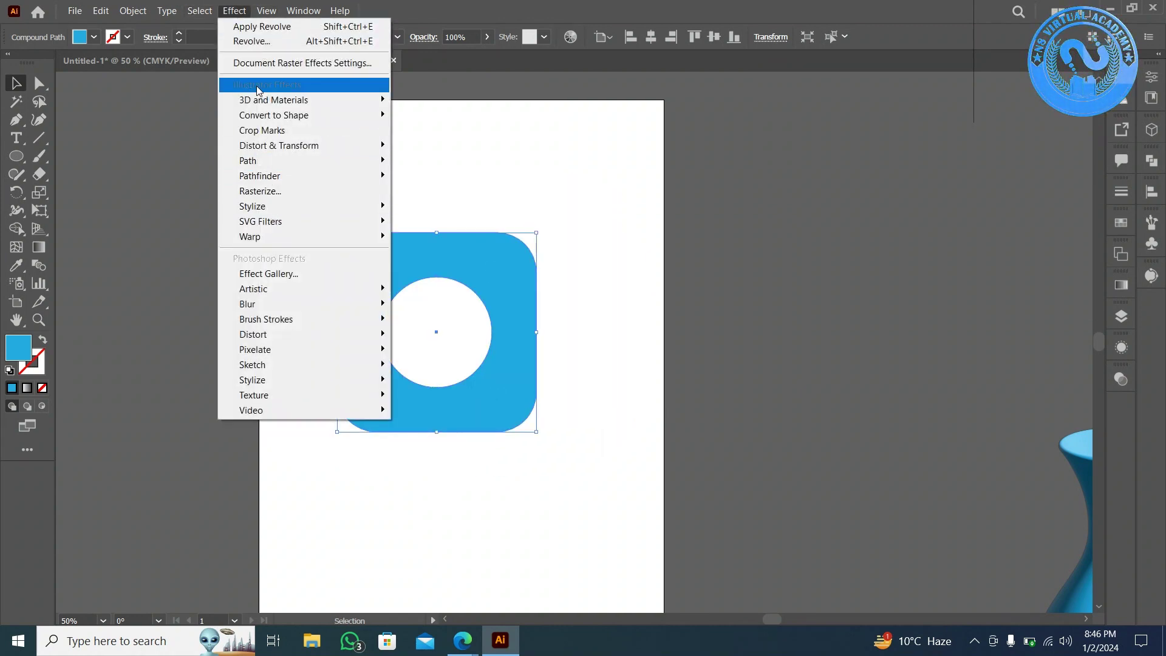
pyautogui.moveTo(273, 100)
pyautogui.moveTo(522, 173)
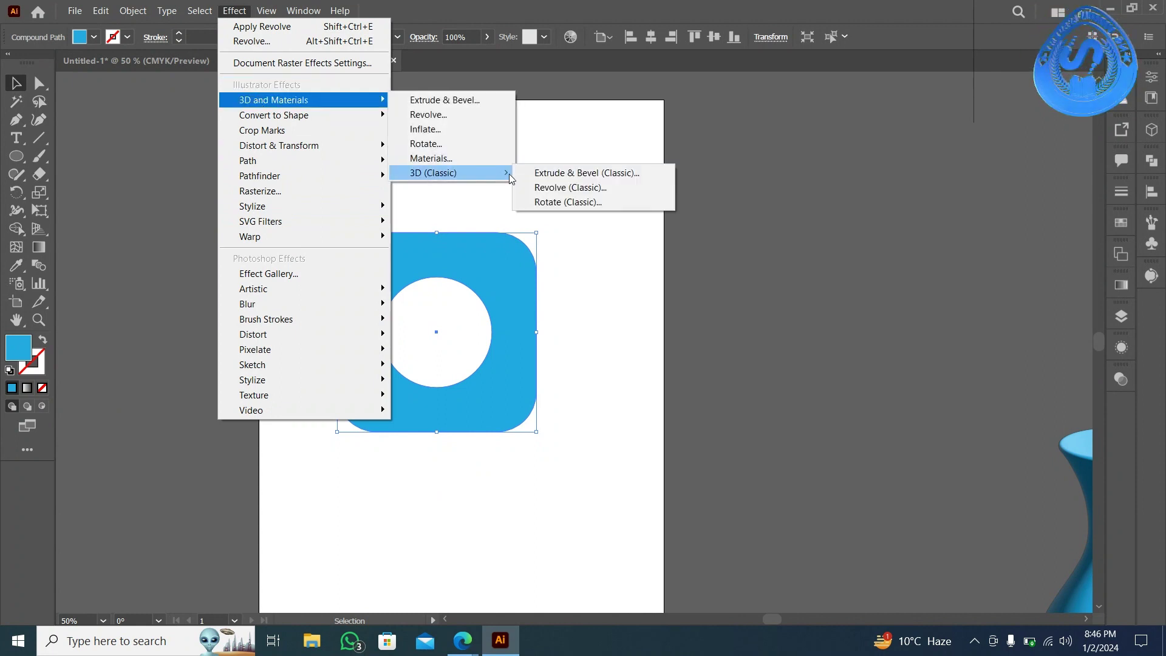
pyautogui.click(553, 188)
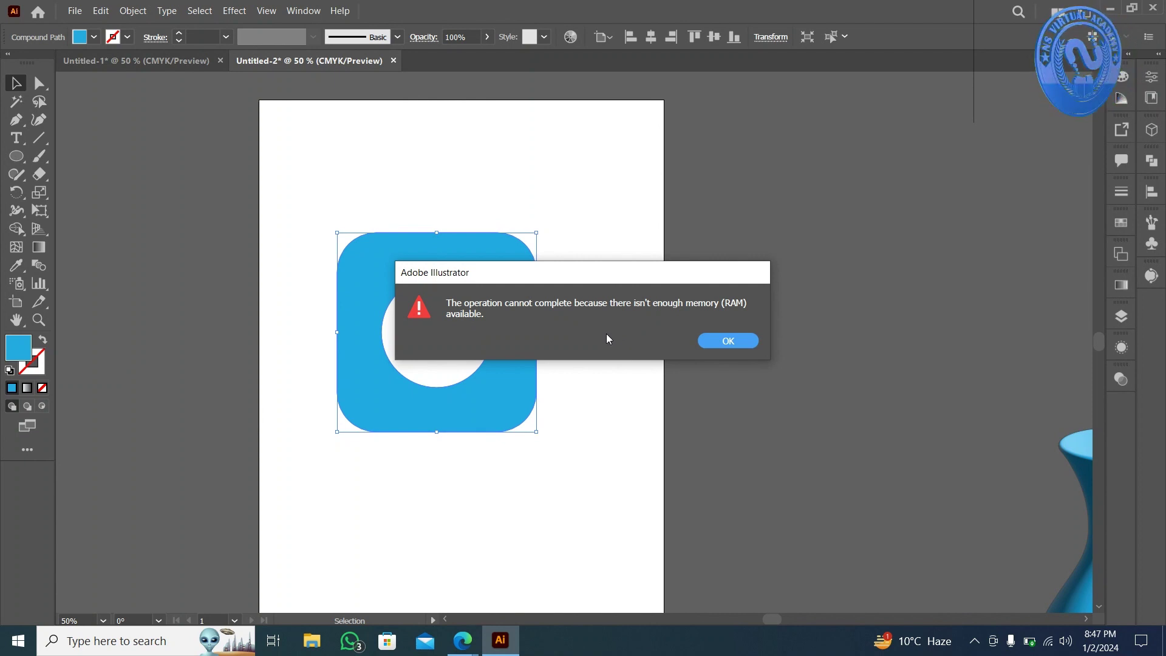
pyautogui.click(703, 342)
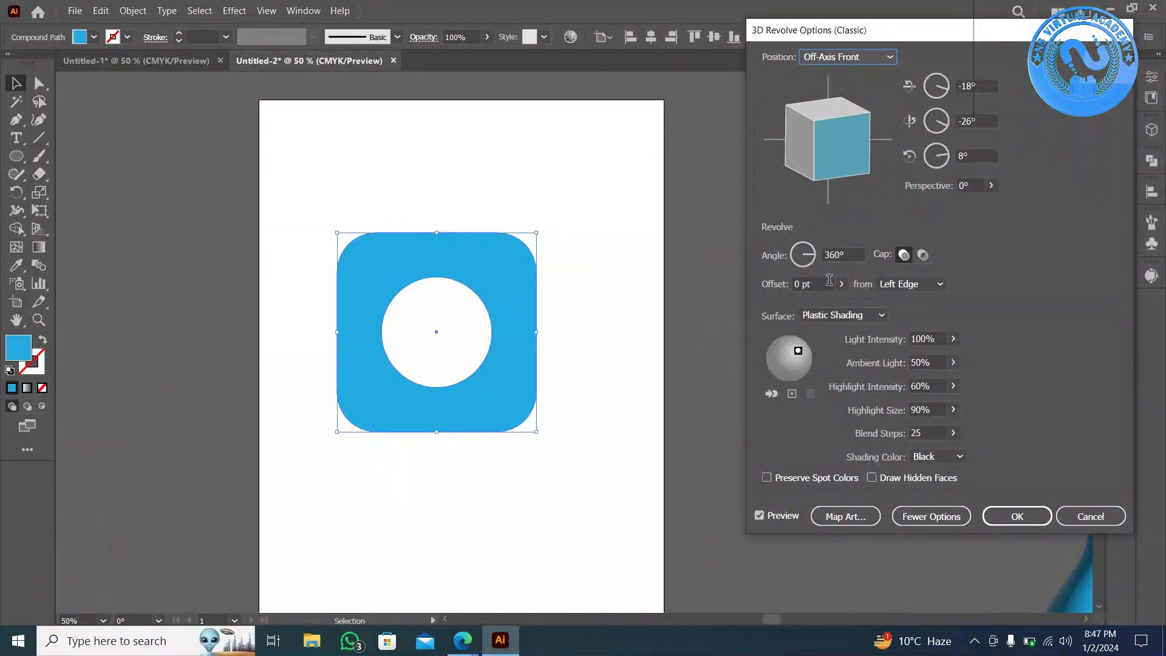
pyautogui.moveTo(838, 254); pyautogui.dragTo(873, 256)
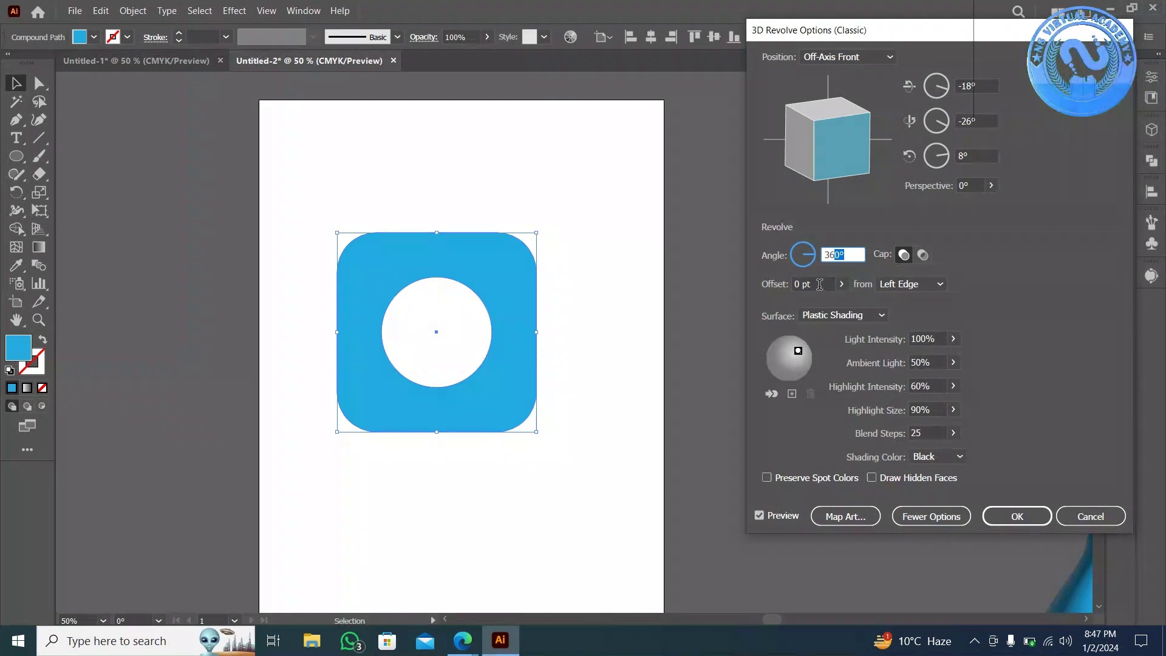
pyautogui.click(819, 283)
pyautogui.scroll(15, 819, 283)
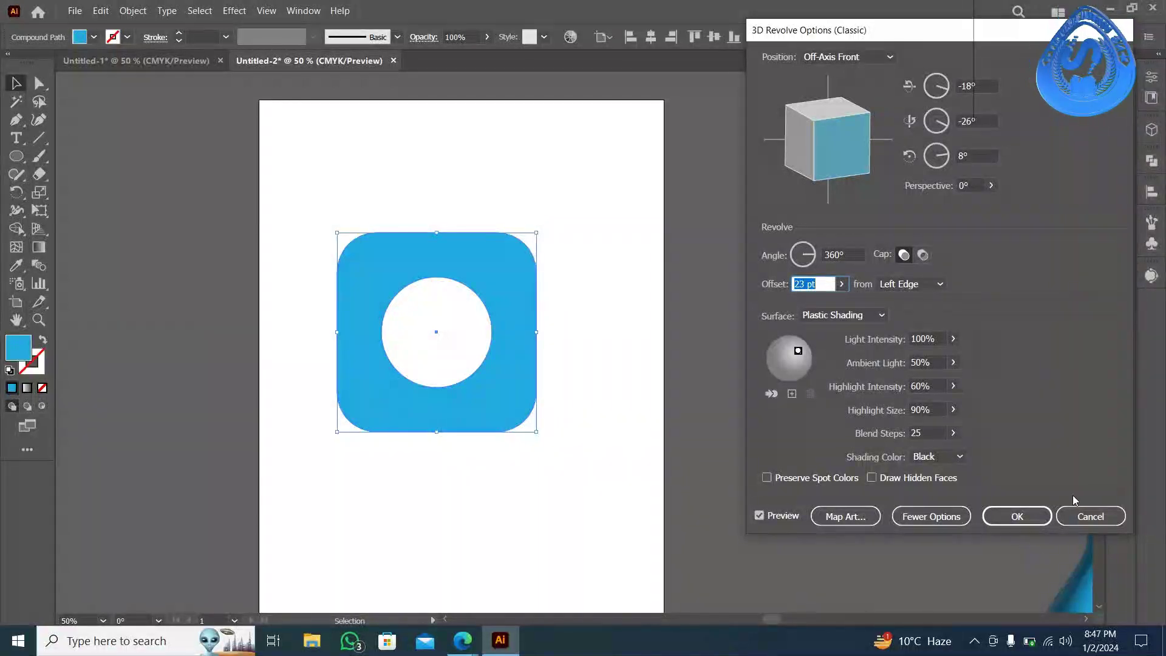
pyautogui.press('Return')
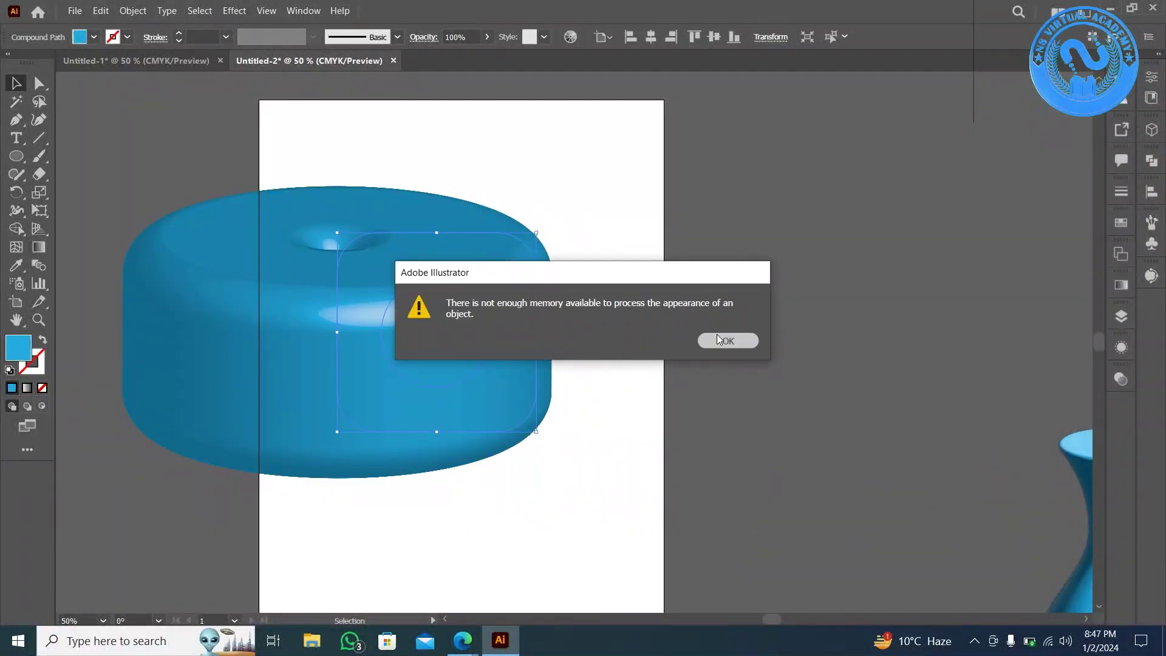
pyautogui.click(719, 340)
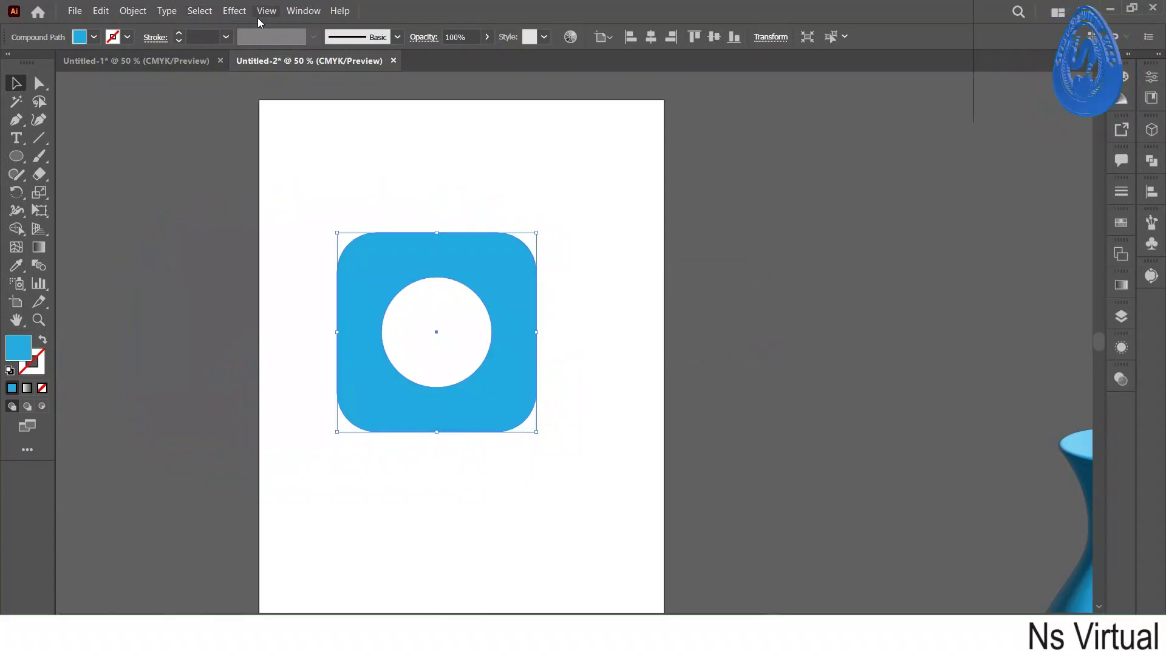
# Start a 3D (Classic) Revolve effect on the compound path and set its offset from the left edge to 7 pt.
pyautogui.click(234, 11)
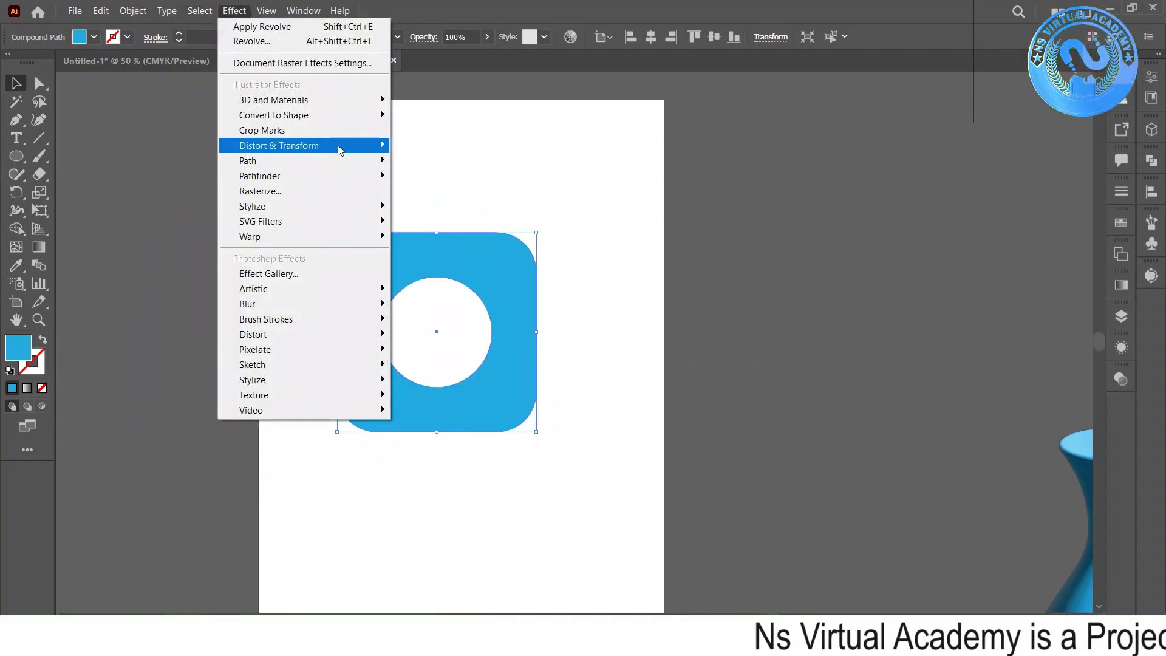
pyautogui.moveTo(343, 99)
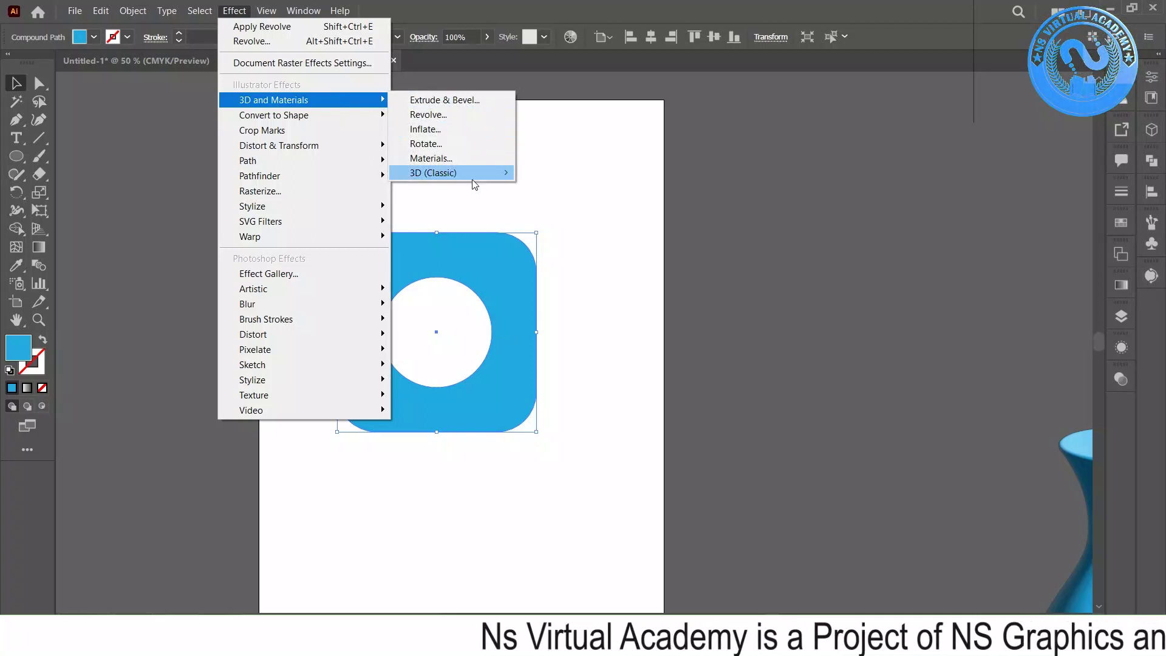
pyautogui.moveTo(480, 175)
pyautogui.click(533, 186)
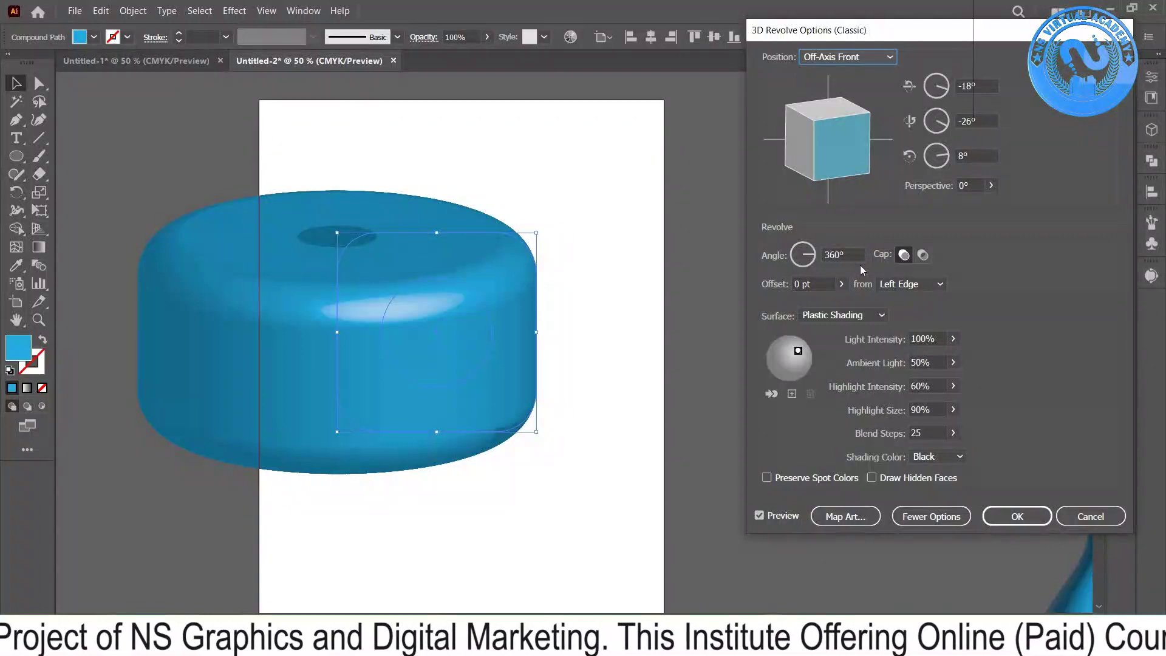
pyautogui.click(810, 281)
pyautogui.press('Up')
pyautogui.press('Up')
pyautogui.press('Up')
pyautogui.press('Up')
pyautogui.press('Up')
pyautogui.press('Up')
pyautogui.press('Up')
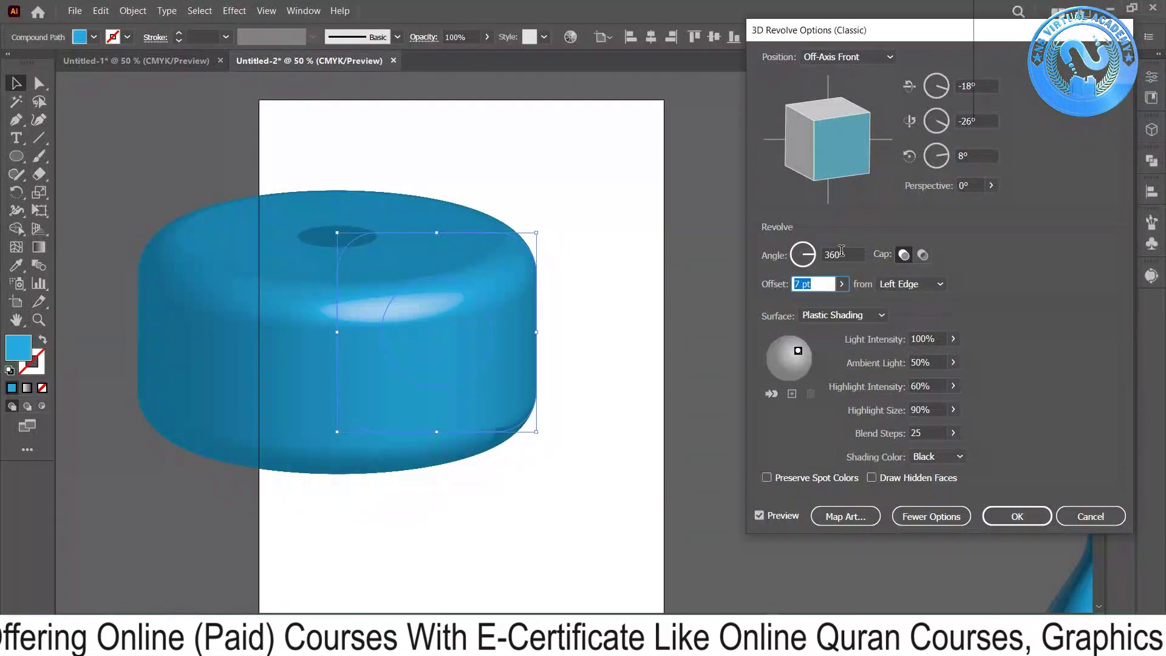
# Set the revolve angle of the compound path to 90°.
pyautogui.click(814, 260)
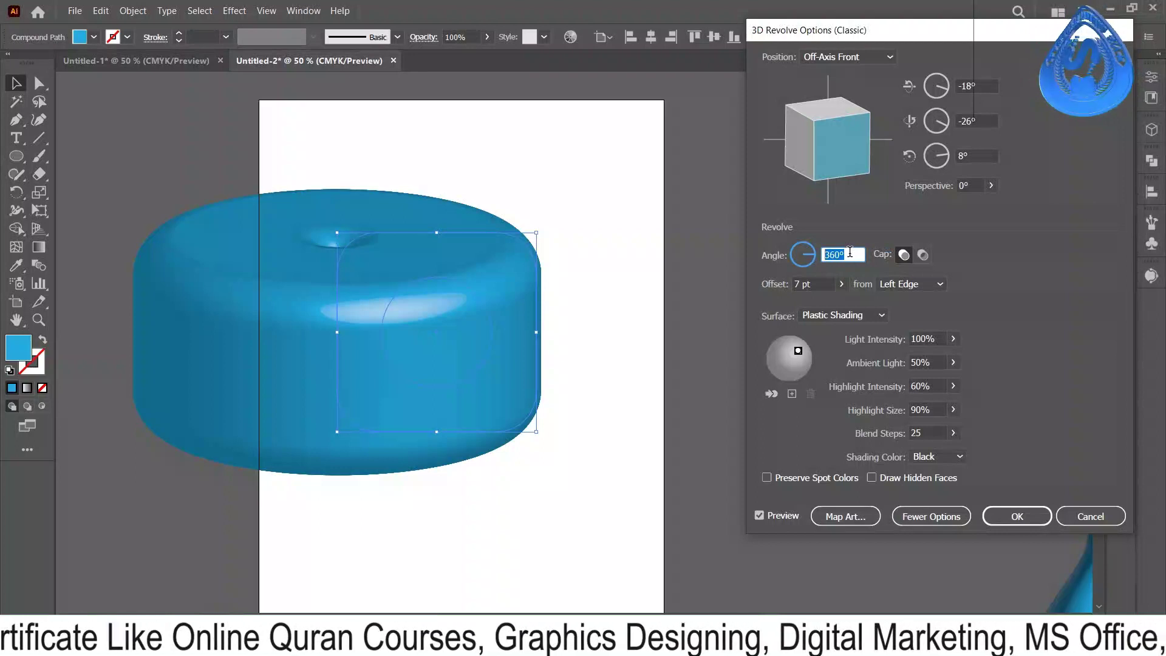
pyautogui.press('Down')
pyautogui.press('Down')
pyautogui.press('Down')
pyautogui.press('Down')
pyautogui.press('Down')
pyautogui.press('Down')
pyautogui.press('Down')
pyautogui.press('Down')
pyautogui.press('Down')
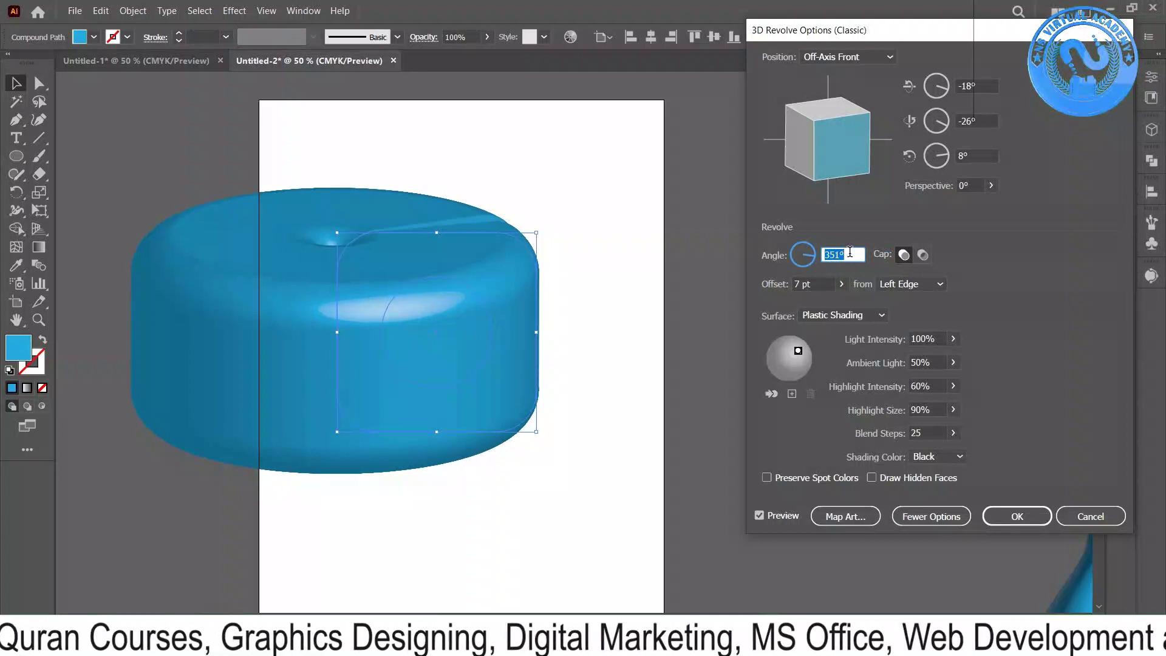
pyautogui.write('90')
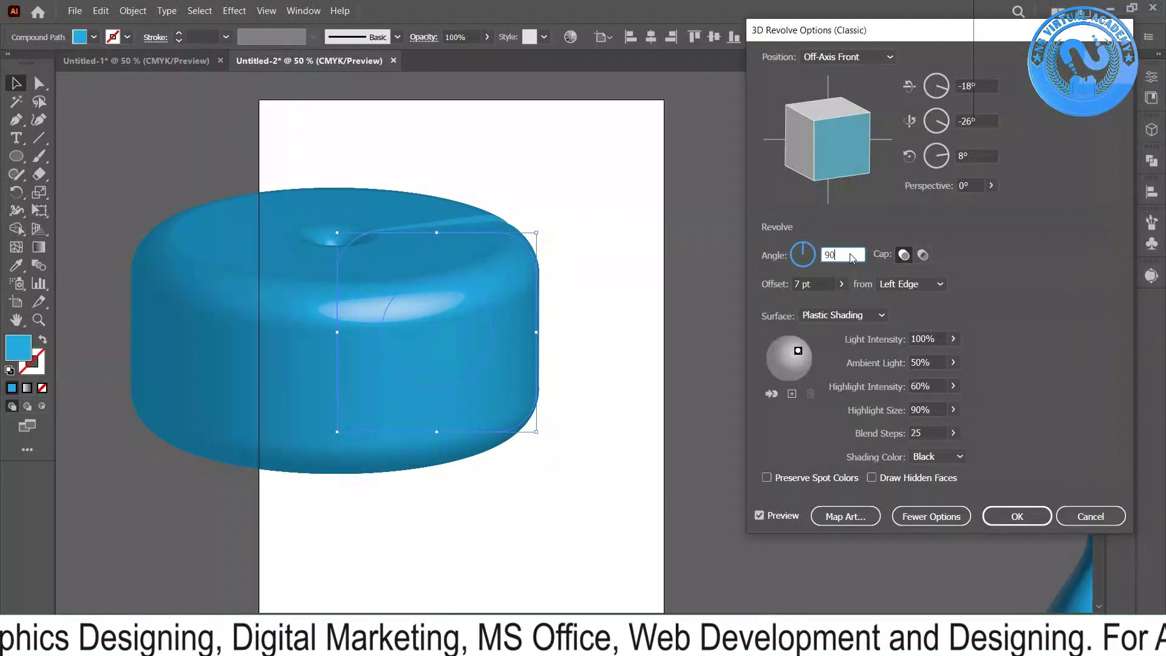
pyautogui.press('Return')
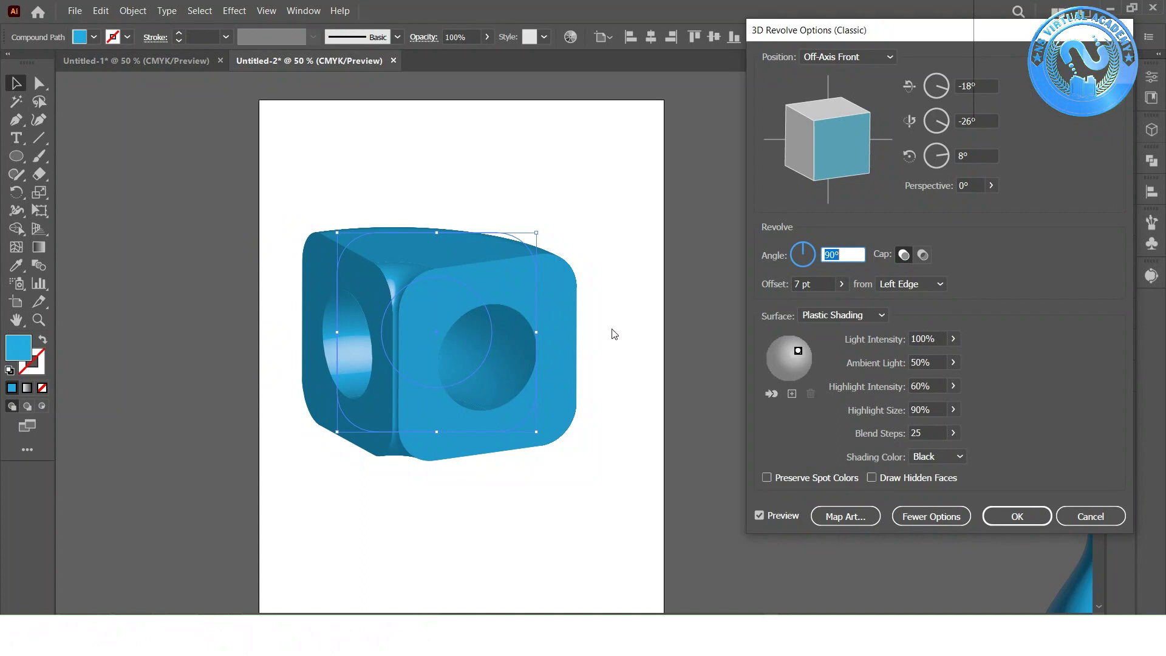
# Add a second light to the revolve shading and place the two lights on opposite sides of the lighting sphere.
pyautogui.click(786, 396)
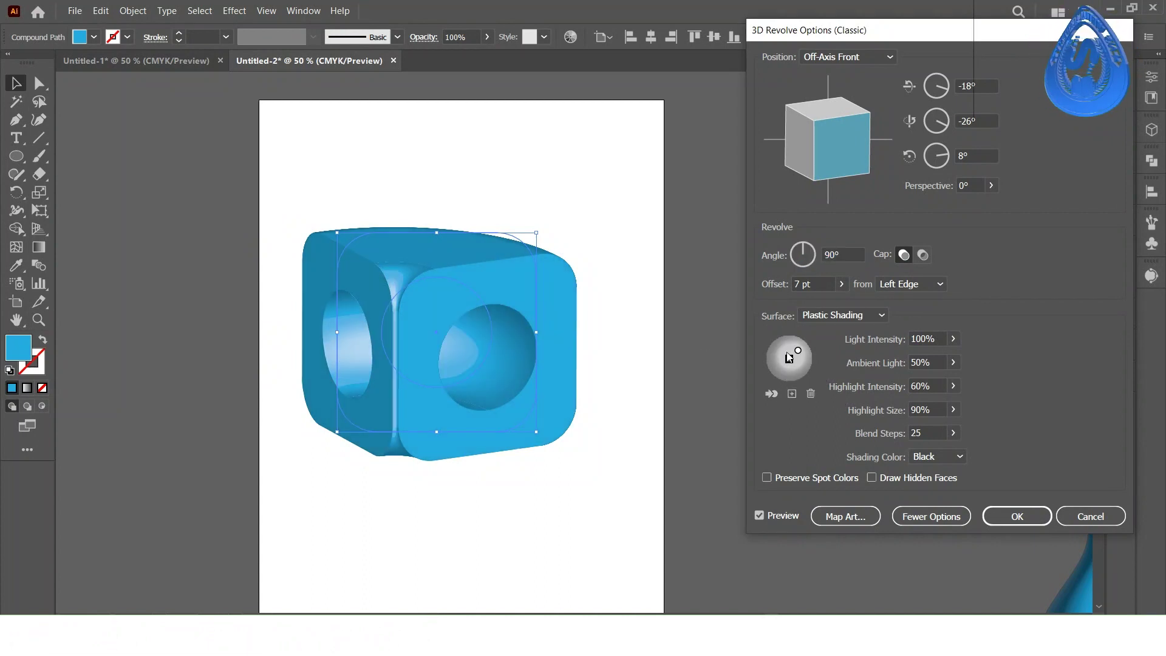
pyautogui.moveTo(796, 371); pyautogui.dragTo(778, 361)
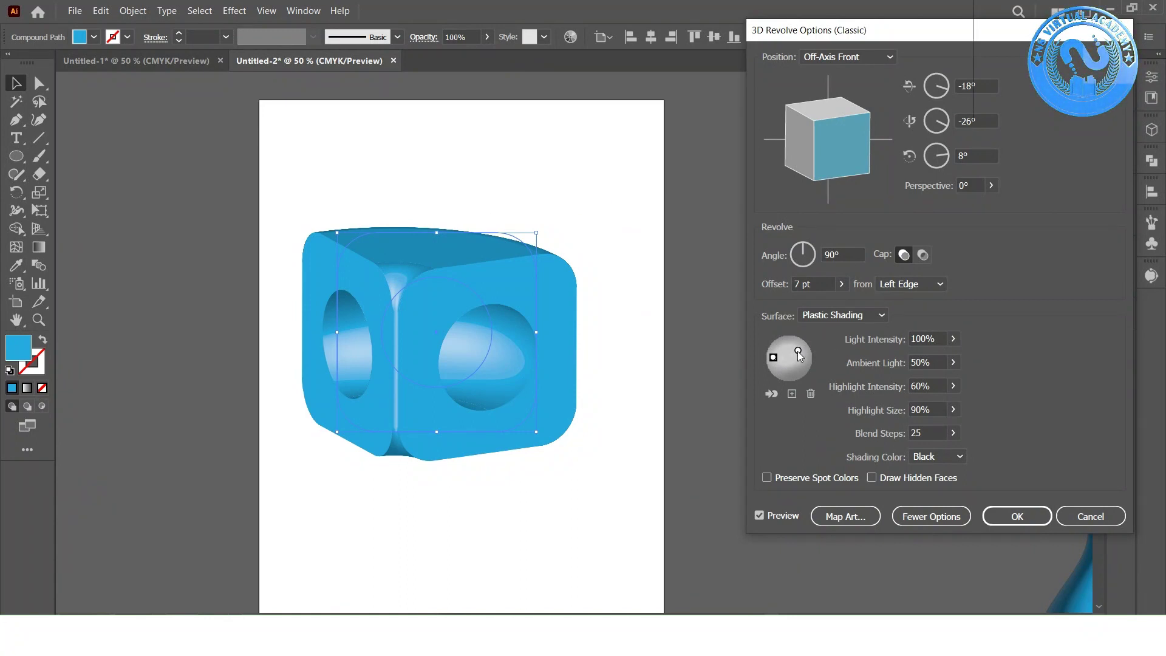
pyautogui.moveTo(797, 351); pyautogui.dragTo(804, 360)
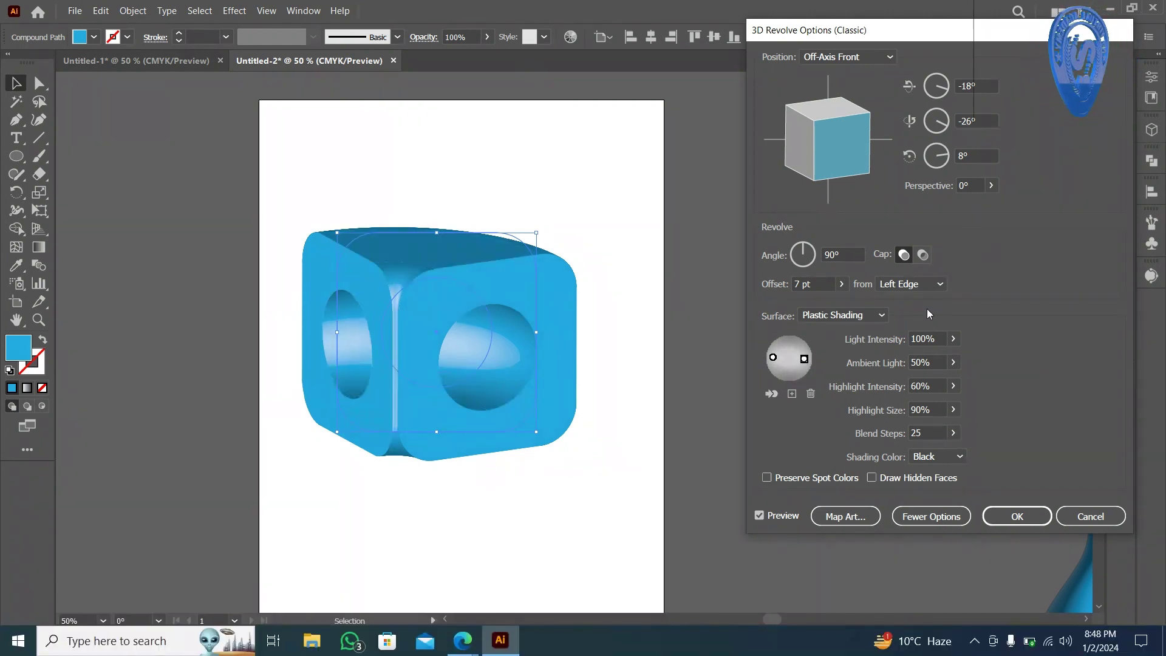
# Reduce the light intensity of the selected light to 77%.
pyautogui.click(938, 337)
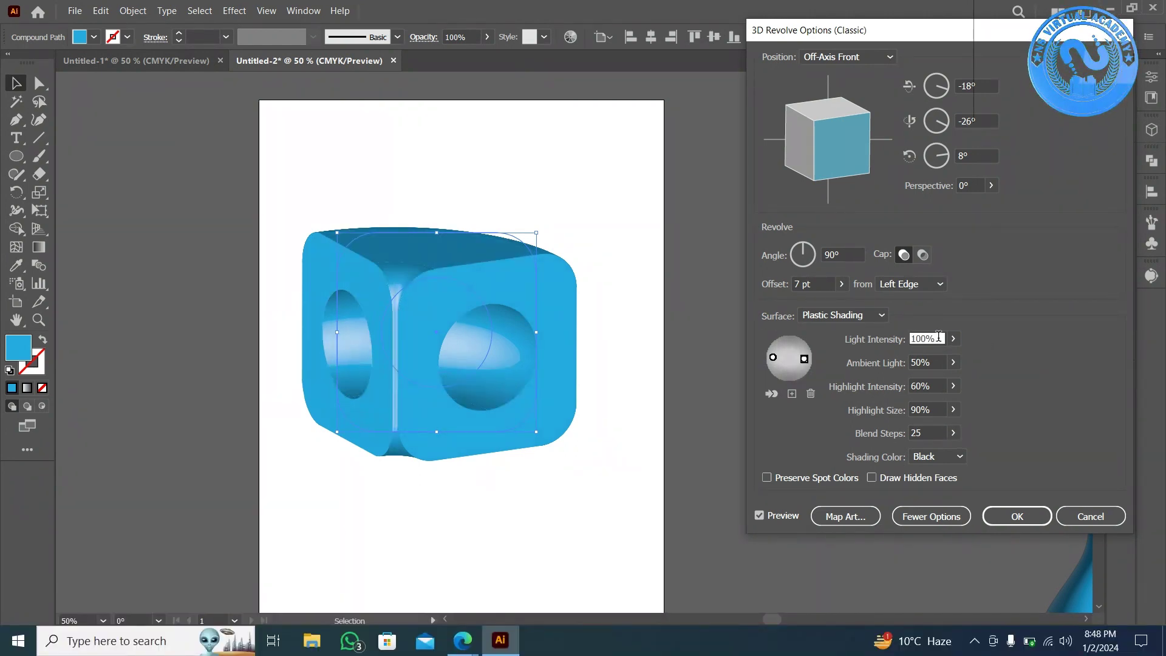
pyautogui.press('Down')
pyautogui.hotkey('shift', 'Down')
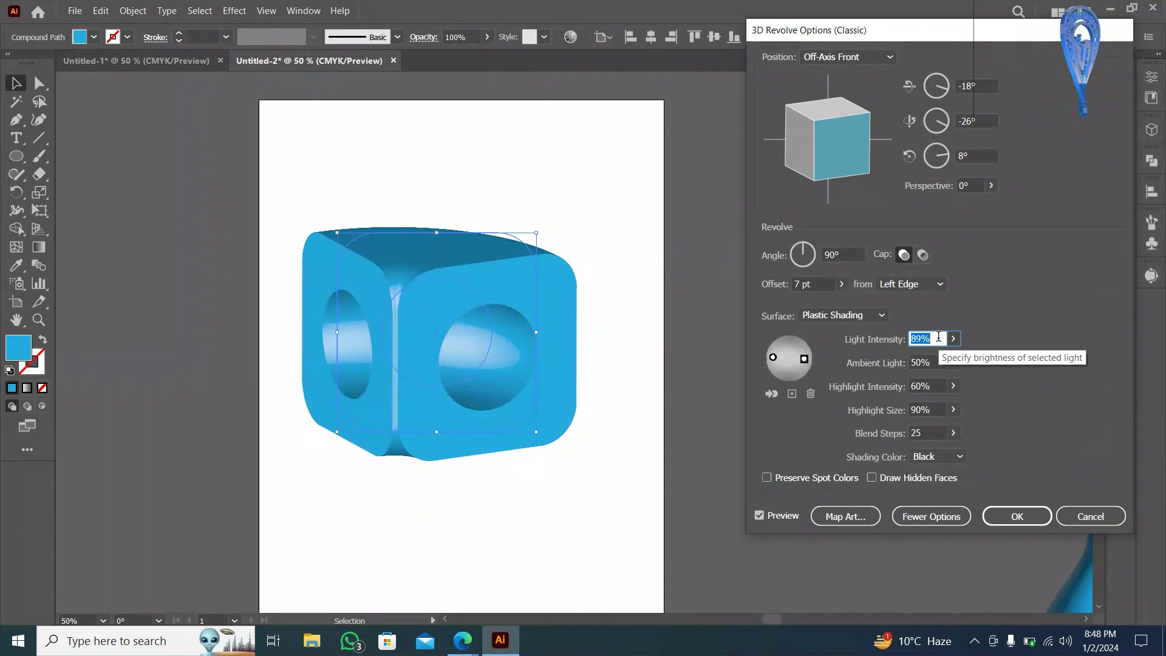
pyautogui.press('Down')
pyautogui.press('Down')
pyautogui.press('Down')
pyautogui.press('Down')
pyautogui.press('Down')
pyautogui.press('Down')
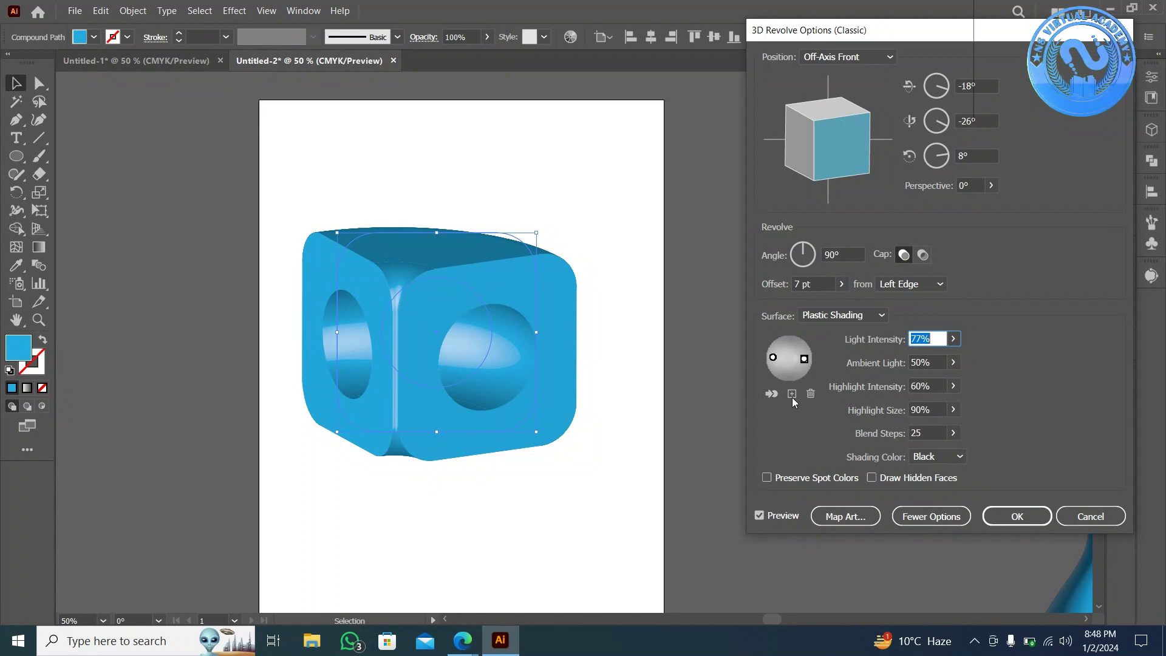
# Set the blend steps of the plastic shading to 100.
pyautogui.click(928, 431)
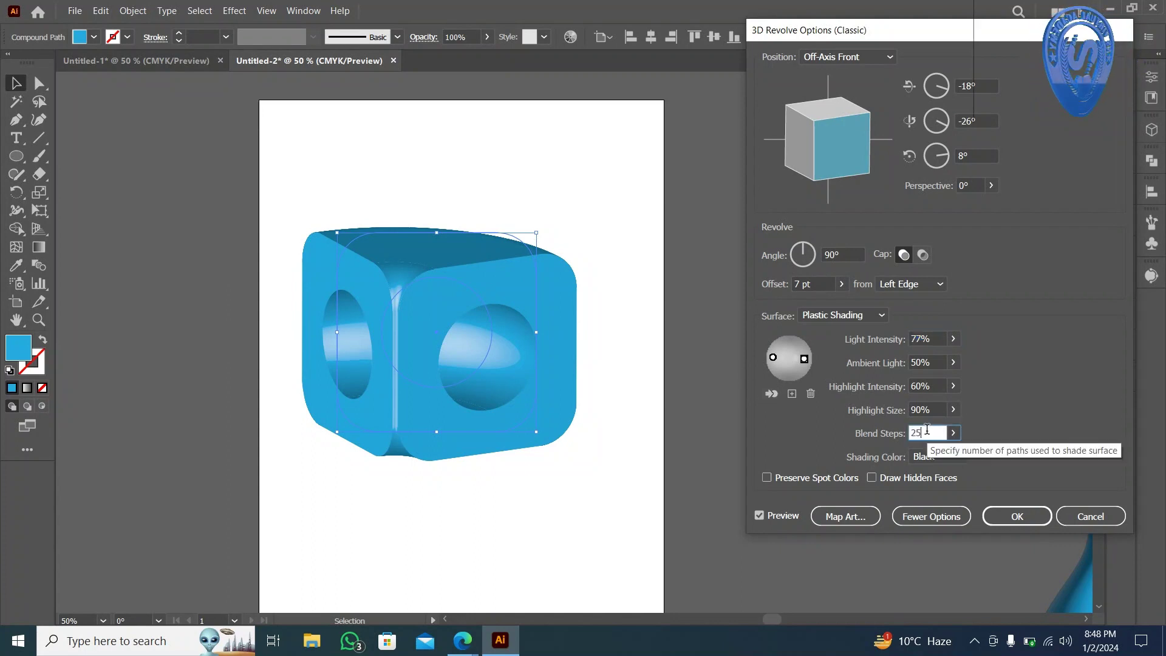
pyautogui.press('Up')
pyautogui.press('Up')
pyautogui.press('Up')
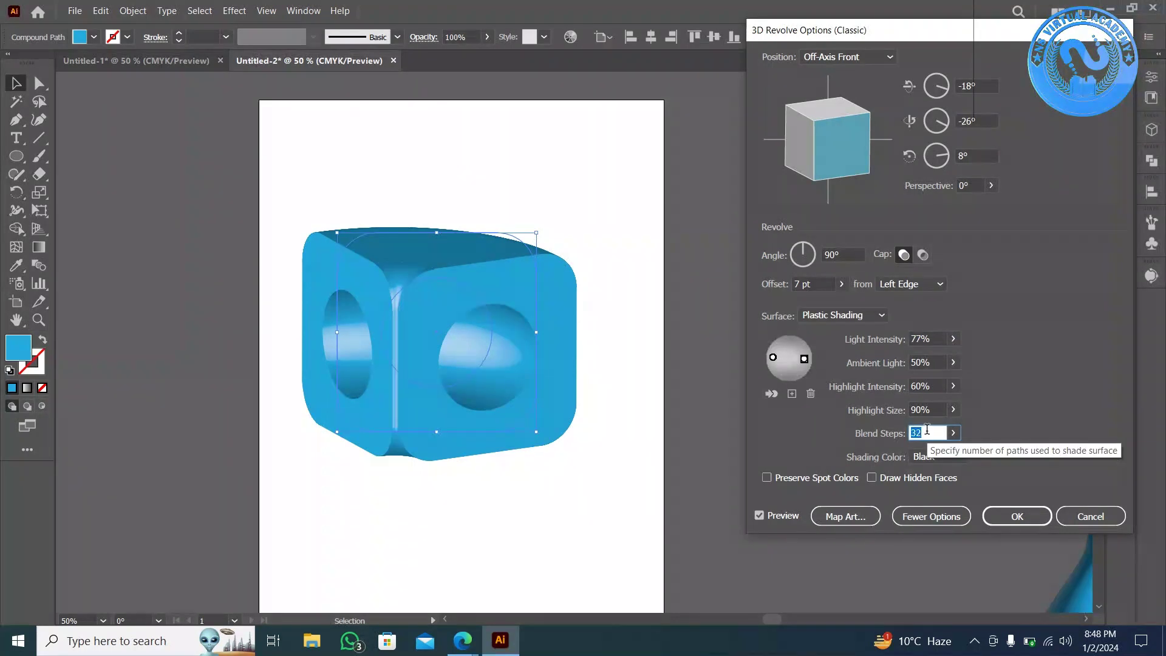
pyautogui.hotkey('shift', 'Up')
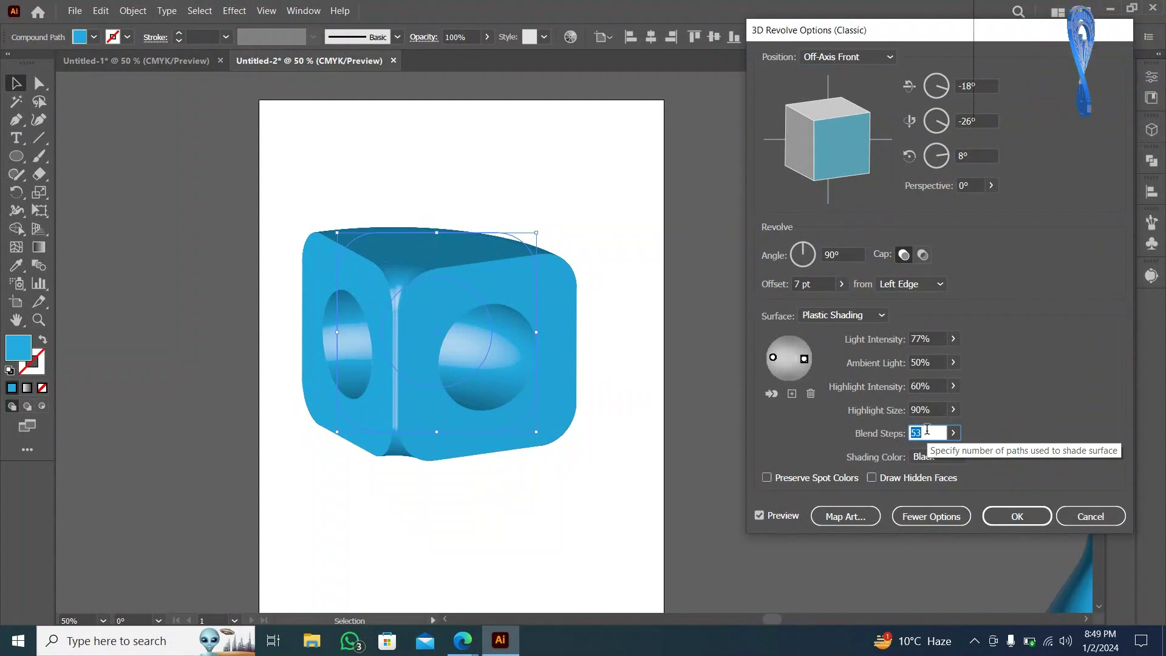
pyautogui.write('100')
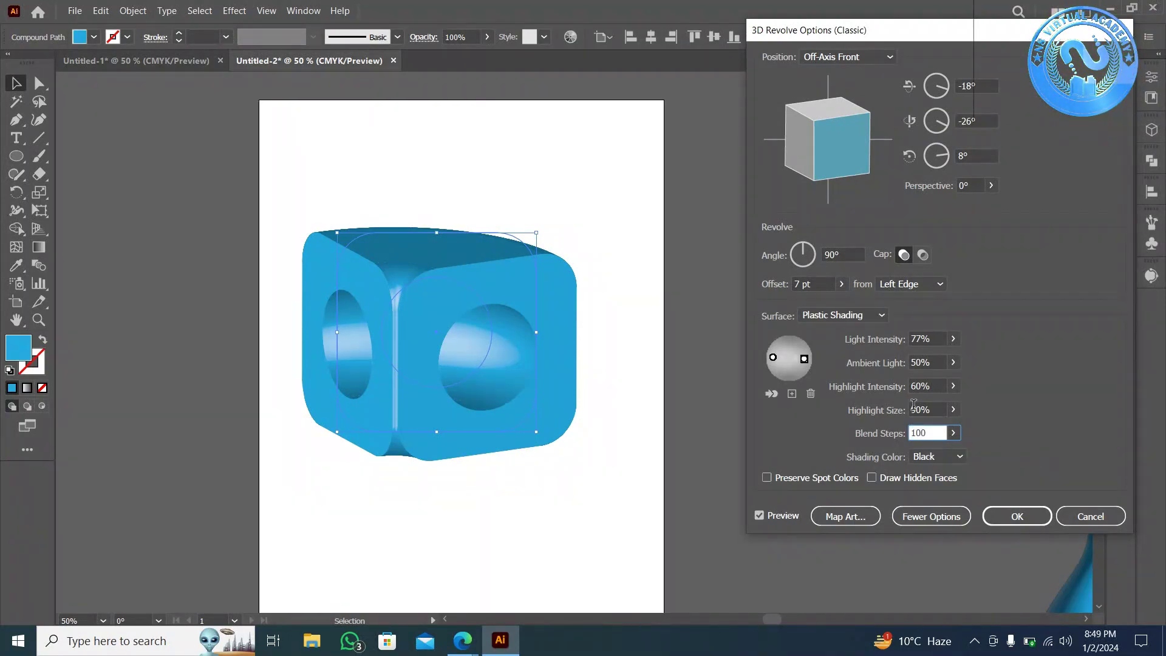
pyautogui.click(931, 387)
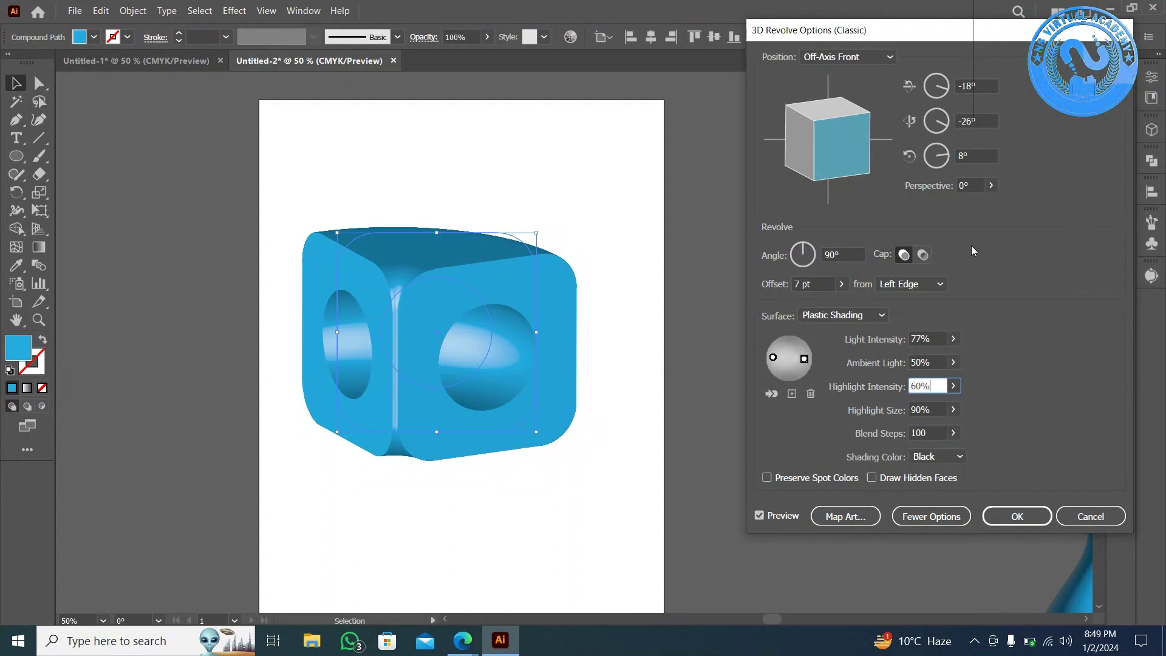
pyautogui.click(968, 186)
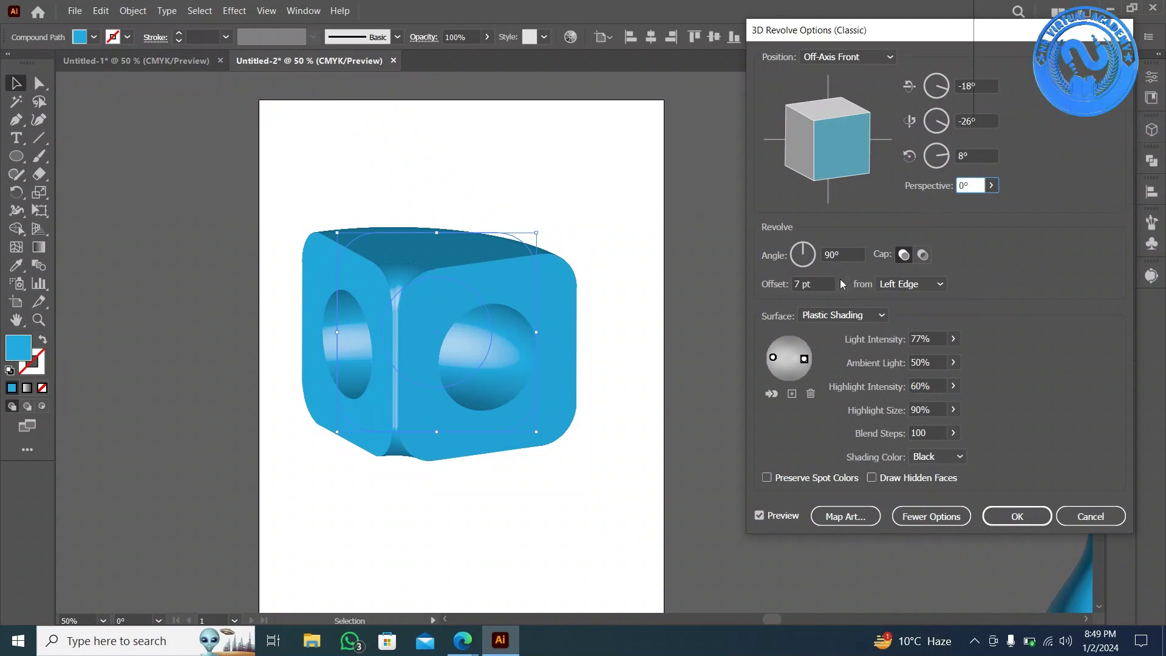
# Set the revolve offset to 10 pt from the left edge and apply the effect to the compound path.
pyautogui.click(827, 286)
pyautogui.press('Up')
pyautogui.press('Up')
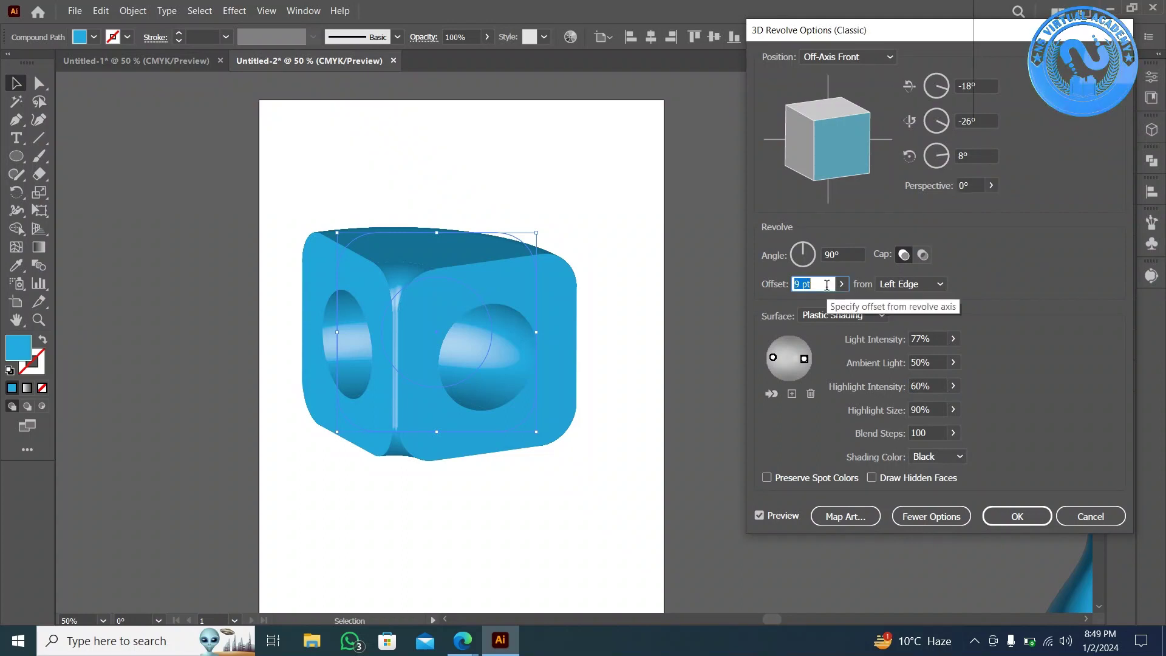
pyautogui.press('Up')
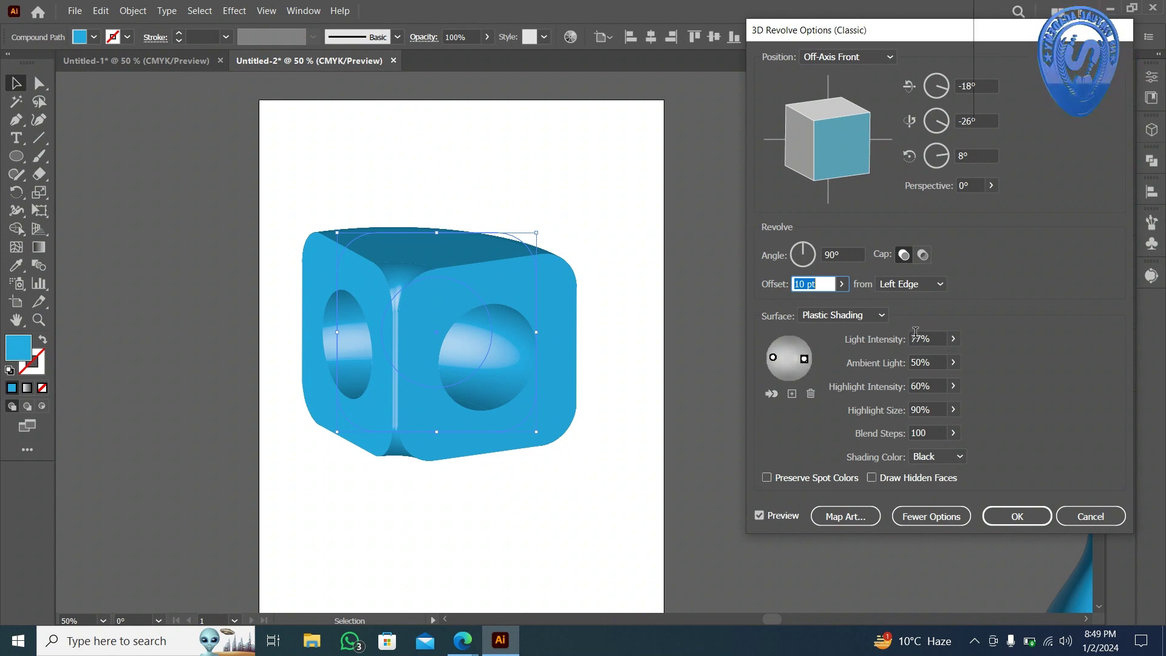
pyautogui.press('Tab')
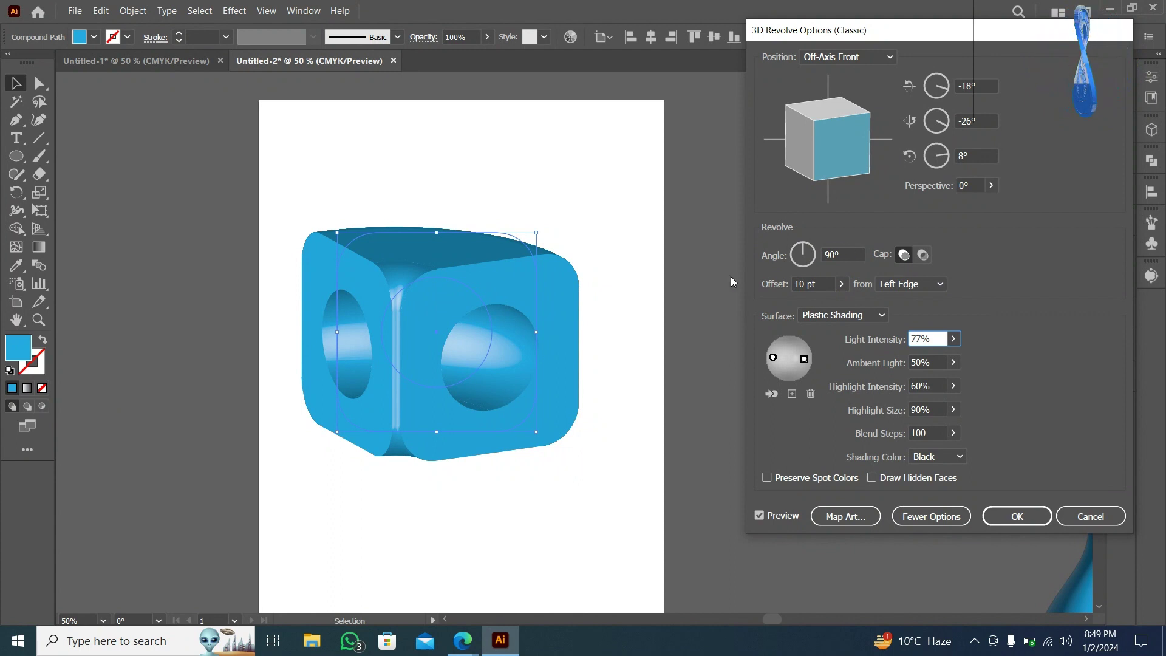
pyautogui.click(1015, 515)
# Move the revolved solid off the artboard onto the empty canvas to its right.
pyautogui.click(769, 421)
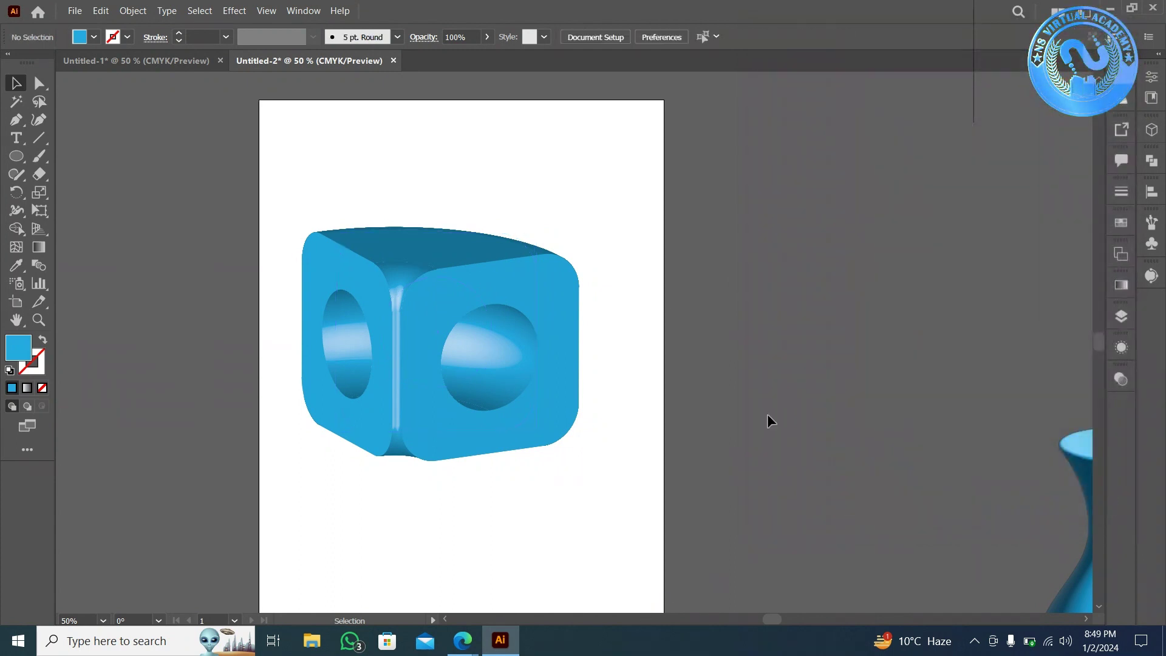
pyautogui.click(471, 296)
pyautogui.moveTo(557, 255); pyautogui.dragTo(767, 193)
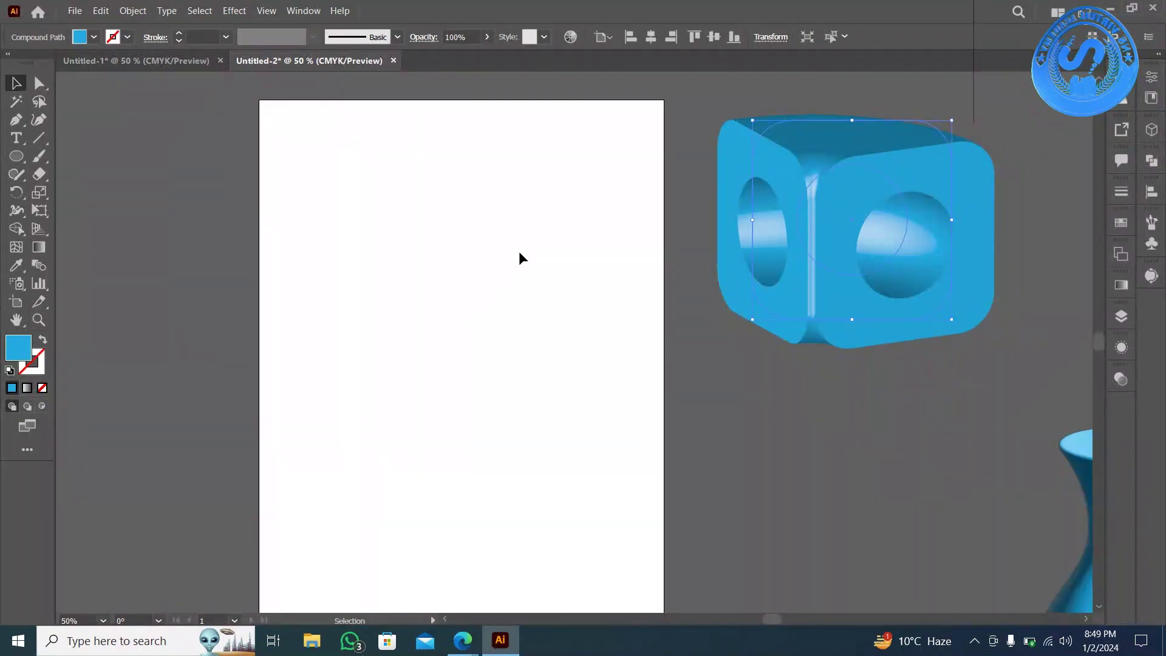
# Add the point text "NS VIRTUAL ACADEMY" on the empty artboard.
pyautogui.click(12, 140)
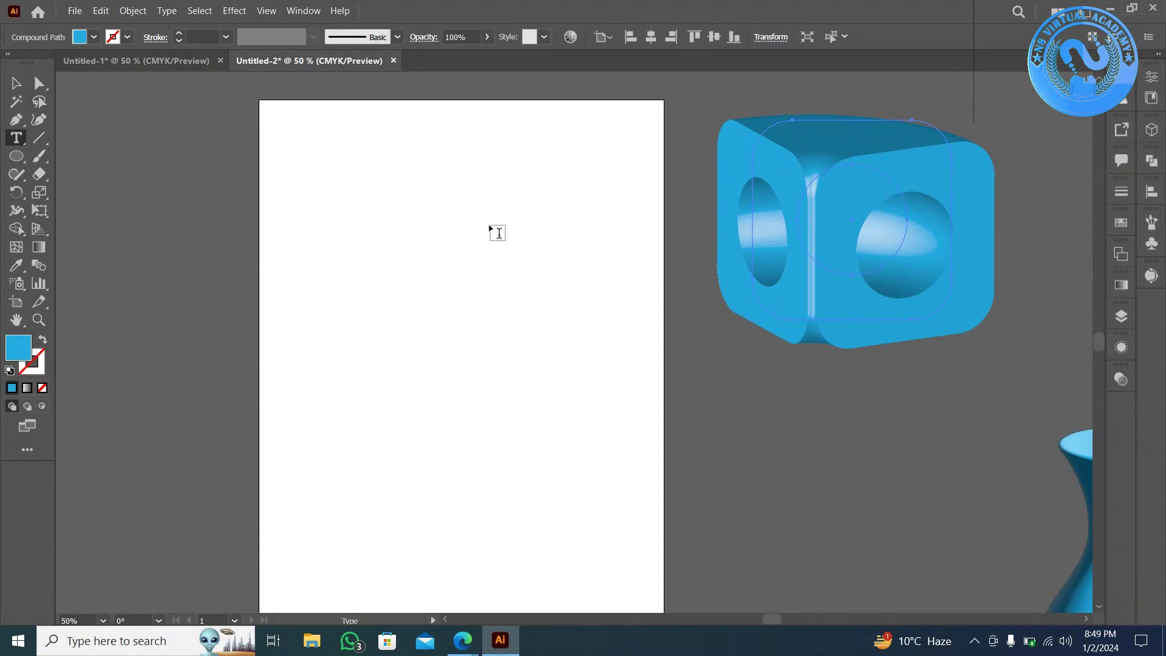
pyautogui.click(404, 295)
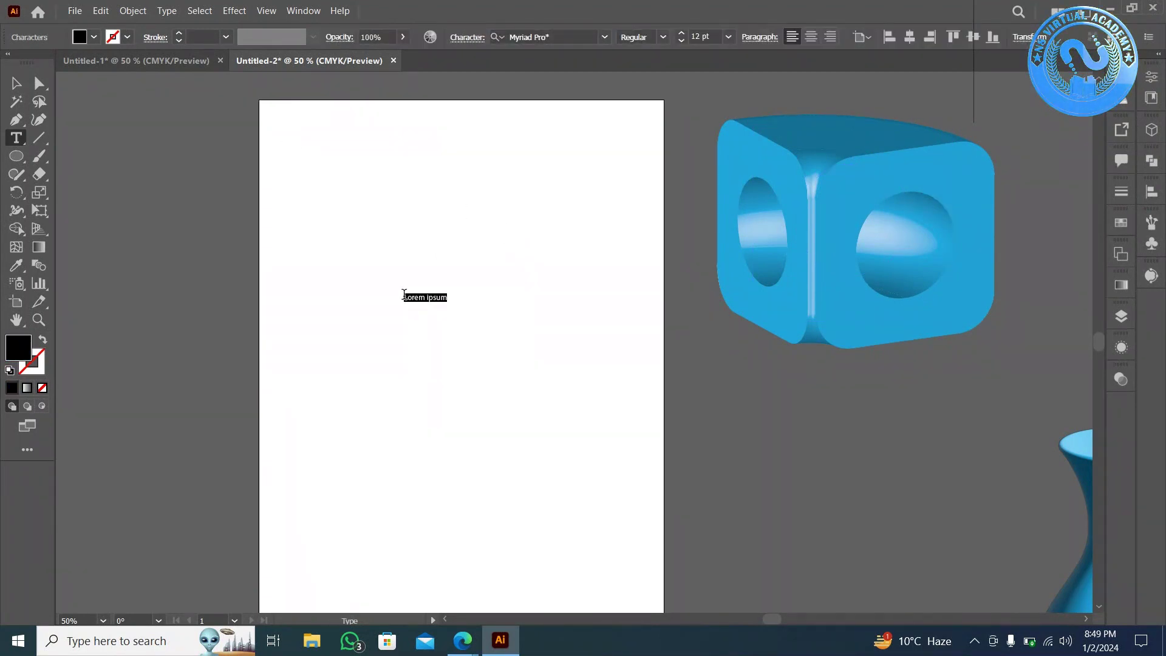
pyautogui.press('BackSpace')
pyautogui.write('NS VIRTUAL AC')
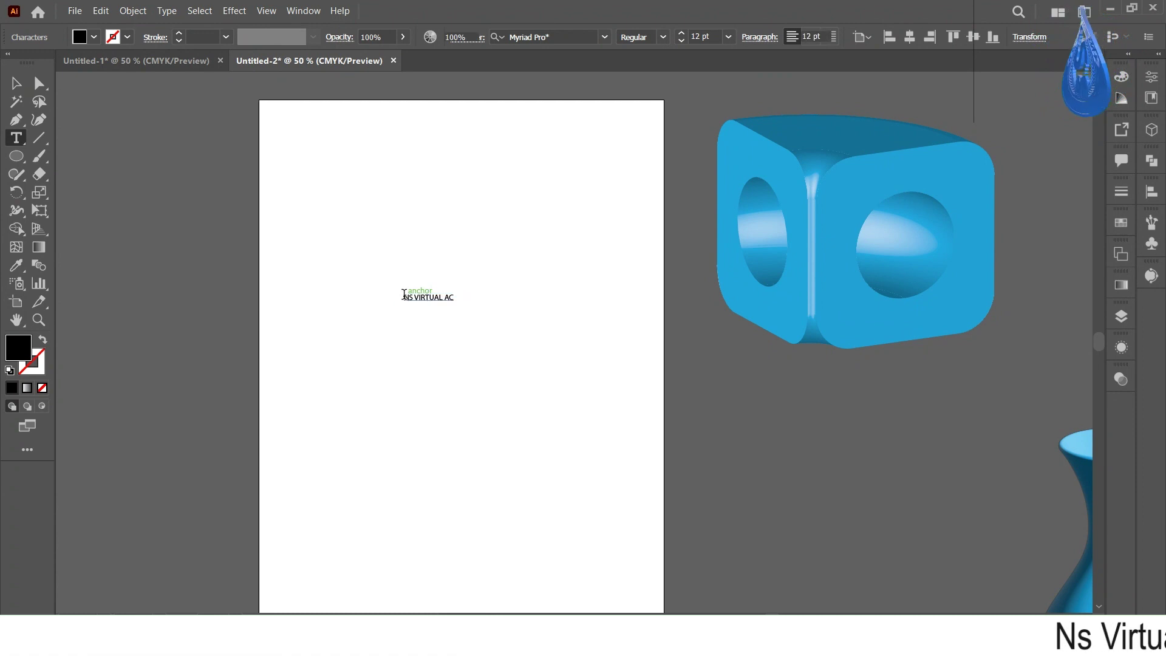
pyautogui.press('Escape')
pyautogui.hotkey('shift', 'm')
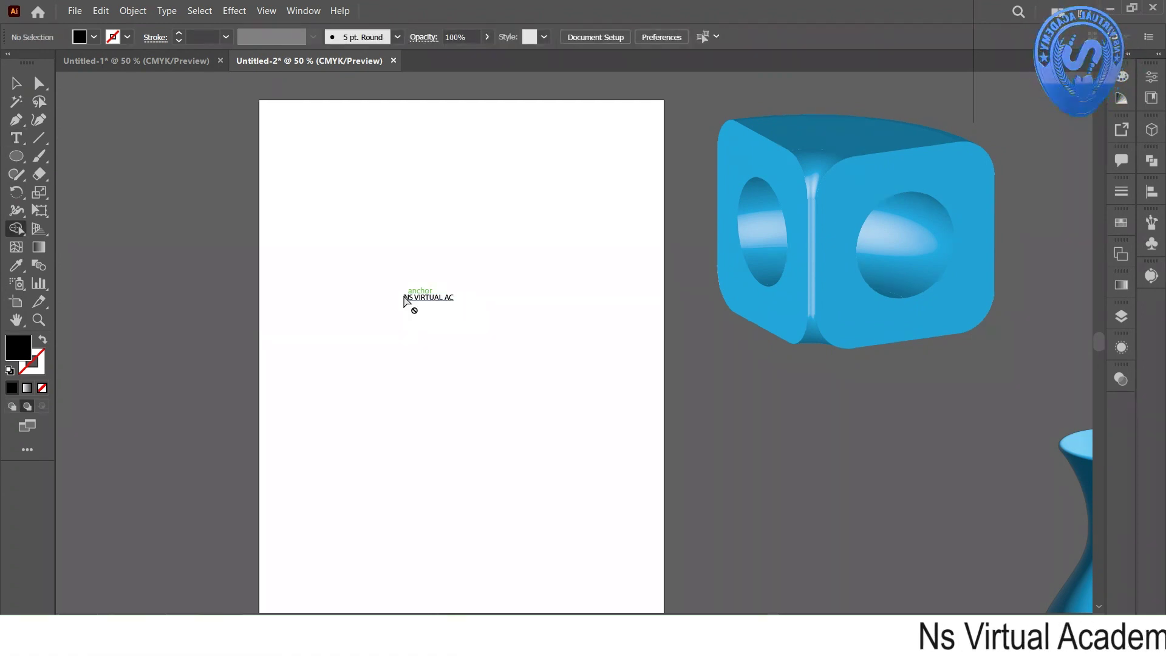
pyautogui.press('t')
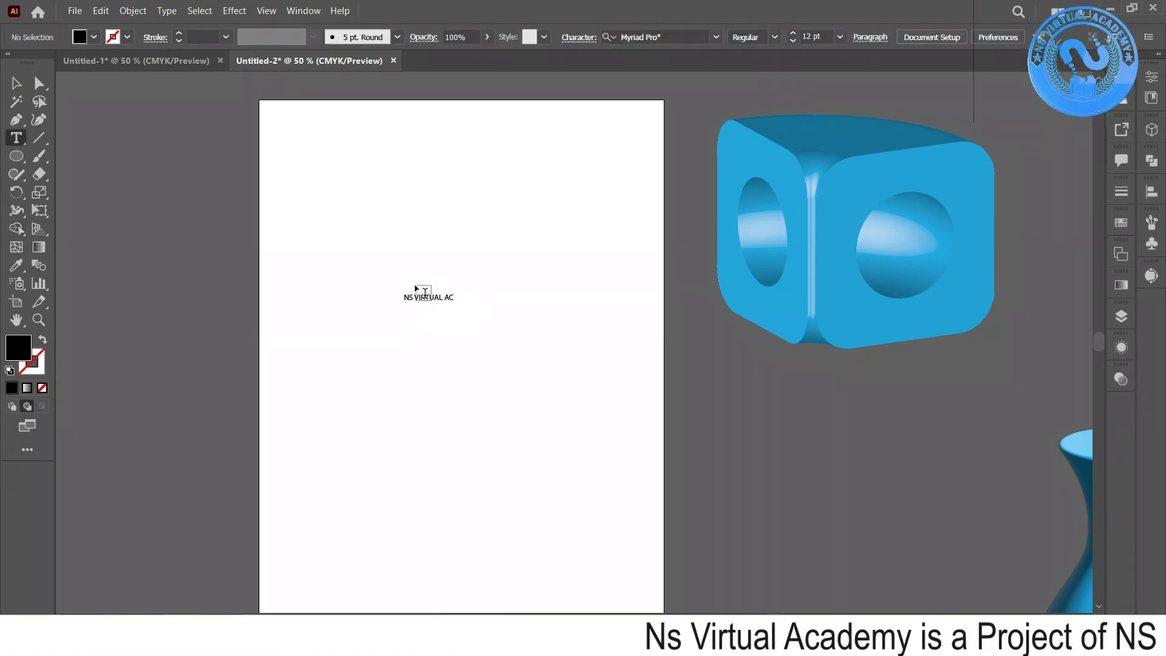
pyautogui.click(463, 306)
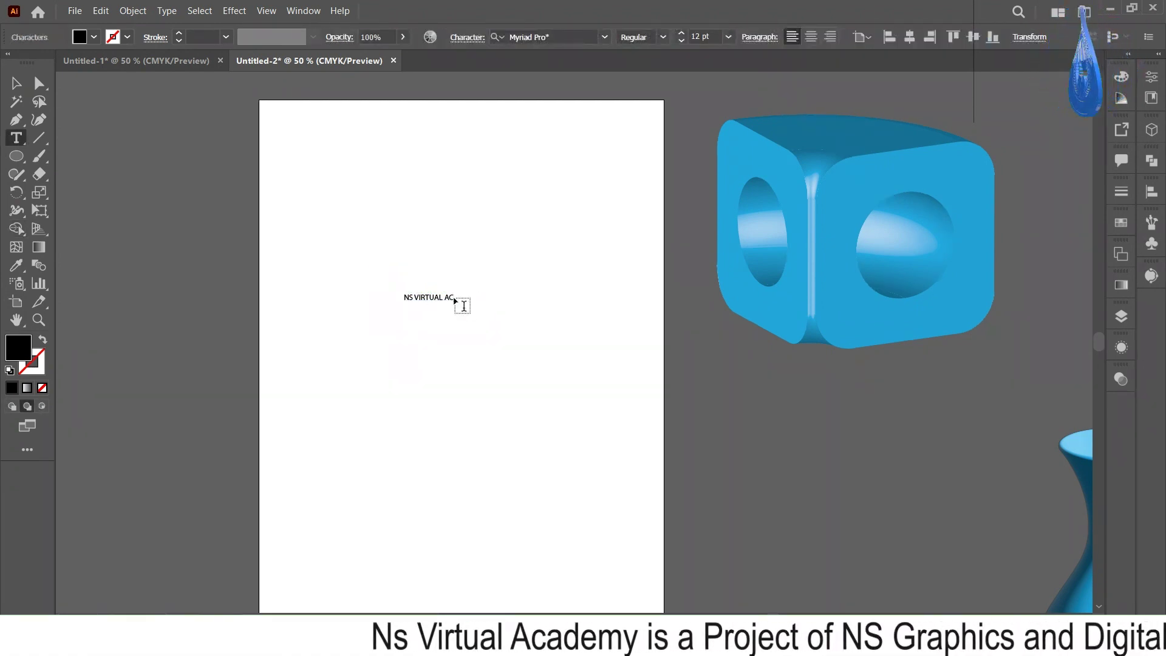
pyautogui.write('ADEMY')
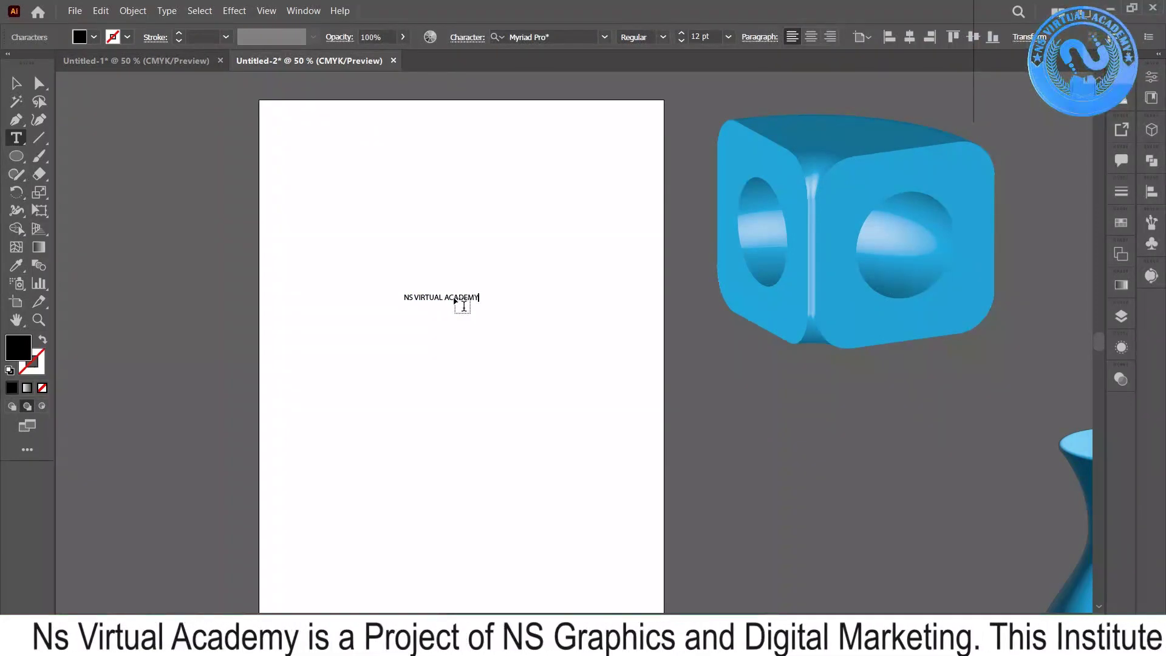
pyautogui.press('Escape')
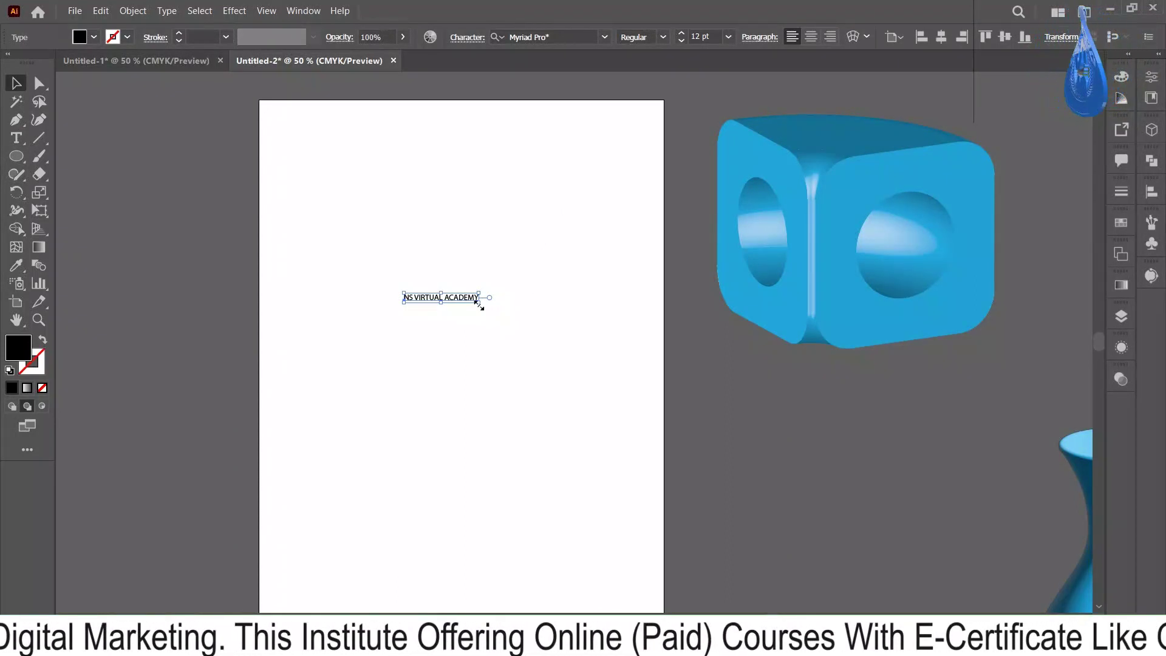
# Scale the "NS VIRTUAL ACADEMY" text up to about 36 pt and centre it roughly across the artboard's width.
pyautogui.moveTo(481, 300); pyautogui.dragTo(629, 399)
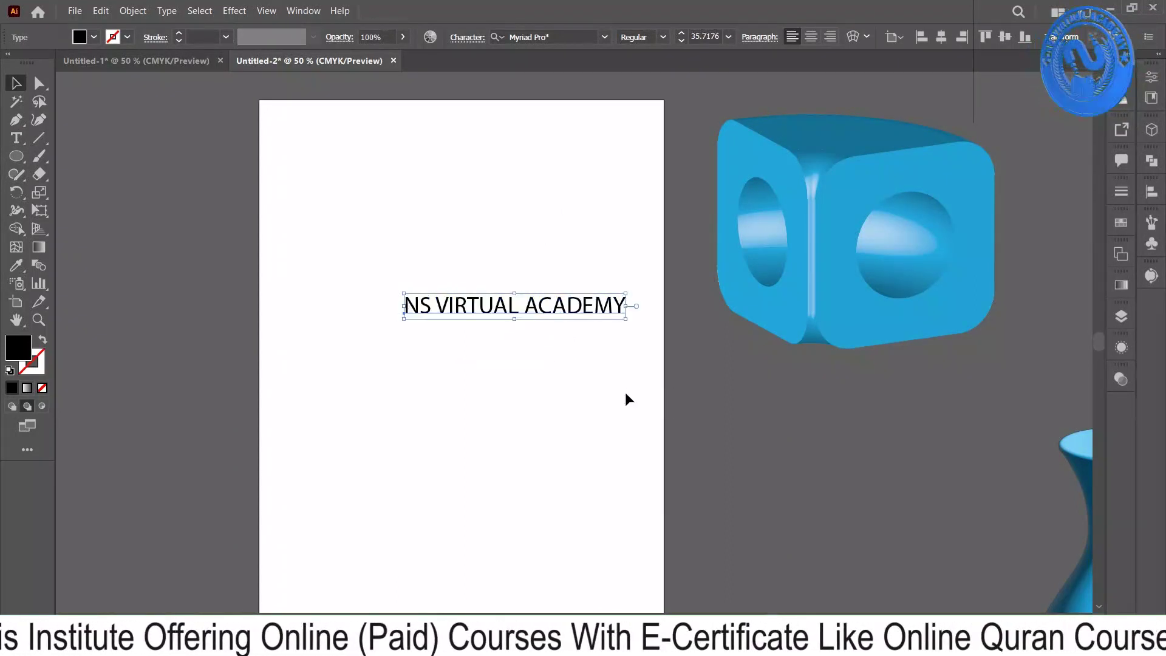
pyautogui.moveTo(574, 302); pyautogui.dragTo(492, 319)
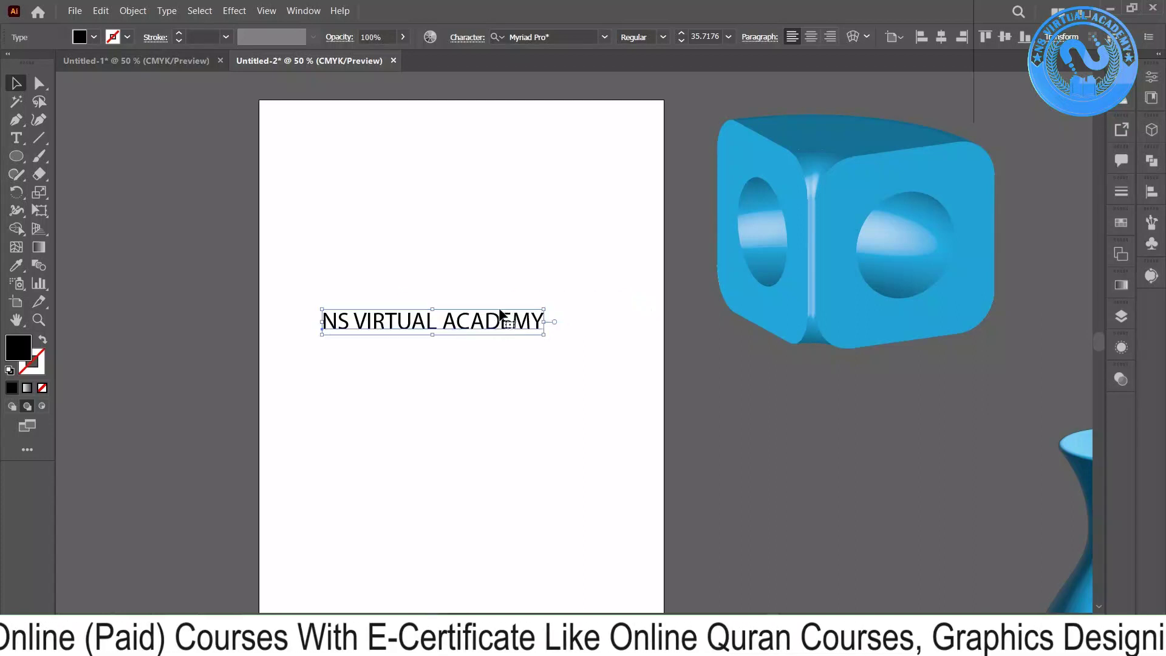
# Set the "NS VIRTUAL ACADEMY" text in Minion Variable Concept with the Bold style.
pyautogui.click(662, 37)
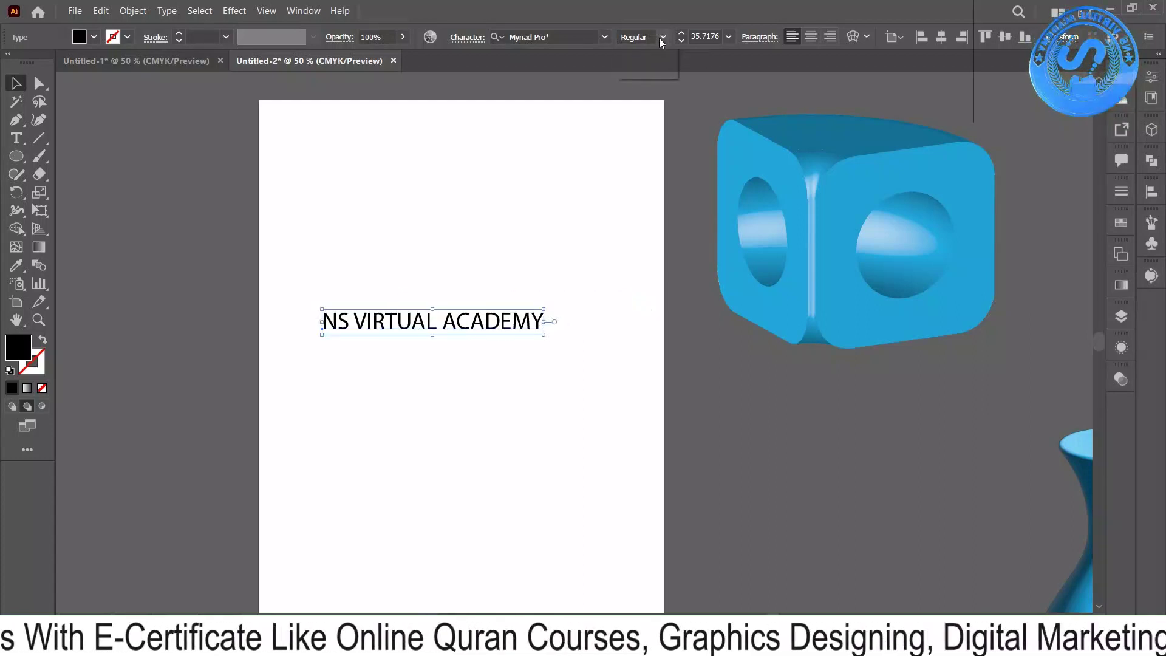
pyautogui.click(559, 85)
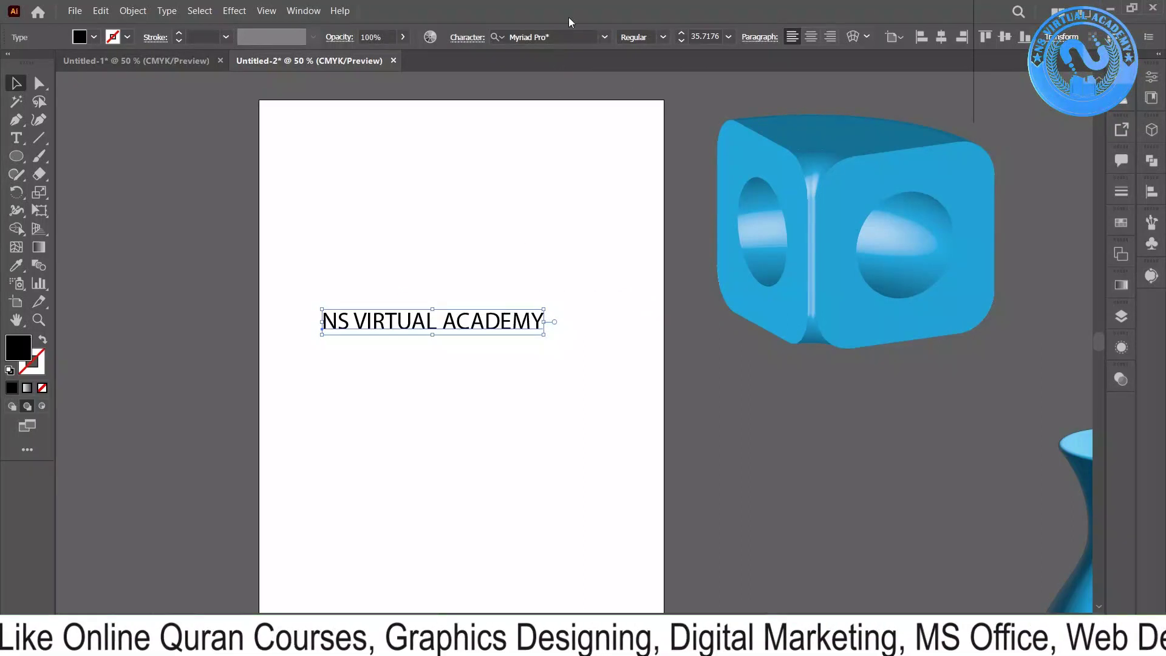
pyautogui.click(603, 38)
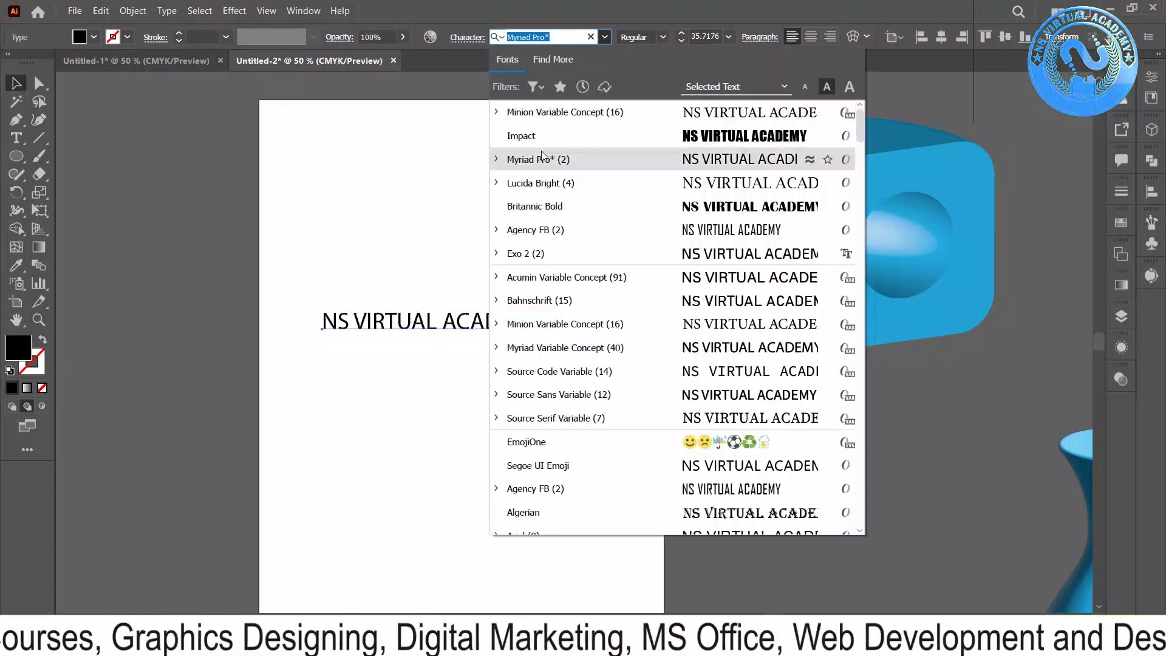
pyautogui.click(581, 111)
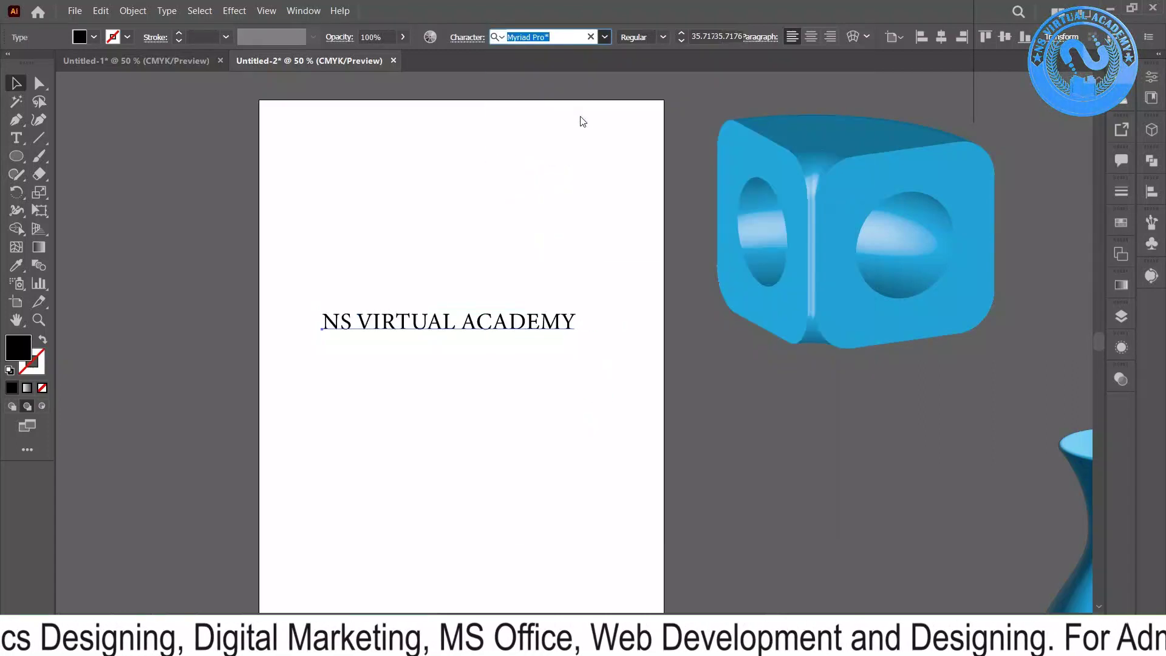
pyautogui.click(661, 38)
pyautogui.write('Bold')
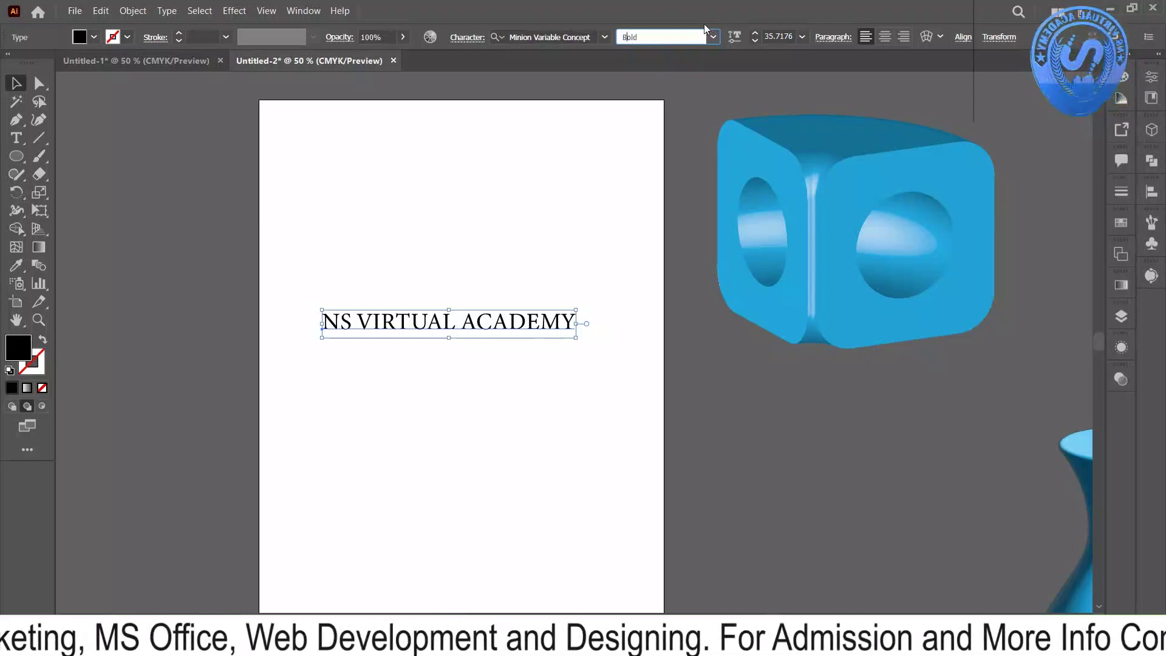
pyautogui.press('Return')
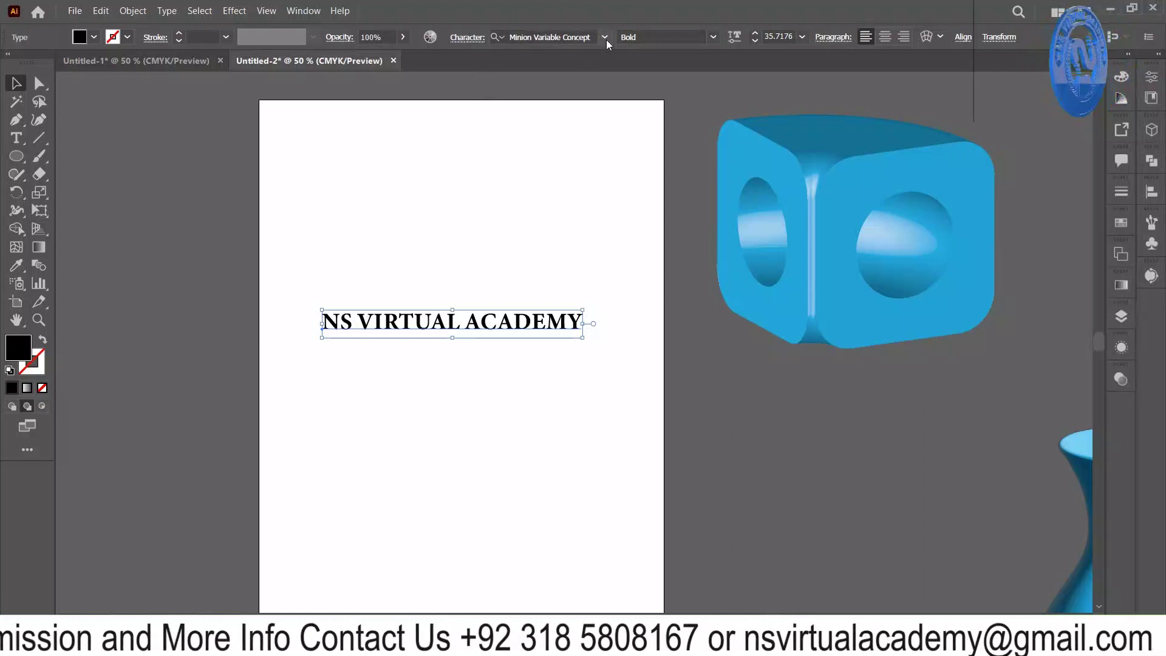
# Change the font of the "NS VIRTUAL ACADEMY" text to Impact.
pyautogui.click(586, 36)
pyautogui.press('BackSpace')
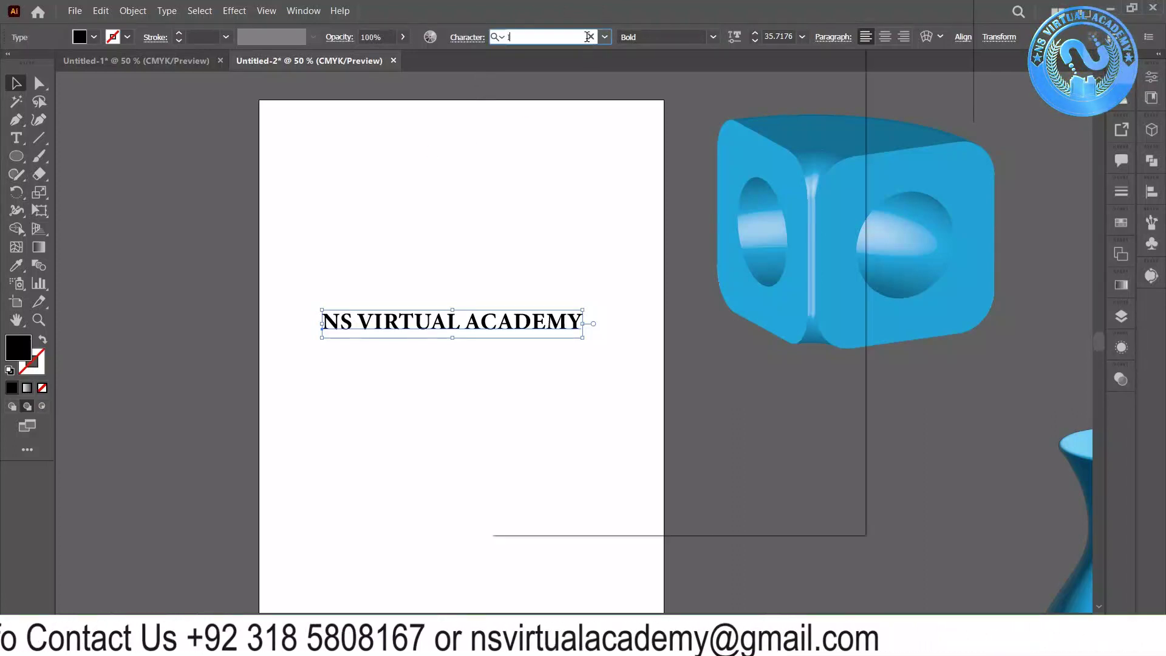
pyautogui.write('IMP')
pyautogui.press('Return')
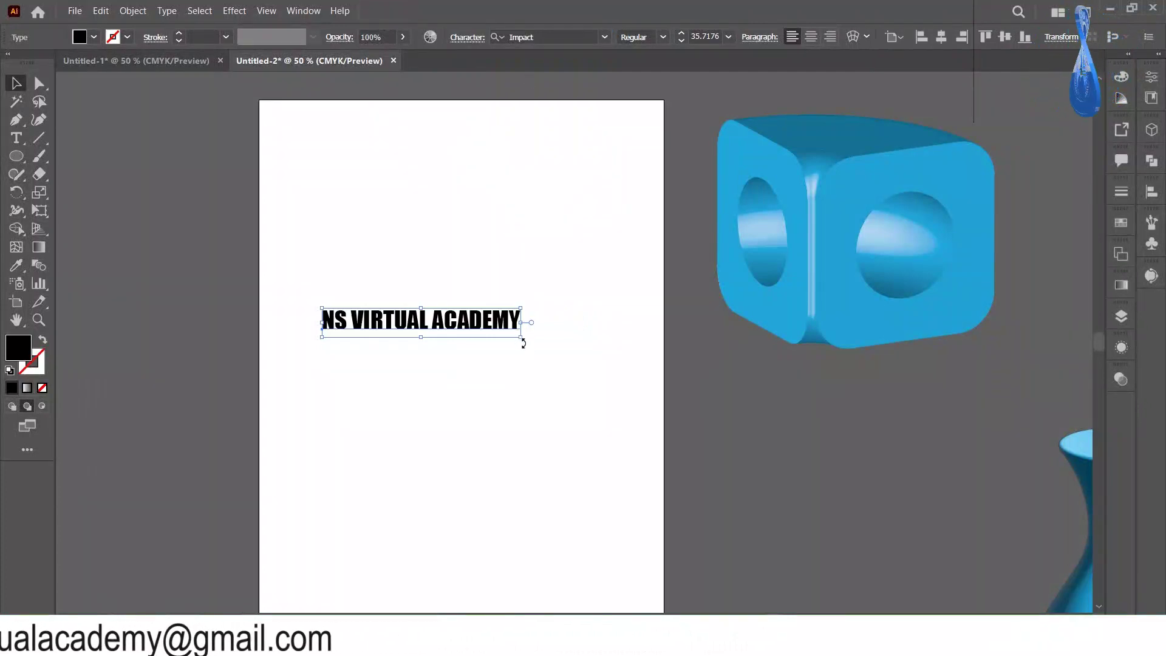
# Scale the Impact text up to about 69 pt so it spans nearly the full artboard width.
pyautogui.moveTo(520, 336); pyautogui.dragTo(651, 403)
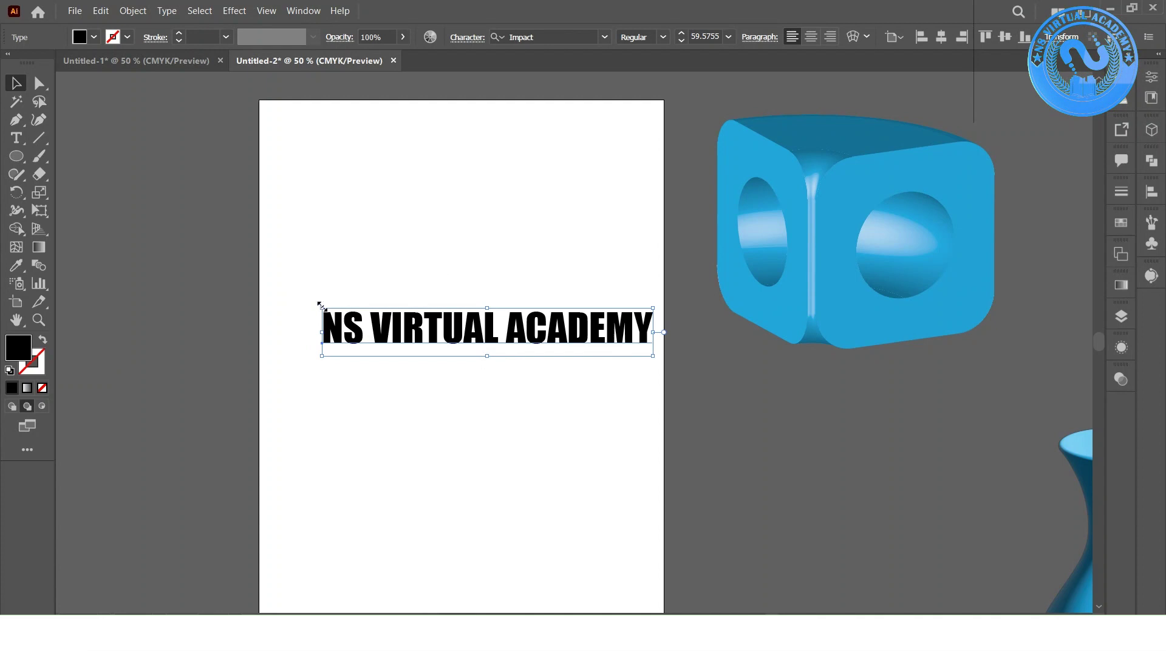
pyautogui.moveTo(321, 308); pyautogui.dragTo(267, 264)
pyautogui.hscroll(-5, 321, 237)
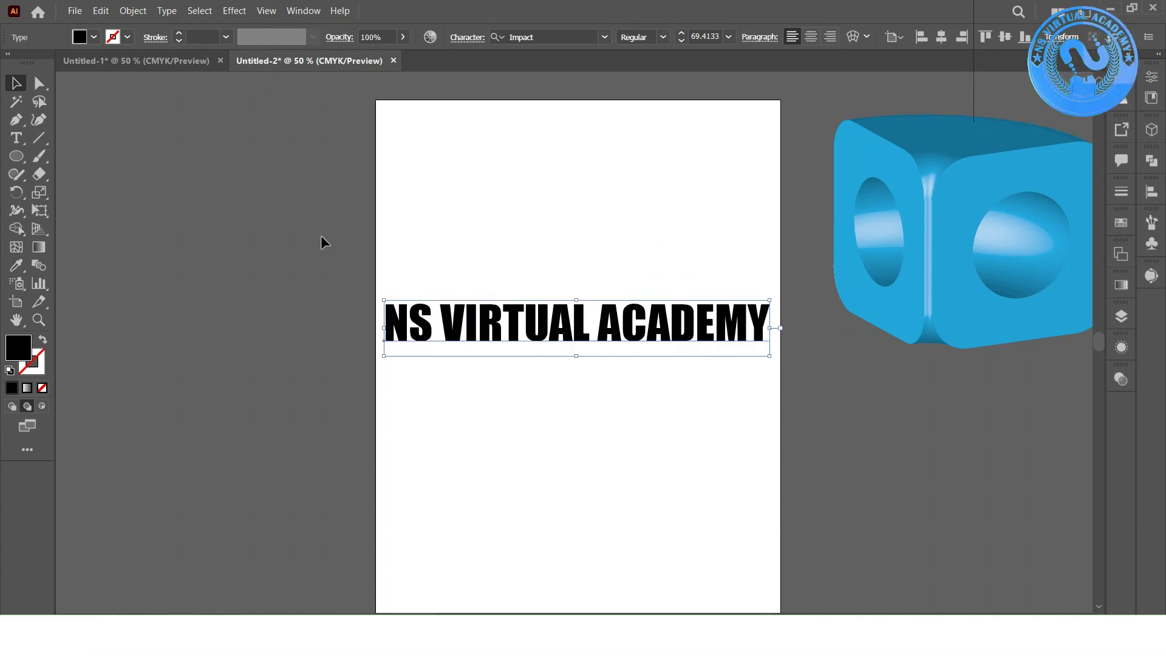
pyautogui.hscroll(4, 322, 237)
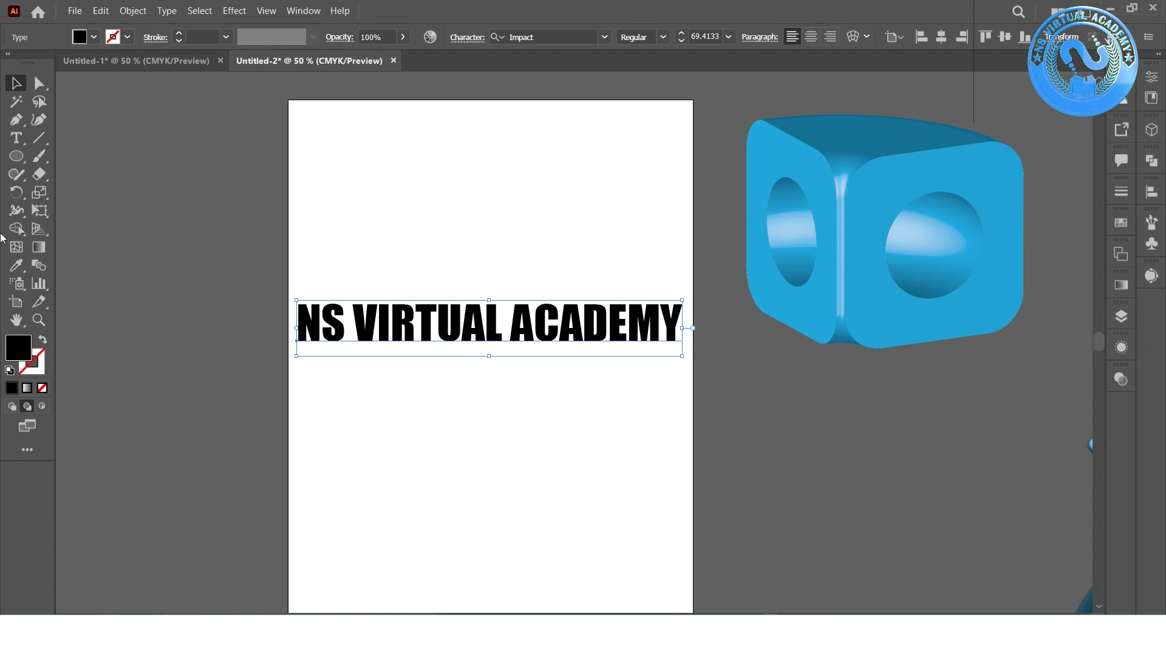
# Fill the "NS VIRTUAL ACADEMY" text with a medium blue swatch and place a duplicate of it below the original.
pyautogui.click(93, 39)
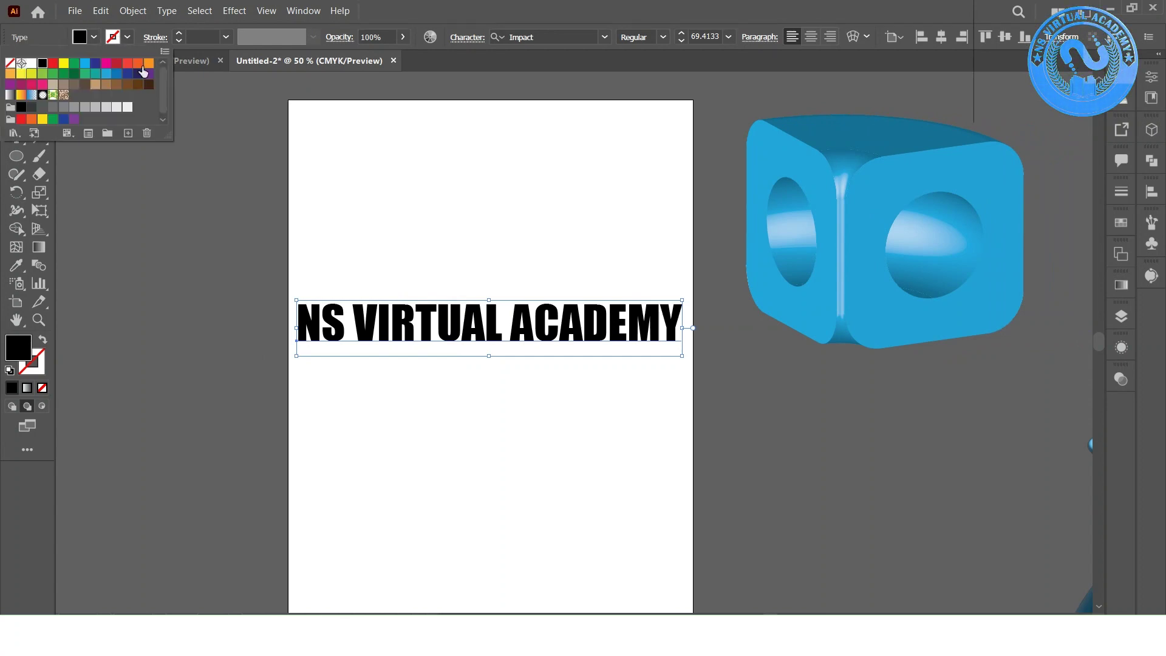
pyautogui.click(118, 75)
pyautogui.click(376, 225)
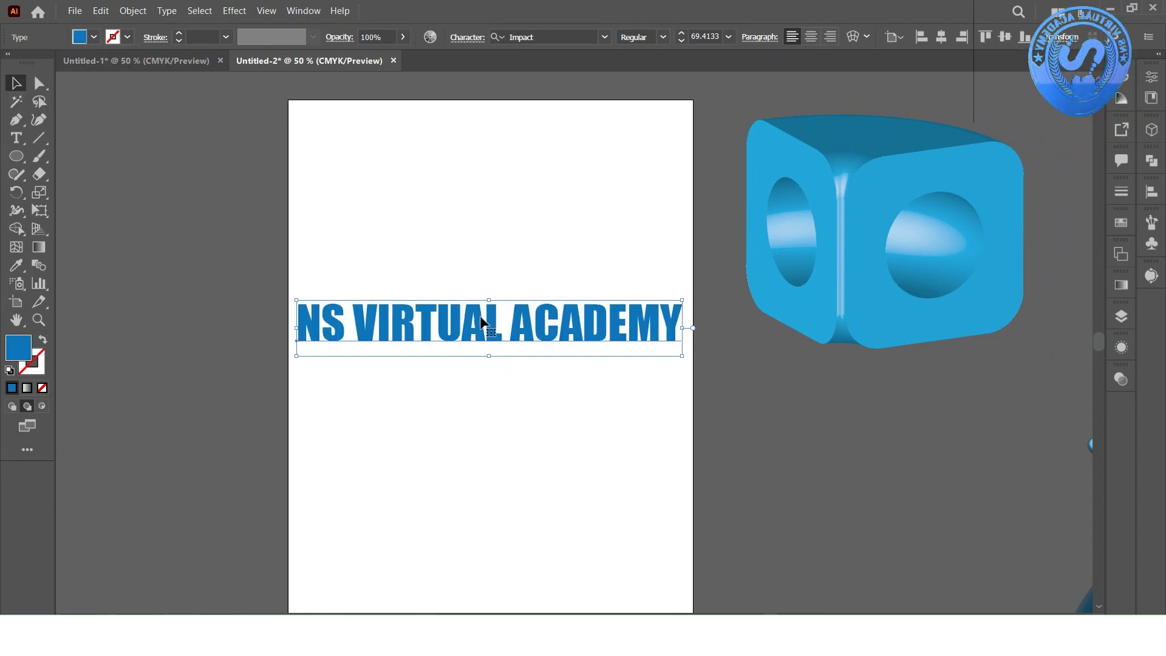
pyautogui.moveTo(493, 330); pyautogui.dragTo(489, 474)
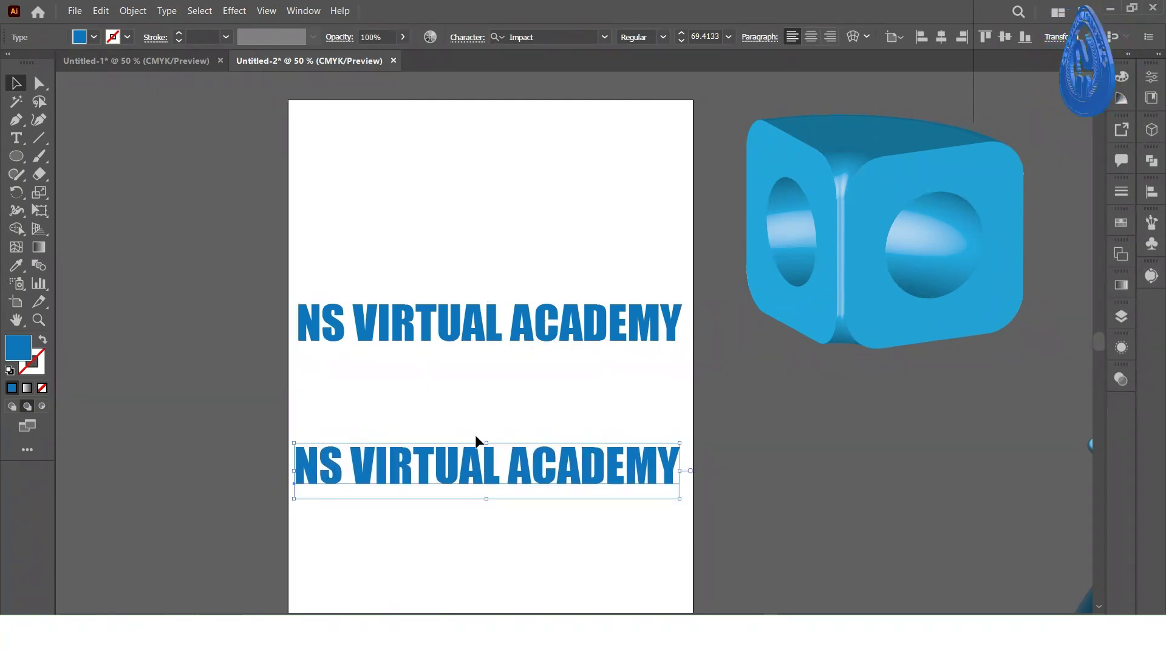
# Try the 3D and Materials Rotate effect on the upper text and undo it.
pyautogui.click(483, 322)
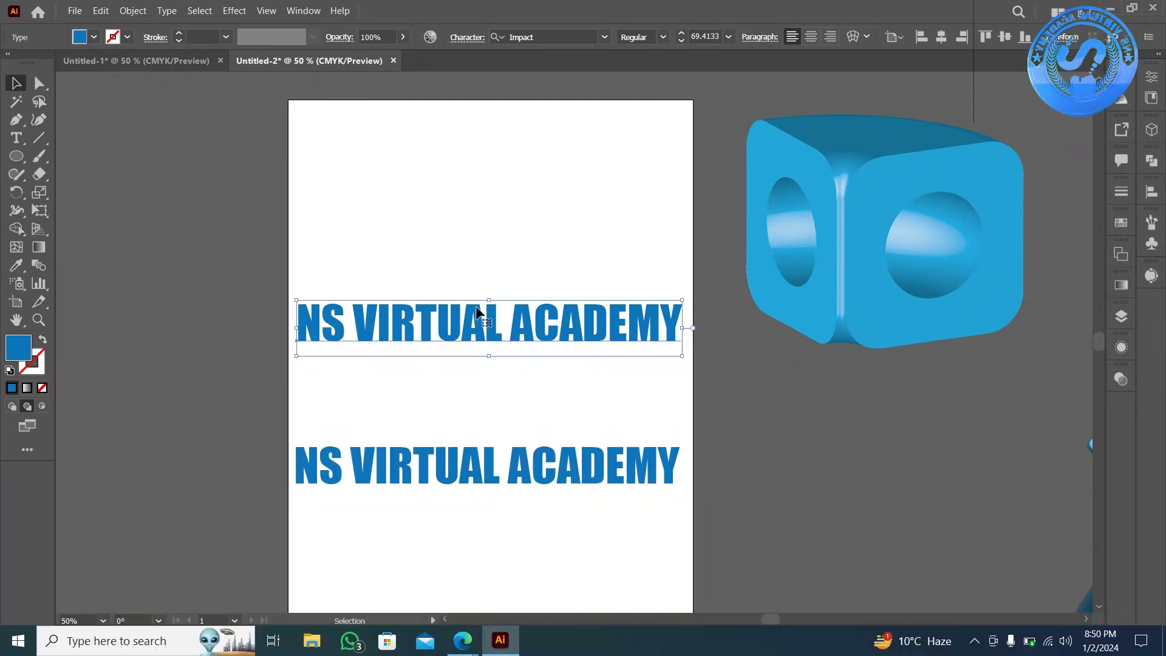
pyautogui.click(234, 10)
pyautogui.moveTo(246, 107)
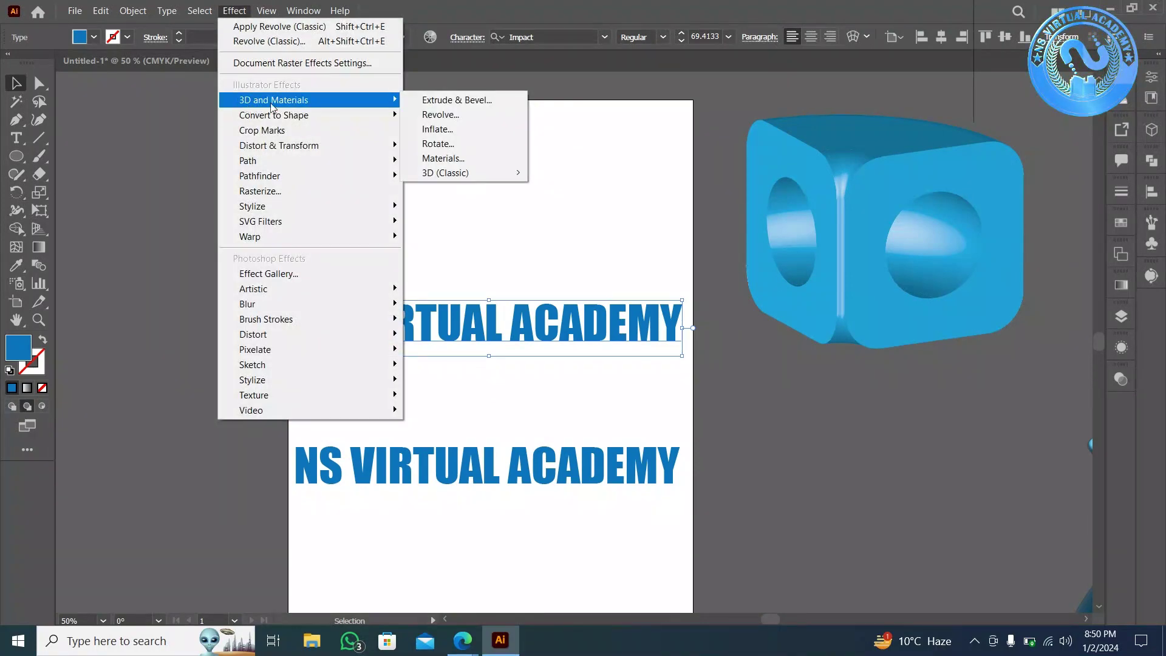
pyautogui.click(436, 143)
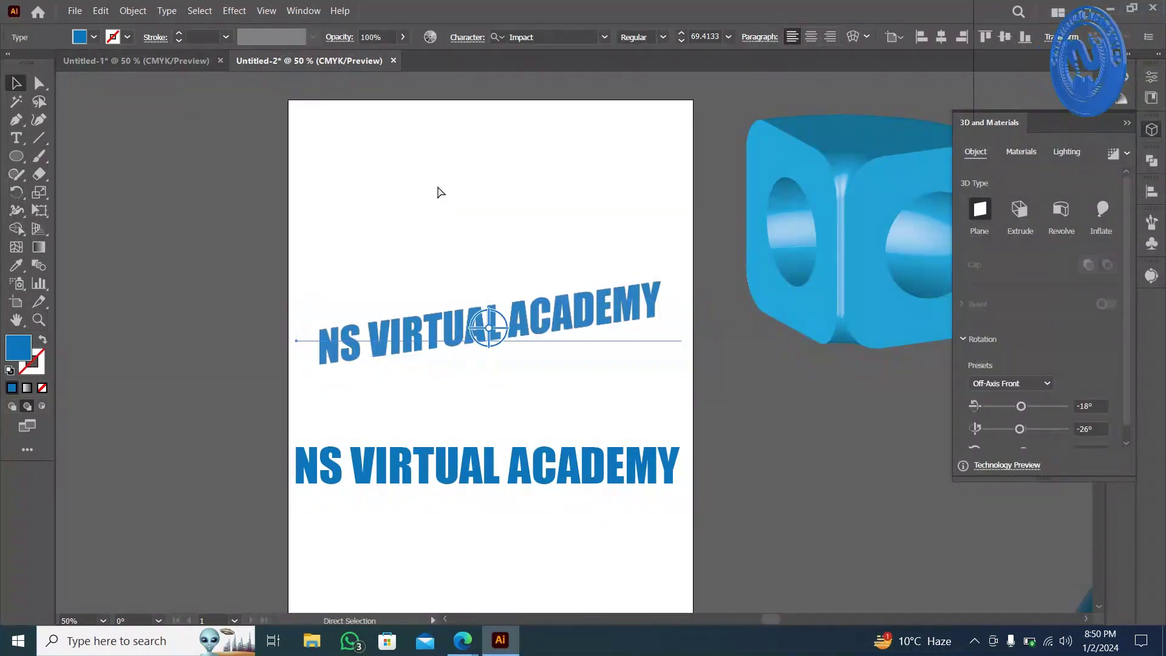
pyautogui.hotkey('ctrl', 'z')
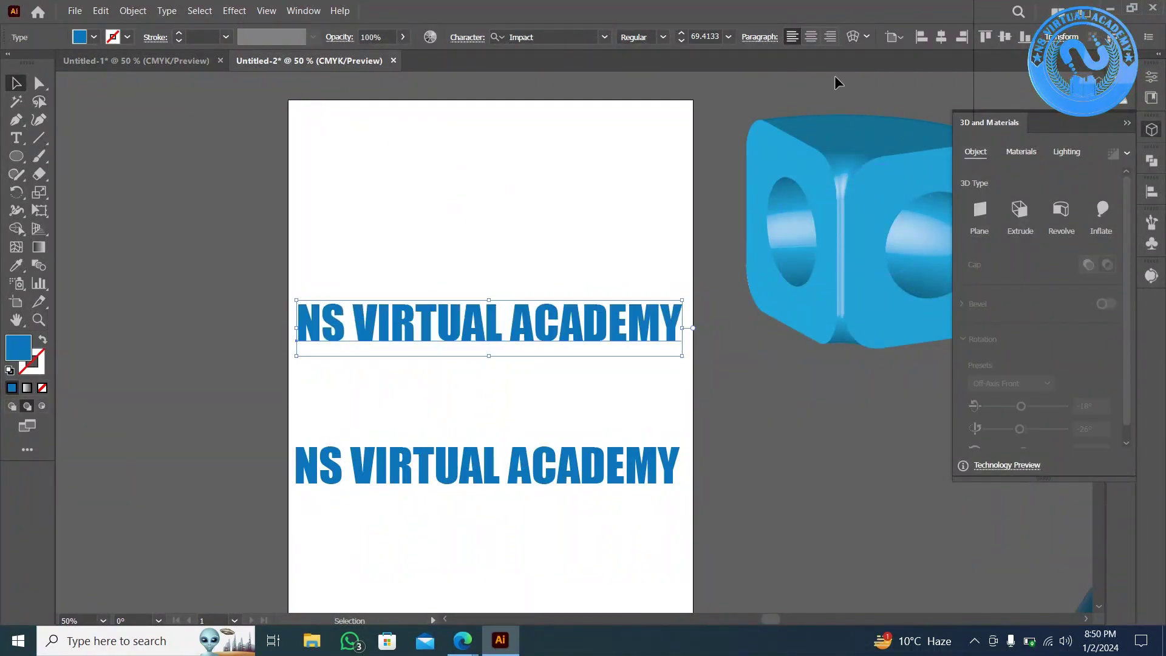
# Start a 3D (Classic) Extrude & Bevel on the upper text, moving its light to the sphere's right side and adding a second light at the upper left.
pyautogui.click(235, 11)
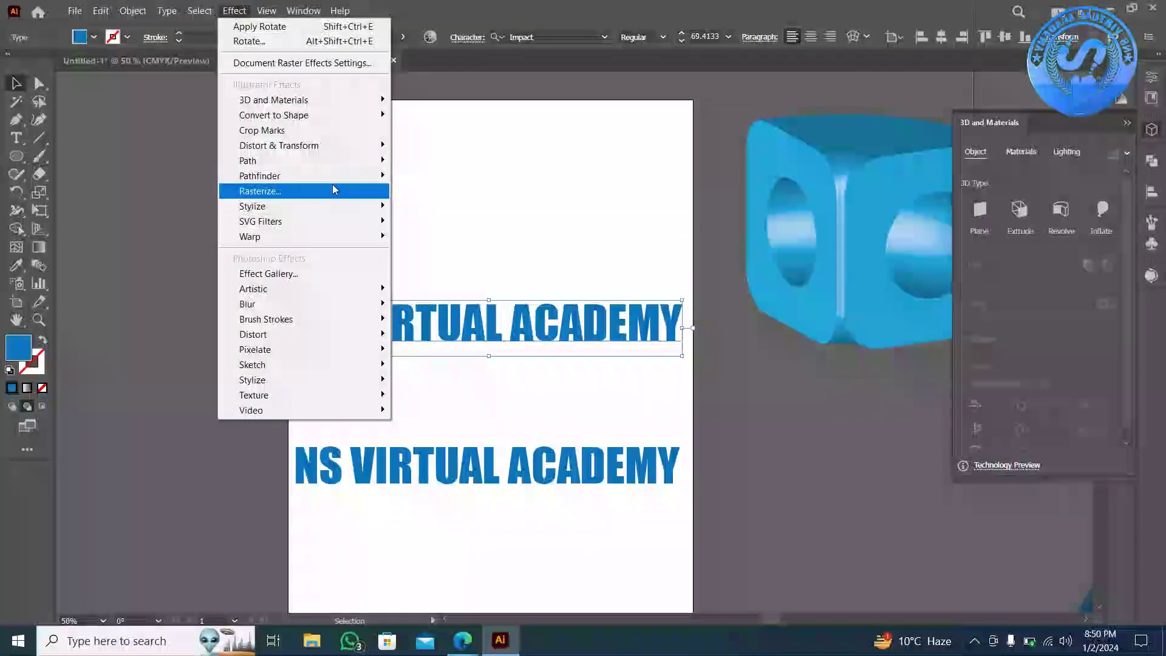
pyautogui.moveTo(340, 99)
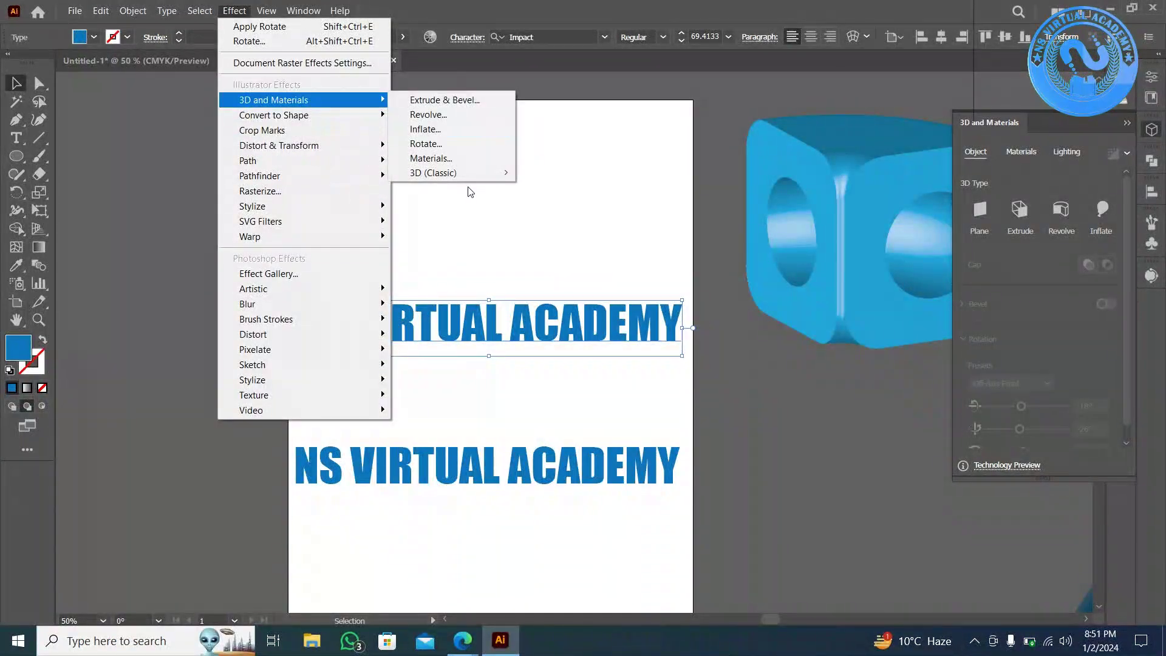
pyautogui.moveTo(457, 176)
pyautogui.click(535, 175)
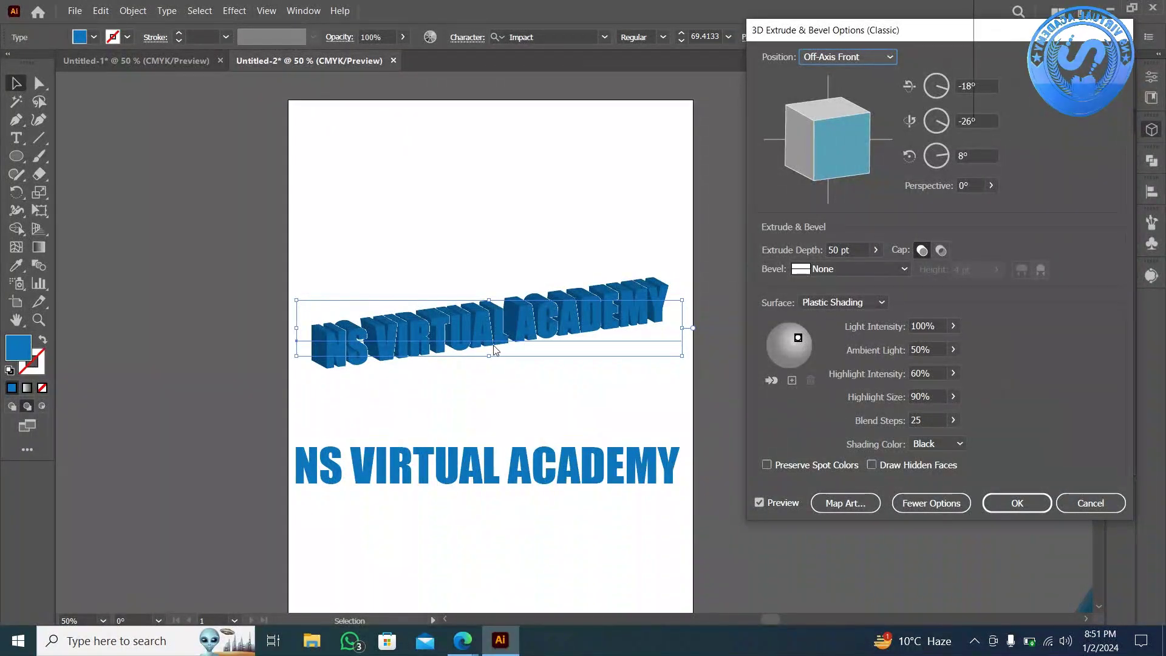
pyautogui.moveTo(797, 338); pyautogui.dragTo(805, 348)
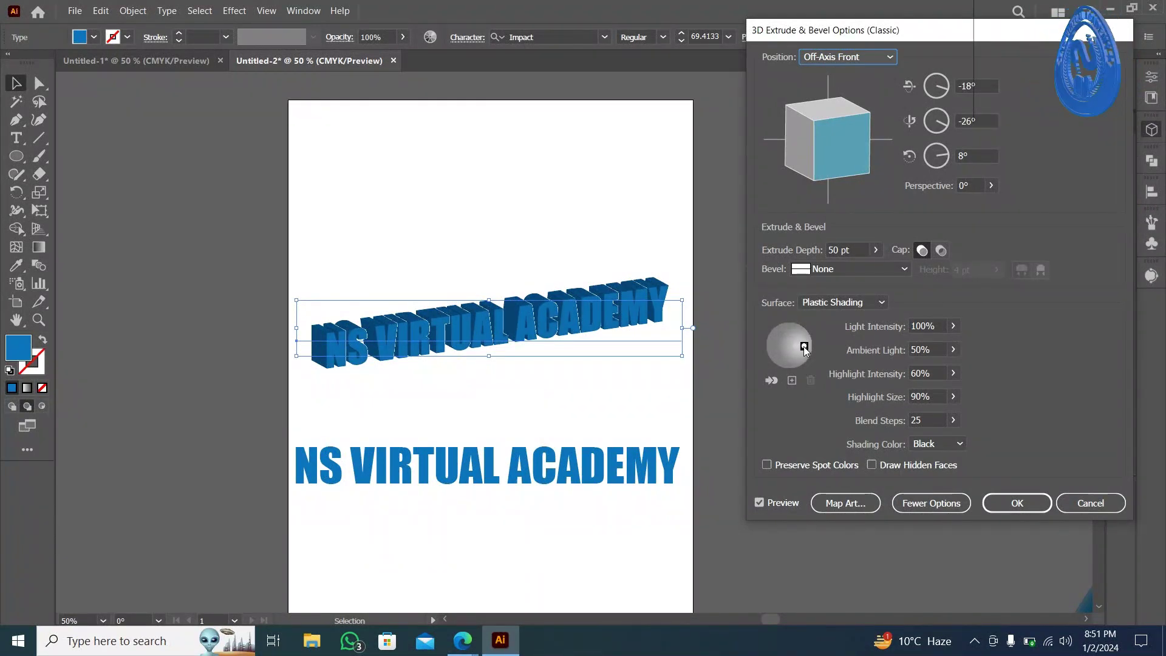
pyautogui.click(791, 380)
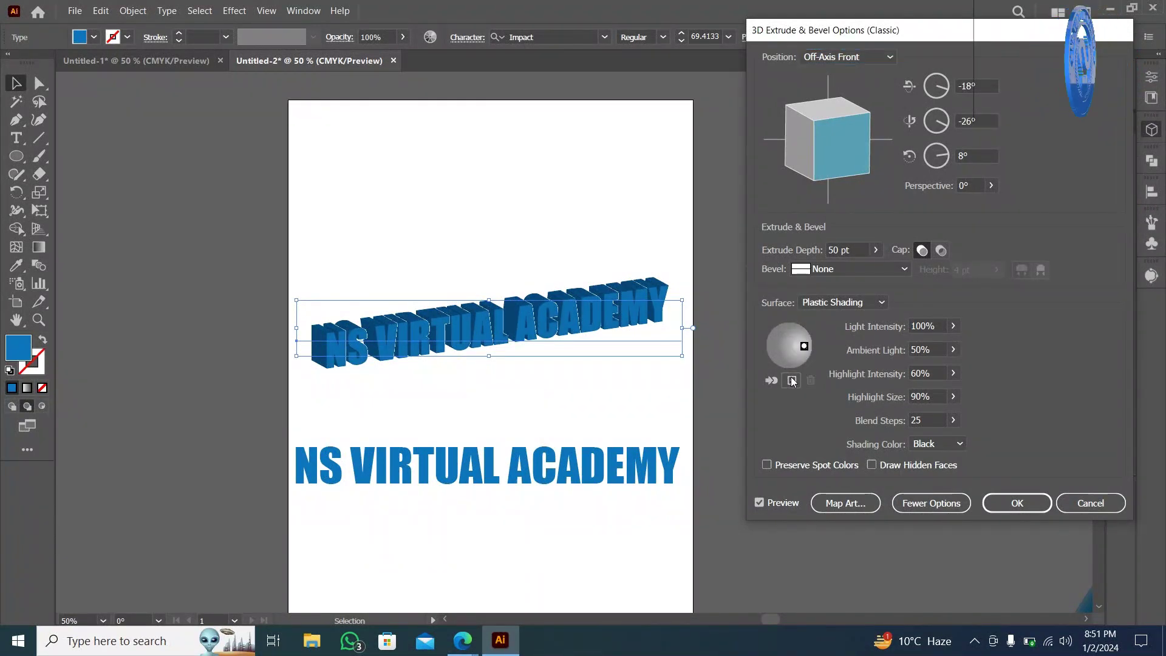
pyautogui.moveTo(789, 346); pyautogui.dragTo(782, 334)
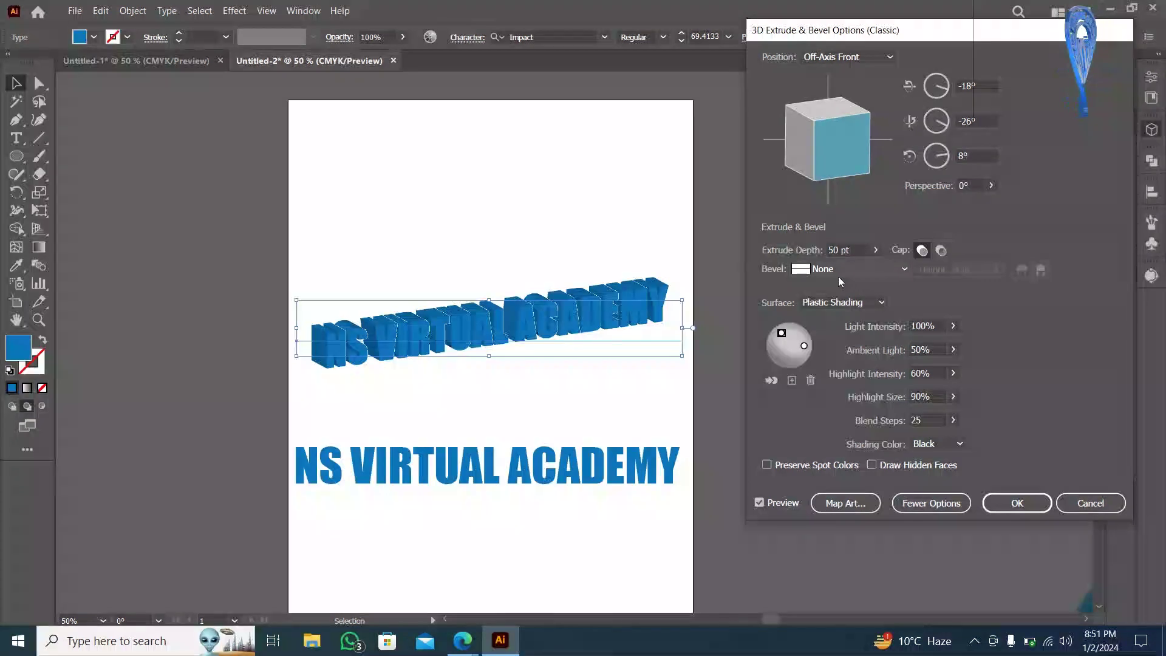
# Reduce the text's extrude depth to 25 pt.
pyautogui.click(860, 249)
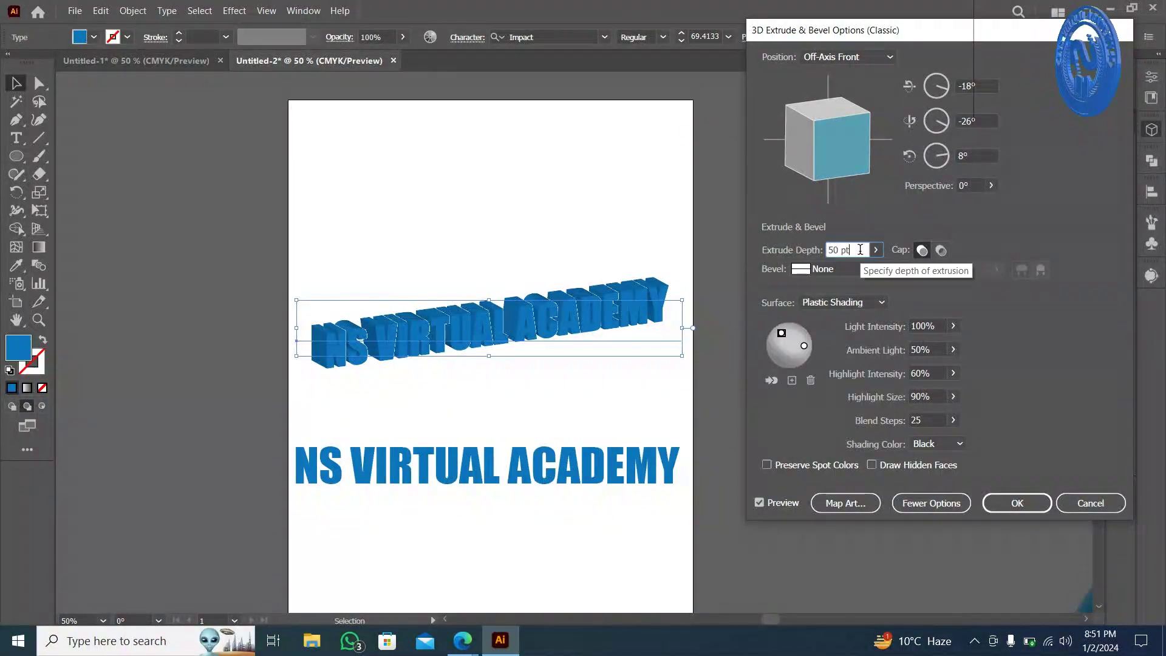
pyautogui.scroll(-7, 860, 250)
pyautogui.scroll(-14, 860, 249)
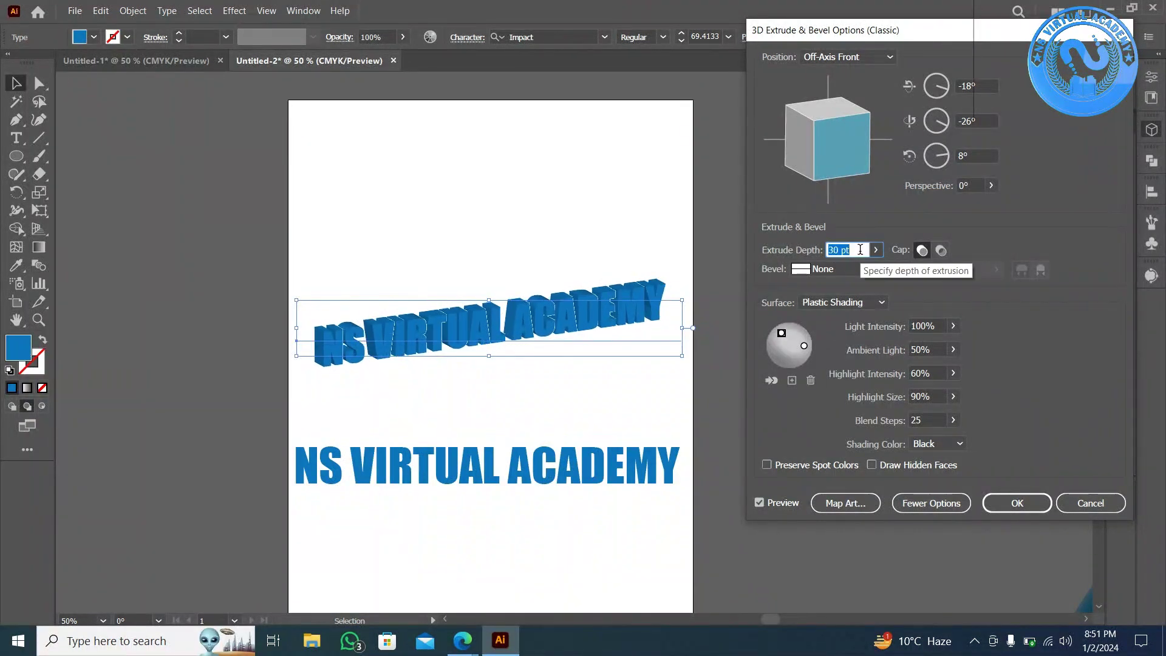
pyautogui.scroll(-4, 860, 249)
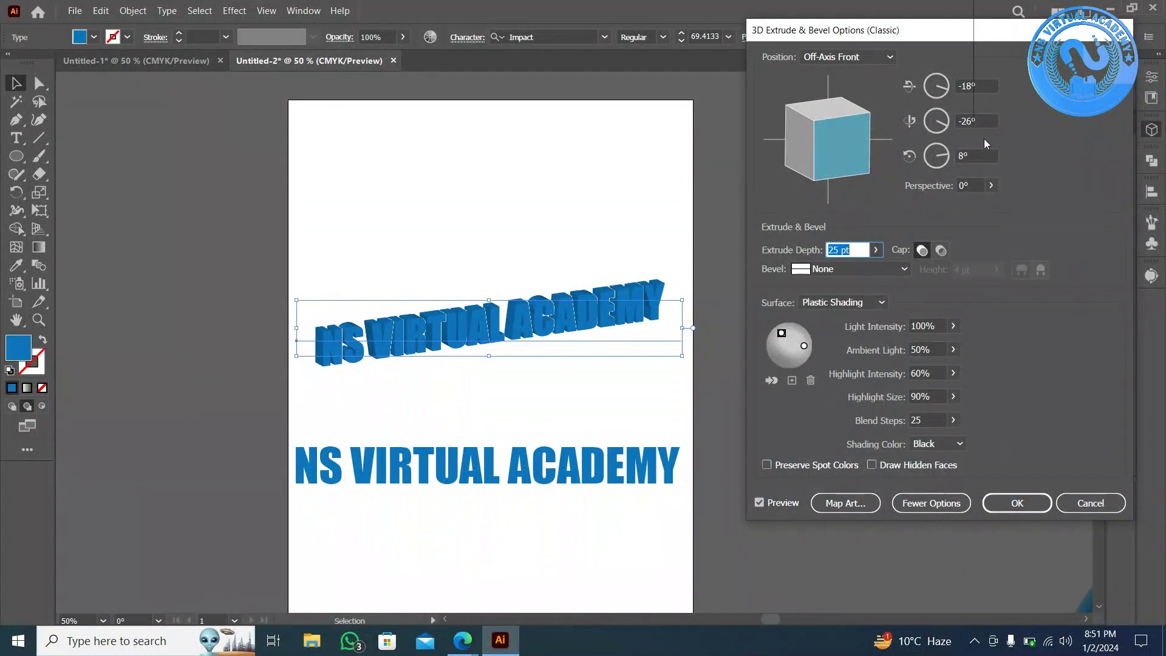
# Set the extruded text's rotation to -15° around X, -23° around Y and 4° around Z.
pyautogui.click(984, 151)
pyautogui.press('Down')
pyautogui.press('Down')
pyautogui.press('Down')
pyautogui.press('Down')
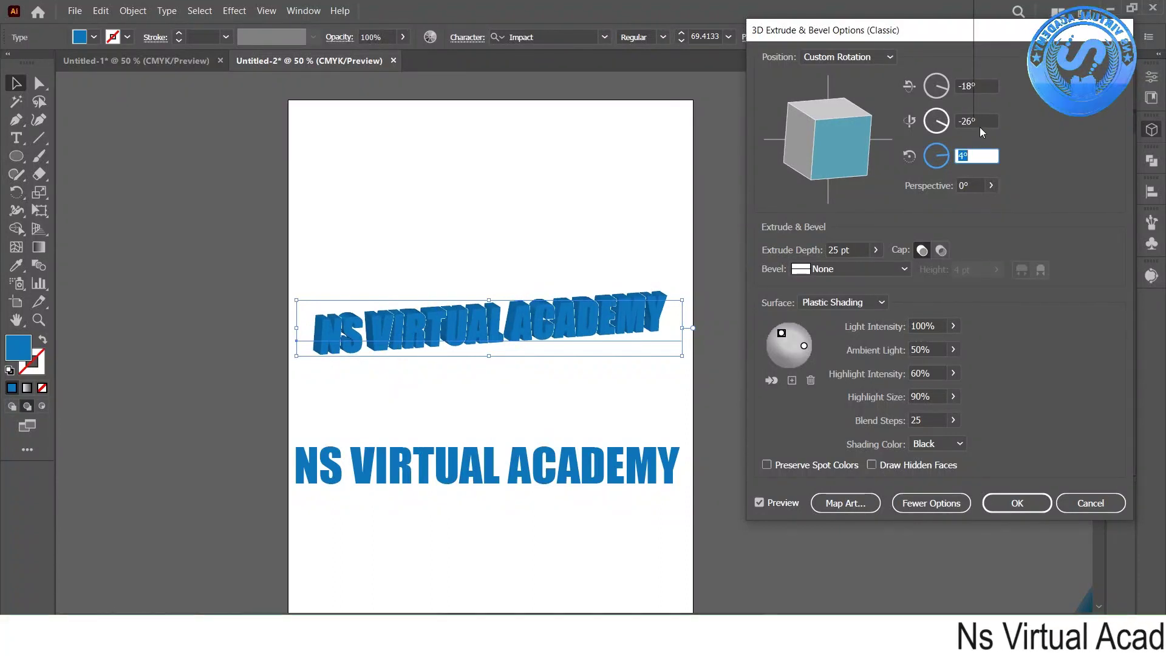
pyautogui.click(980, 121)
pyautogui.press('Up')
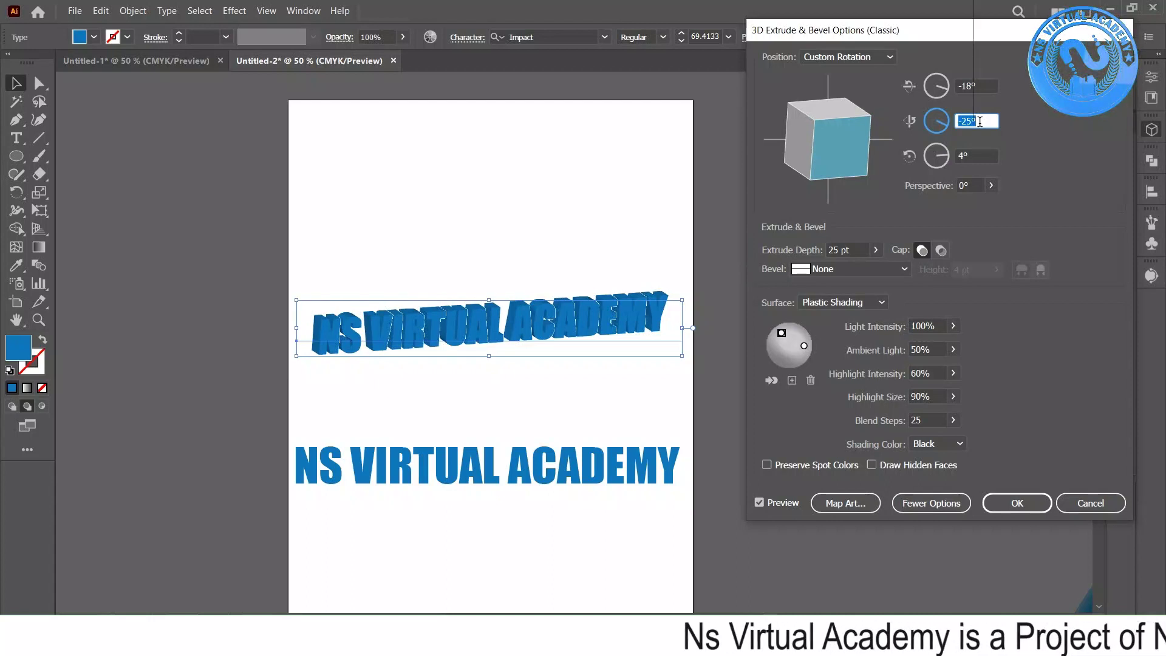
pyautogui.press('Up')
pyautogui.press('Up')
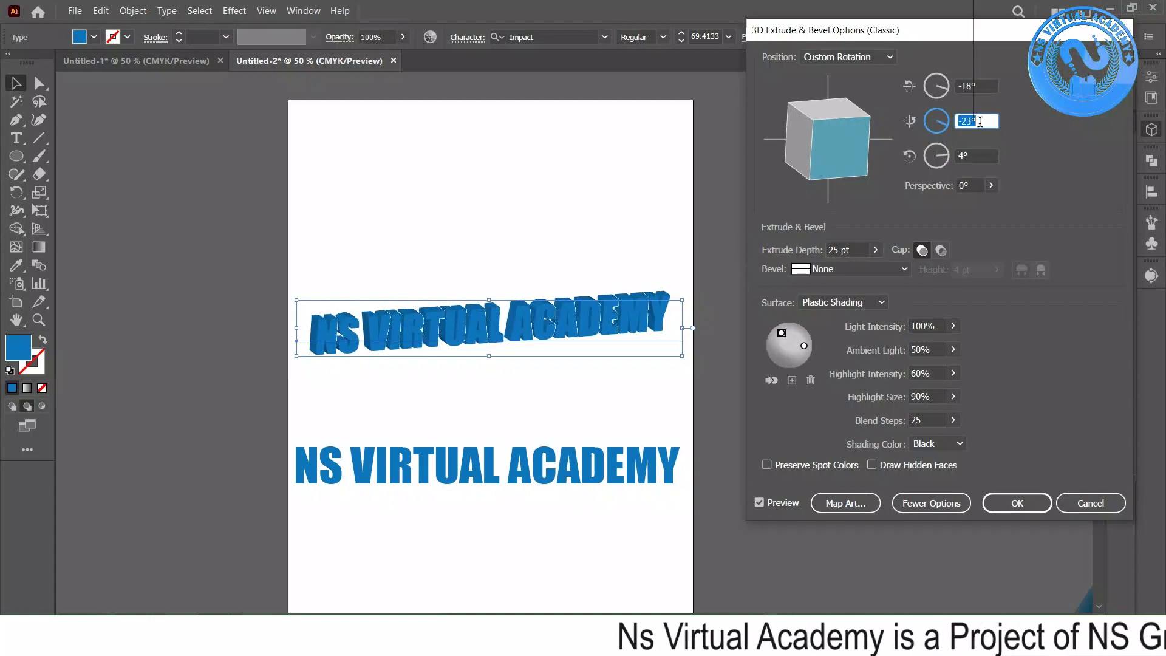
pyautogui.click(979, 86)
pyautogui.press('Up')
pyautogui.press('Up')
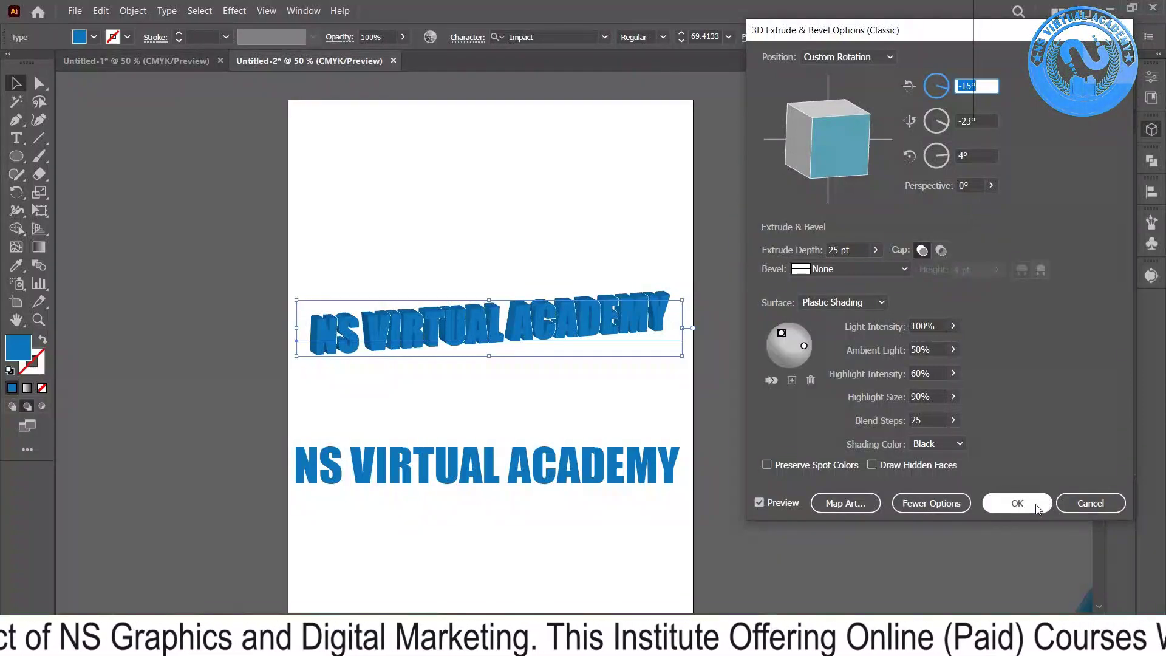
# Set the blend steps to 50, apply the Extrude & Bevel effect and deselect the text.
pyautogui.click(944, 421)
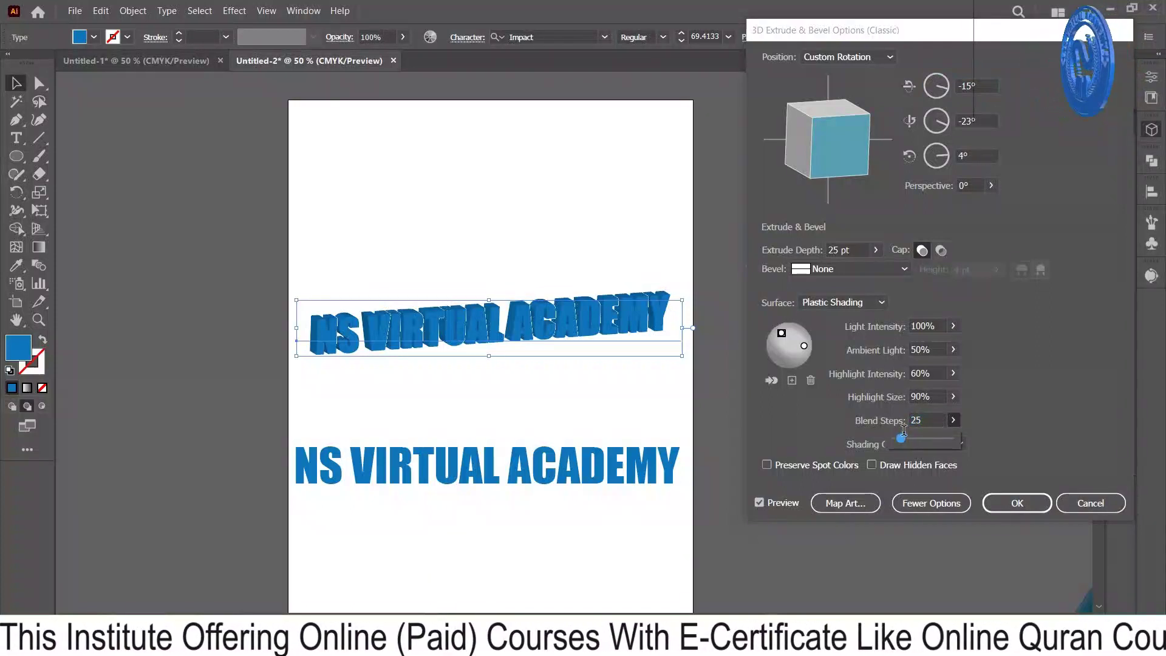
pyautogui.click(929, 420)
pyautogui.doubleClick(929, 419)
pyautogui.write('50')
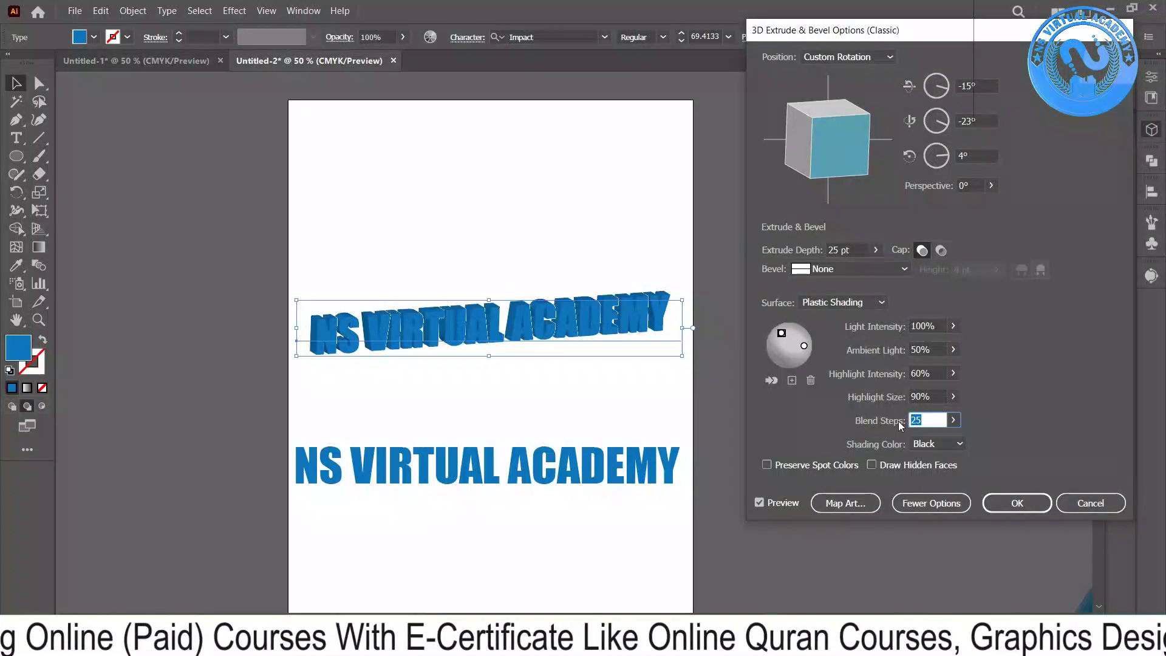
pyautogui.click(1003, 501)
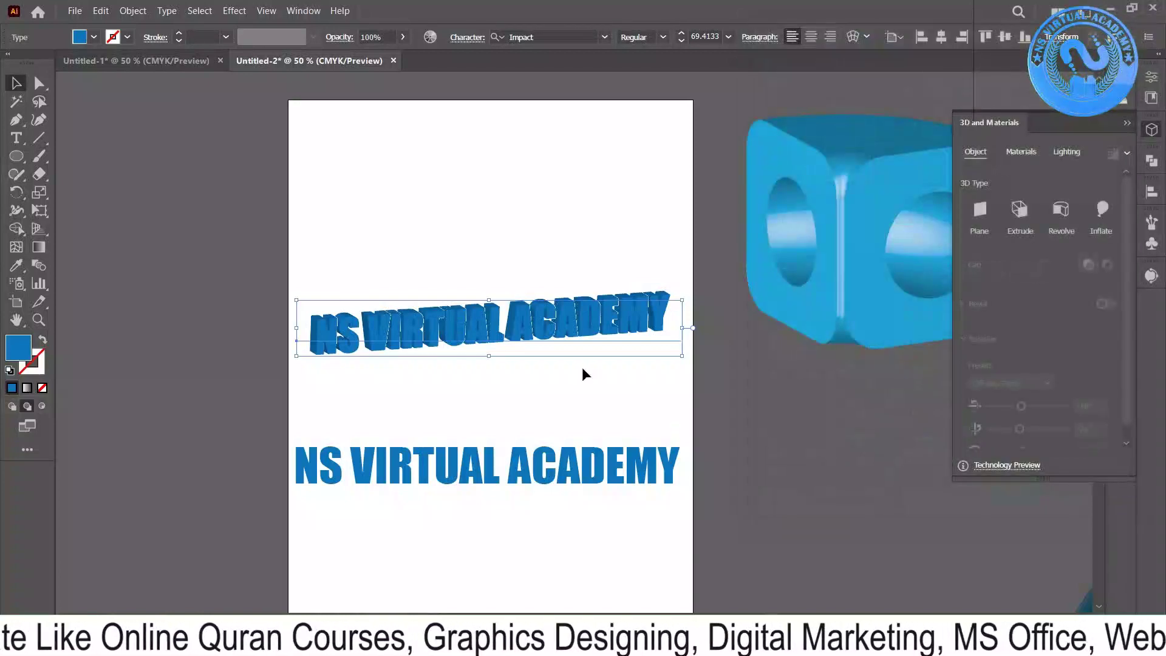
pyautogui.click(581, 367)
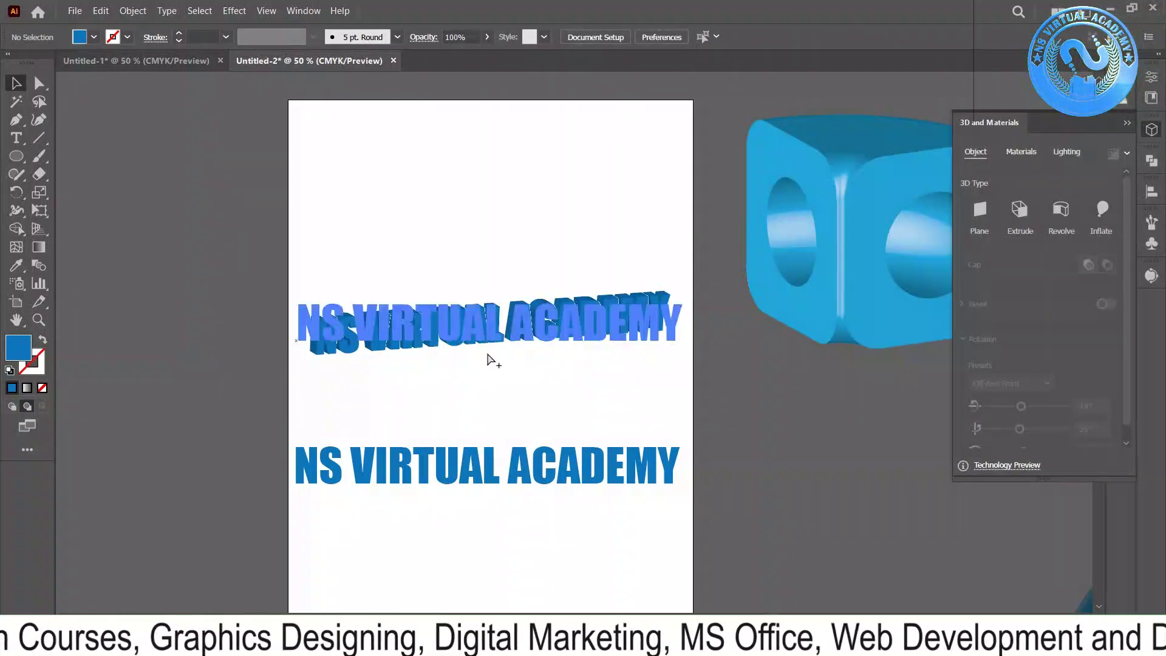
# Delete the flat NS VIRTUAL ACADEMY text below the extruded one.
pyautogui.scroll(3, 486, 362)
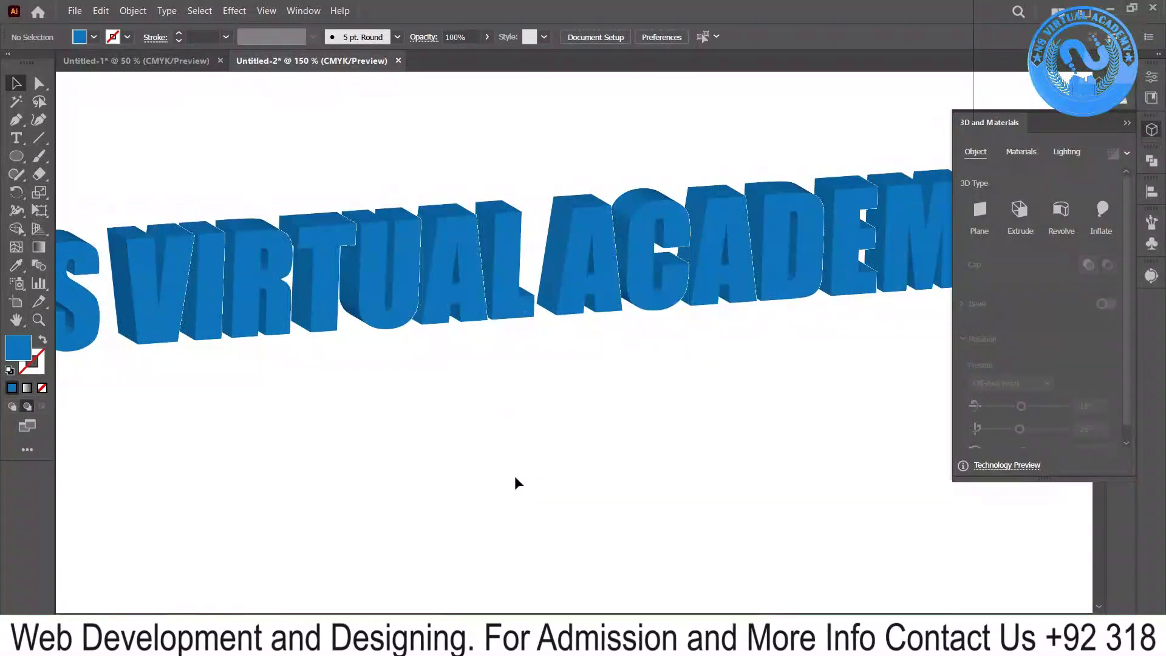
pyautogui.scroll(-1, 489, 484)
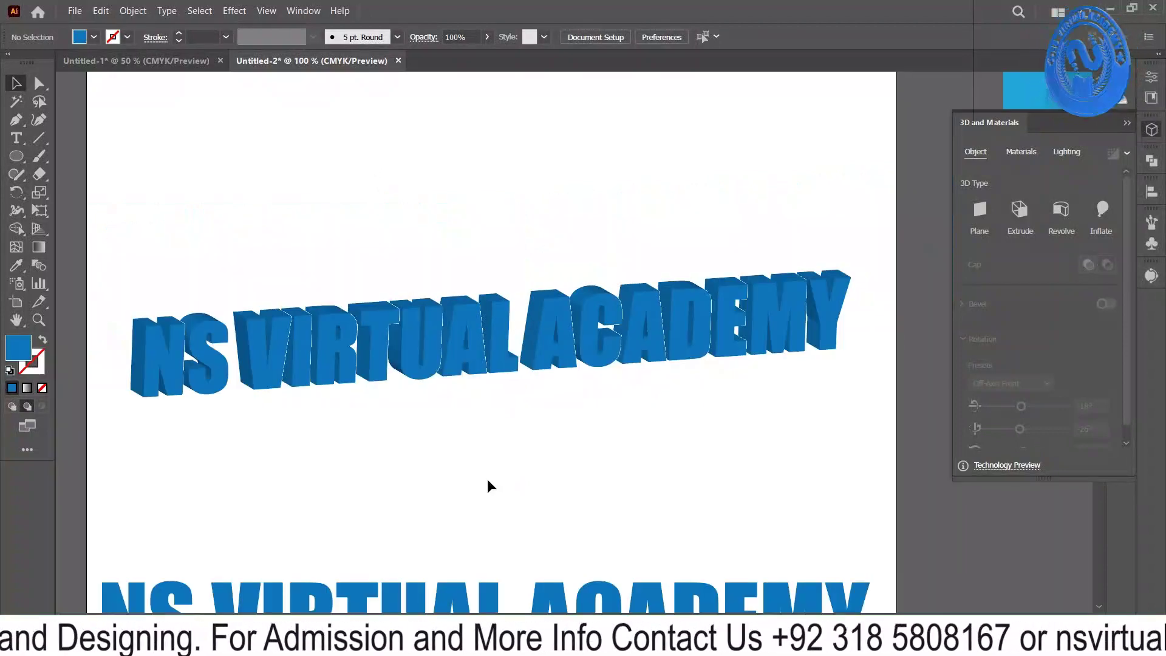
pyautogui.scroll(-3, 487, 480)
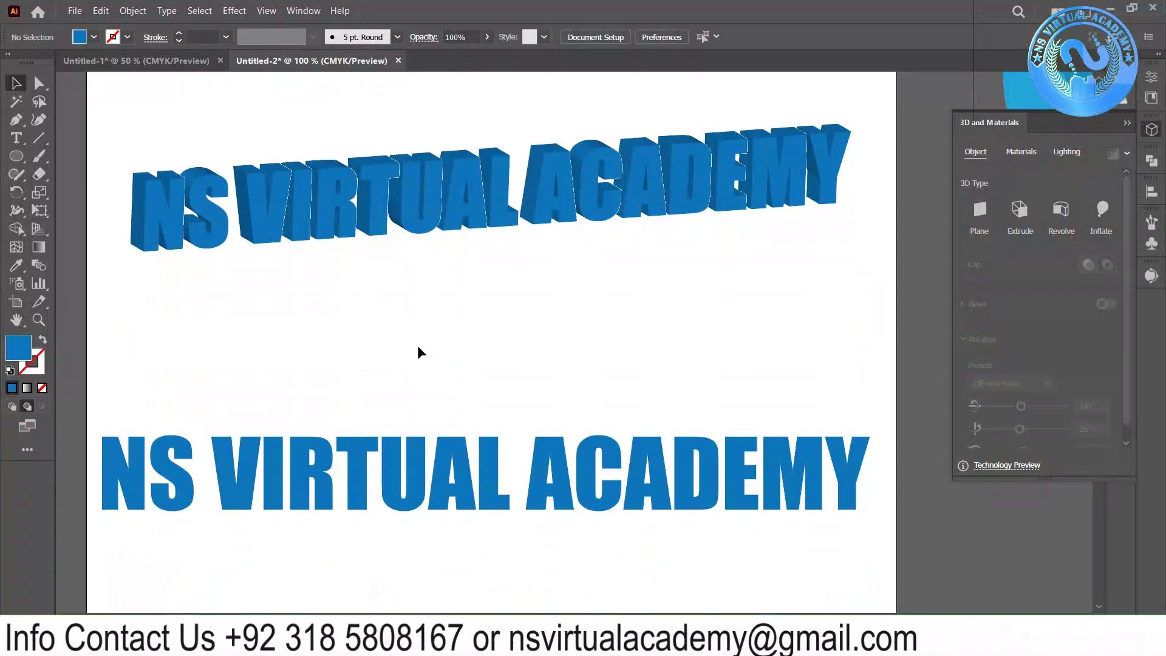
pyautogui.click(445, 188)
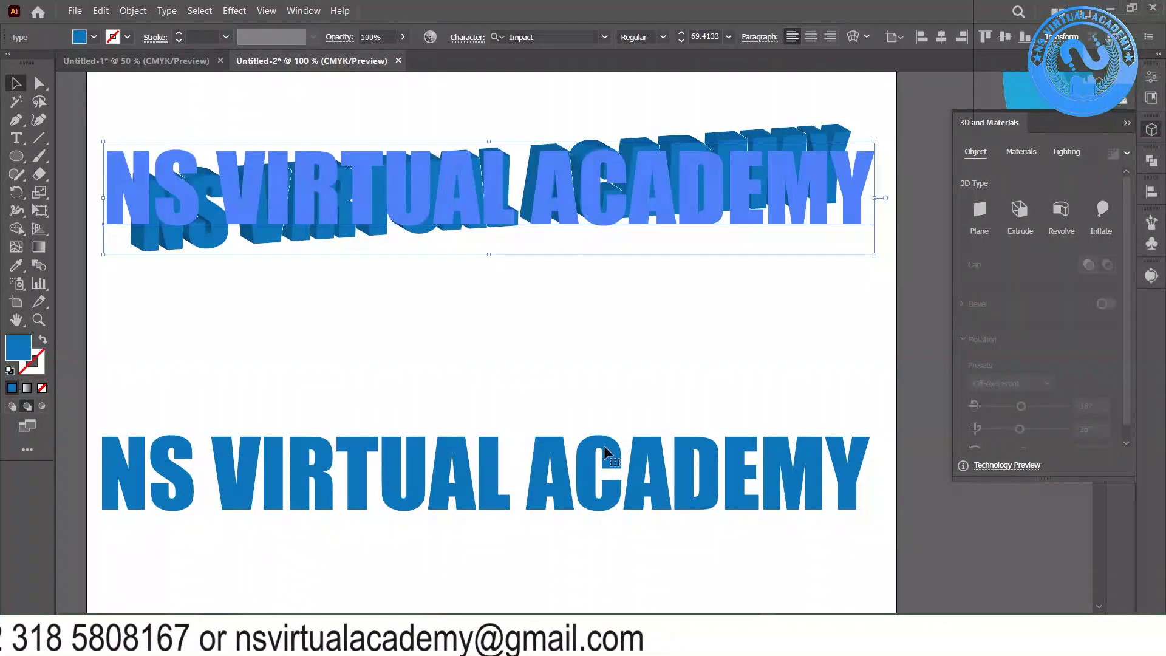
pyautogui.click(604, 453)
pyautogui.press('Delete')
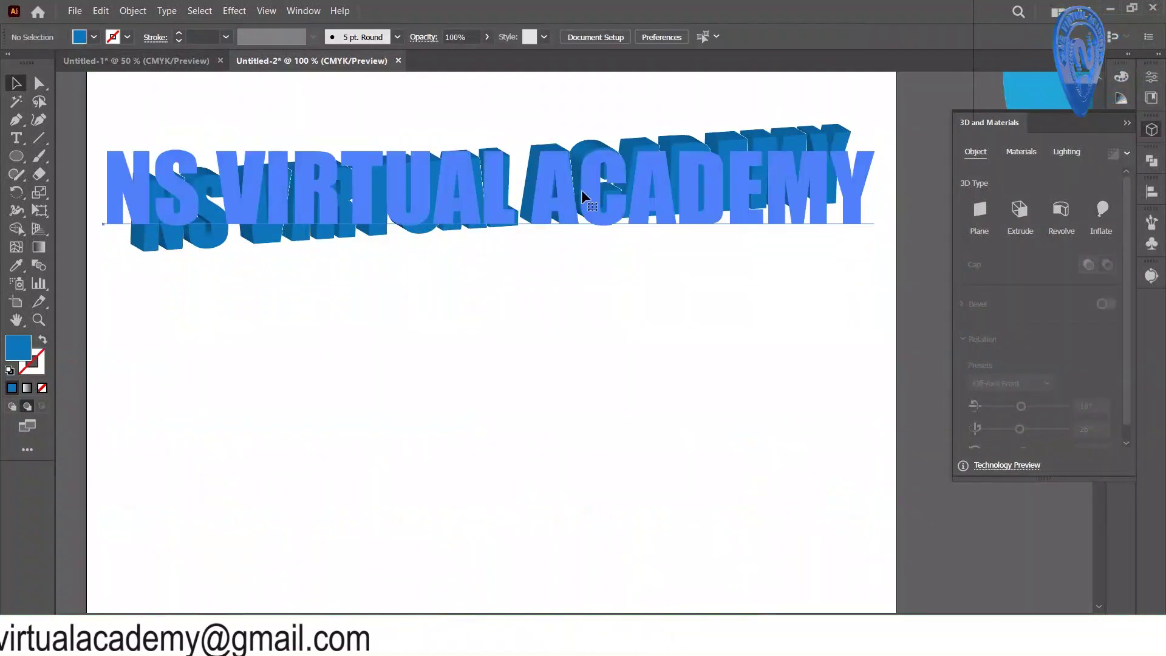
pyautogui.click(581, 189)
pyautogui.rightClick(582, 191)
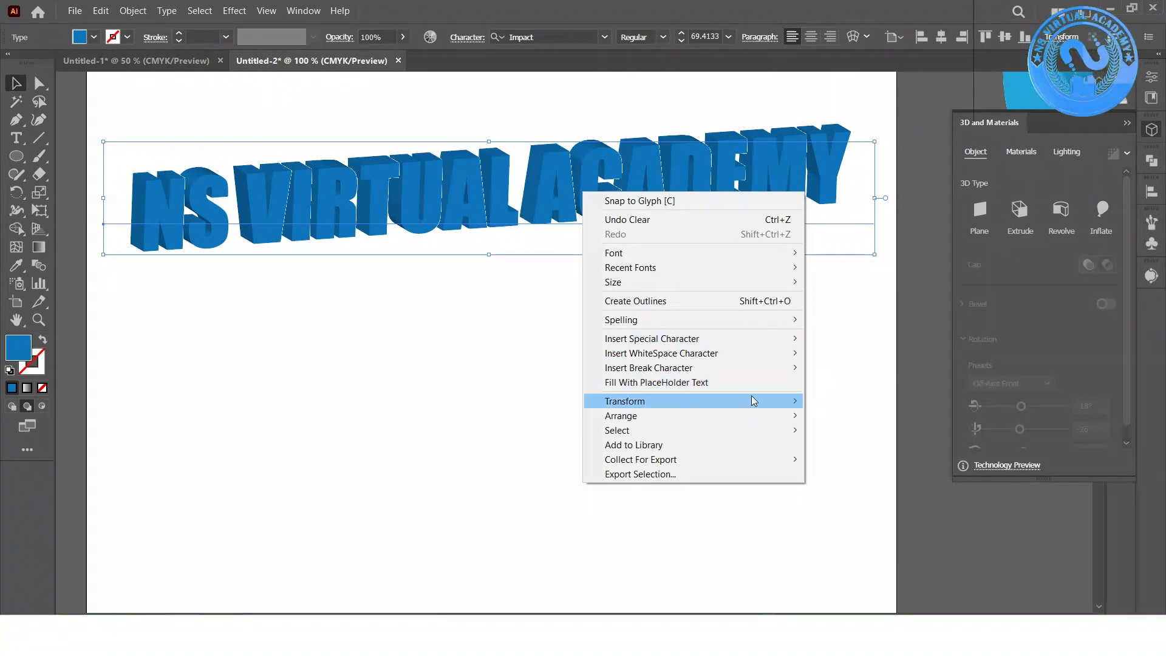
pyautogui.moveTo(753, 401)
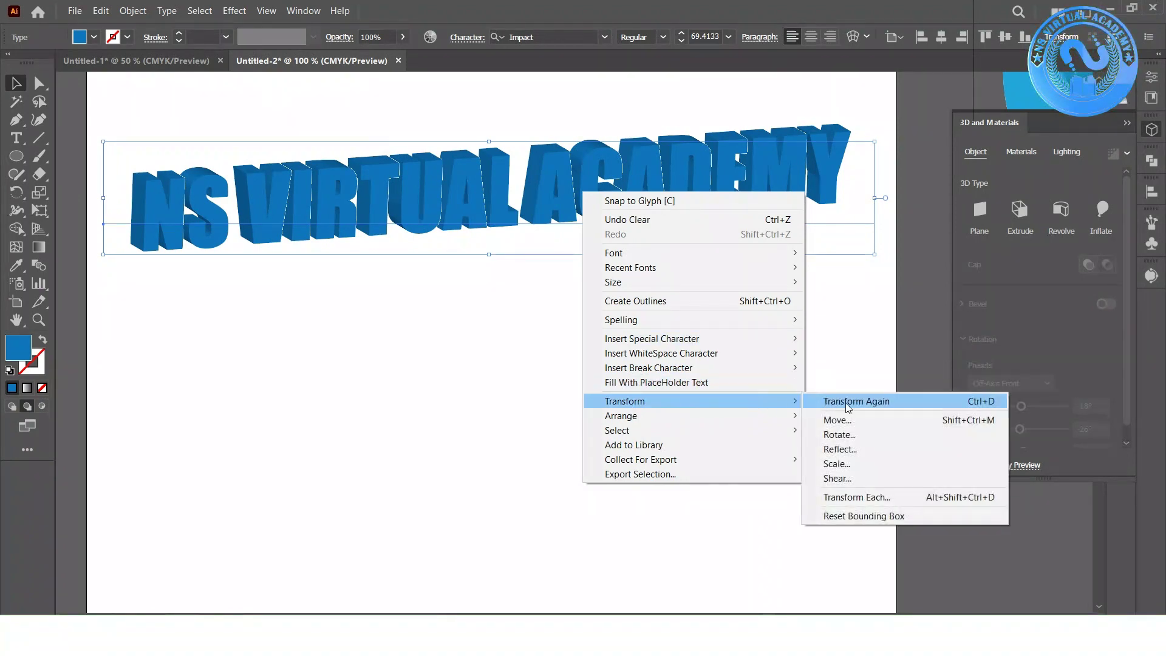
pyautogui.click(841, 448)
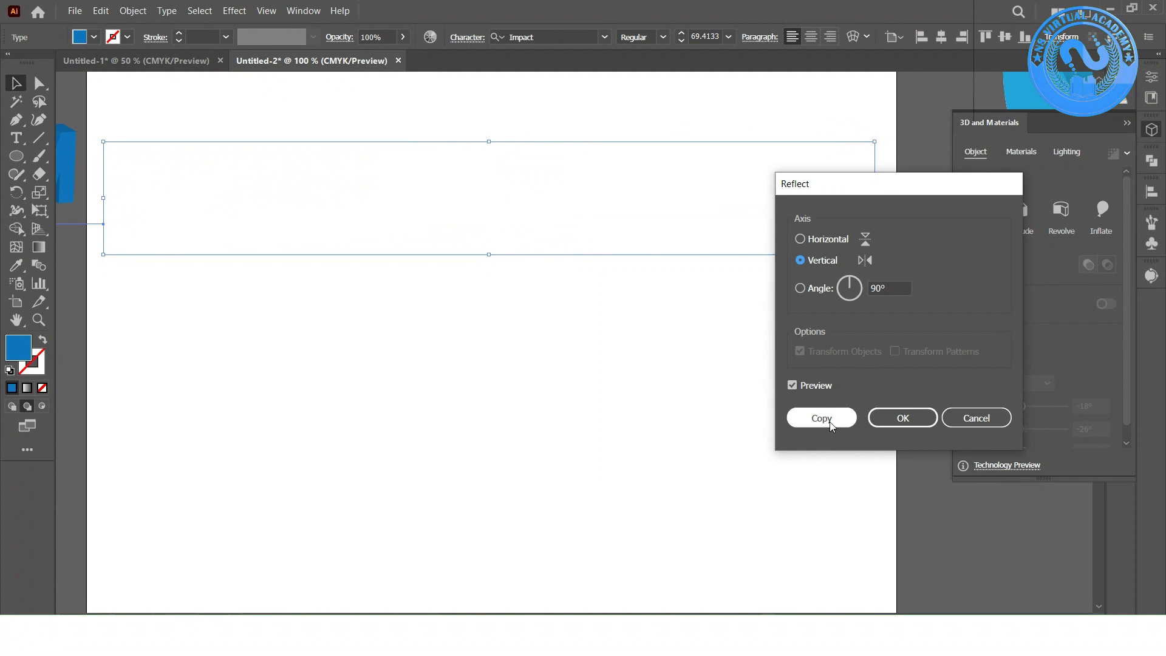
pyautogui.click(824, 239)
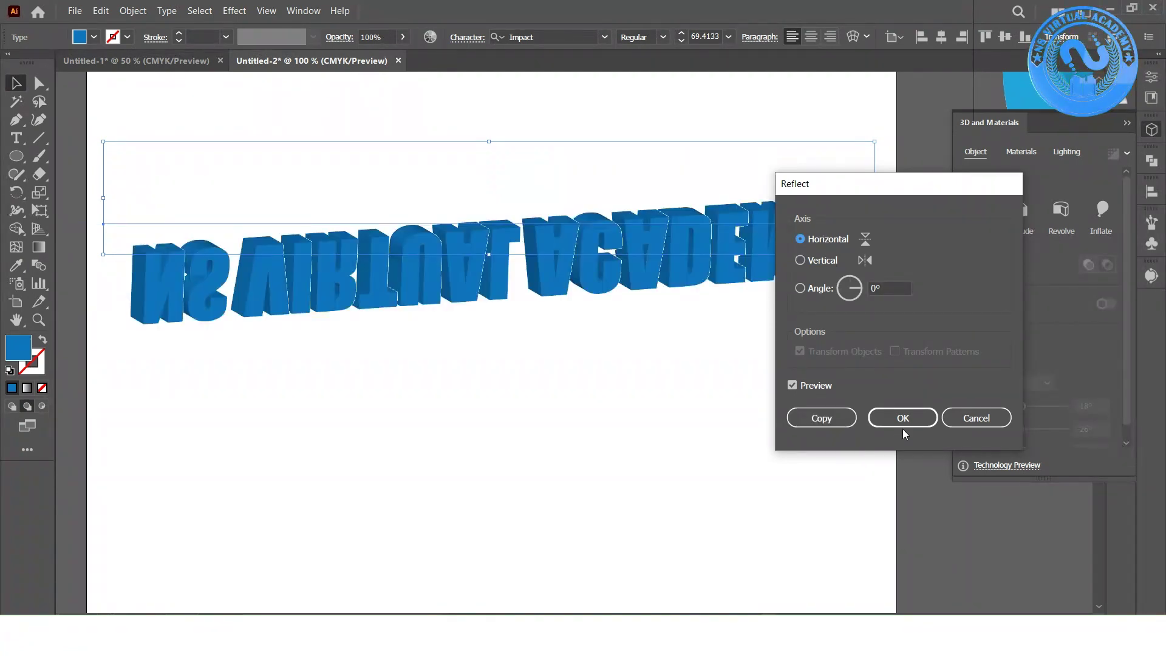
pyautogui.click(982, 420)
pyautogui.click(623, 354)
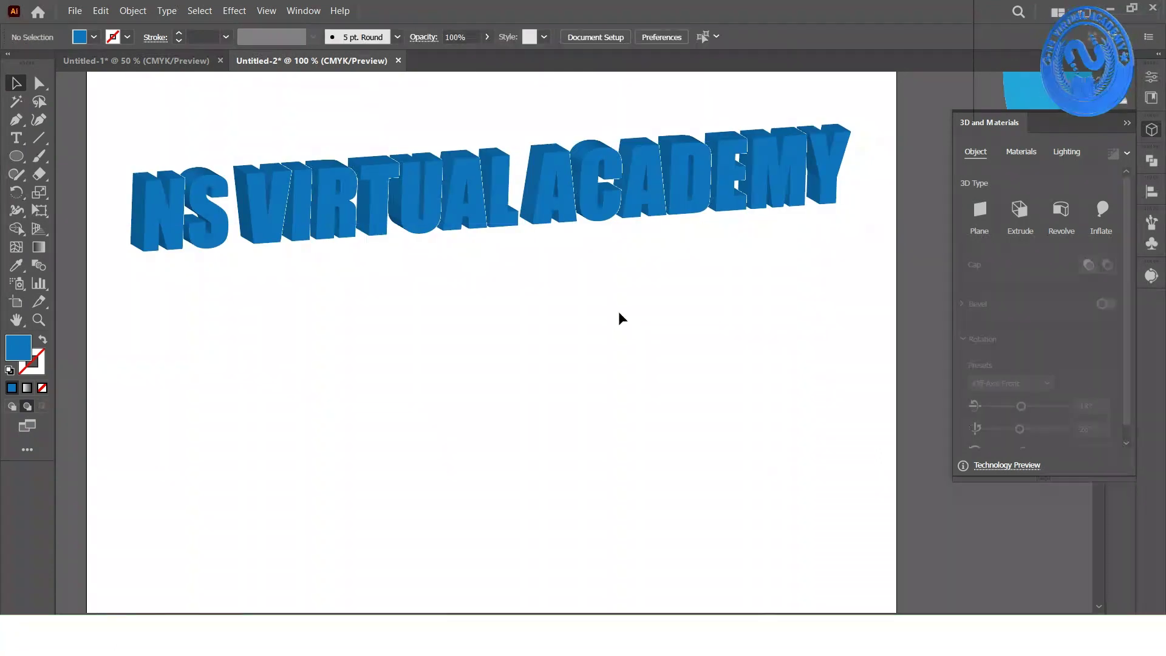
# Duplicate the extruded NS VIRTUAL ACADEMY text straight down, placing the copy just below the original.
pyautogui.click(541, 219)
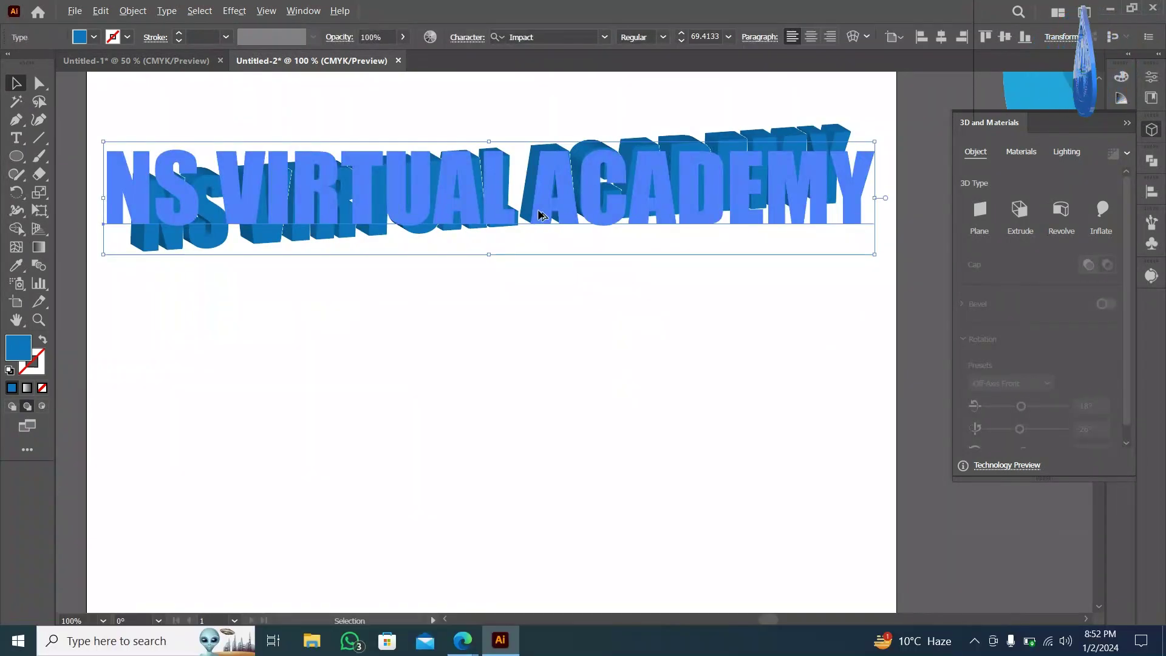
pyautogui.moveTo(547, 241); pyautogui.dragTo(548, 330)
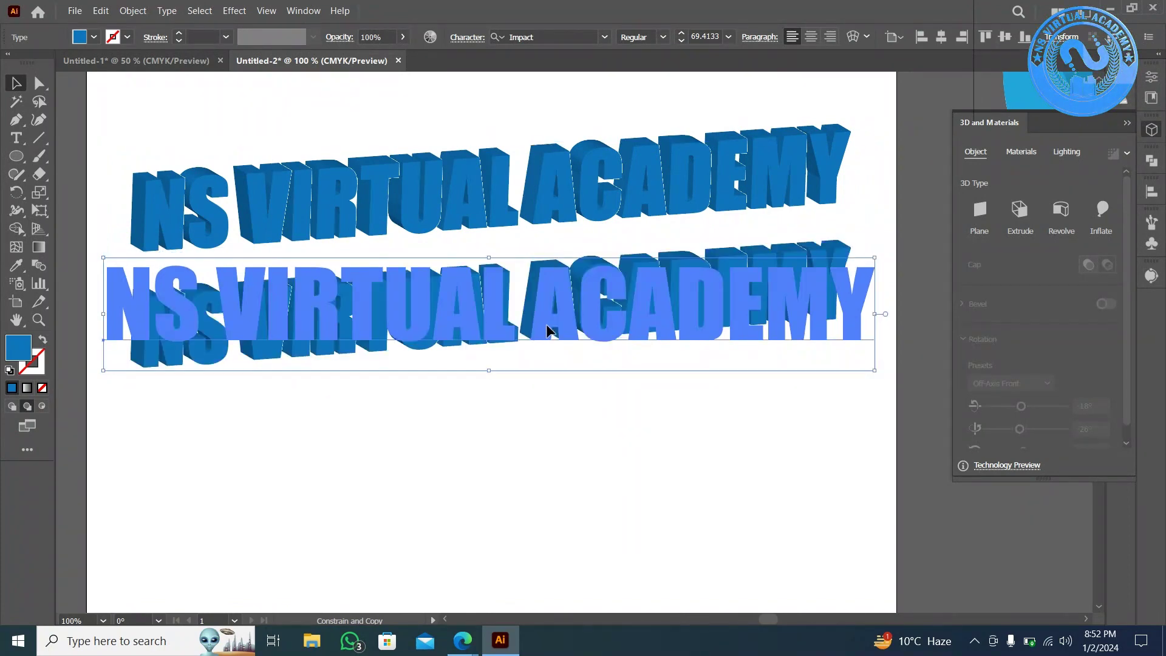
pyautogui.click(535, 480)
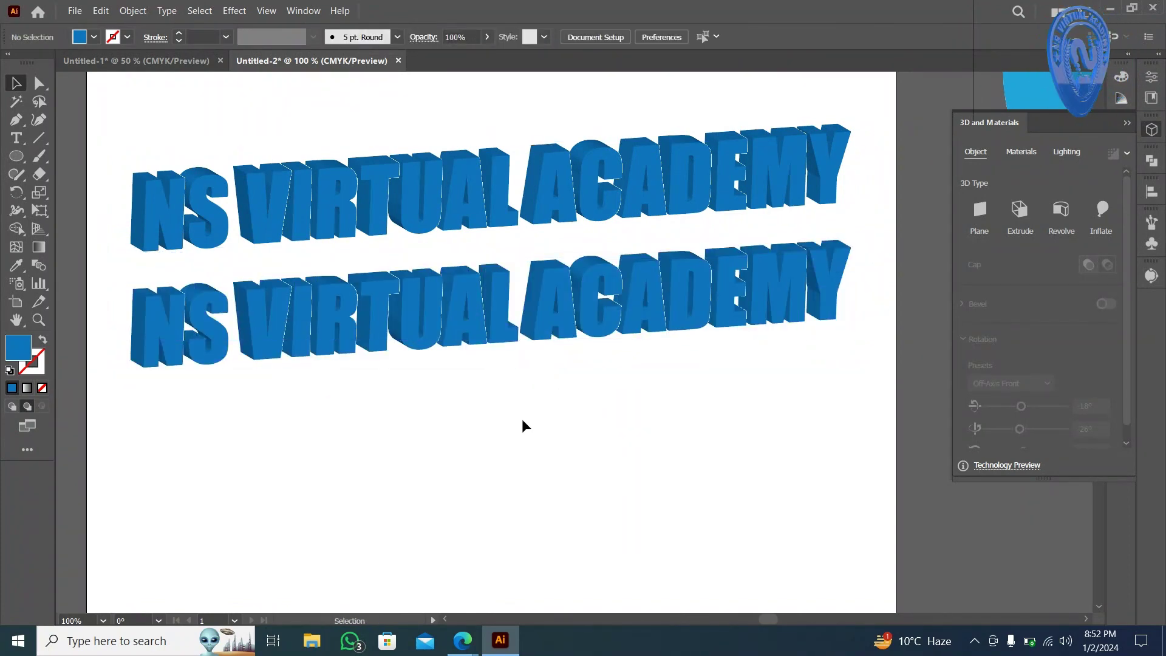
# Replace the words VIRTUAL ACADEMY in the lower extruded copy with GRAPHICS AND.
pyautogui.press('t')
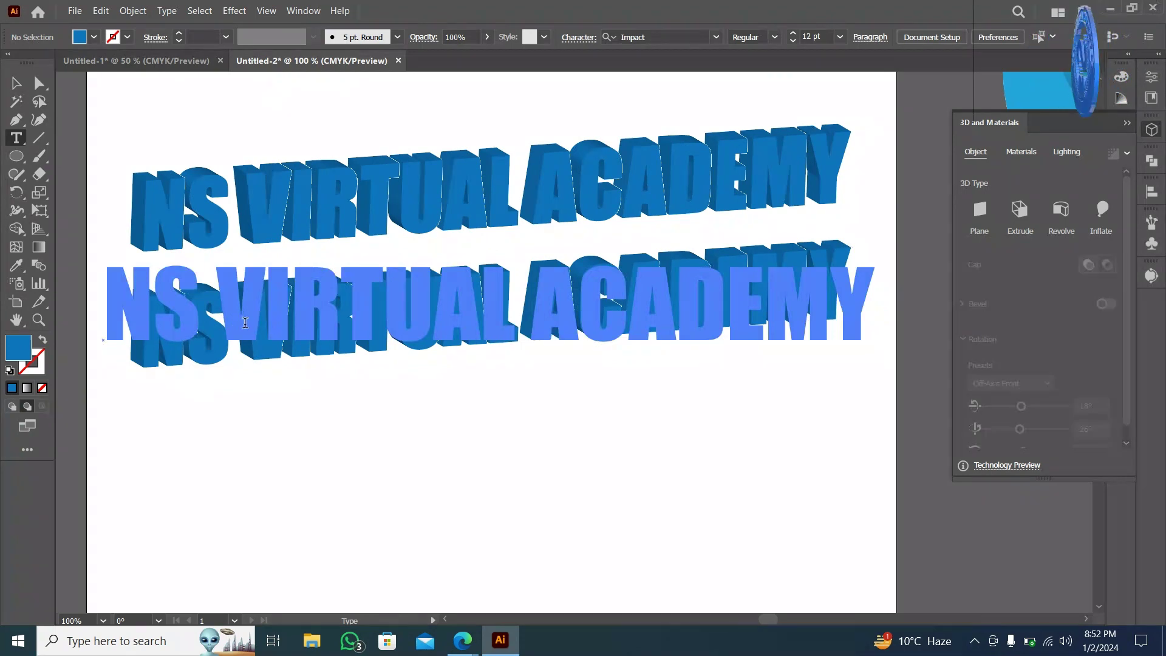
pyautogui.moveTo(221, 324); pyautogui.dragTo(1100, 234)
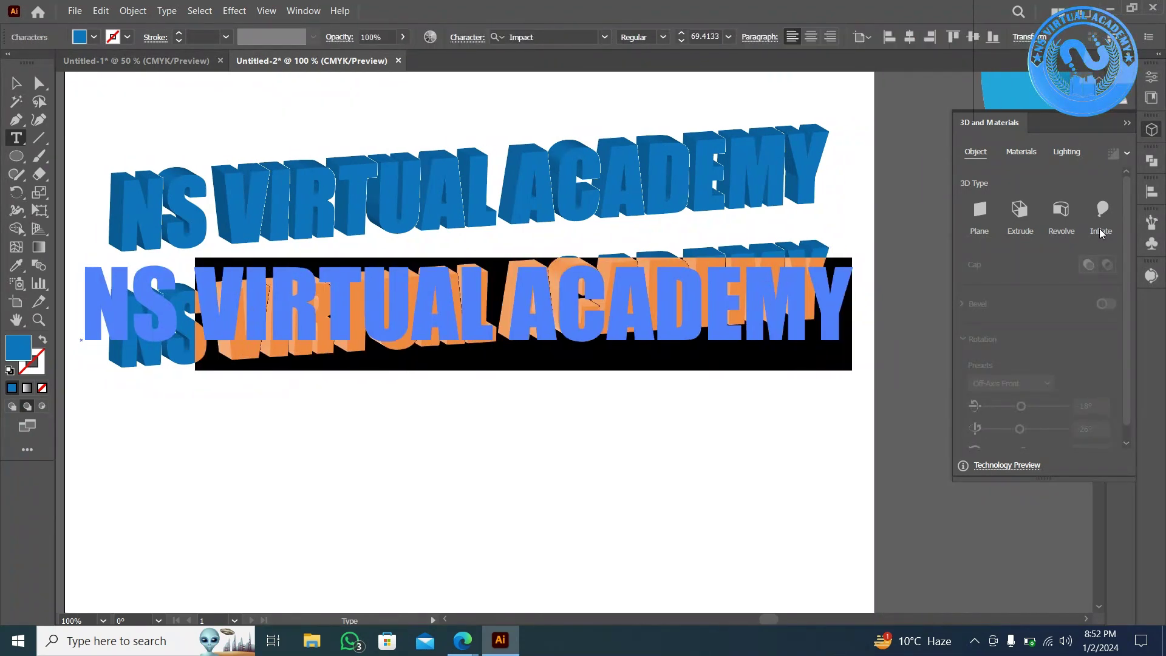
pyautogui.write('gRA')
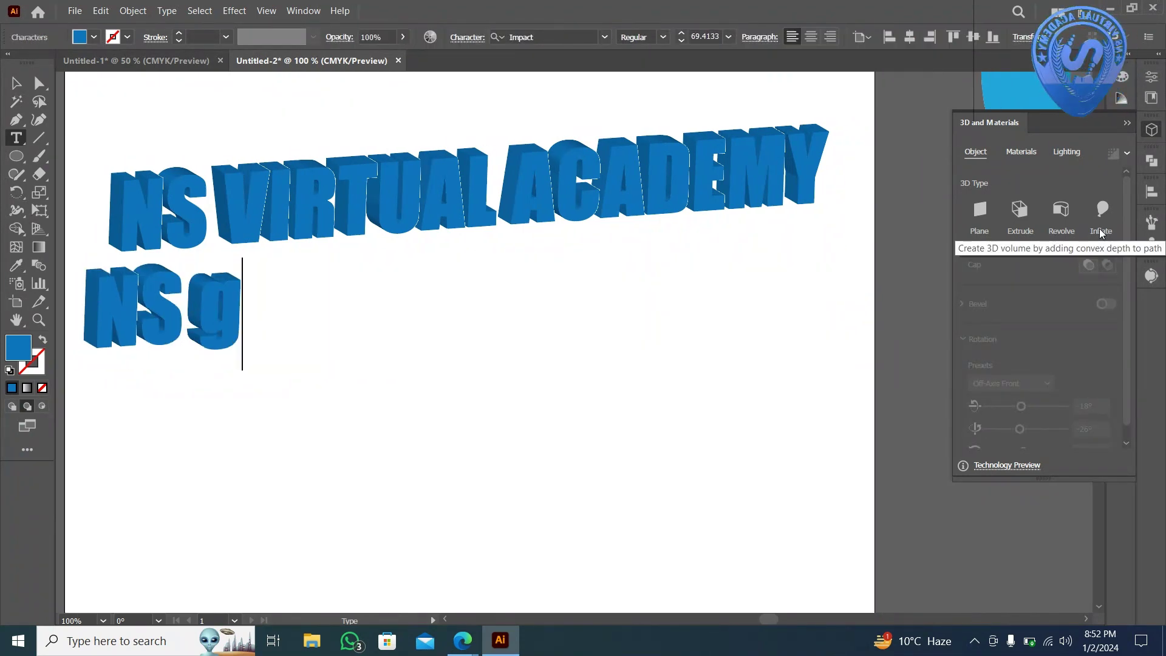
pyautogui.press('BackSpace')
pyautogui.press('BackSpace')
pyautogui.press('BackSpace')
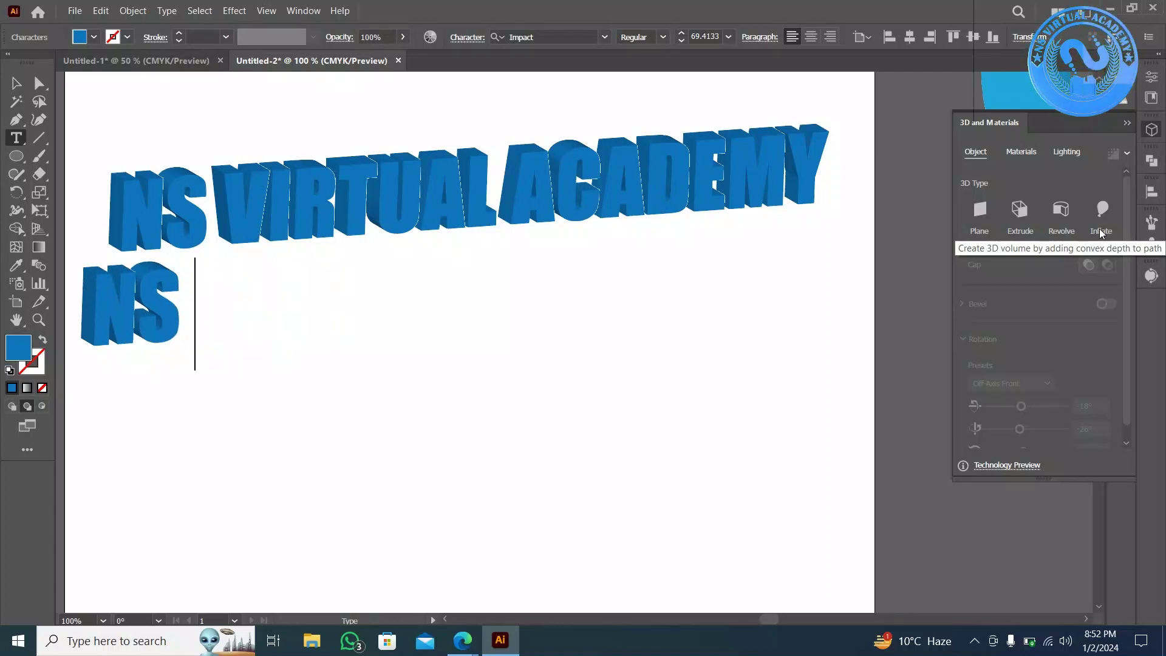
pyautogui.write('GRAPHICS')
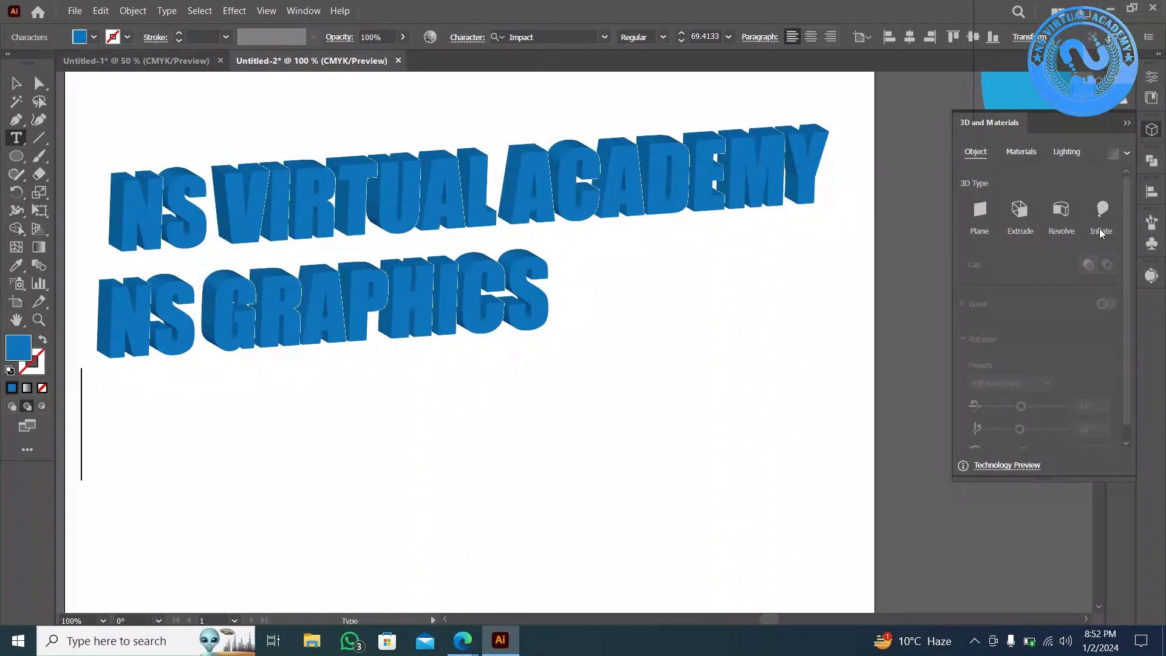
pyautogui.press('BackSpace')
pyautogui.write('A')
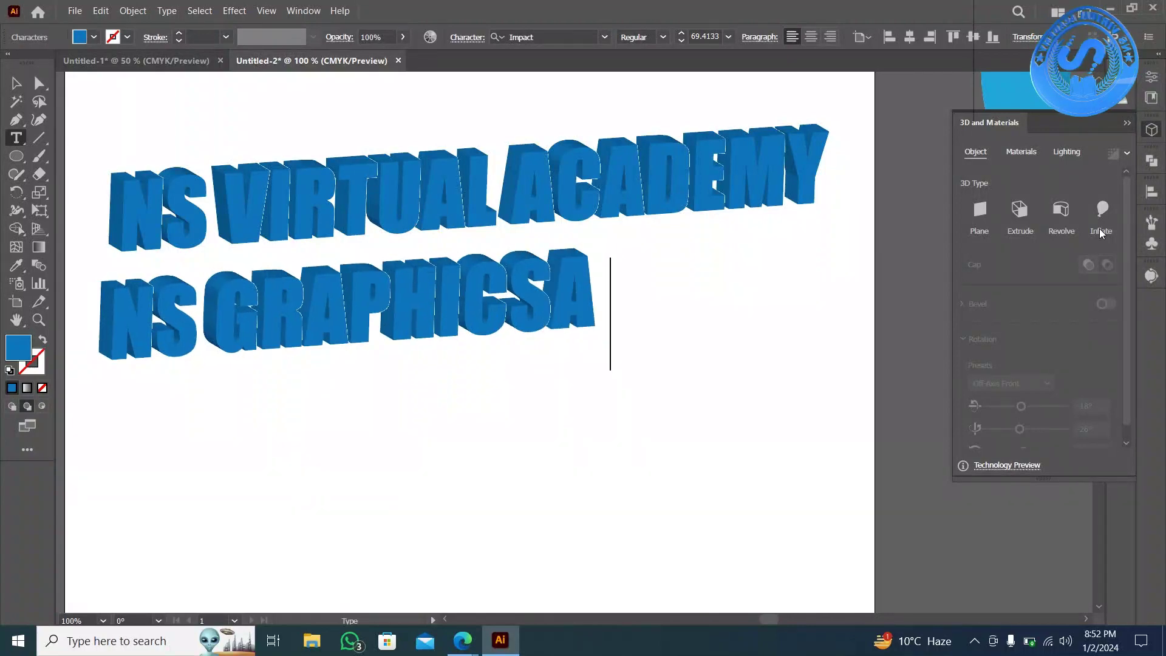
pyautogui.write('ND')
pyautogui.press('BackSpace')
pyautogui.press('BackSpace')
pyautogui.press('BackSpace')
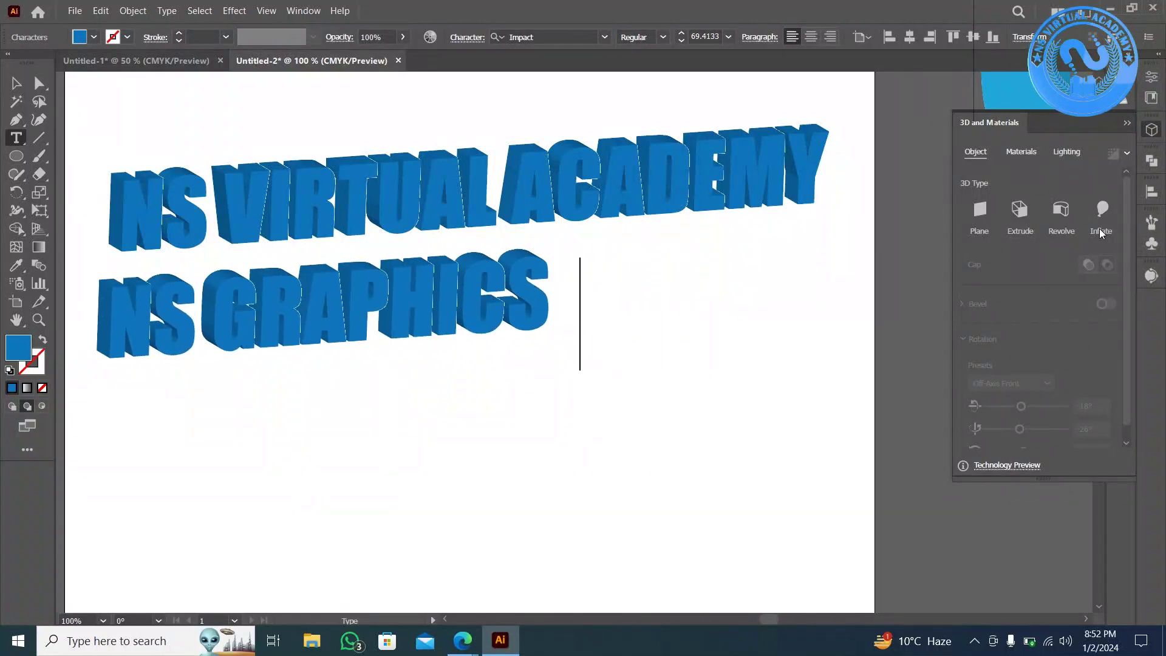
pyautogui.write('AND')
# Add a second line reading DIGITAL MARKETING to the lower extruded text and finish text editing.
pyautogui.press('Return')
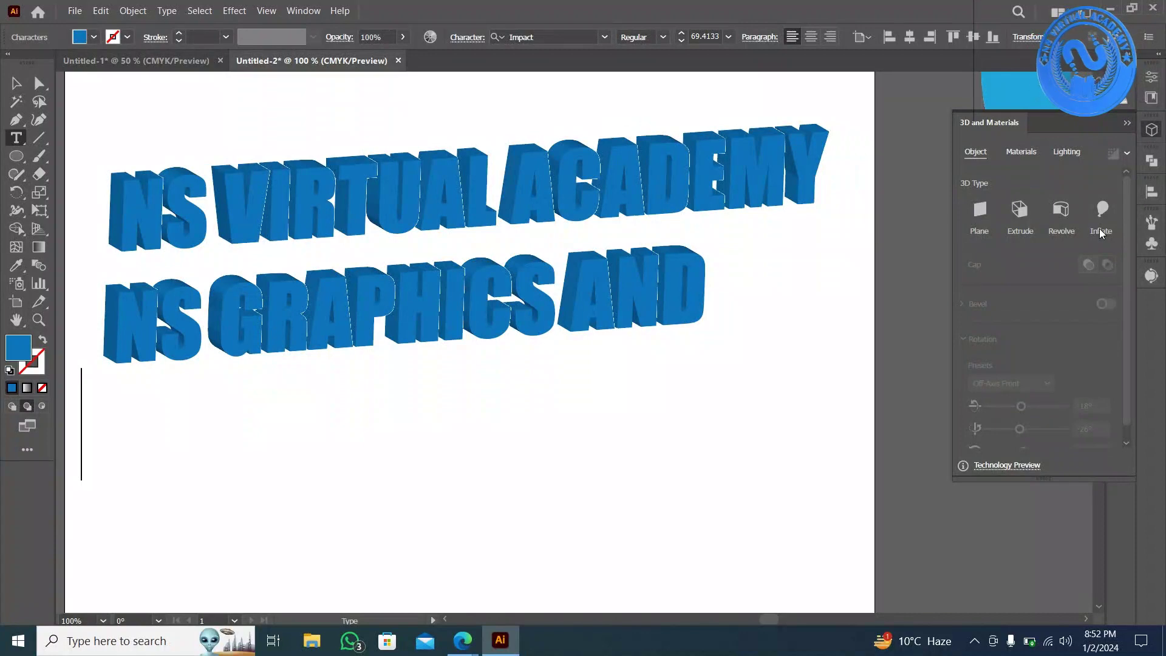
pyautogui.write('DIGITAL')
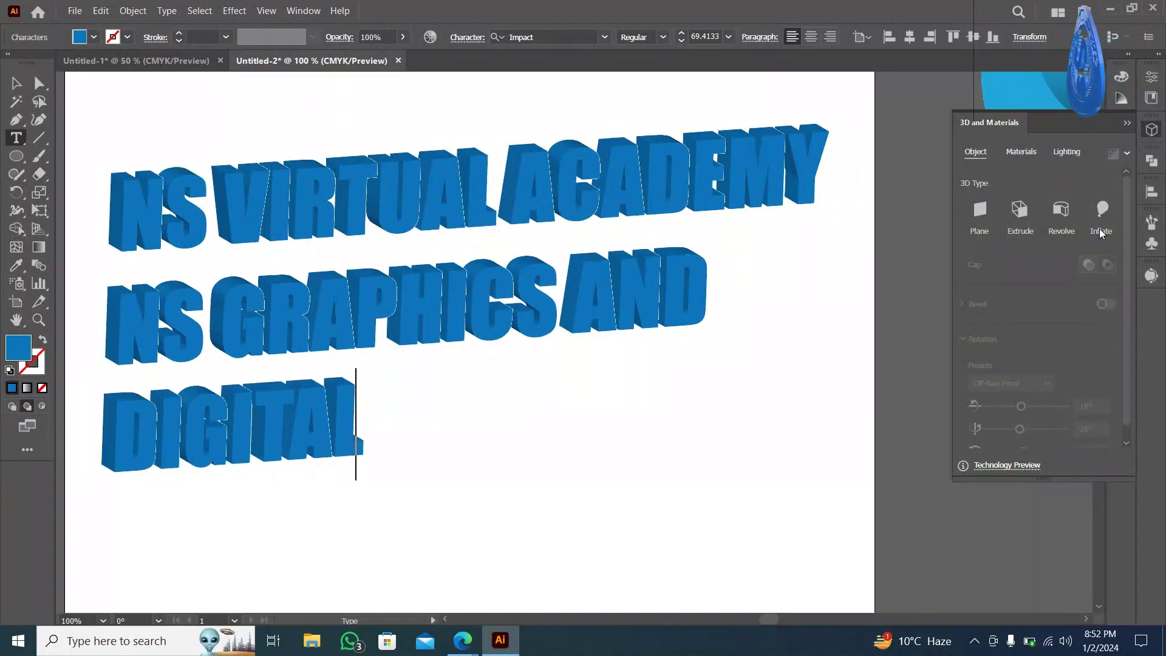
pyautogui.write(' MARKETING')
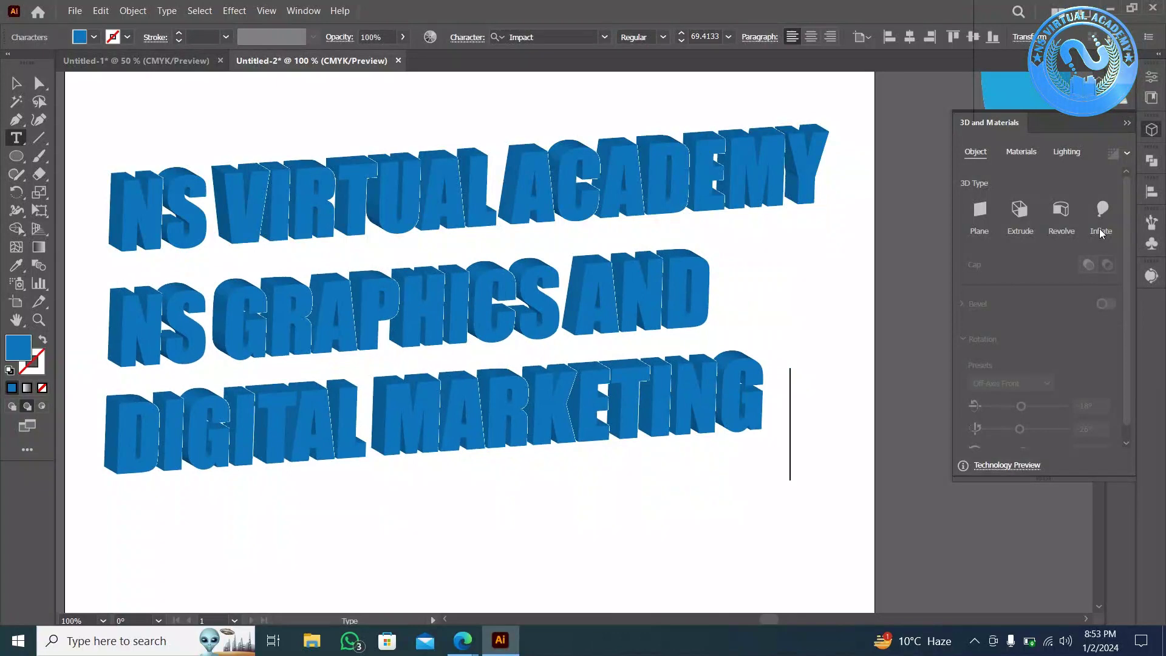
pyautogui.press('Escape')
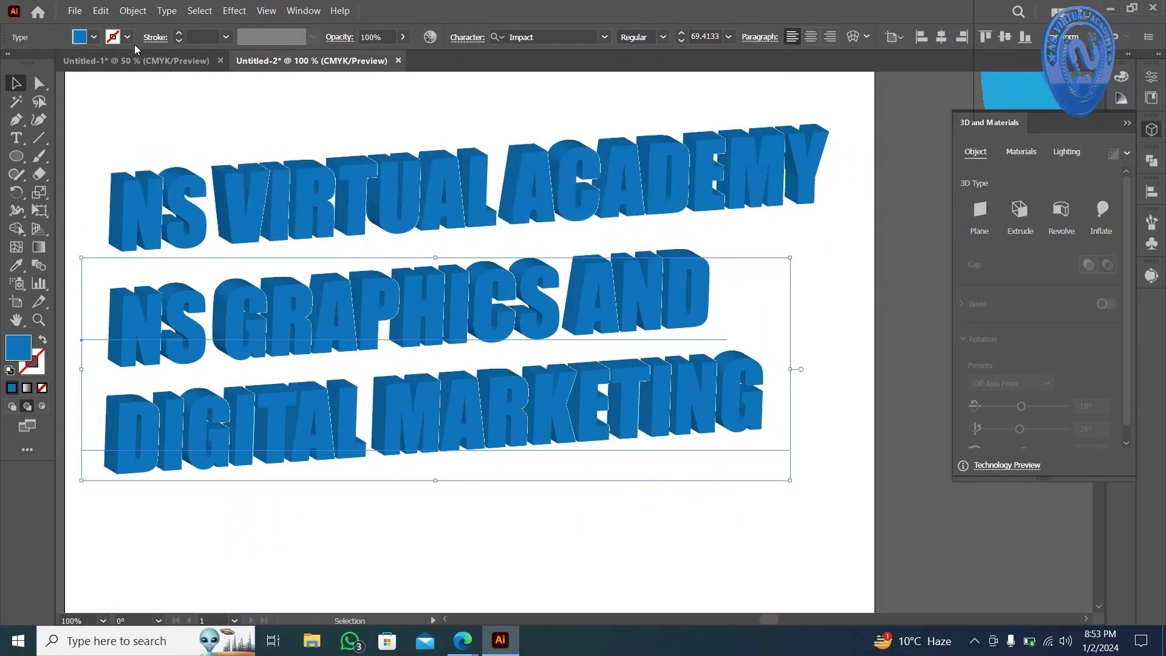
# Change the fill of the NS GRAPHICS AND DIGITAL MARKETING text to light blue.
pyautogui.click(95, 37)
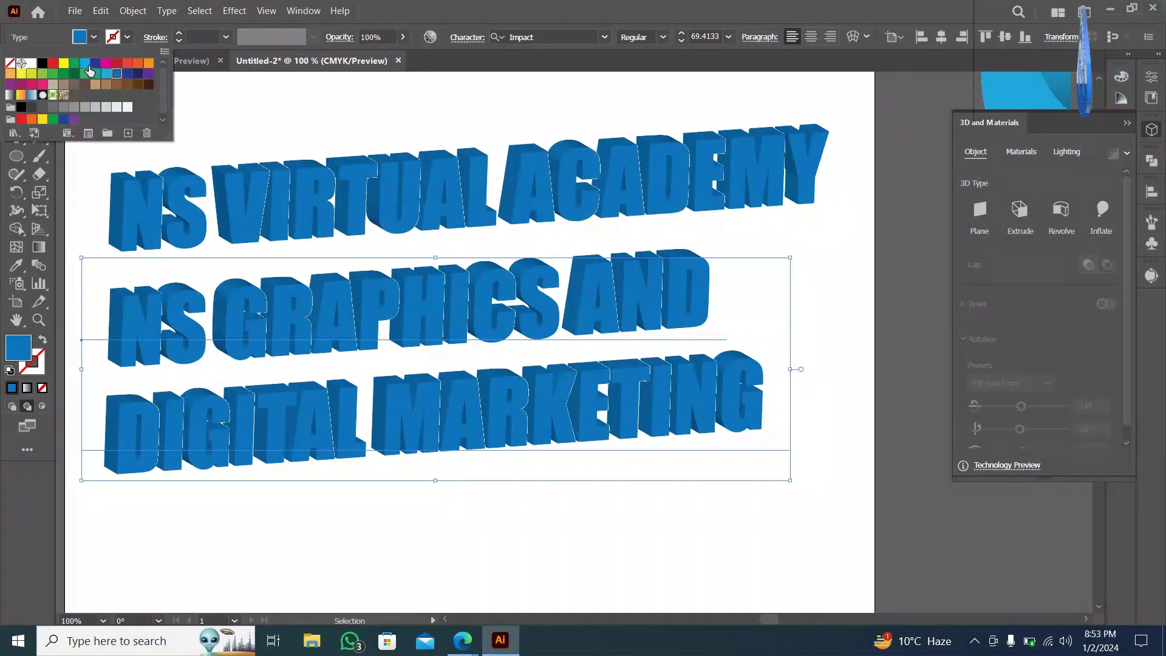
pyautogui.click(88, 72)
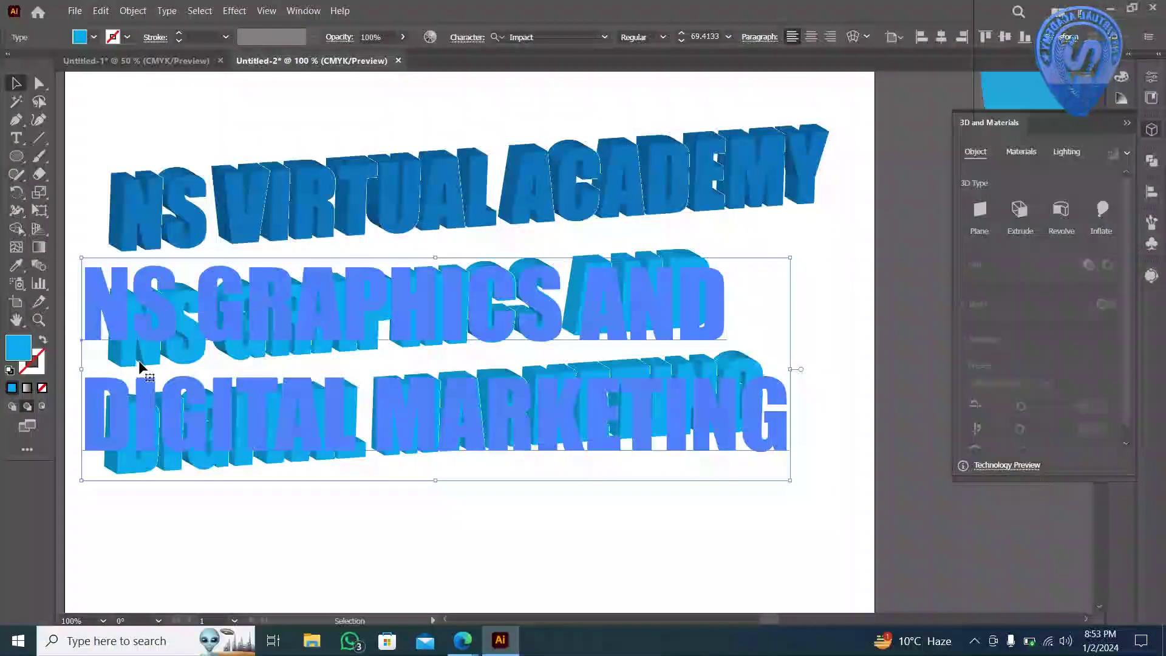
# Try a dark blue stroke on the lower two-line text and deselect it.
pyautogui.click(95, 37)
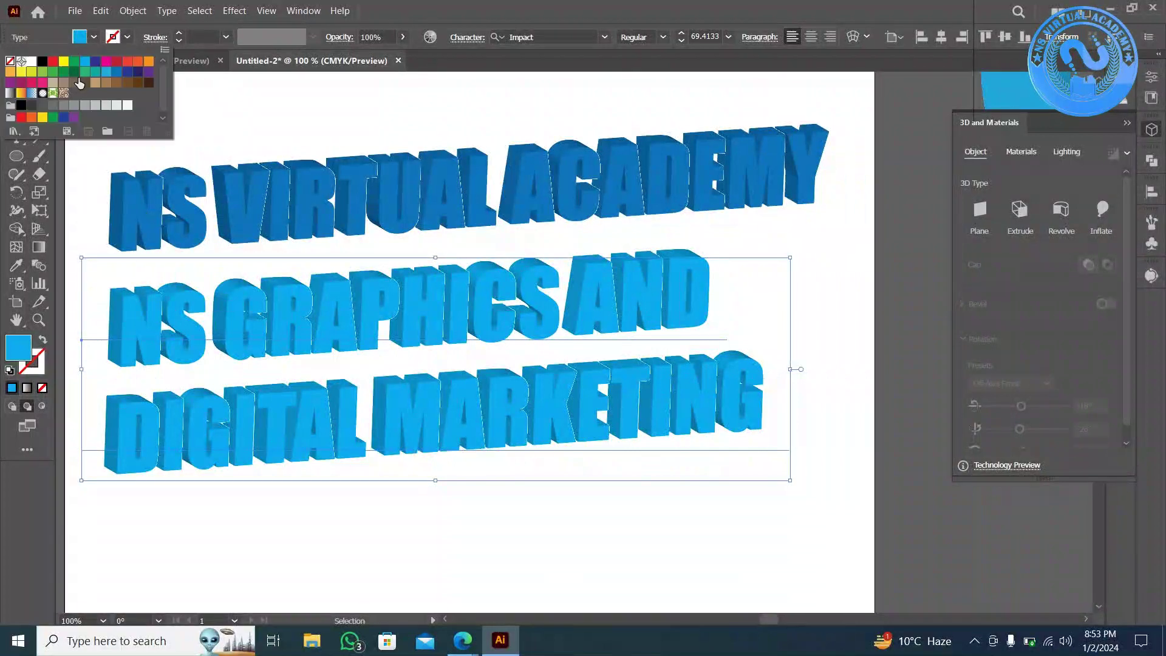
pyautogui.click(96, 61)
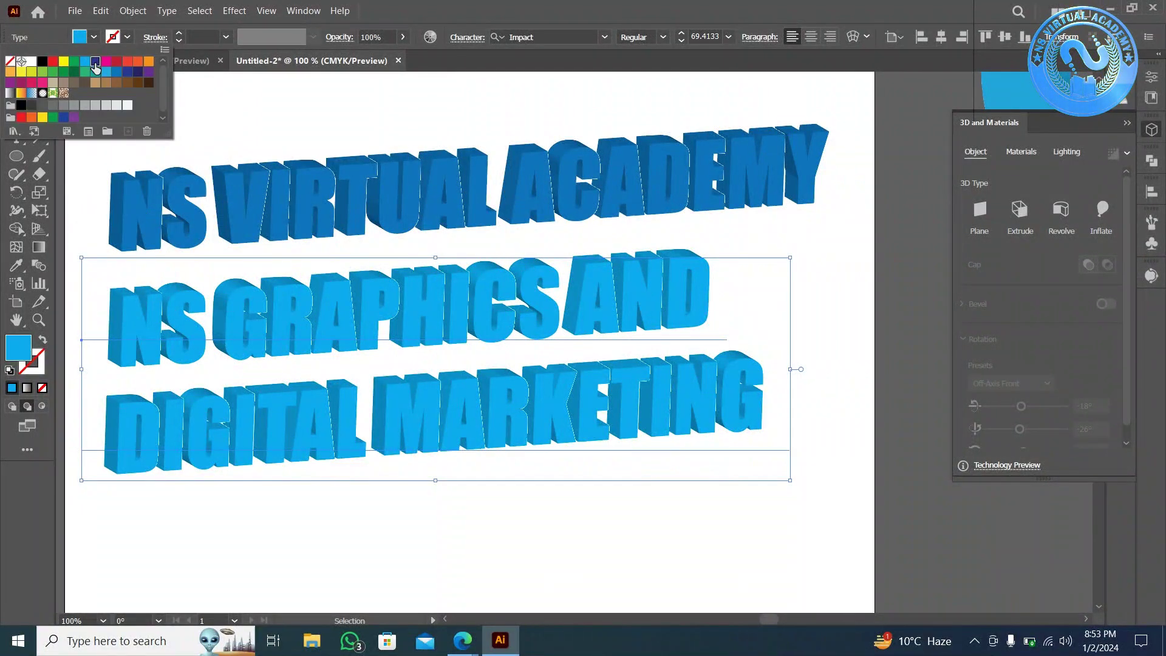
pyautogui.click(272, 86)
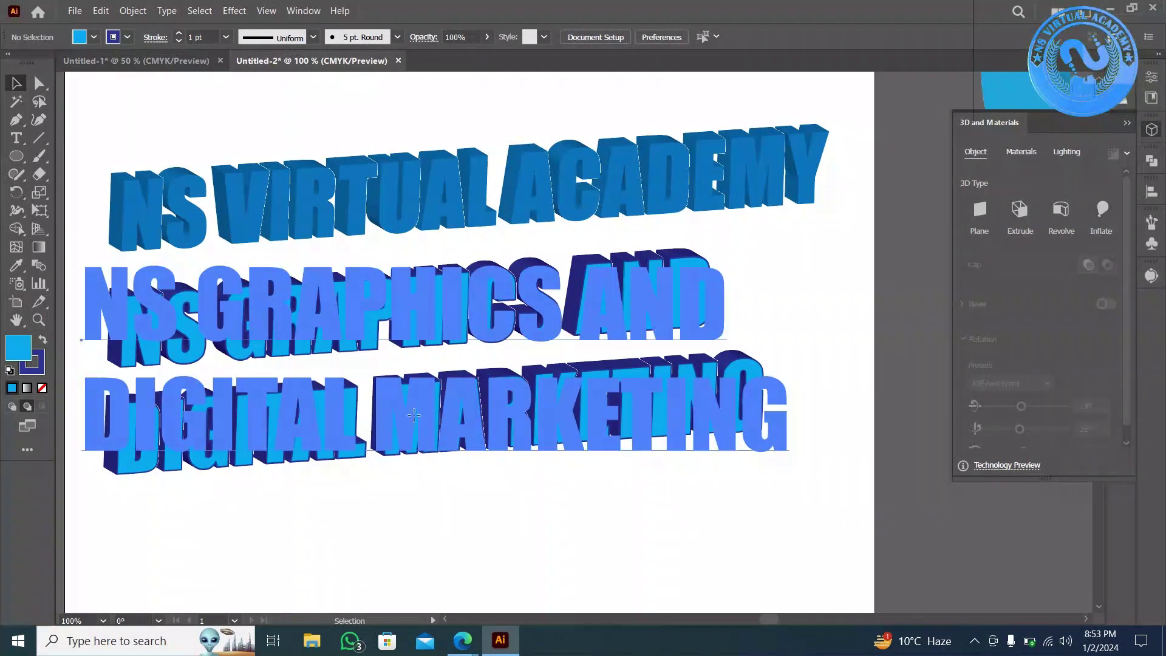
# Set the stroke of the NS GRAPHICS AND DIGITAL MARKETING text to none and deselect it.
pyautogui.click(414, 415)
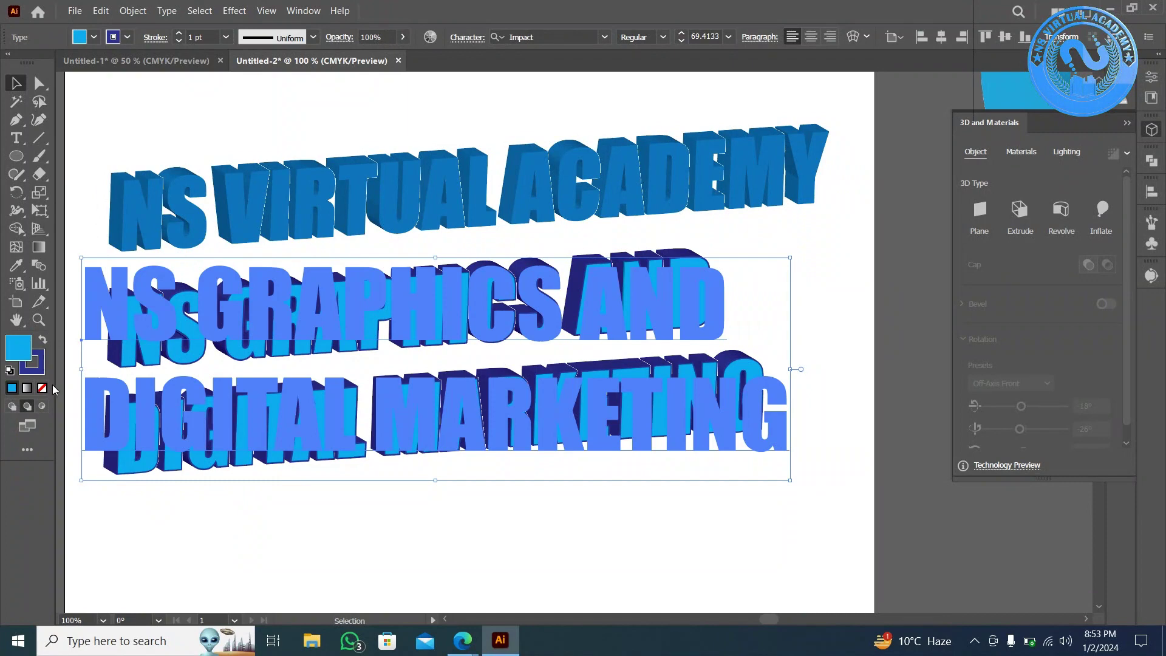
pyautogui.click(31, 362)
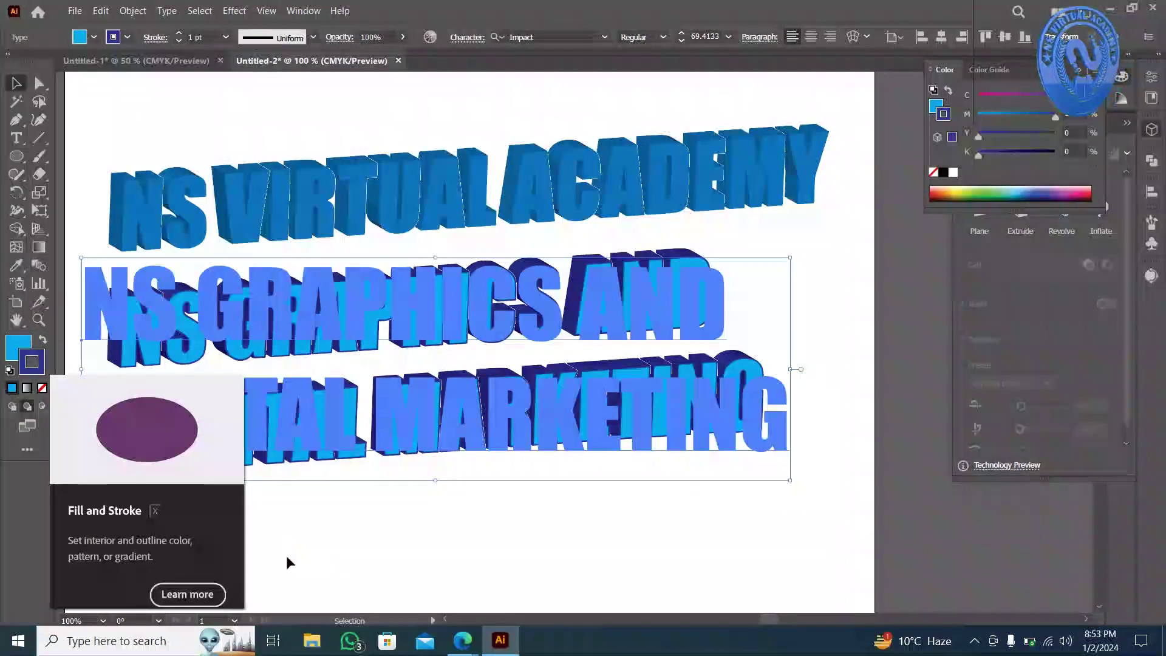
pyautogui.click(42, 386)
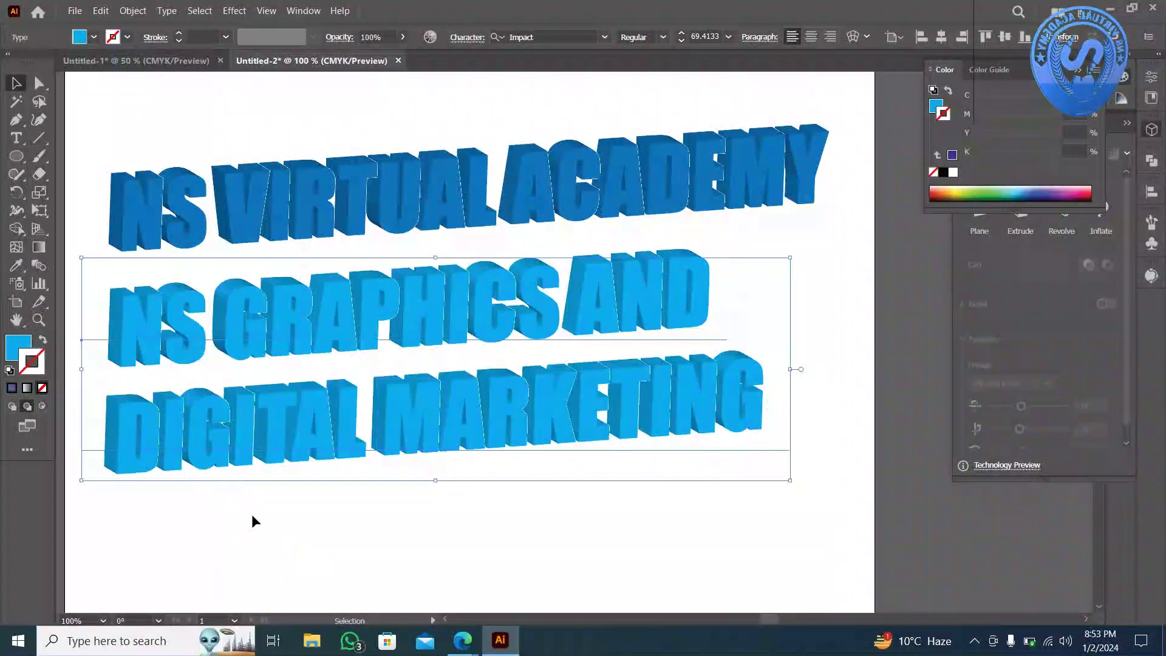
pyautogui.click(282, 595)
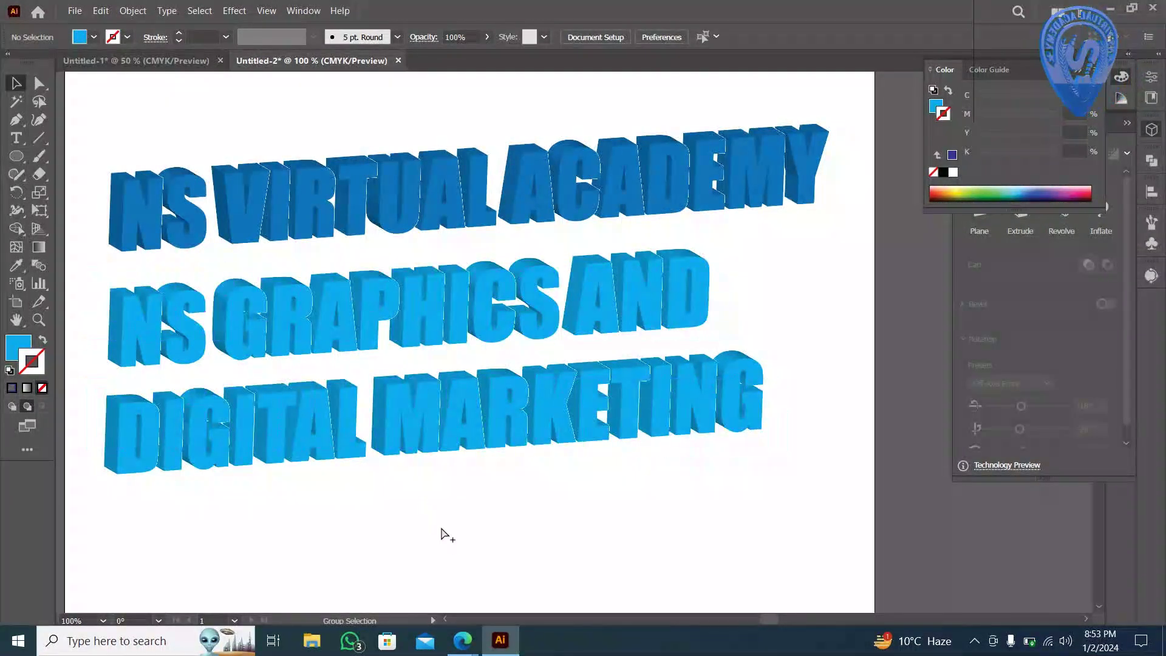
# Move the two extruded texts off the artboard to above the cube and bring the 3D vase onto the artboard.
pyautogui.scroll(-2, 447, 534)
pyautogui.scroll(-1, 440, 528)
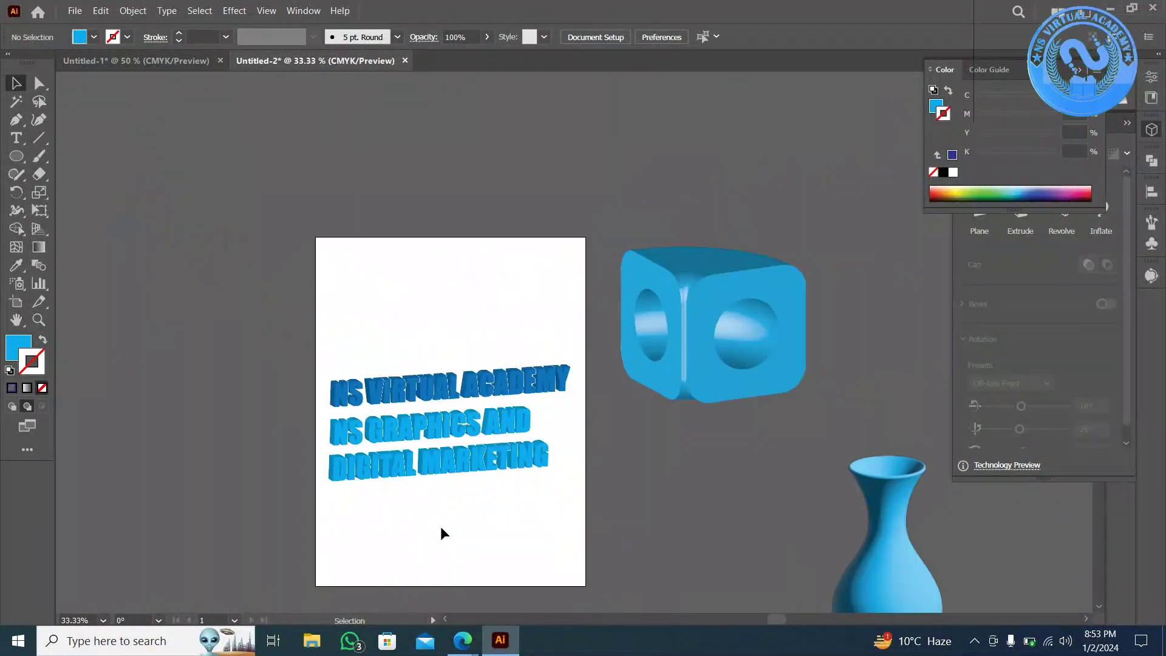
pyautogui.moveTo(440, 528); pyautogui.dragTo(395, 397)
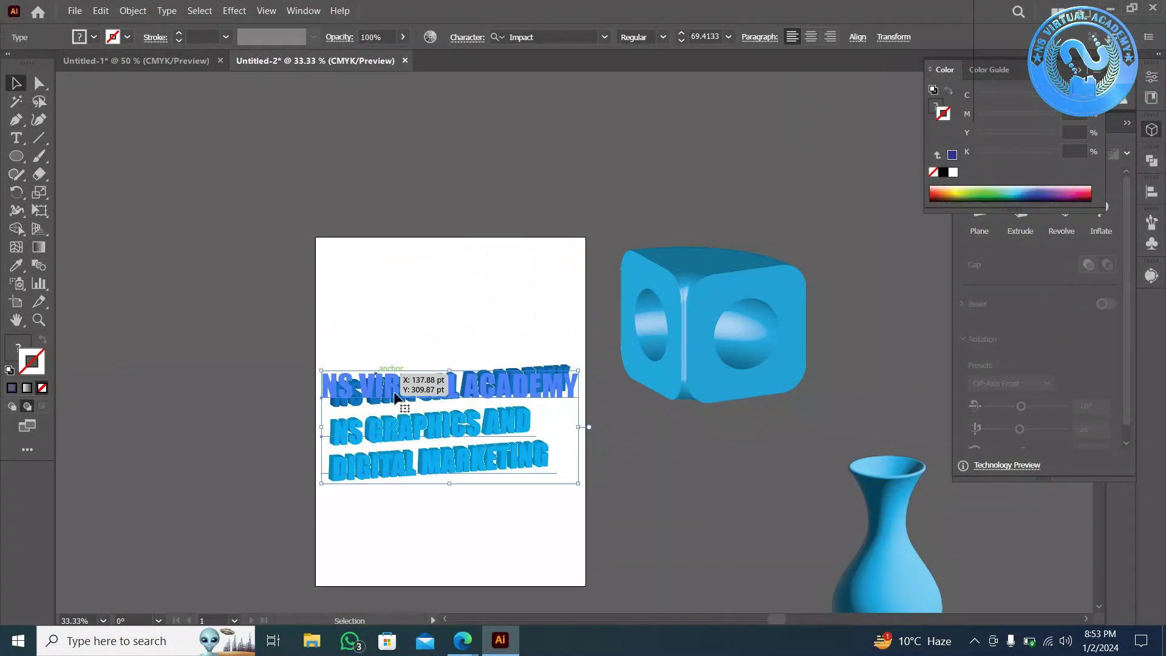
pyautogui.moveTo(517, 305); pyautogui.dragTo(628, 184)
pyautogui.moveTo(785, 110); pyautogui.dragTo(785, 110)
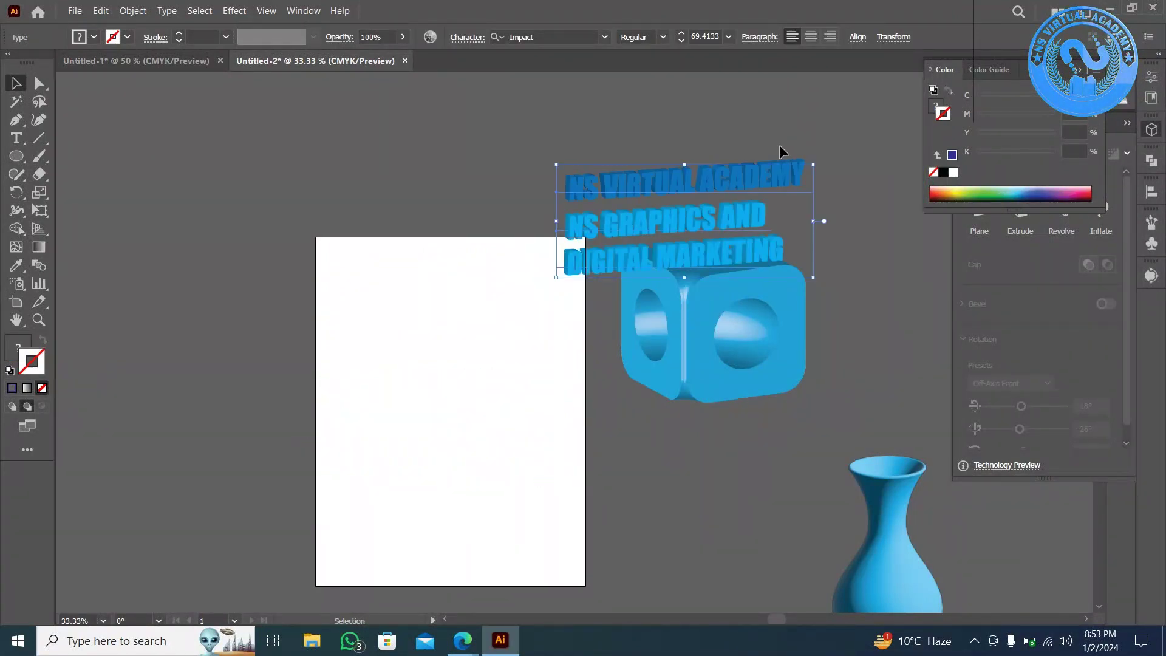
pyautogui.moveTo(674, 205); pyautogui.dragTo(746, 154)
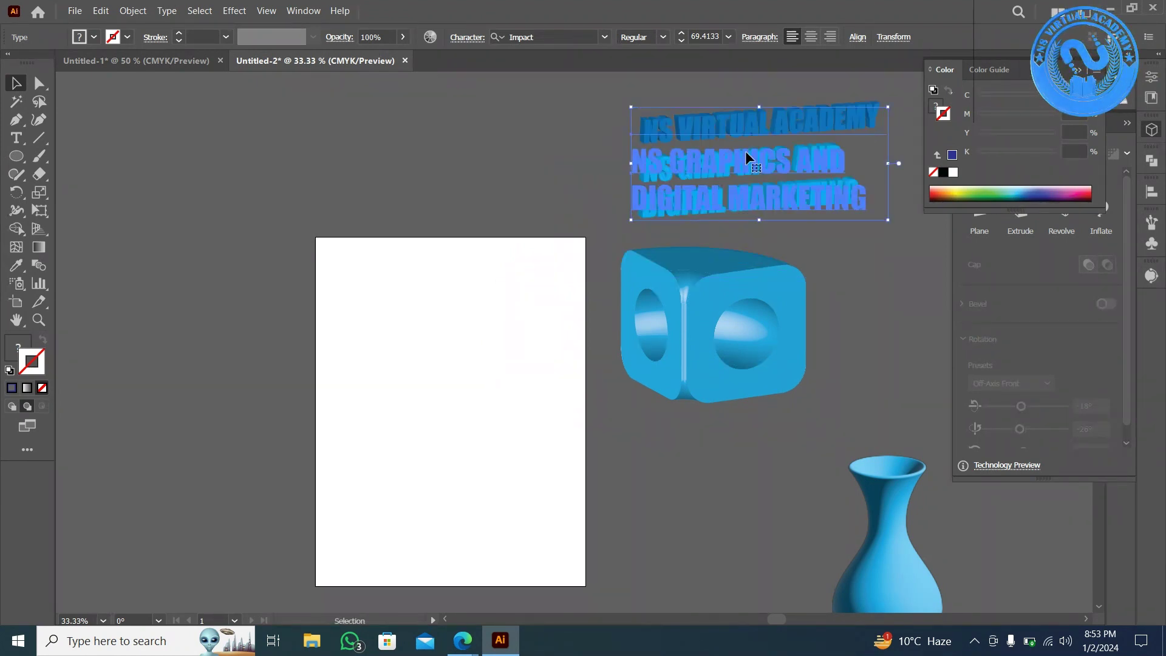
pyautogui.moveTo(910, 550); pyautogui.dragTo(477, 379)
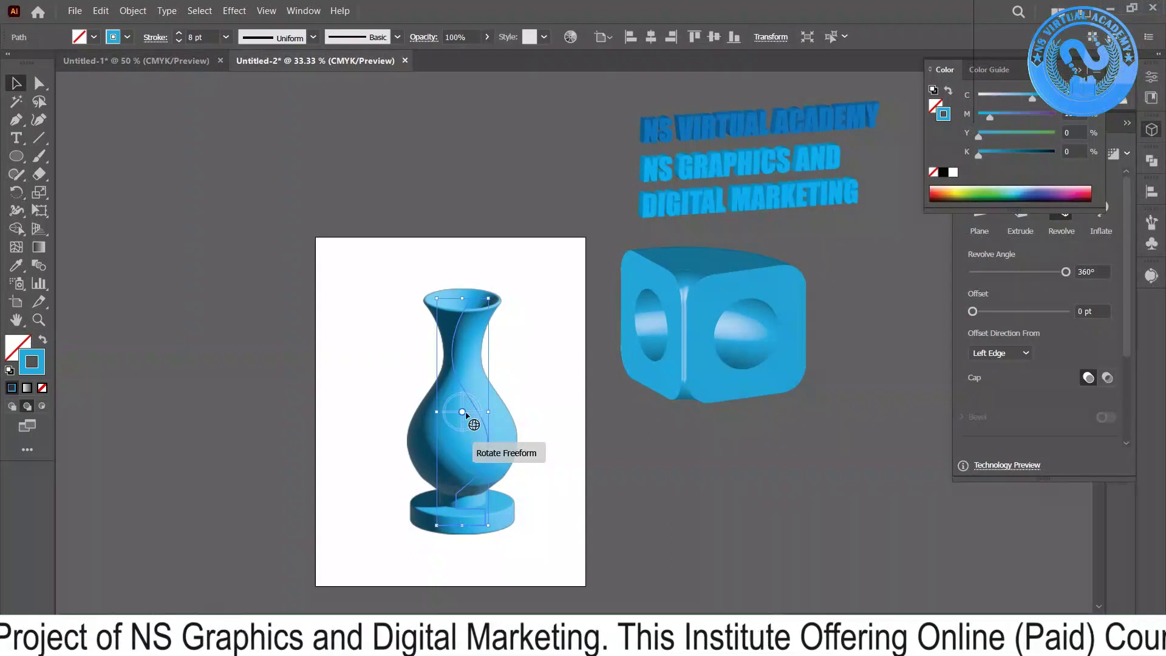
# Try rotating the vase freely in 3D and undo the tilt.
pyautogui.moveTo(179, 369); pyautogui.dragTo(201, 370)
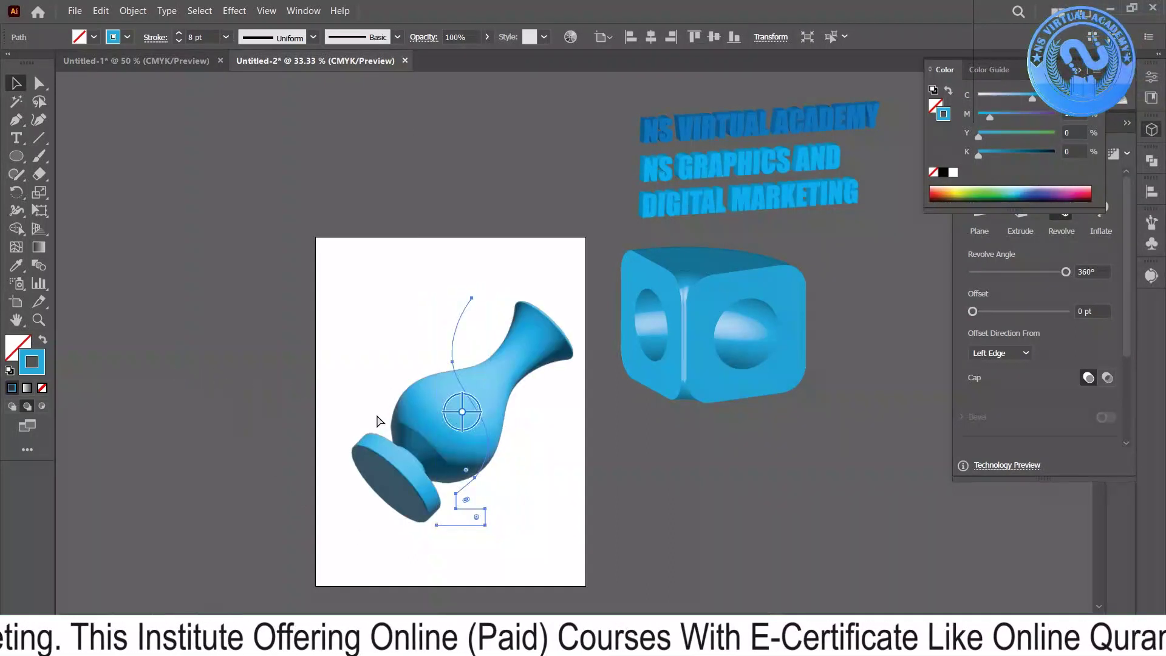
pyautogui.hotkey('ctrl', 'z')
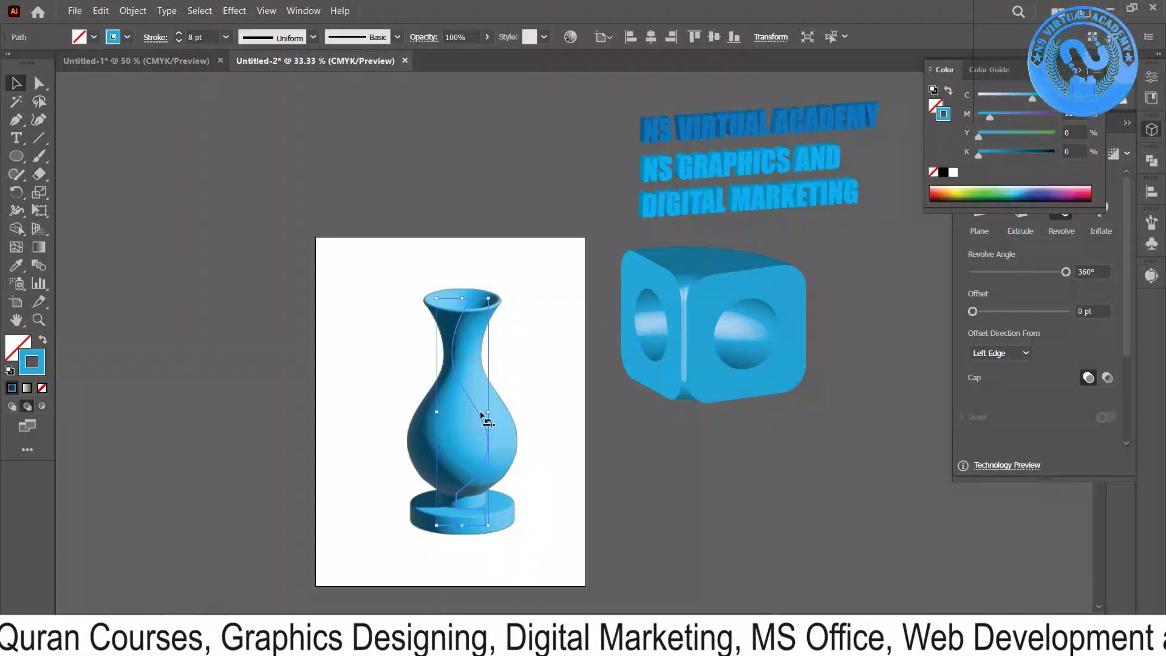
pyautogui.moveTo(485, 401); pyautogui.dragTo(400, 409)
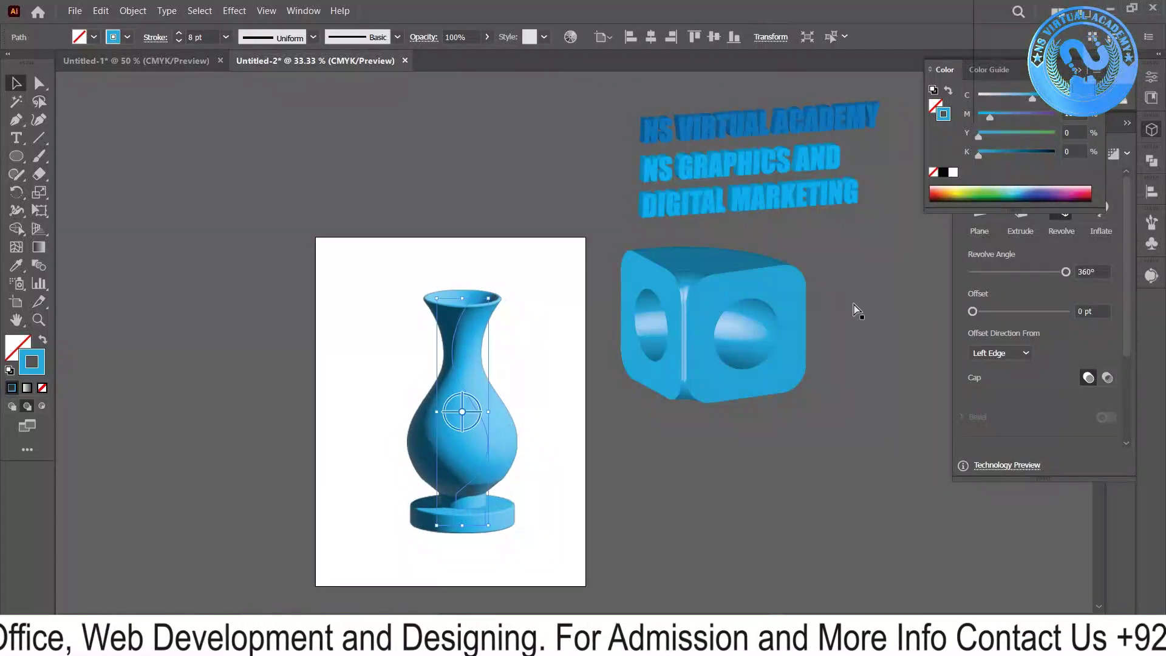
# Try the Diffuse lighting preset on the vase and apply the Top Left preset instead.
pyautogui.click(1116, 339)
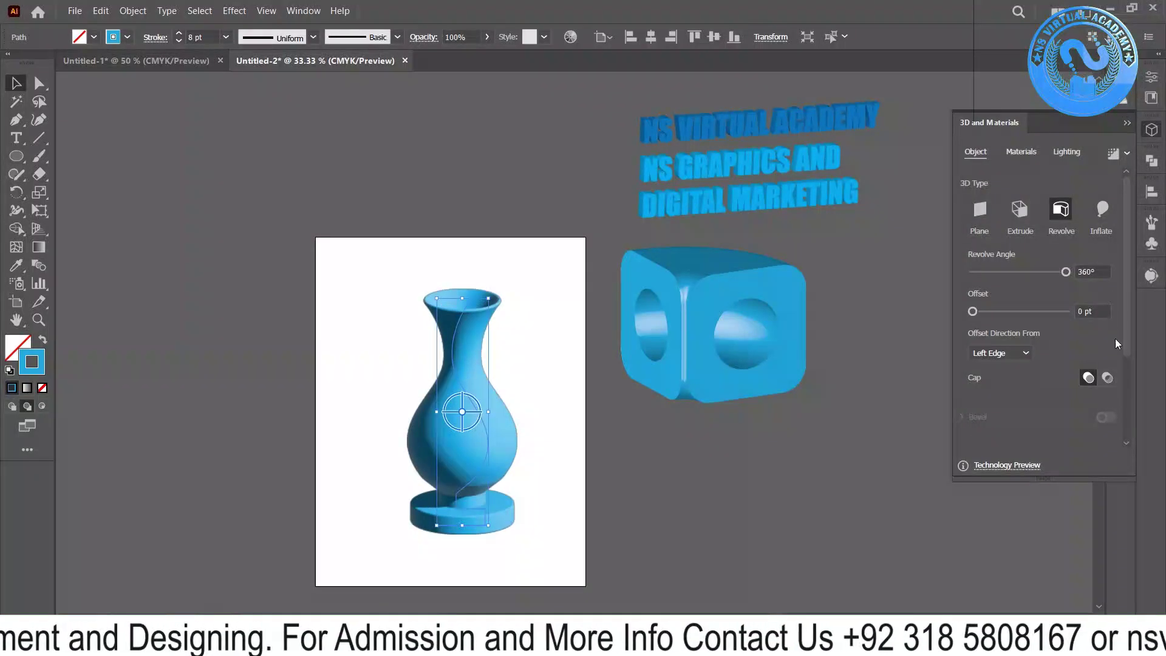
pyautogui.click(1018, 157)
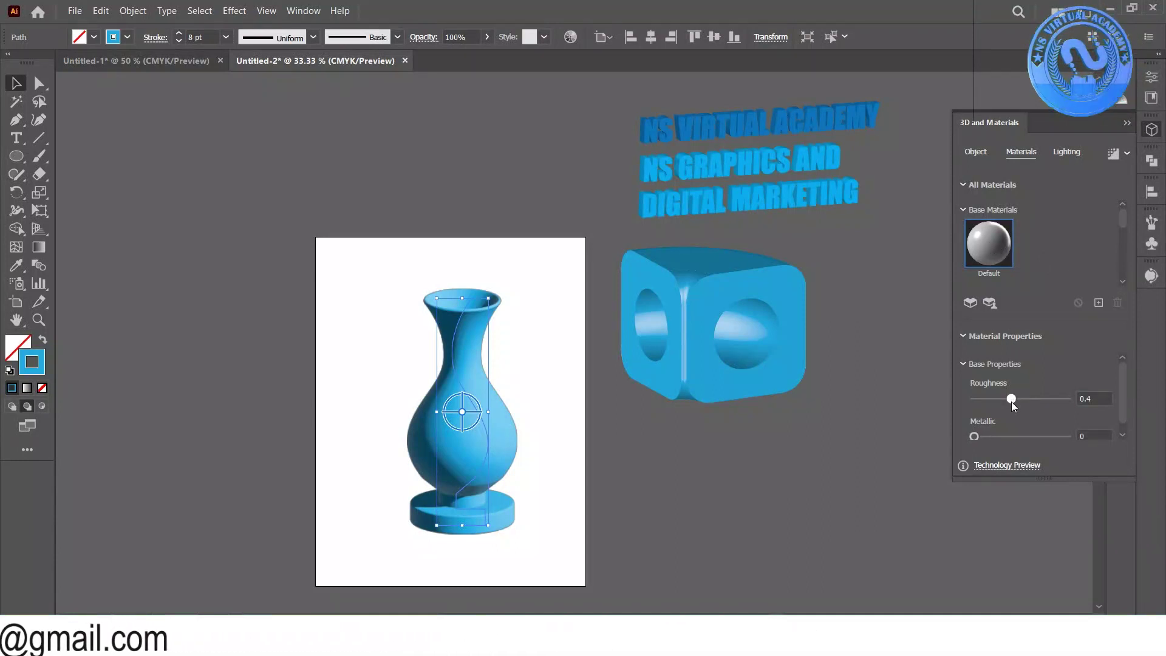
pyautogui.click(1067, 153)
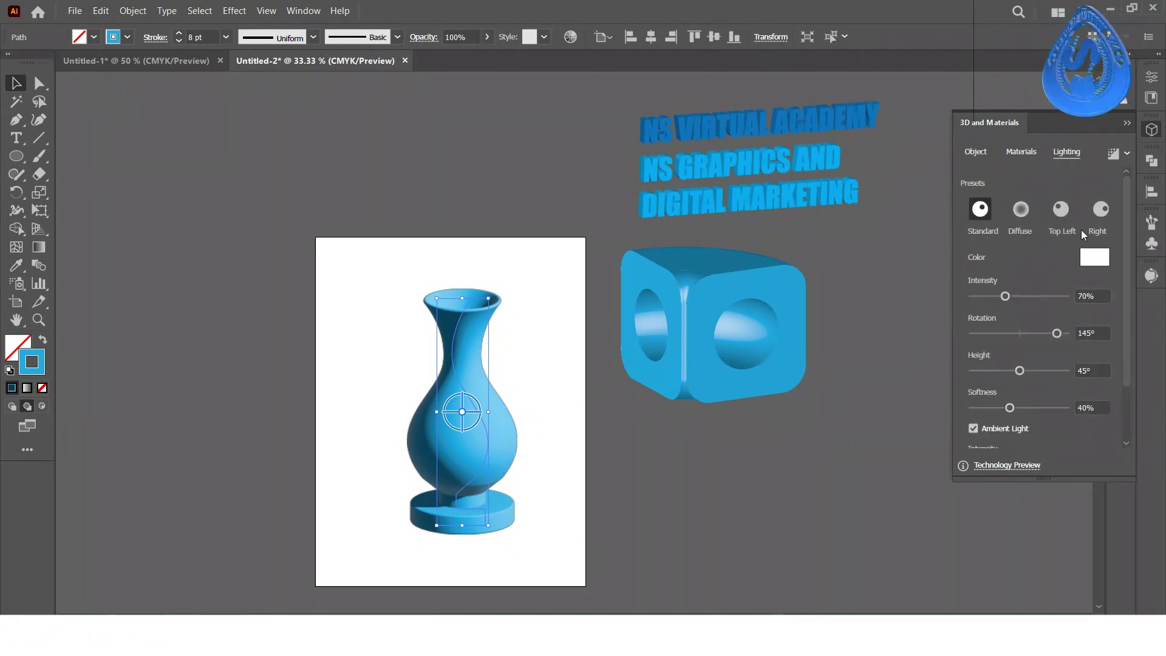
pyautogui.click(1019, 209)
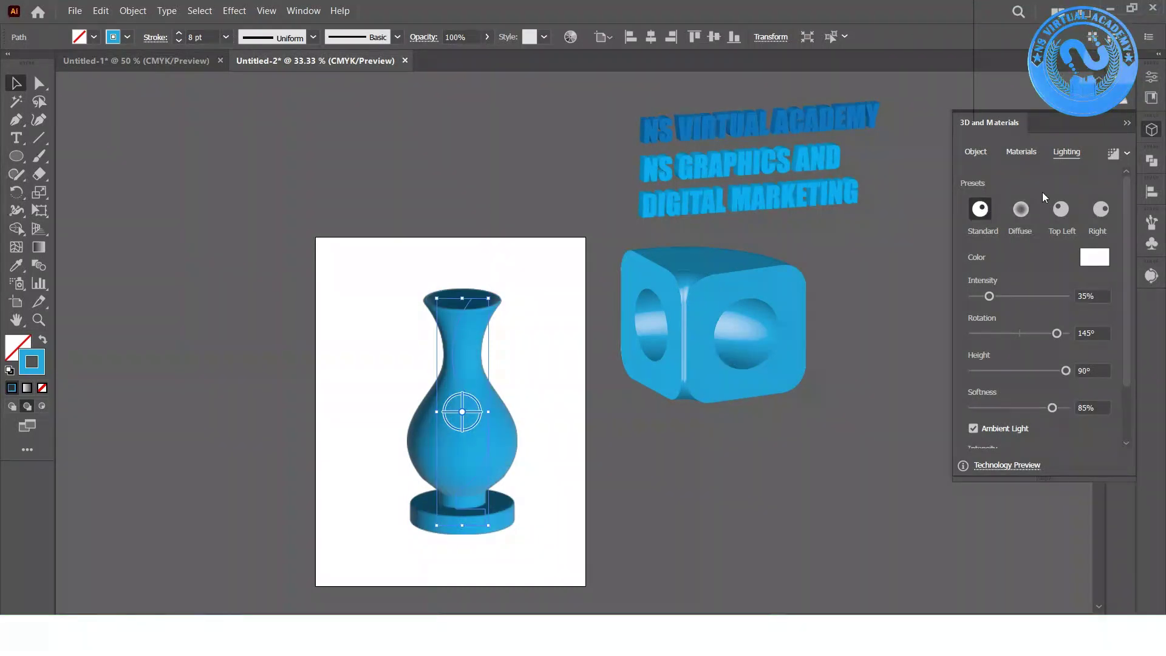
pyautogui.click(1060, 209)
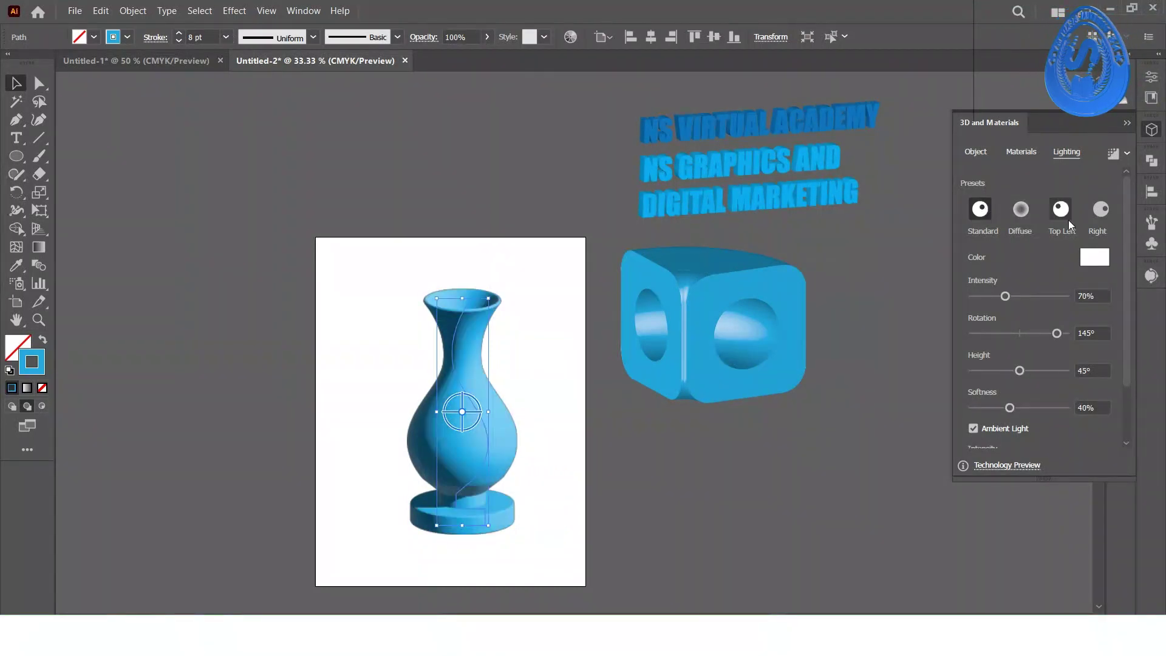
# Turn on the vase's shadow behind the object, set the shadow bounds to 10%, and deselect the vase.
pyautogui.scroll(-2, 1051, 285)
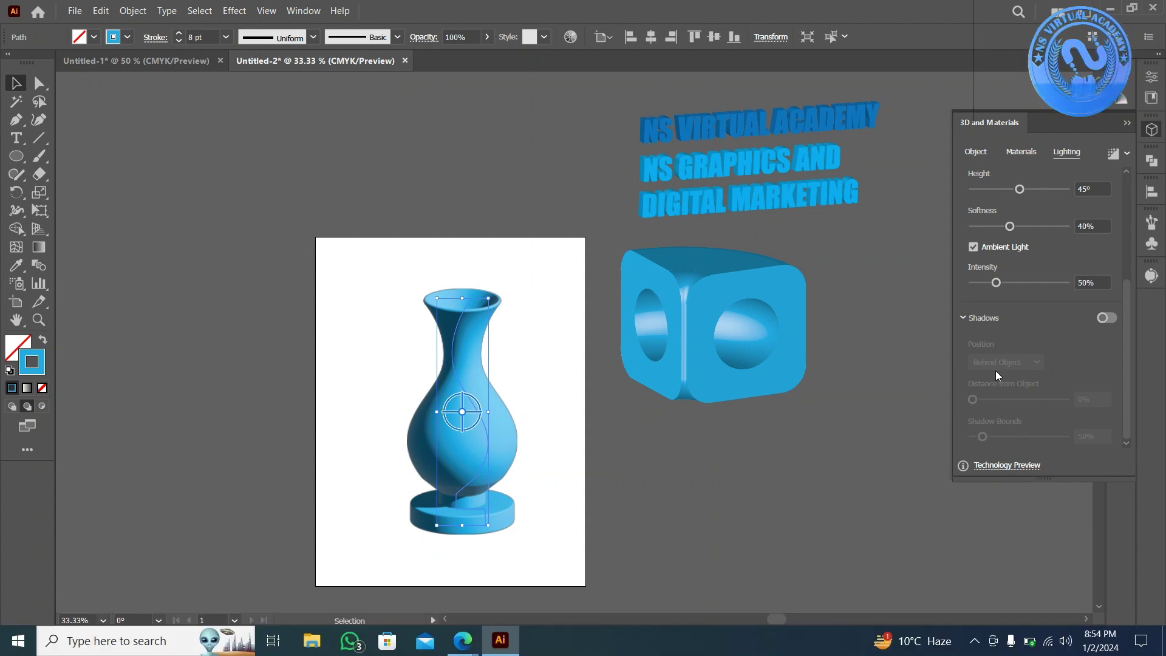
pyautogui.click(1104, 316)
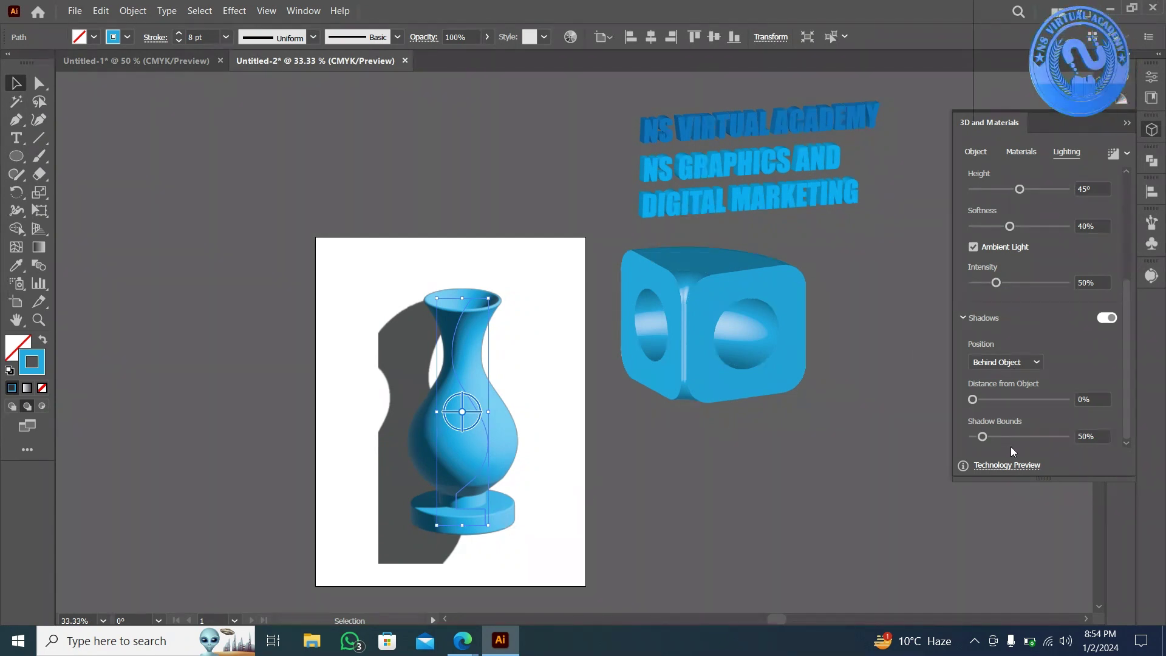
pyautogui.moveTo(982, 436); pyautogui.dragTo(974, 444)
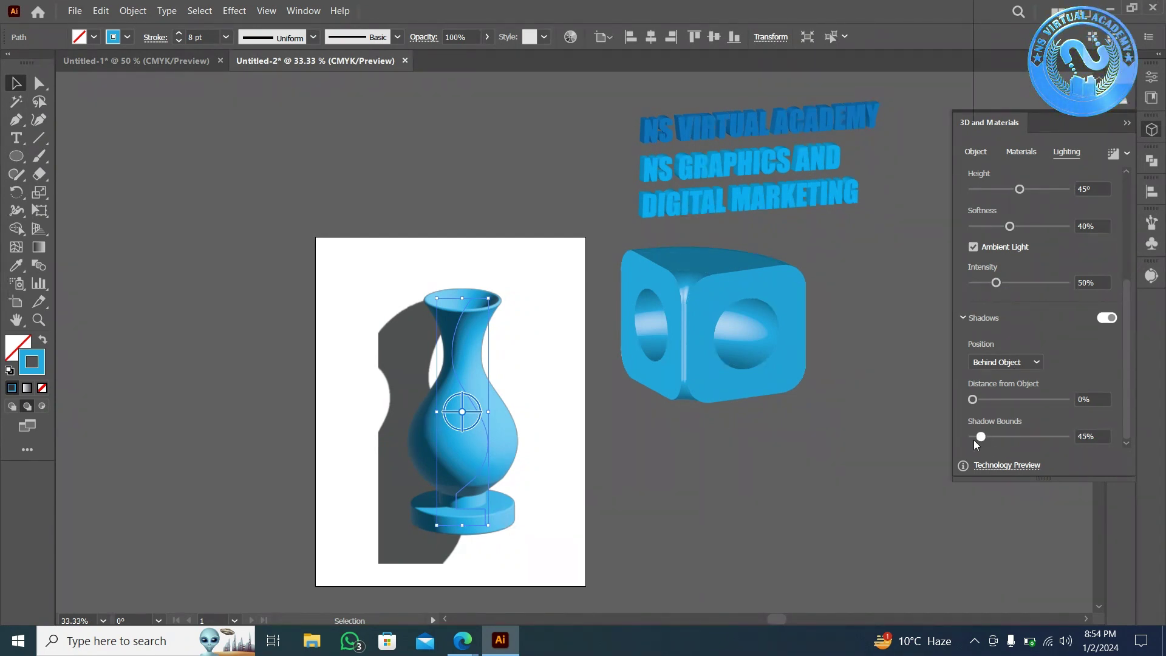
pyautogui.click(973, 444)
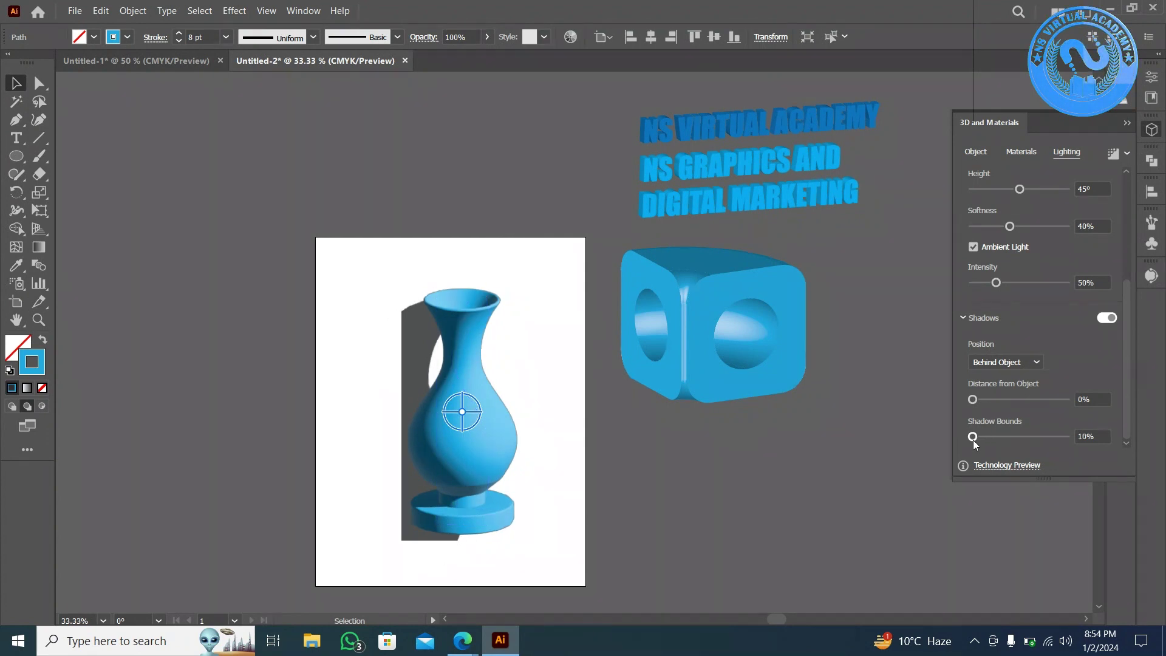
pyautogui.click(520, 517)
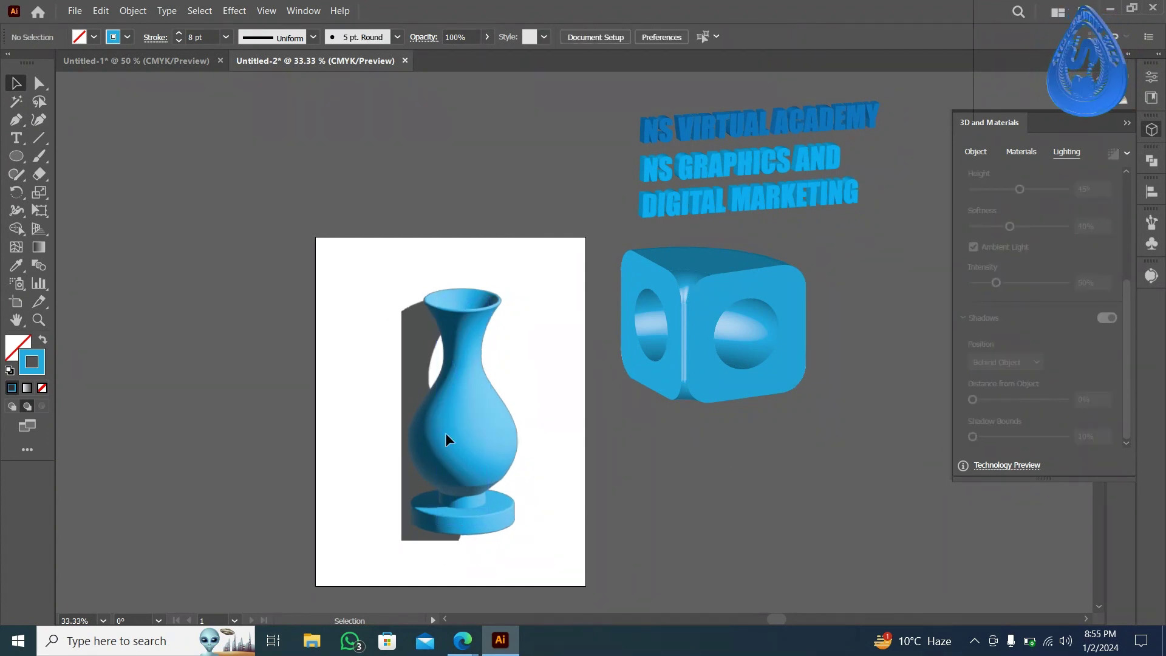
# Draw a tall narrow rectangle beside the vase's shadow and swap its colours to a blue fill without stroke.
pyautogui.rightClick(15, 159)
pyautogui.click(91, 156)
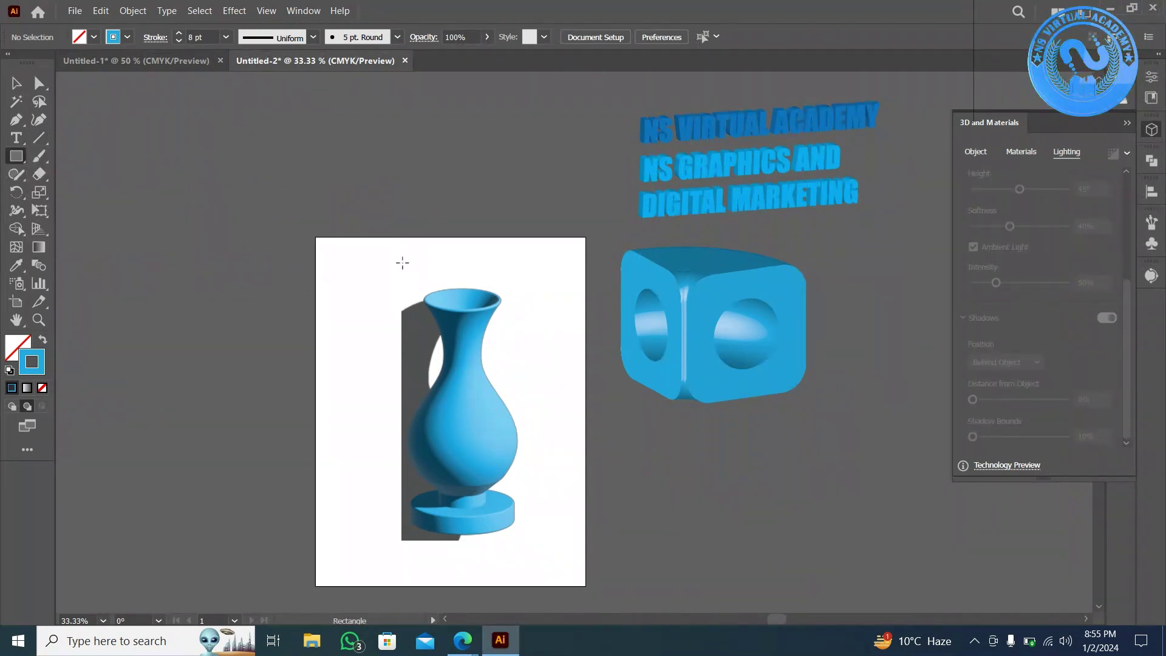
pyautogui.moveTo(402, 263)
pyautogui.mouseDown()
pyautogui.moveTo(374, 378)
pyautogui.moveTo(331, 471)
pyautogui.moveTo(335, 586)
pyautogui.mouseUp()
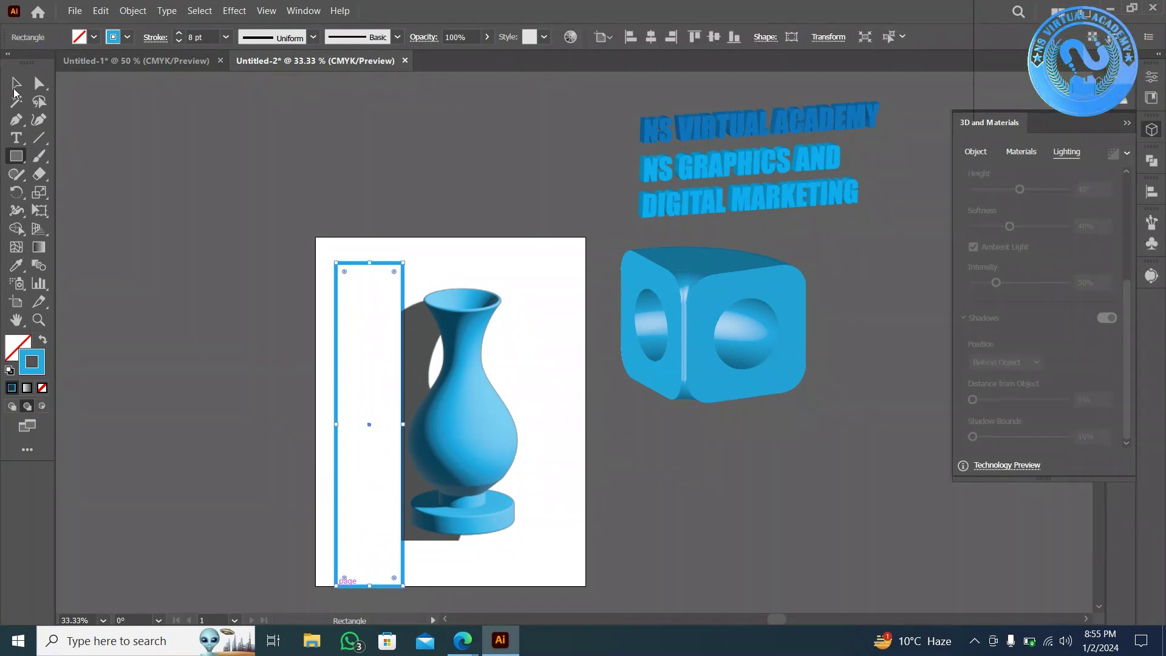
pyautogui.press('v')
pyautogui.moveTo(376, 415); pyautogui.dragTo(407, 379)
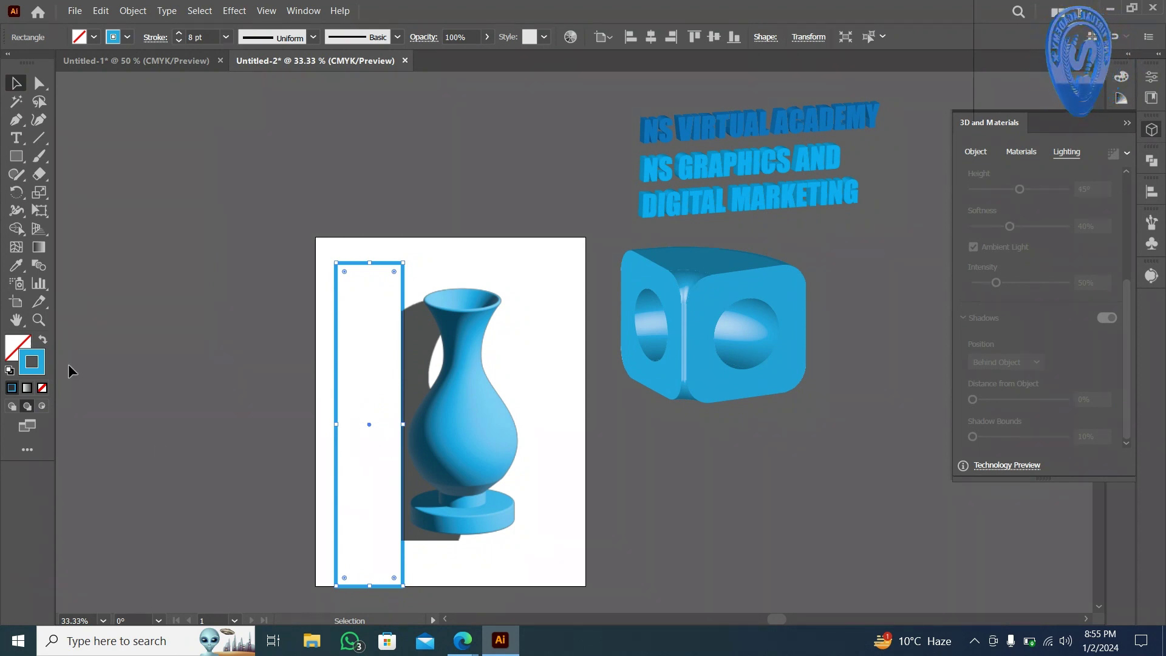
pyautogui.click(43, 340)
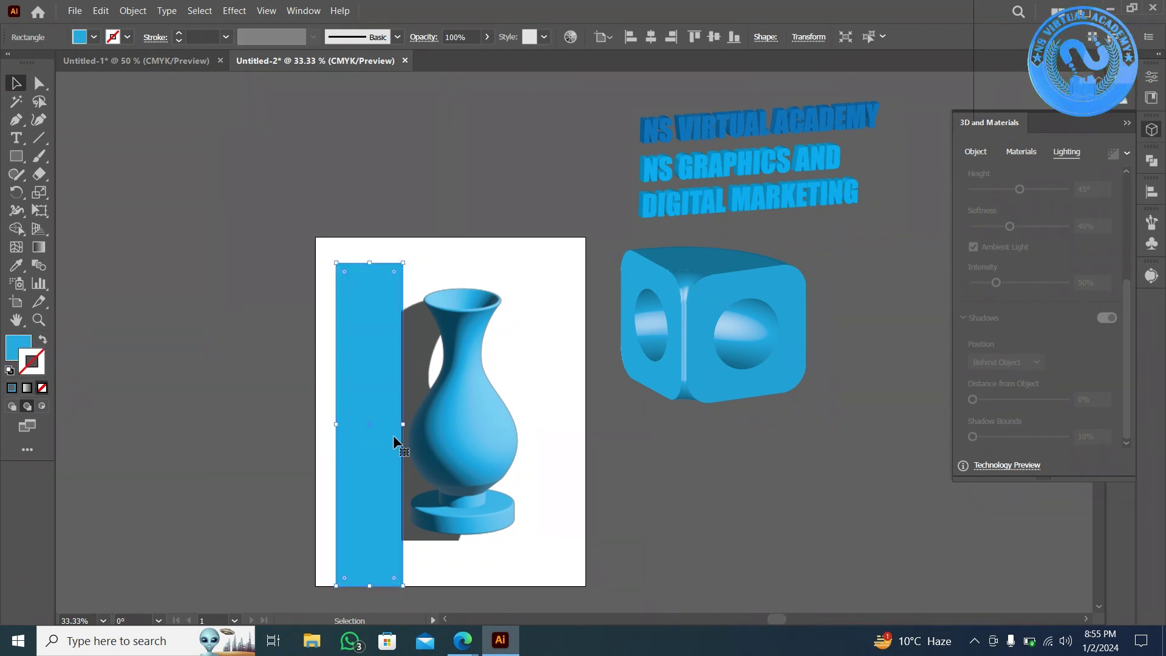
# Move the tall blue rectangle behind the vase, aligning its lower edge with the bottom of the shadow.
pyautogui.moveTo(367, 442); pyautogui.dragTo(423, 410)
pyautogui.click(231, 417)
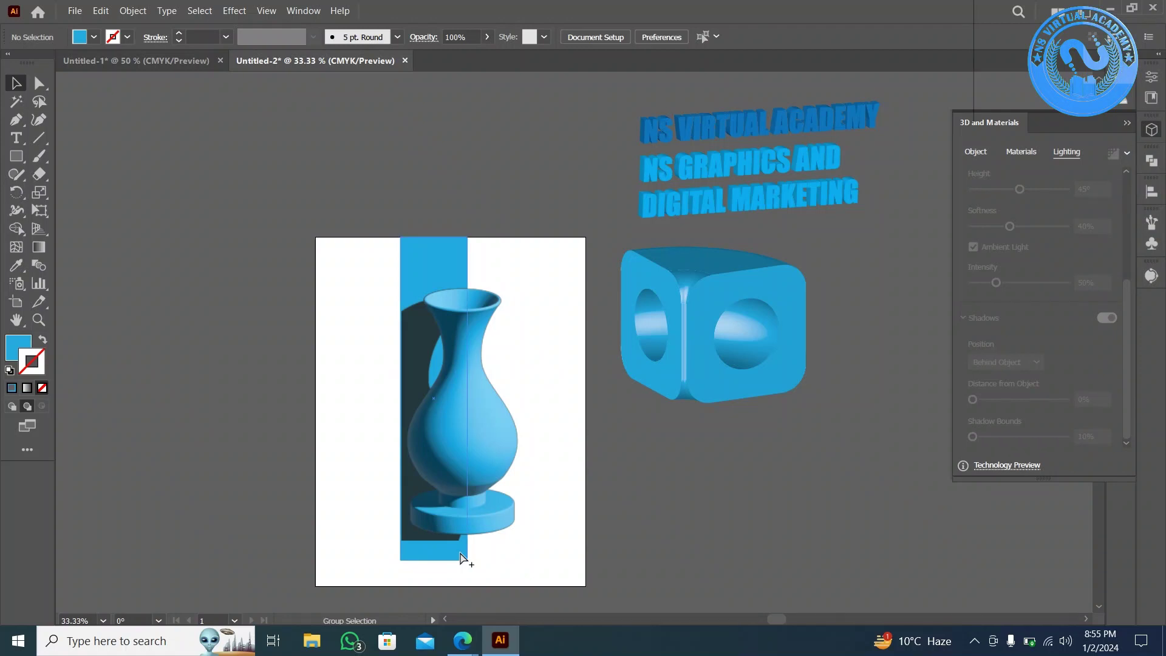
pyautogui.scroll(3, 461, 554)
pyautogui.moveTo(459, 552); pyautogui.dragTo(464, 492)
pyautogui.click(470, 585)
pyautogui.scroll(-3, 472, 586)
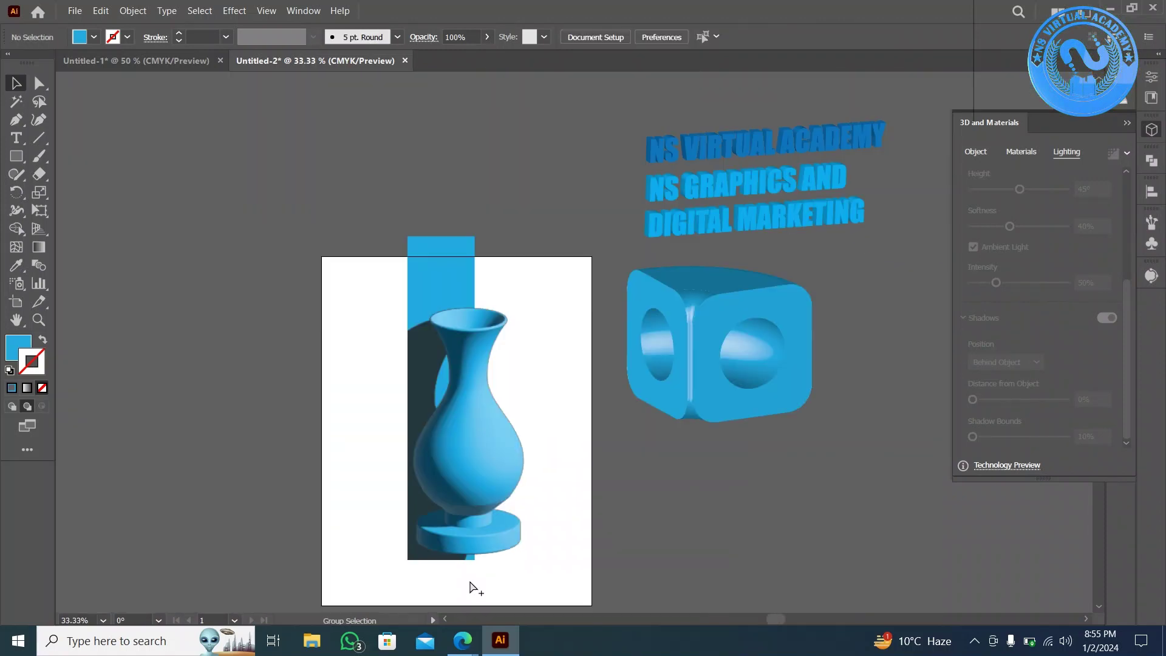
pyautogui.scroll(-1, 471, 586)
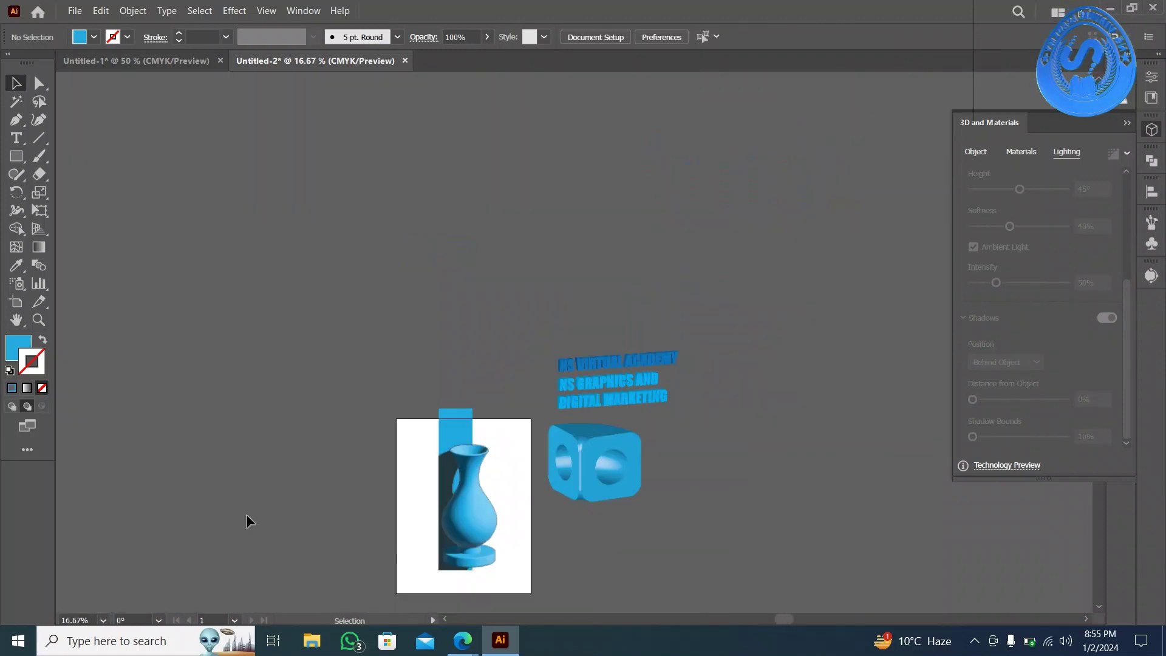
# Draw a wide, low blue rectangle under the vase and move it up behind the base, level with the shadow's lower edge.
pyautogui.scroll(4, 491, 605)
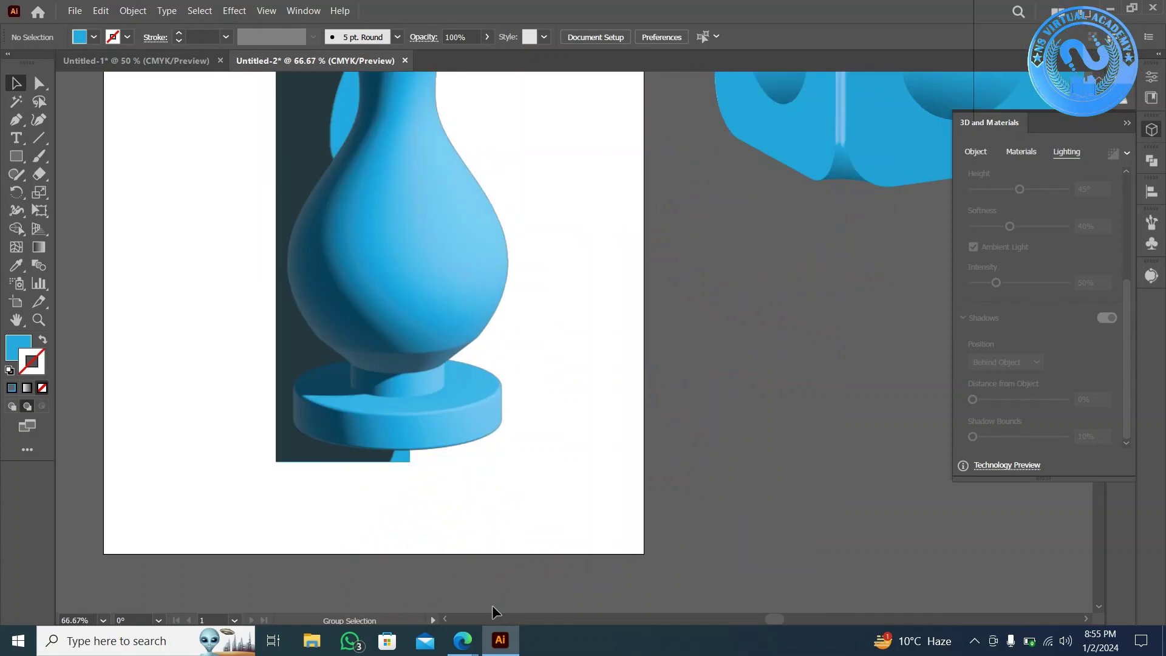
pyautogui.click(16, 156)
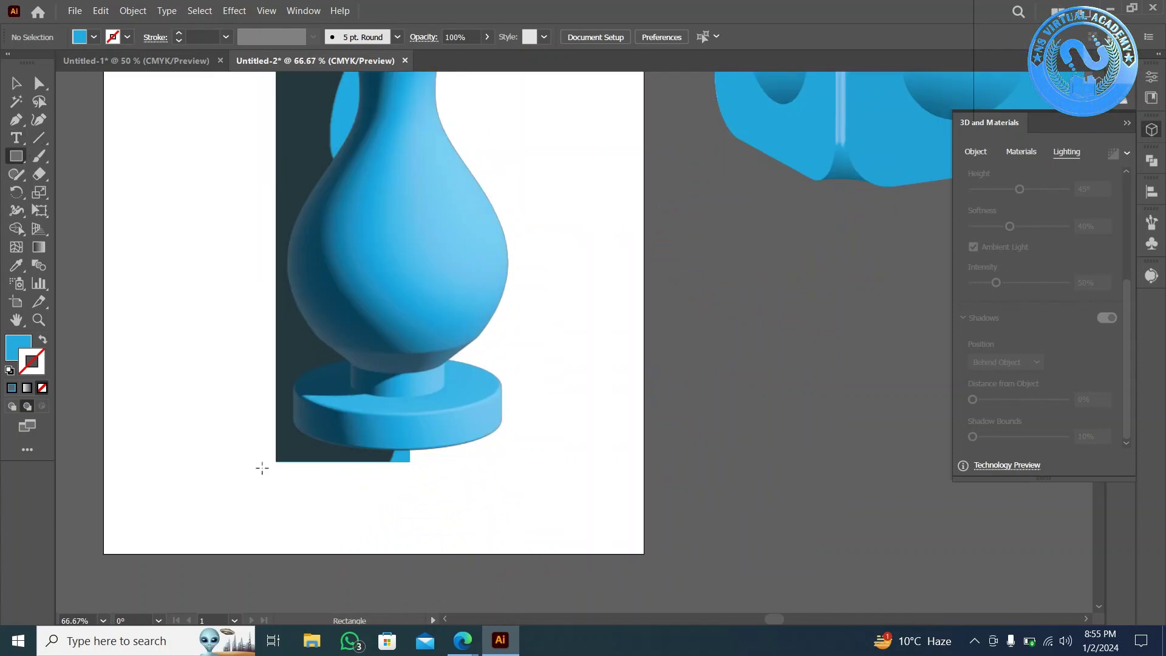
pyautogui.moveTo(277, 464); pyautogui.dragTo(513, 499)
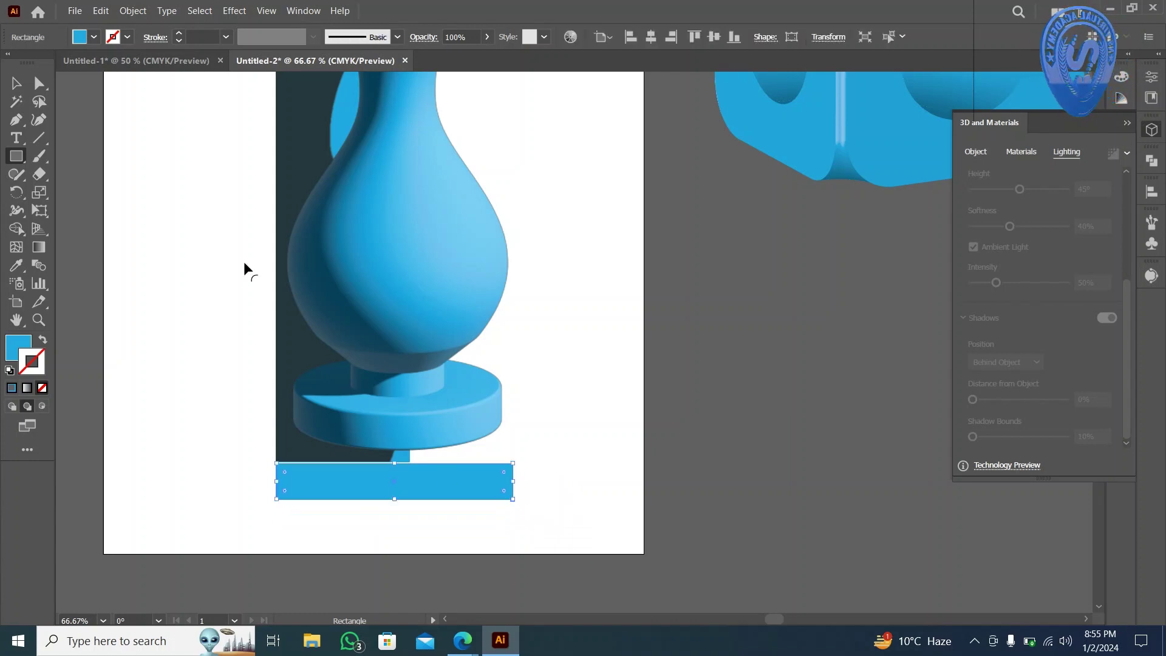
pyautogui.click(16, 83)
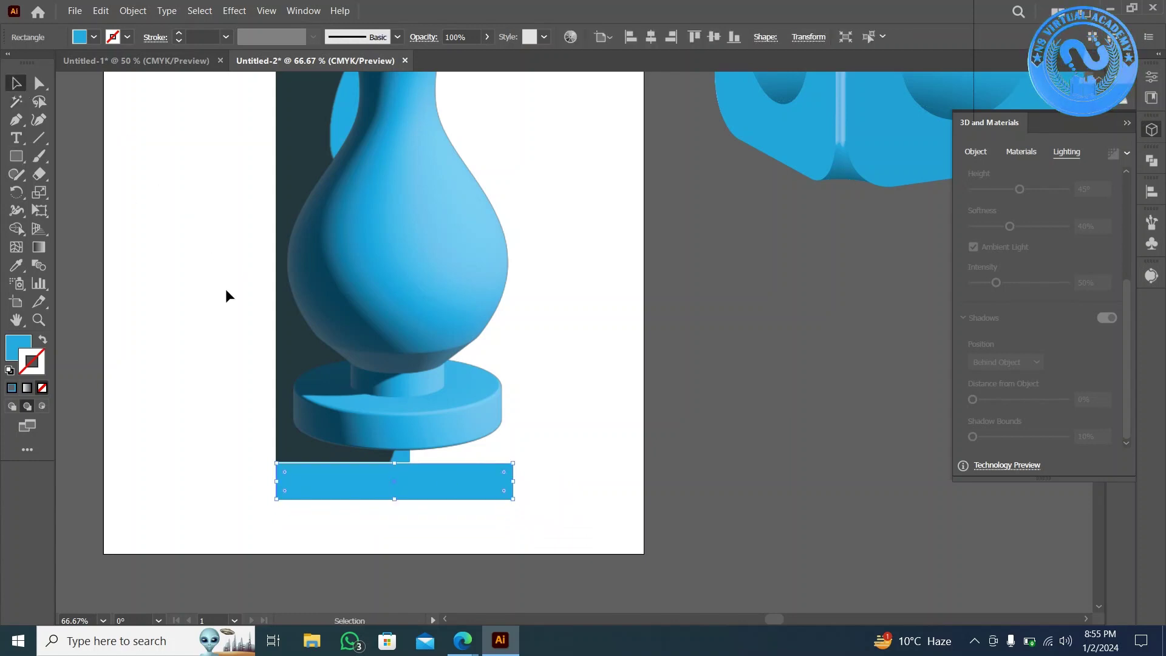
pyautogui.moveTo(353, 481); pyautogui.dragTo(345, 457)
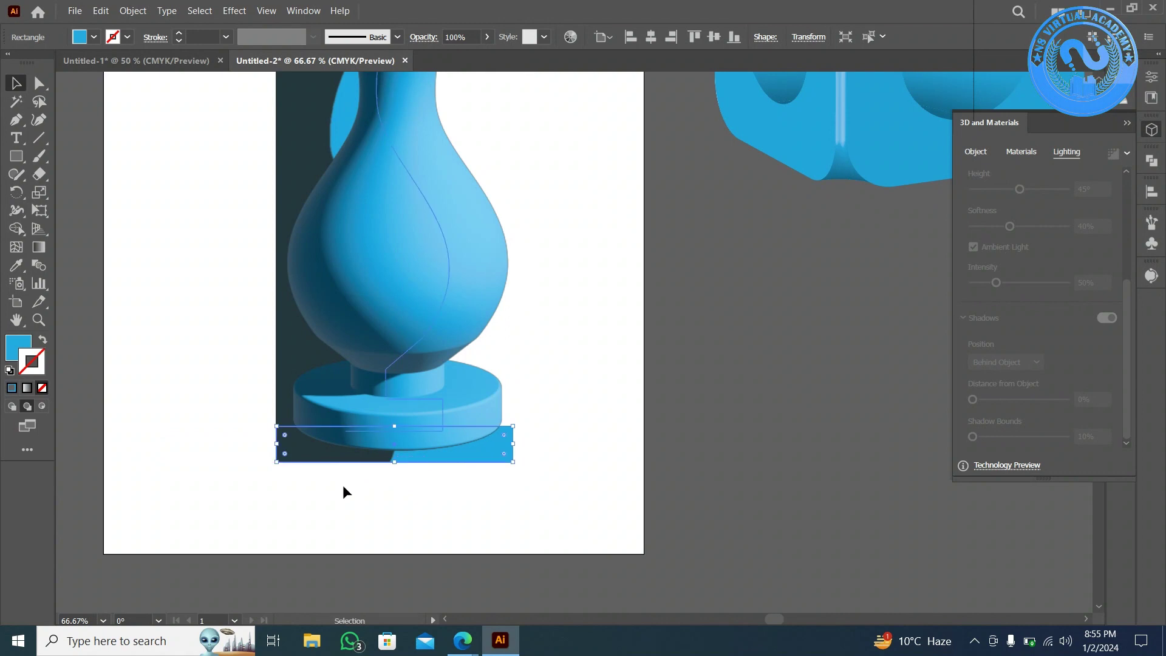
pyautogui.click(340, 493)
# Shorten the tall blue rectangle by lowering its upper edge to inside the artboard, and select the vase.
pyautogui.scroll(-3, 340, 500)
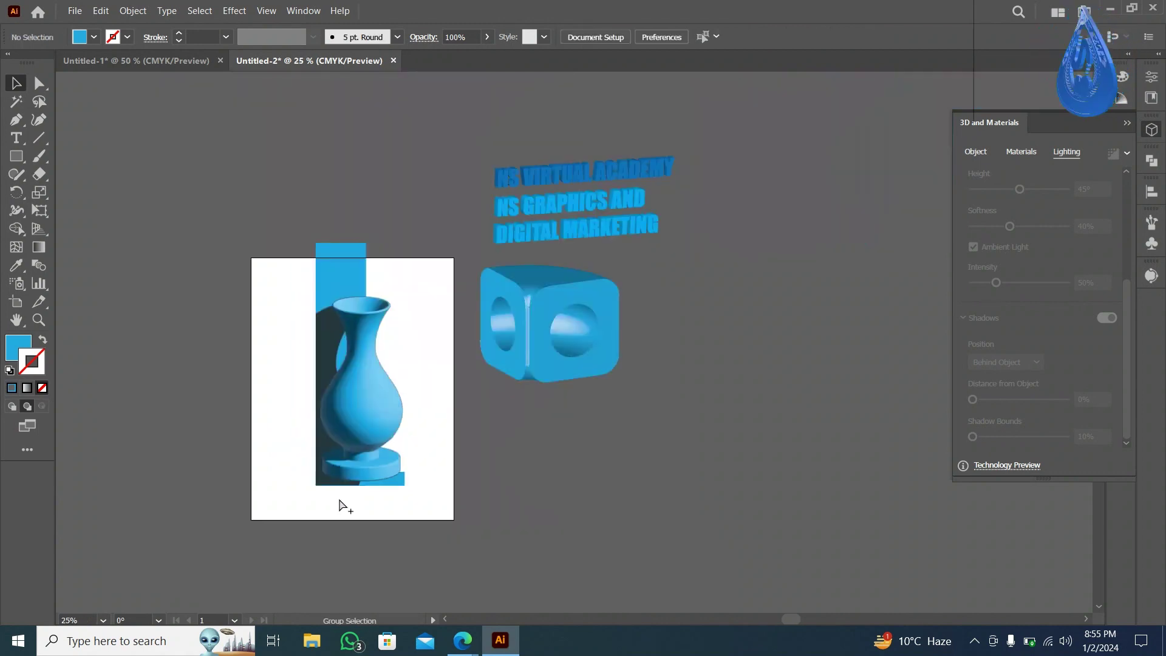
pyautogui.scroll(-1, 337, 505)
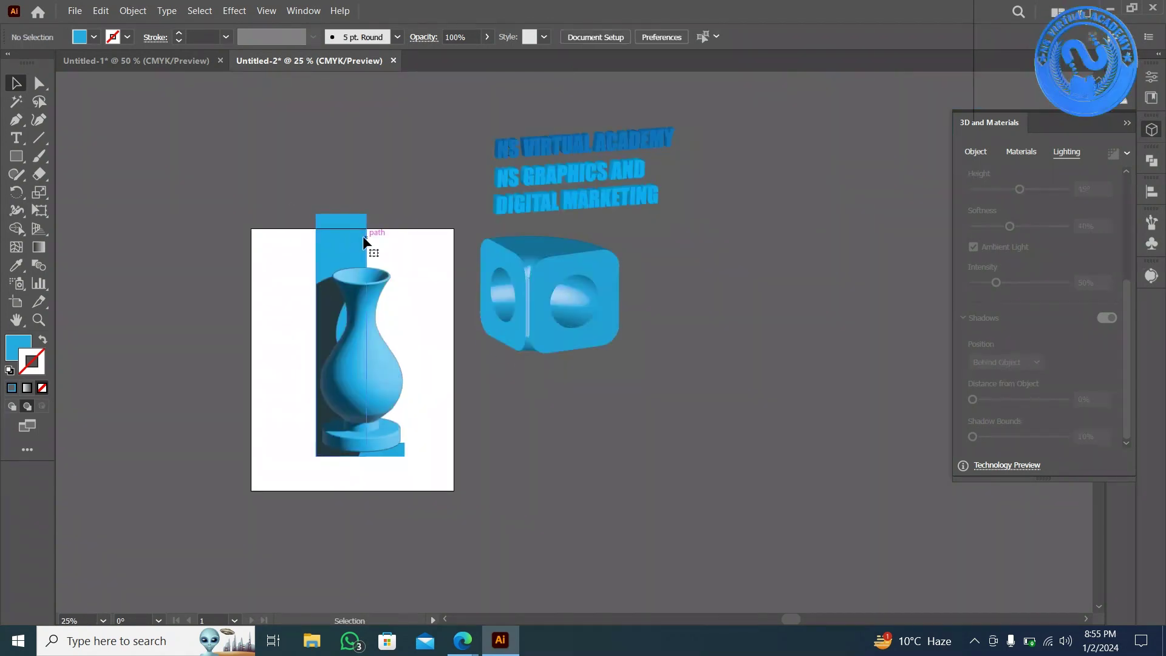
pyautogui.click(342, 216)
pyautogui.moveTo(333, 213); pyautogui.dragTo(332, 242)
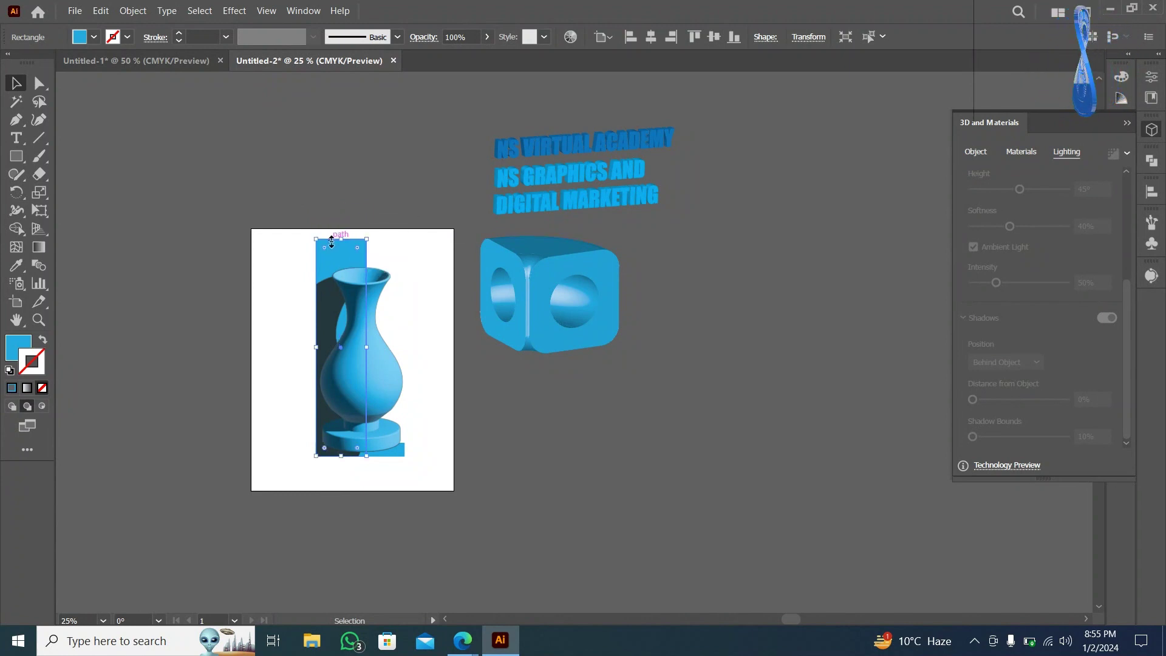
pyautogui.click(385, 390)
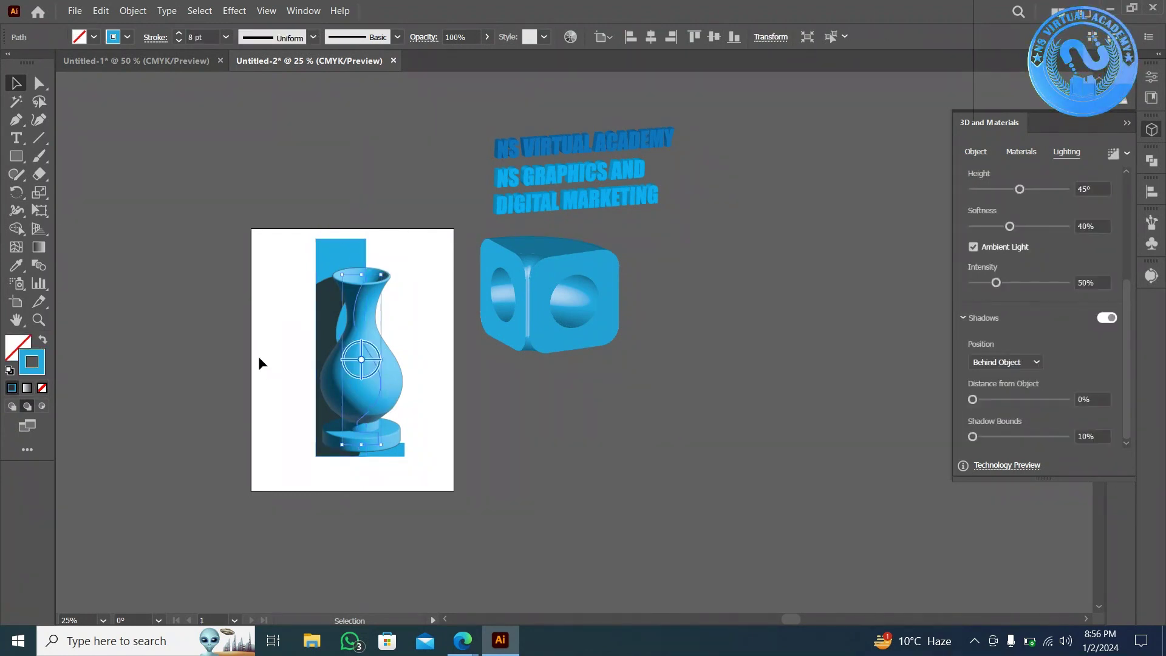
pyautogui.scroll(2, 259, 357)
pyautogui.hscroll(-3, 258, 357)
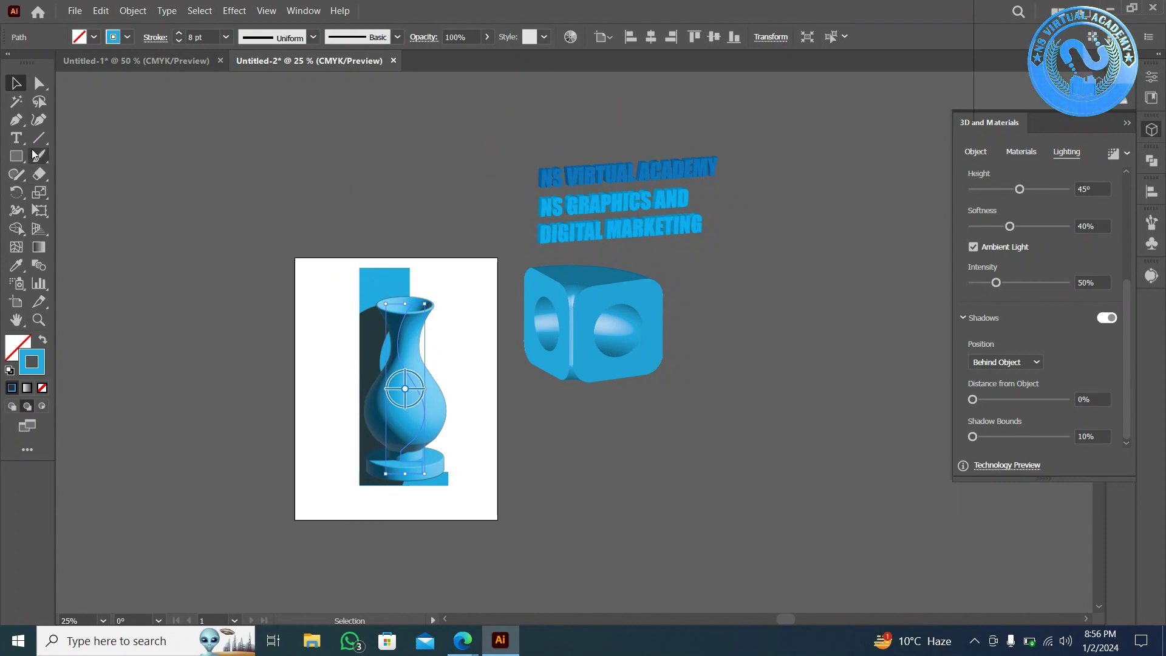
# Start a new vase profile beside the artboard with the Pen tool, drawing the flared lip curving inwards to the neck.
pyautogui.click(15, 120)
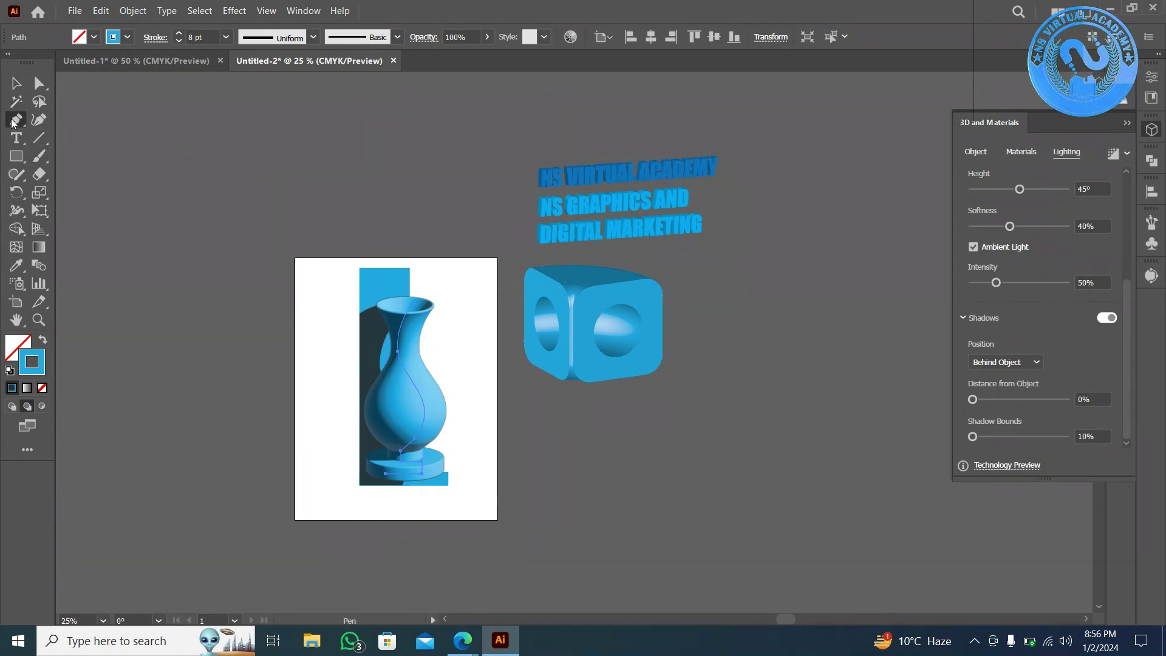
pyautogui.click(216, 180)
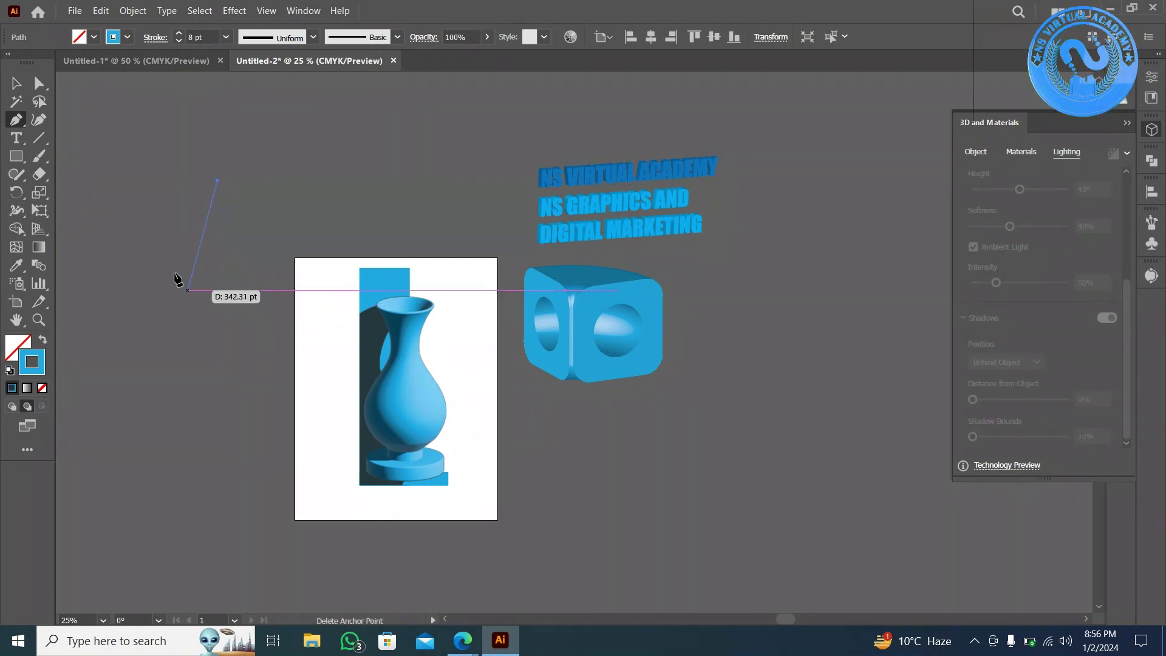
pyautogui.moveTo(180, 268); pyautogui.dragTo(202, 318)
pyautogui.moveTo(241, 414); pyautogui.dragTo(201, 452)
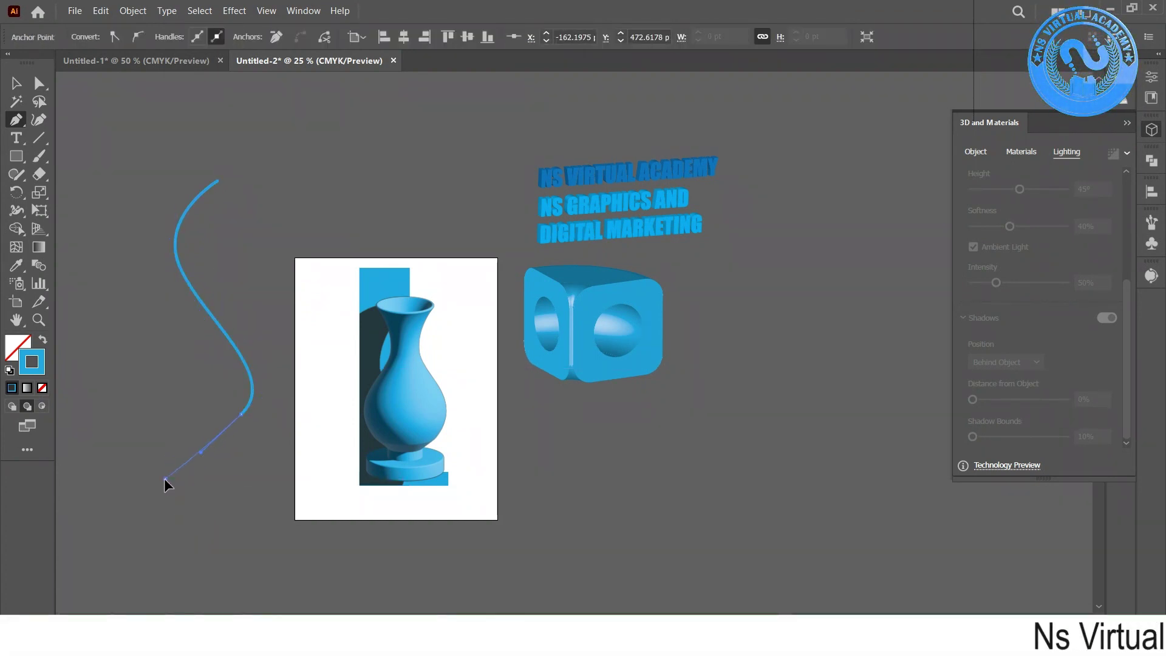
pyautogui.moveTo(164, 479); pyautogui.dragTo(118, 501)
pyautogui.hotkey('ctrl', 'z')
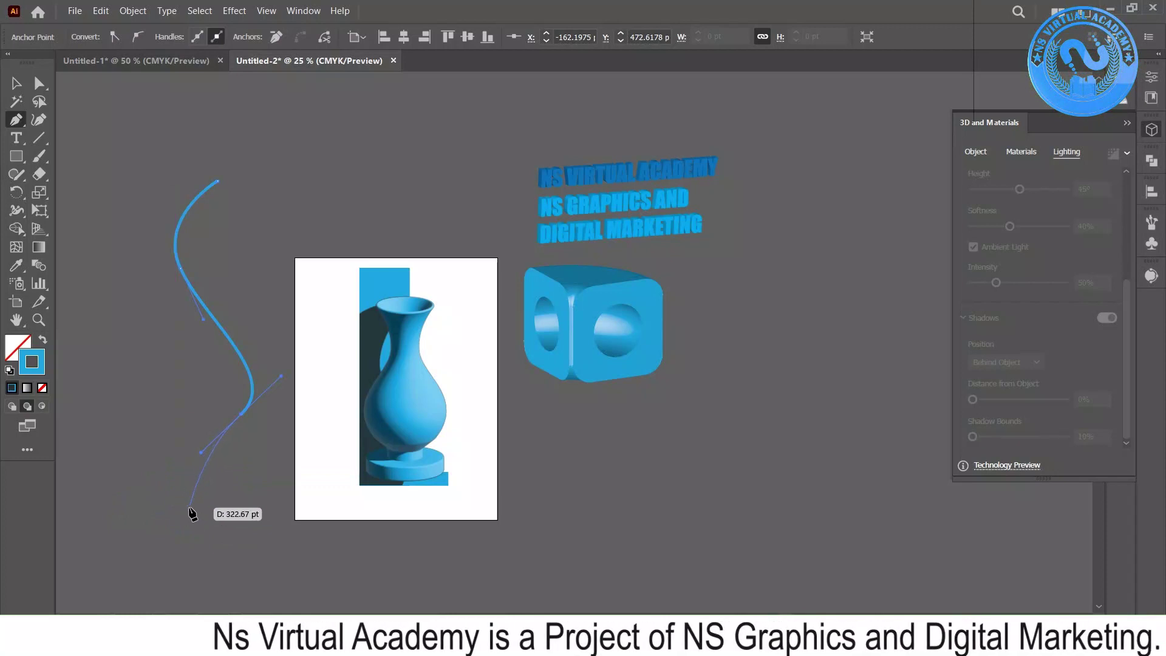
pyautogui.moveTo(175, 529); pyautogui.dragTo(214, 525)
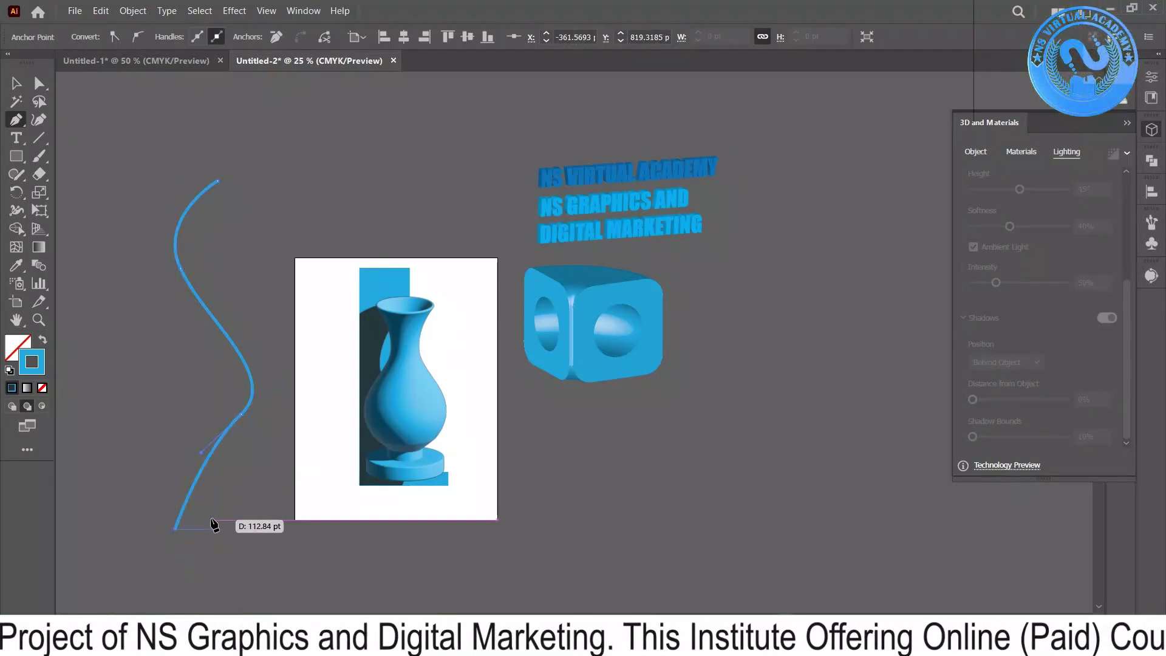
pyautogui.hotkey('ctrl', 'z')
pyautogui.hotkey('ctrl', 'z')
# Extend the profile path from the neck with a wide belly curve that bends inwards to the foot.
pyautogui.hscroll(-1, 214, 516)
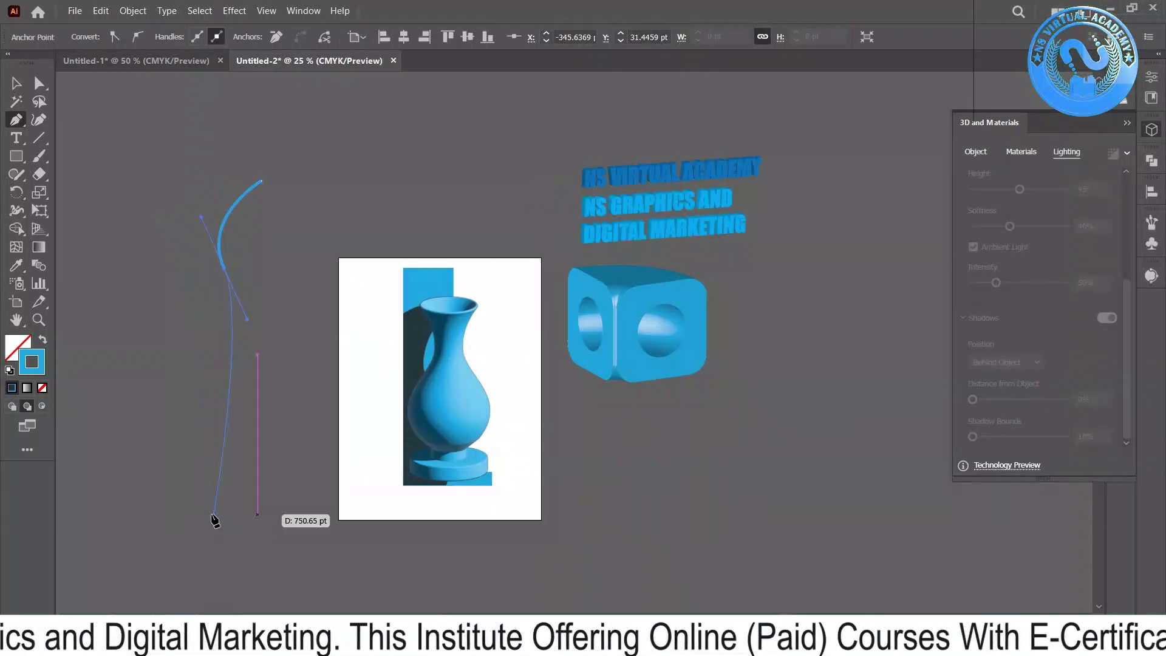
pyautogui.hscroll(-4, 214, 517)
pyautogui.moveTo(450, 425); pyautogui.dragTo(435, 522)
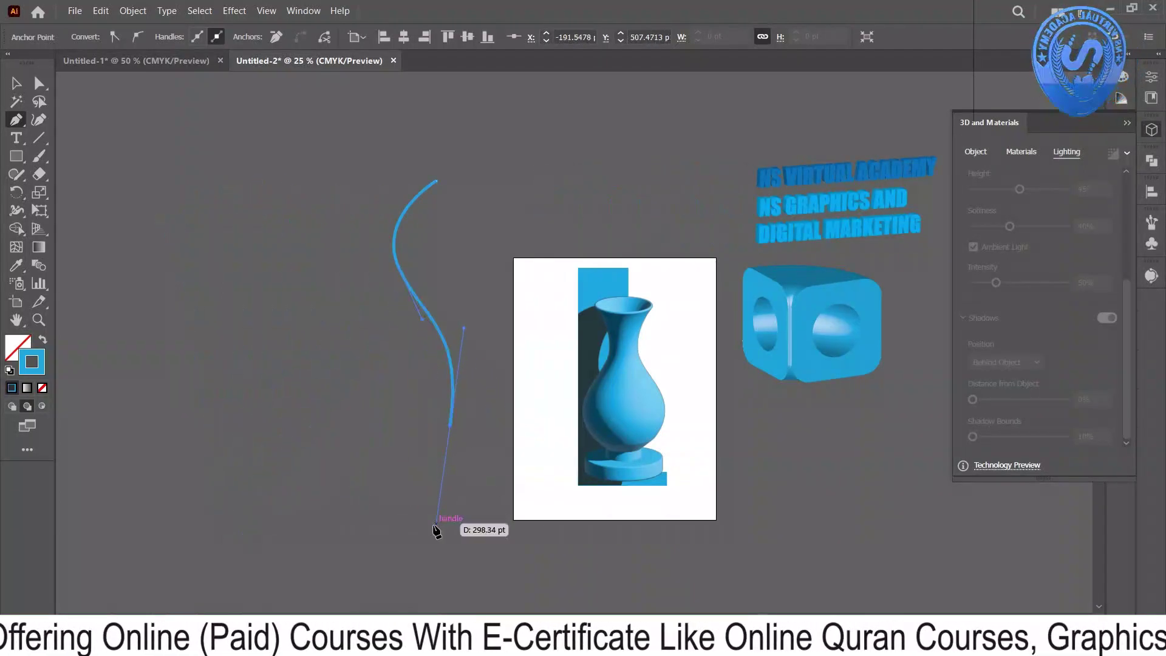
pyautogui.click(384, 535)
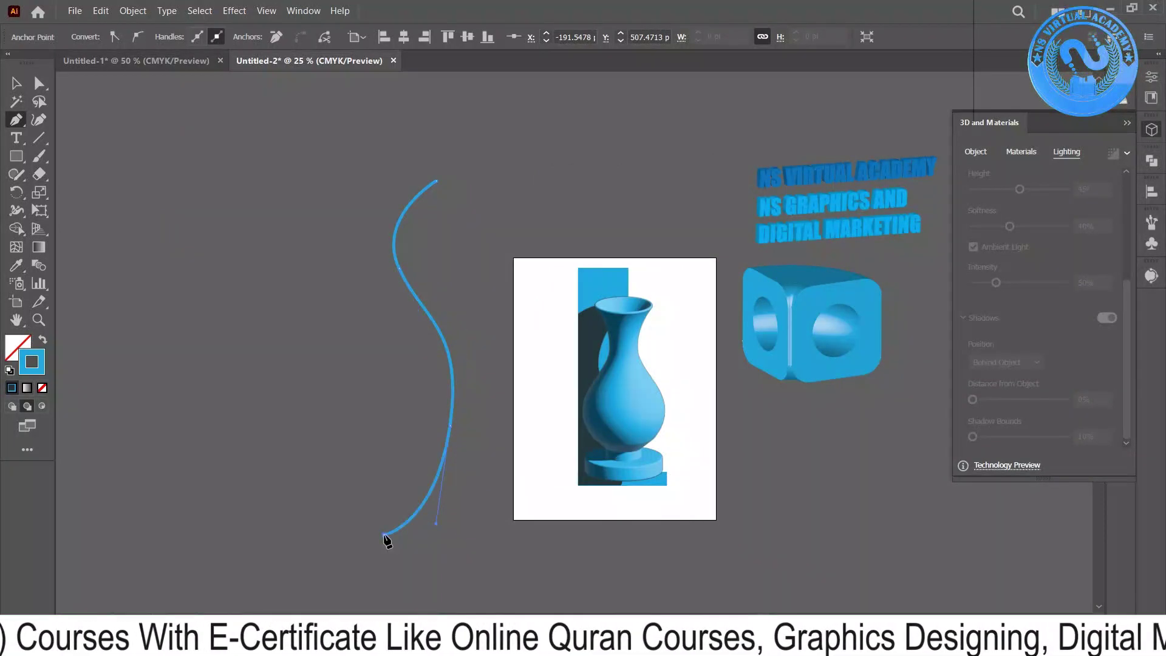
# Finish the profile with a short vertical stem, a stepped-out base edge and a long horizontal line inwards, leaving the path open.
pyautogui.scroll(-1, 386, 541)
pyautogui.click(385, 535)
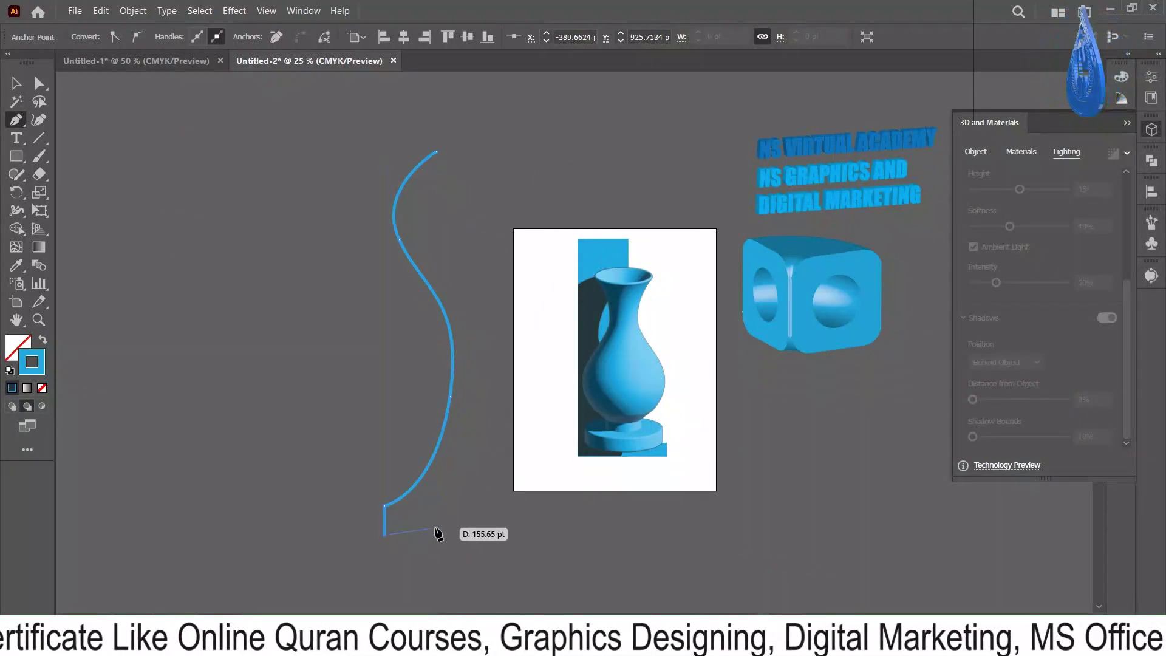
pyautogui.click(440, 536)
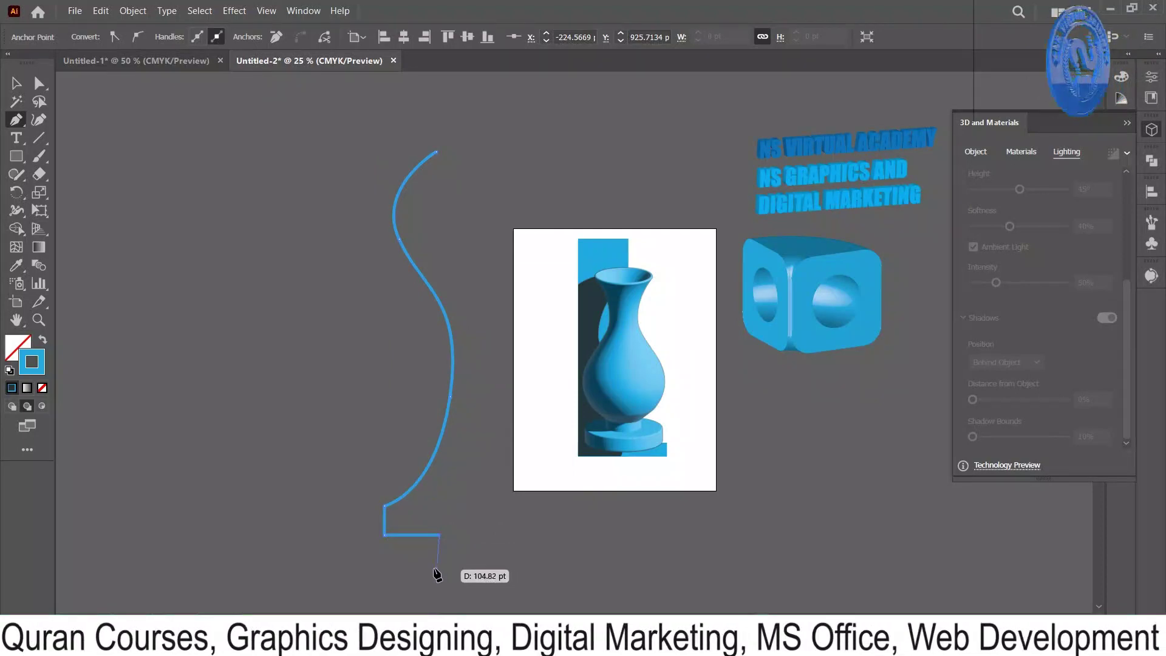
pyautogui.click(439, 550)
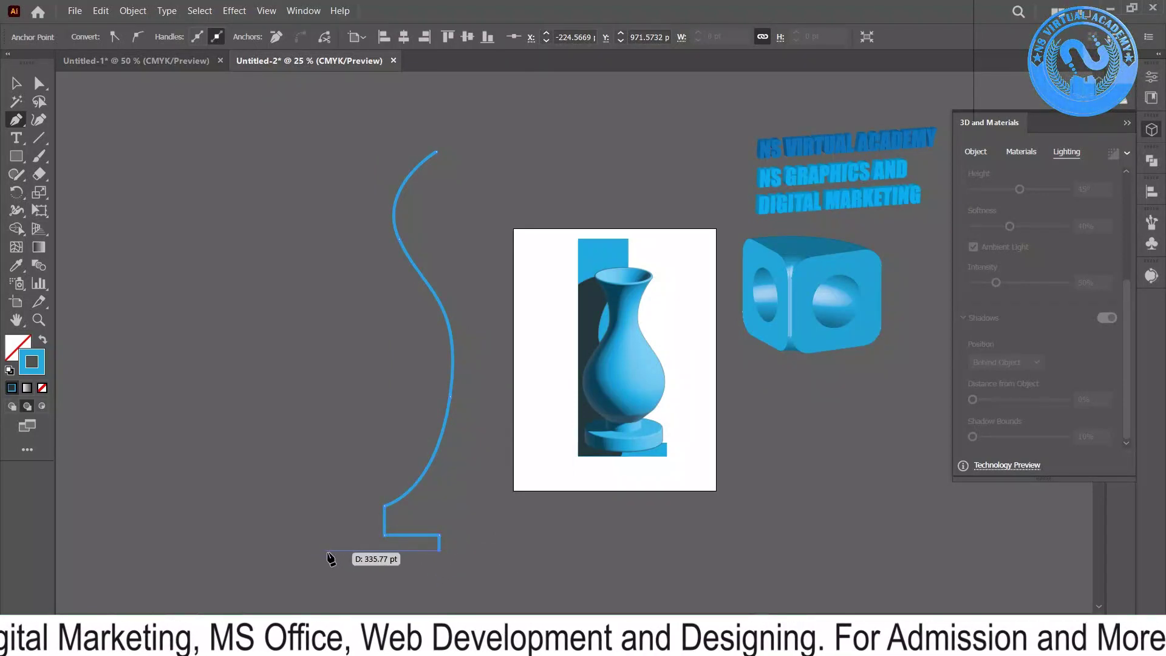
pyautogui.click(327, 550)
pyautogui.click(17, 83)
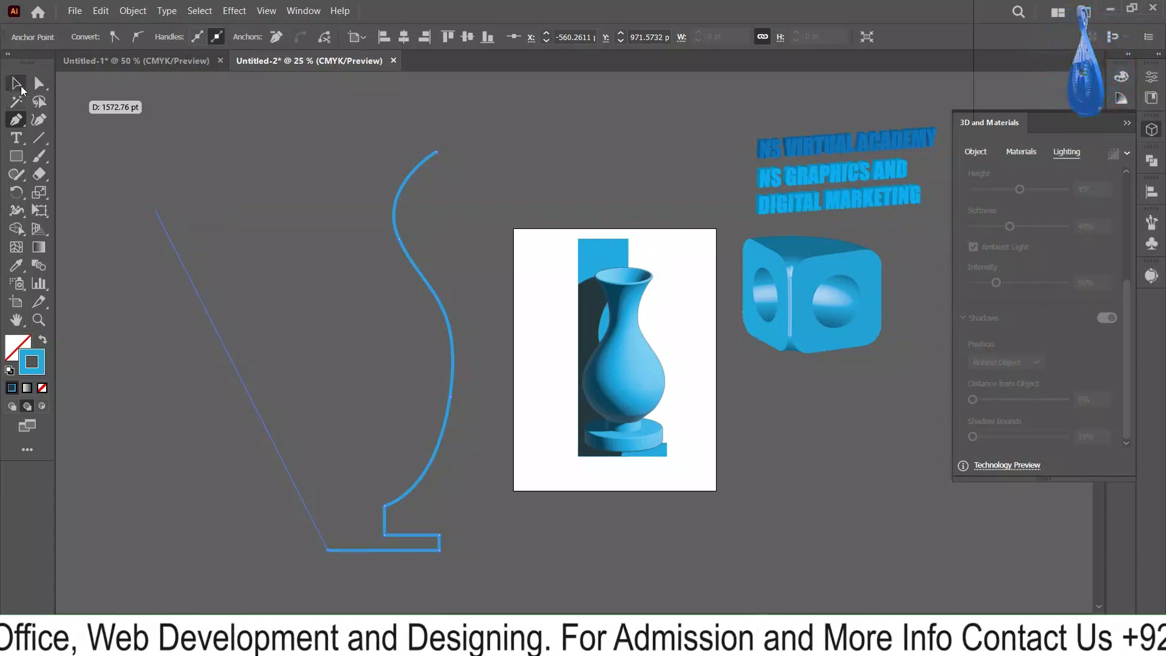
pyautogui.click(244, 236)
# Select the new profile path and preview the classic 3D Revolve effect on it.
pyautogui.click(426, 455)
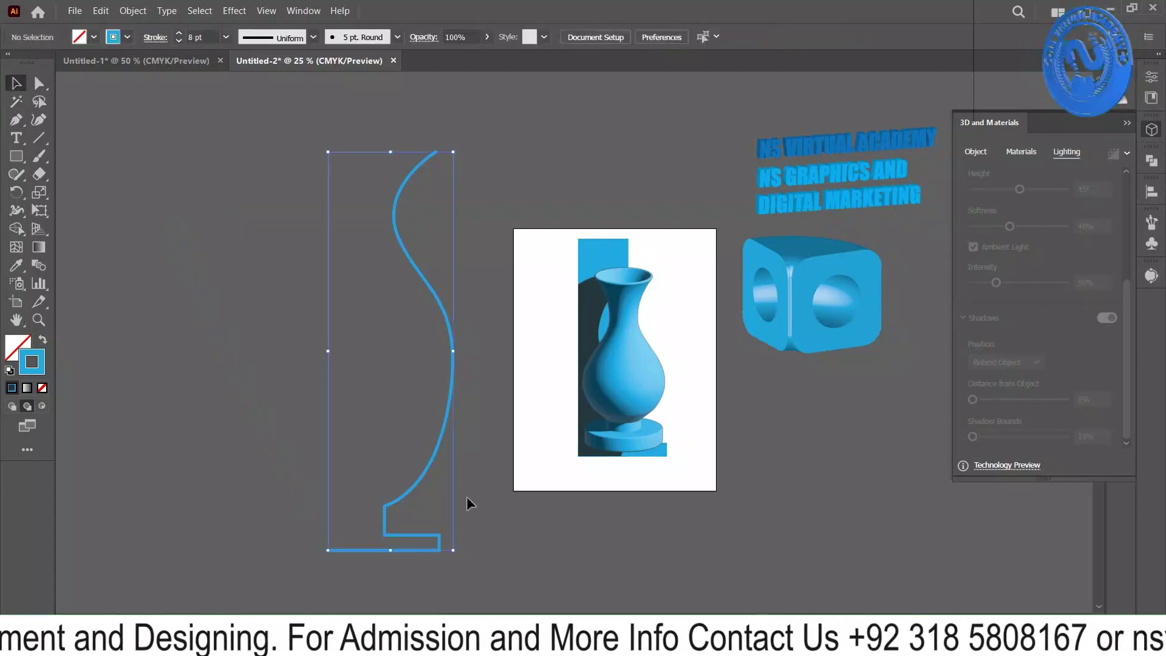
pyautogui.click(234, 10)
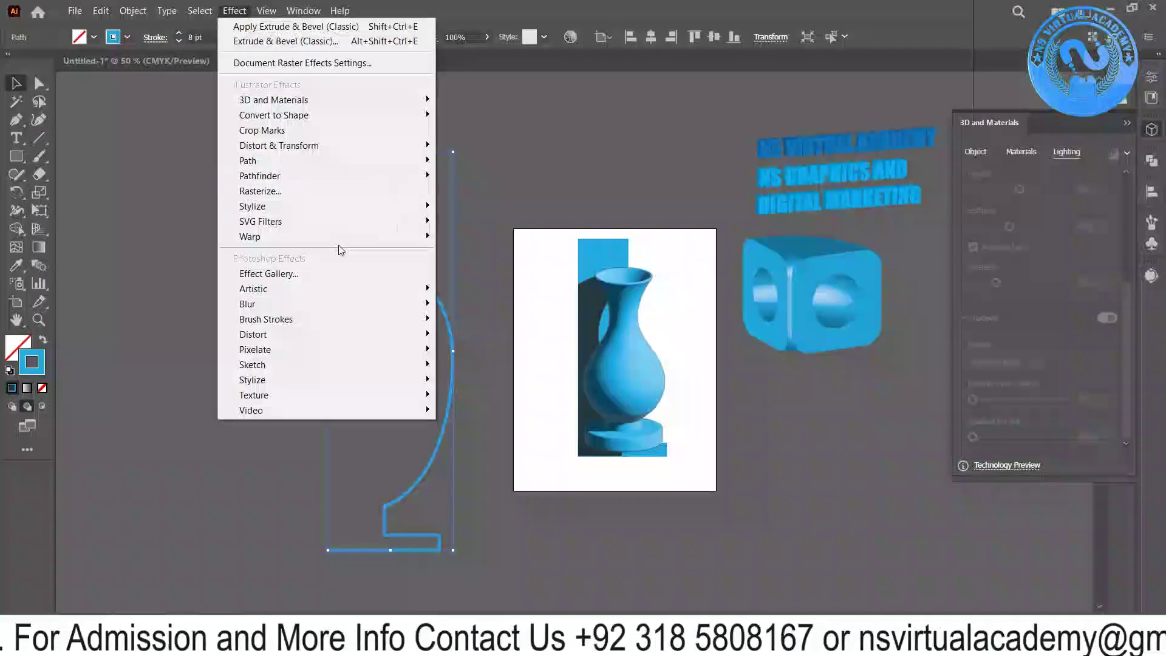
pyautogui.click(598, 194)
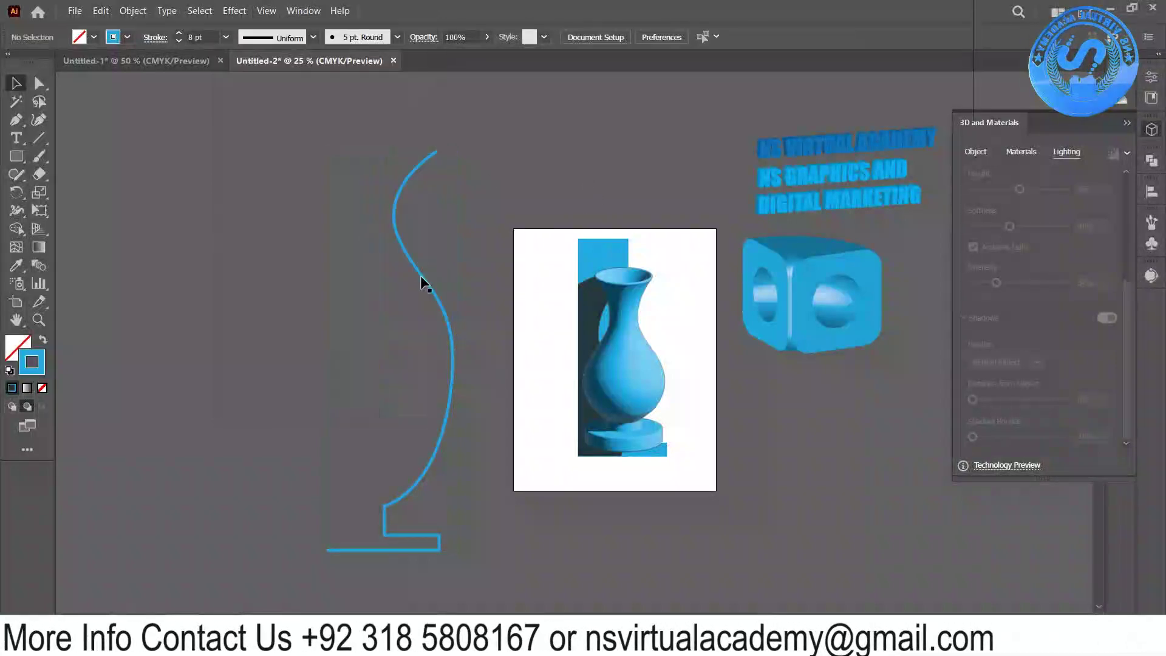
pyautogui.moveTo(472, 215); pyautogui.dragTo(395, 330)
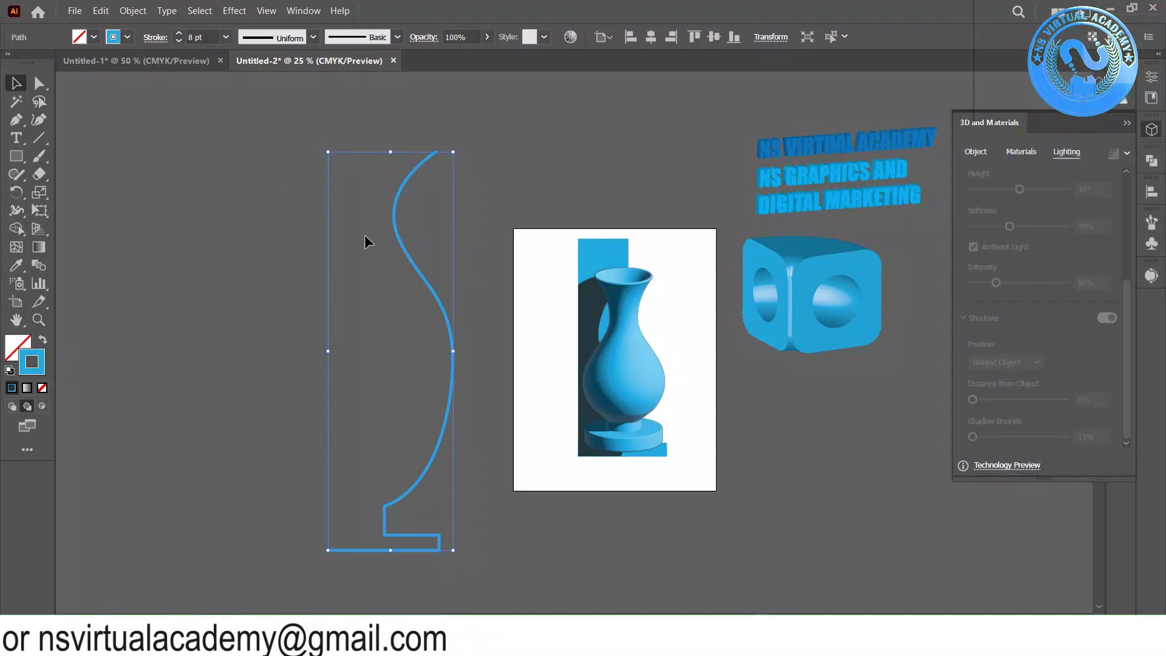
pyautogui.click(234, 10)
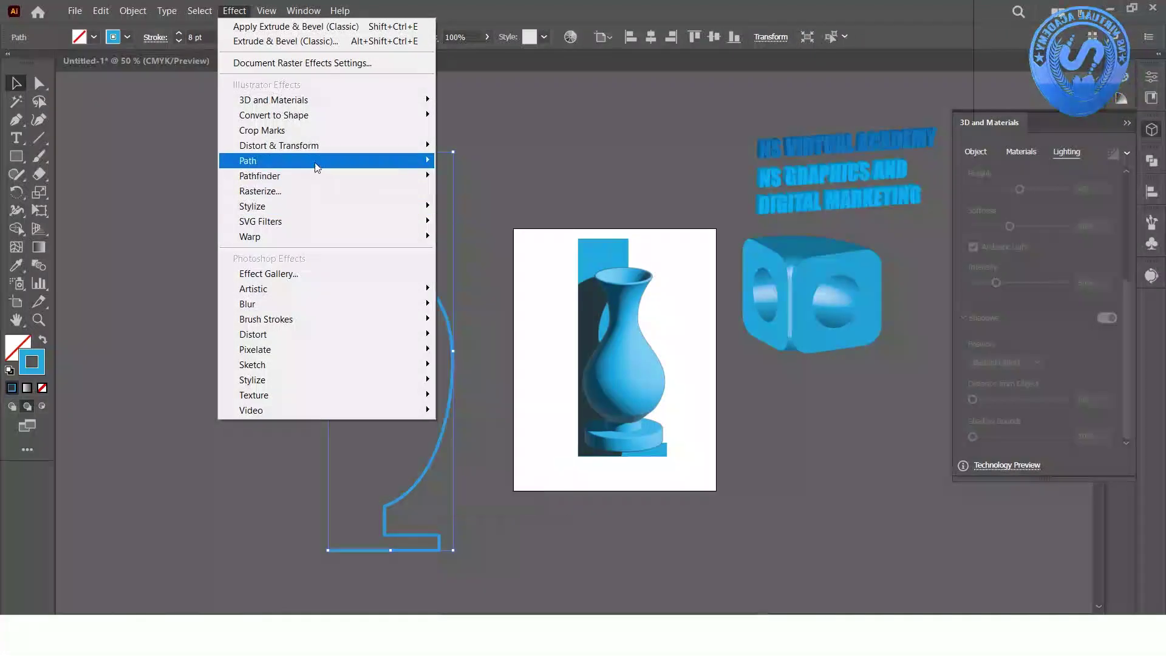
pyautogui.moveTo(379, 102)
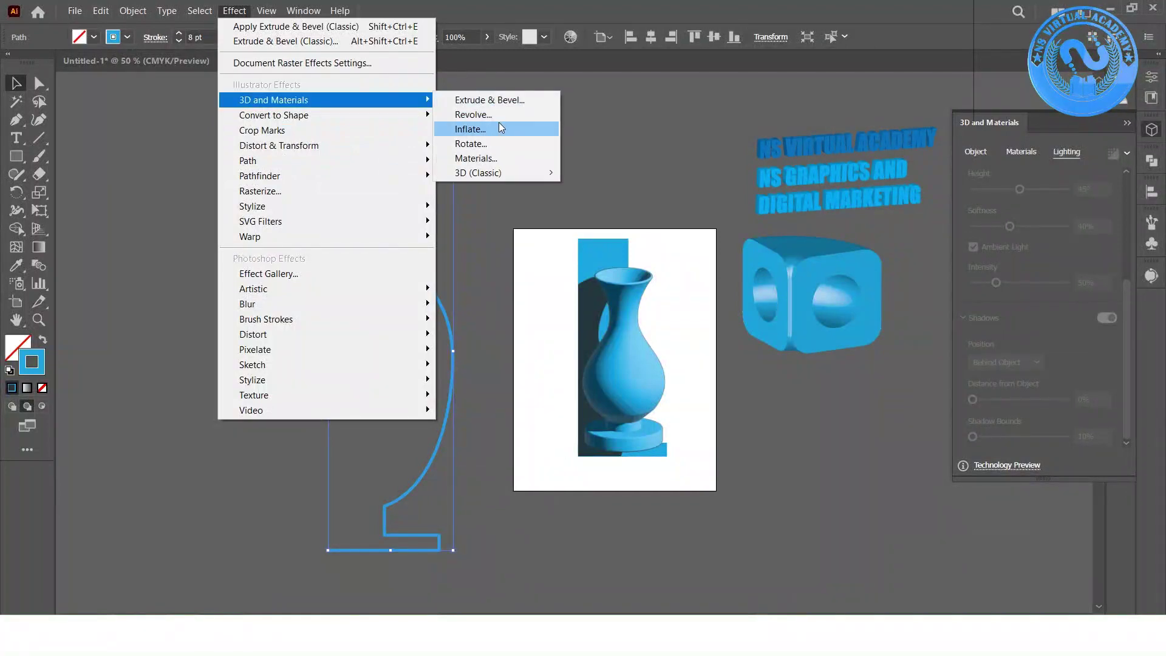
pyautogui.moveTo(504, 175)
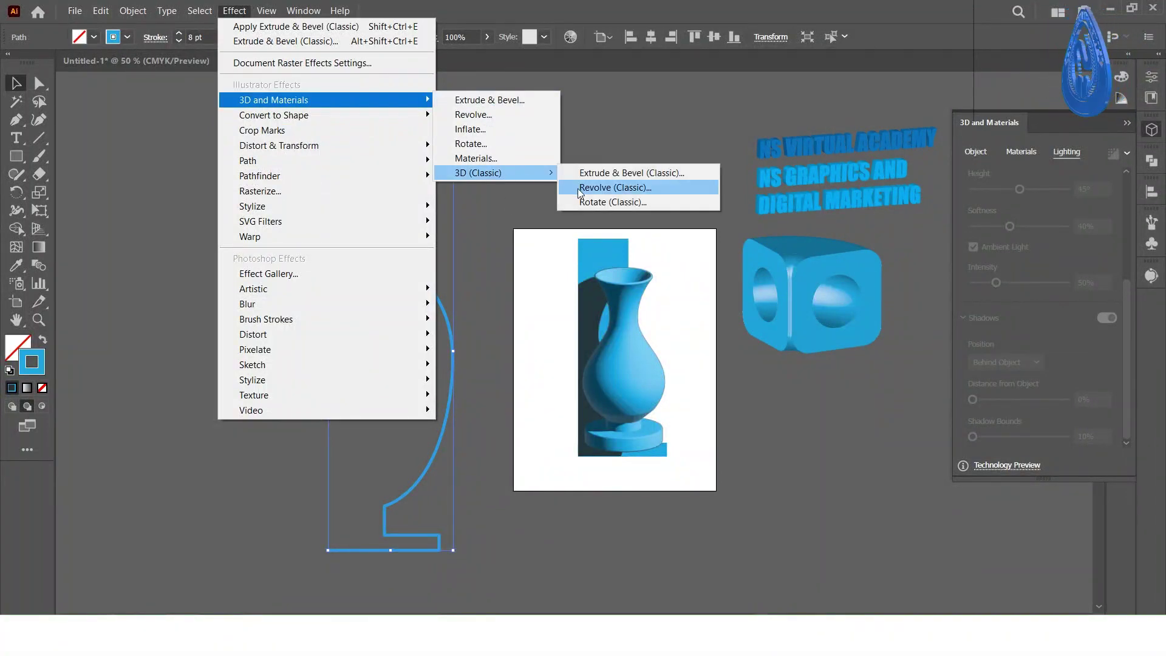
pyautogui.click(578, 188)
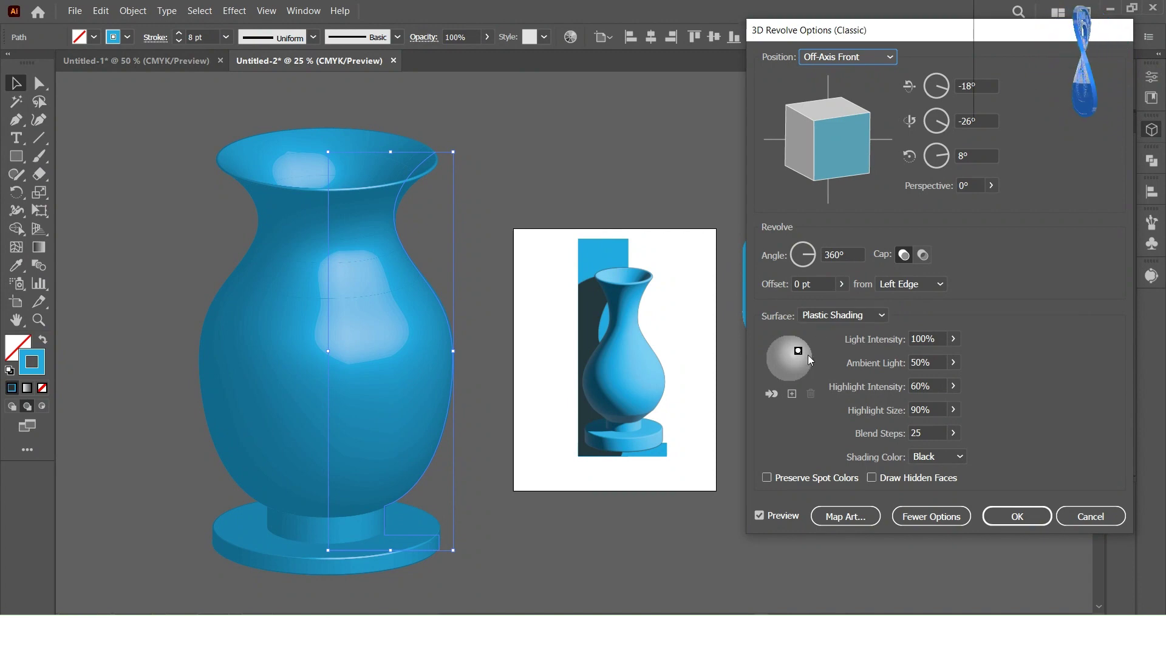
# Move the revolve light to the right side of the shading sphere and set the blend steps to 250.
pyautogui.moveTo(801, 355); pyautogui.dragTo(808, 364)
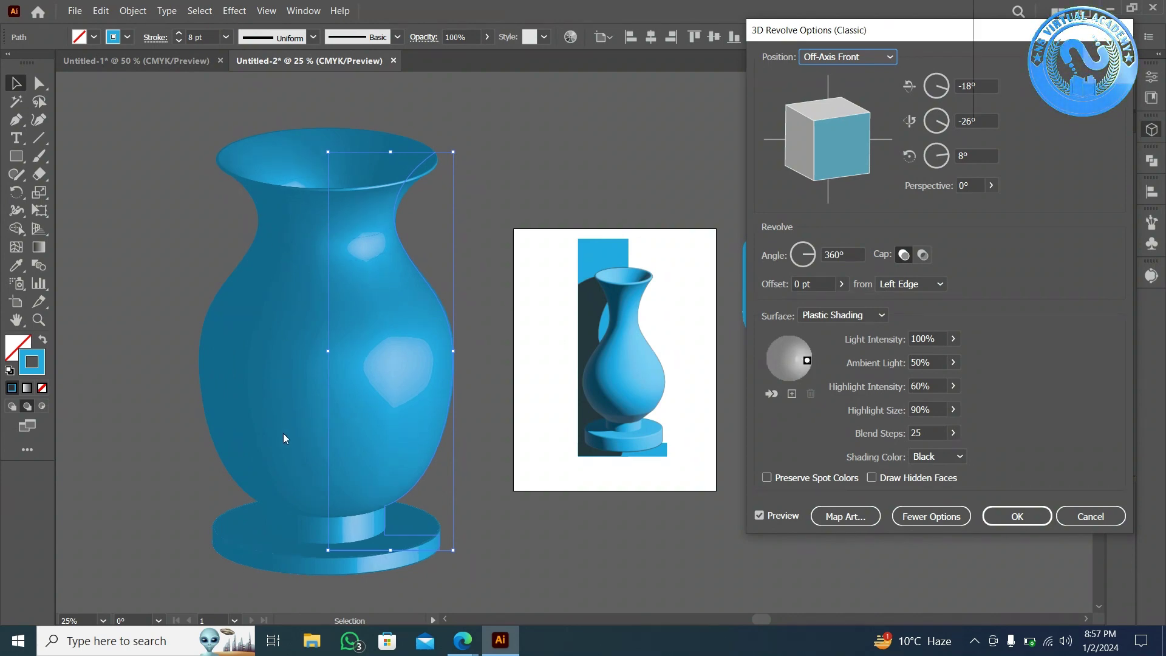
pyautogui.click(929, 432)
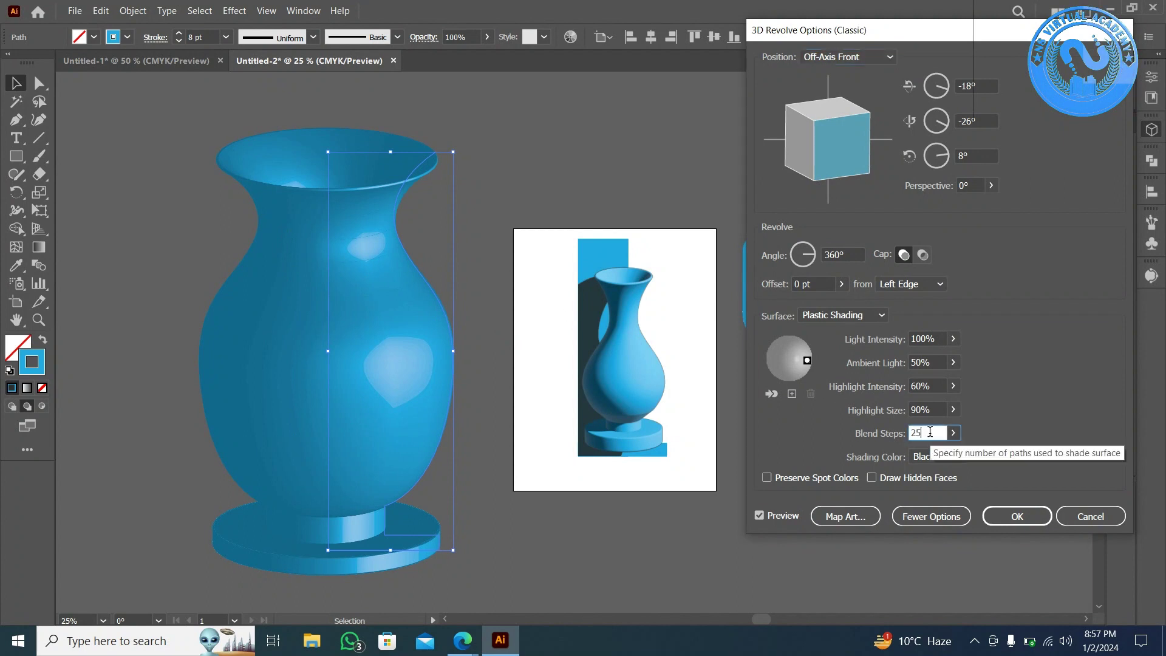
pyautogui.write('0')
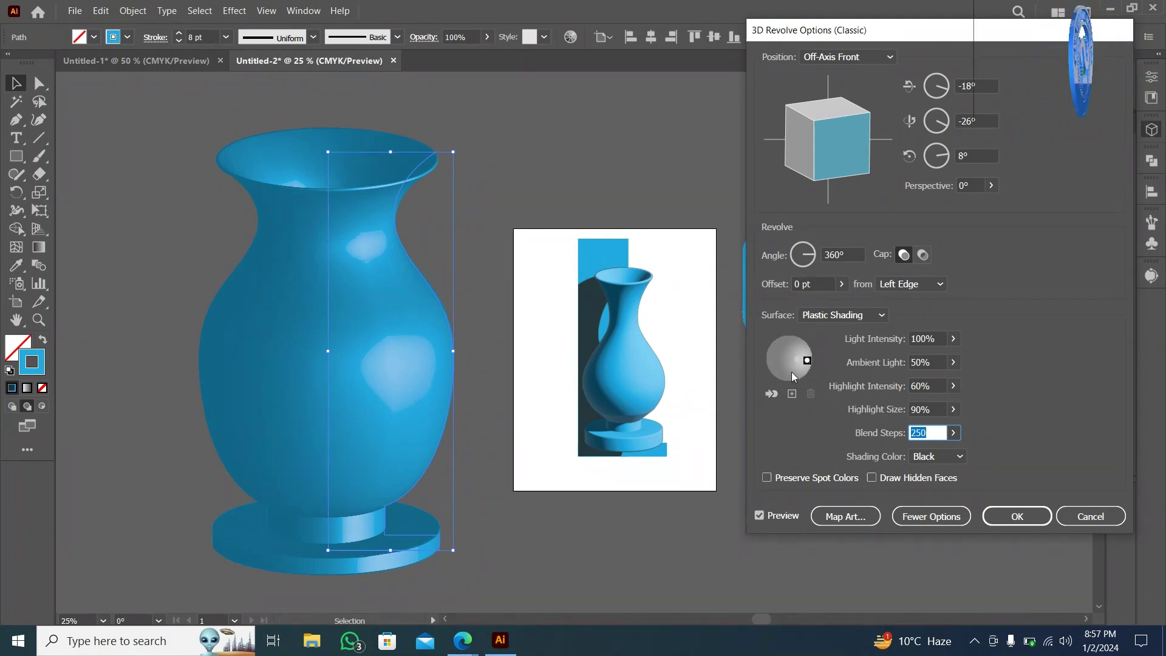
# Add a second light to the revolve shading and place it at the sphere's left edge.
pyautogui.click(792, 394)
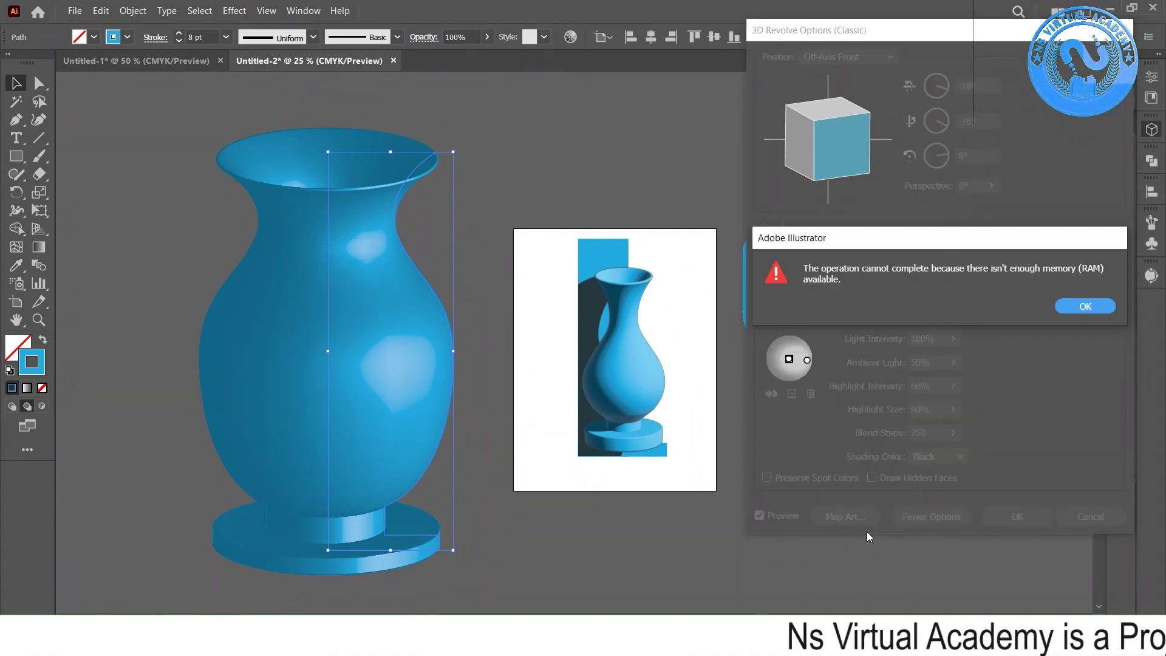
pyautogui.press('Return')
pyautogui.moveTo(789, 359); pyautogui.dragTo(774, 357)
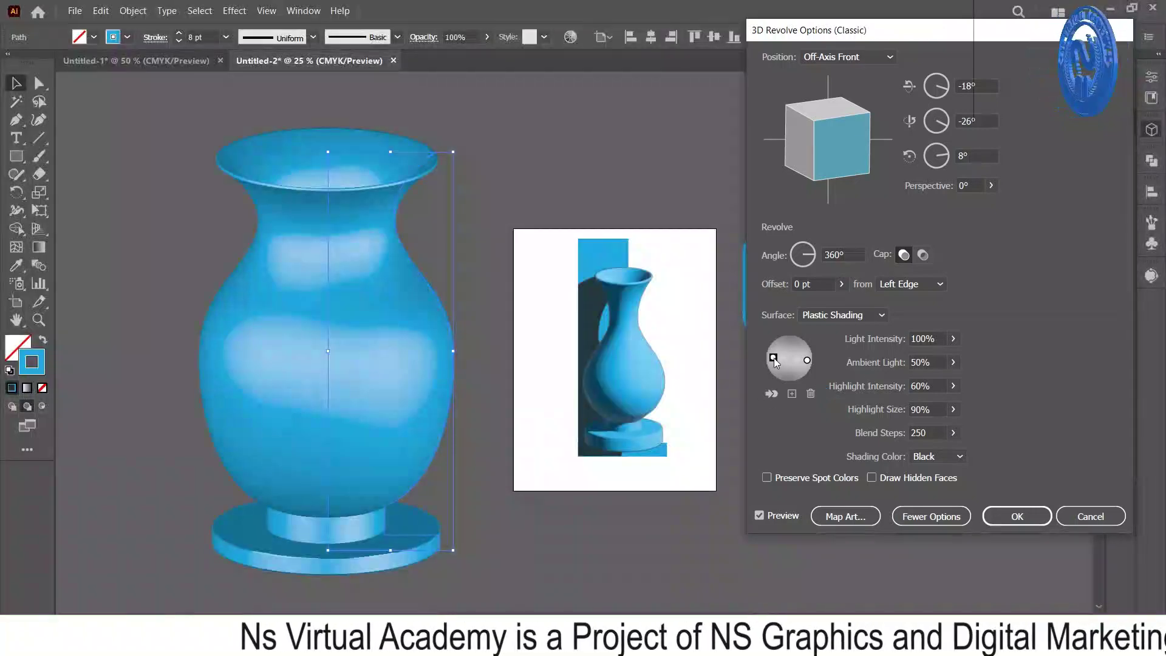
pyautogui.moveTo(774, 362); pyautogui.dragTo(766, 362)
pyautogui.press('Return')
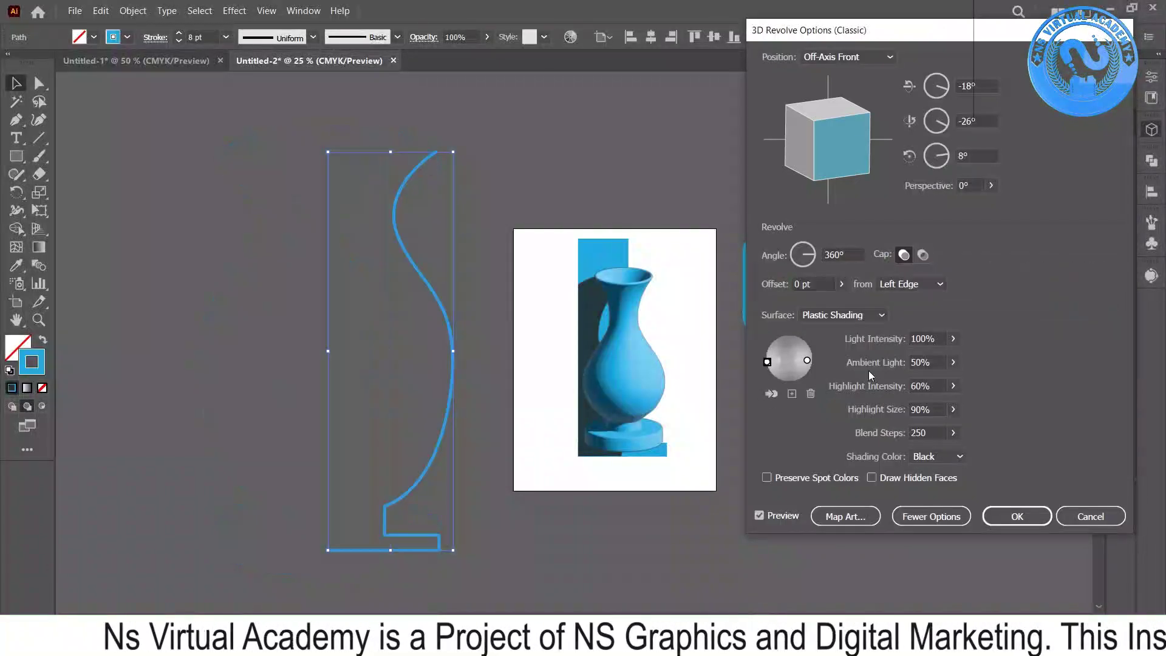
# Move the first light to the right edge of the shading sphere and try to apply the revolve.
pyautogui.click(816, 360)
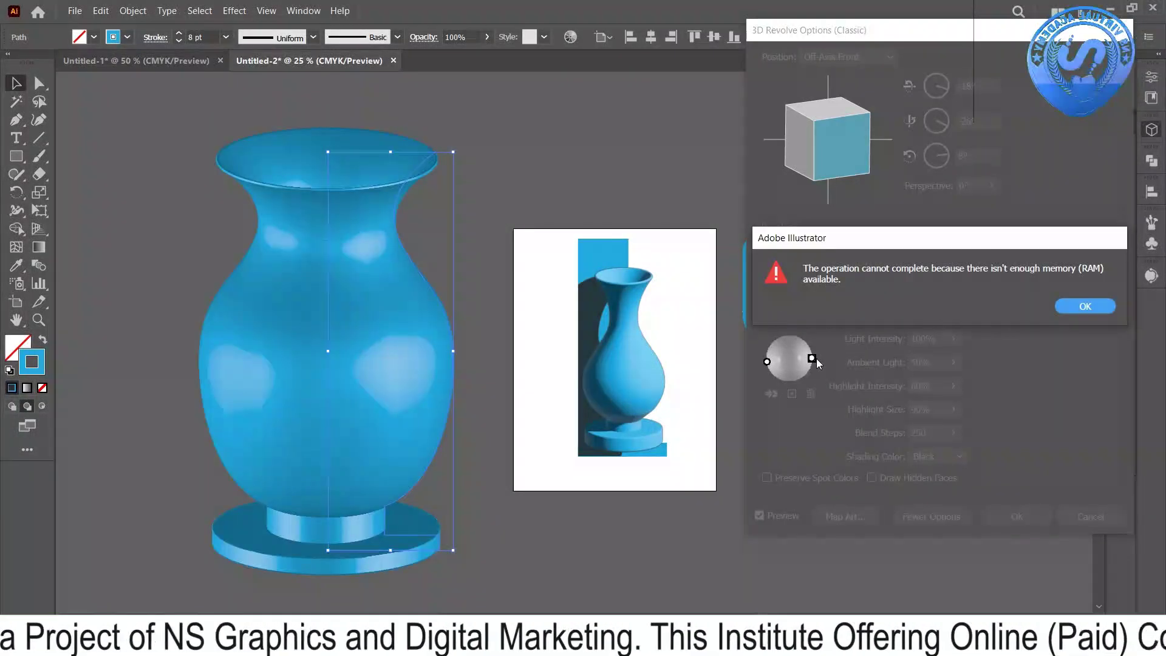
pyautogui.click(1084, 307)
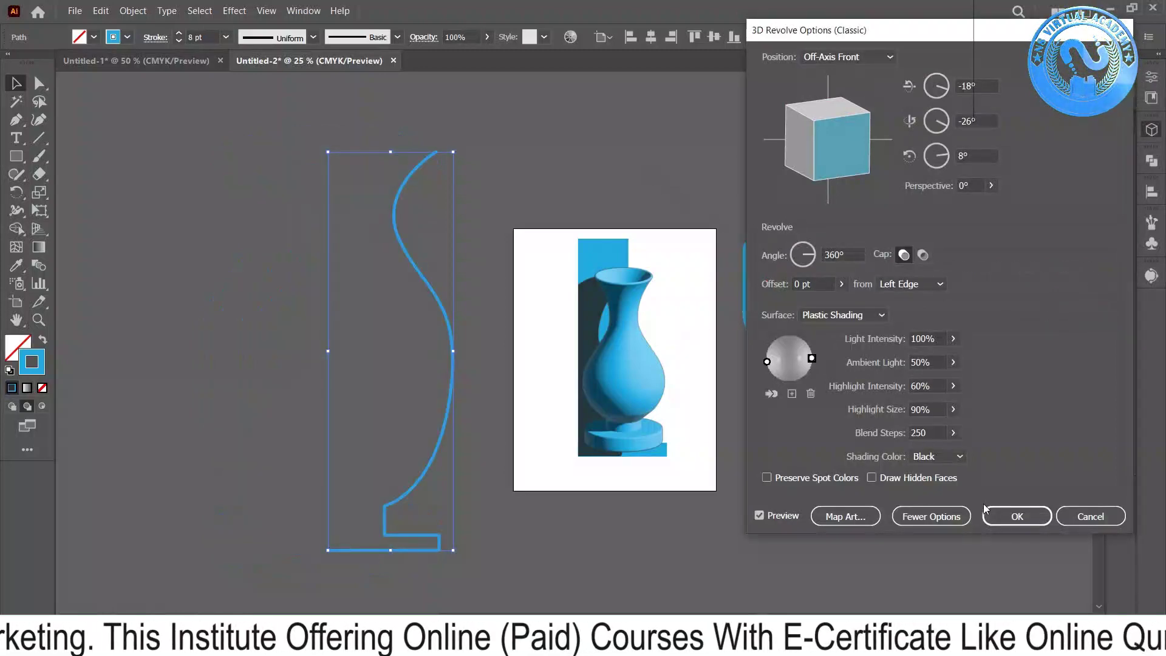
pyautogui.click(989, 518)
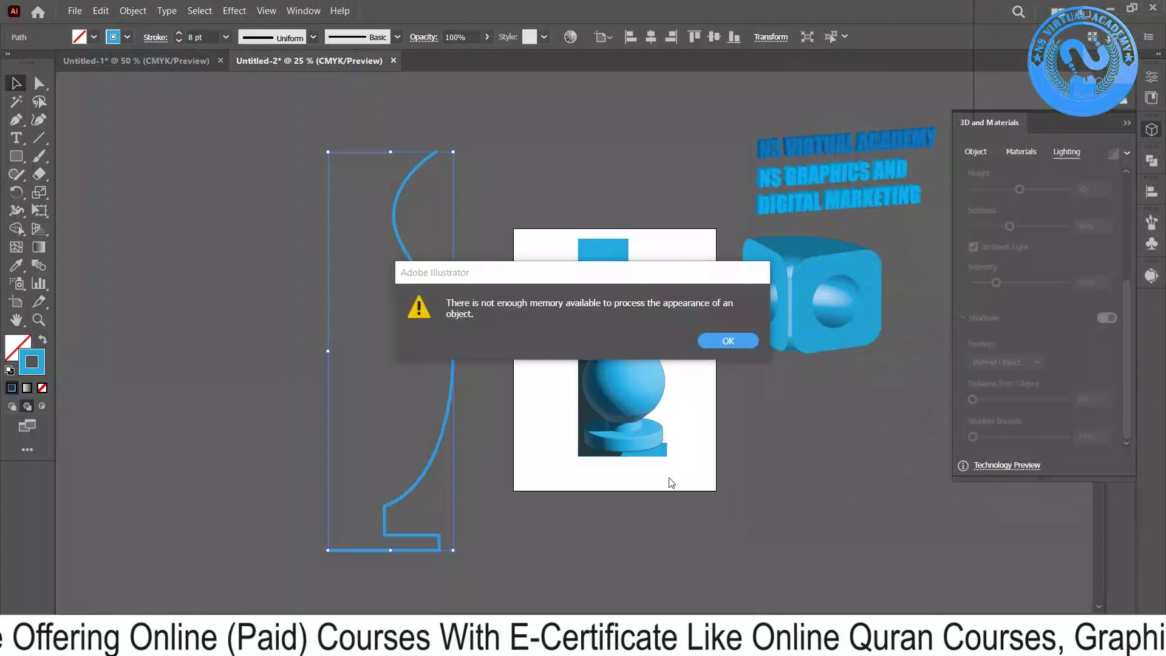
pyautogui.click(727, 341)
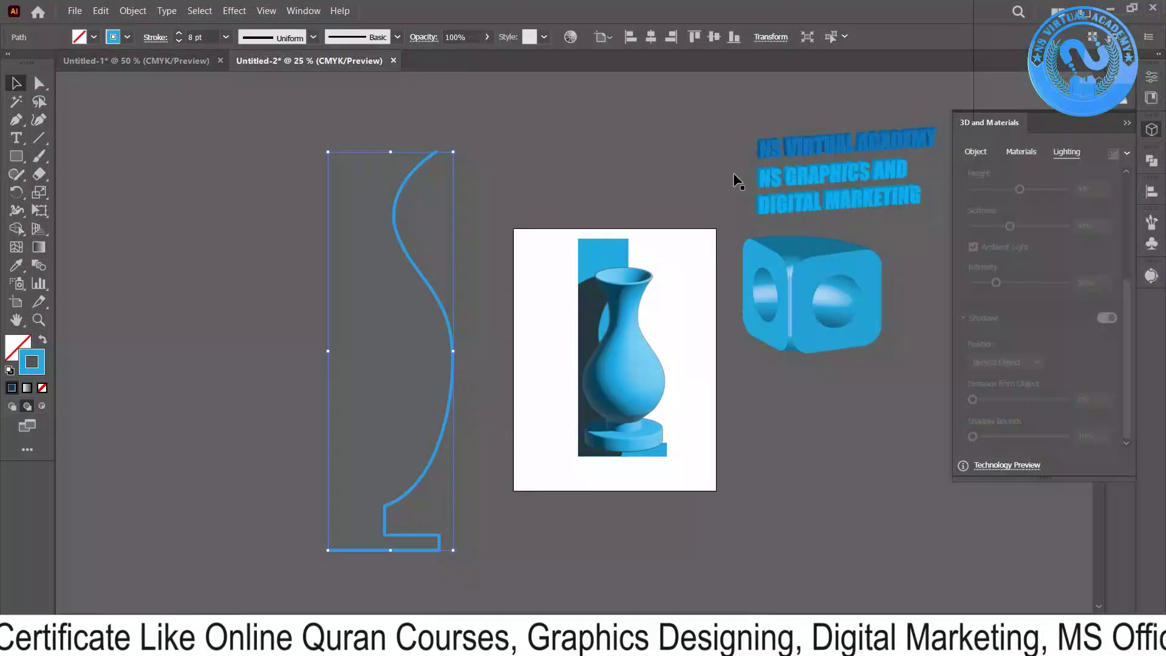
# Delete the profile path beside the artboard.
pyautogui.click(504, 164)
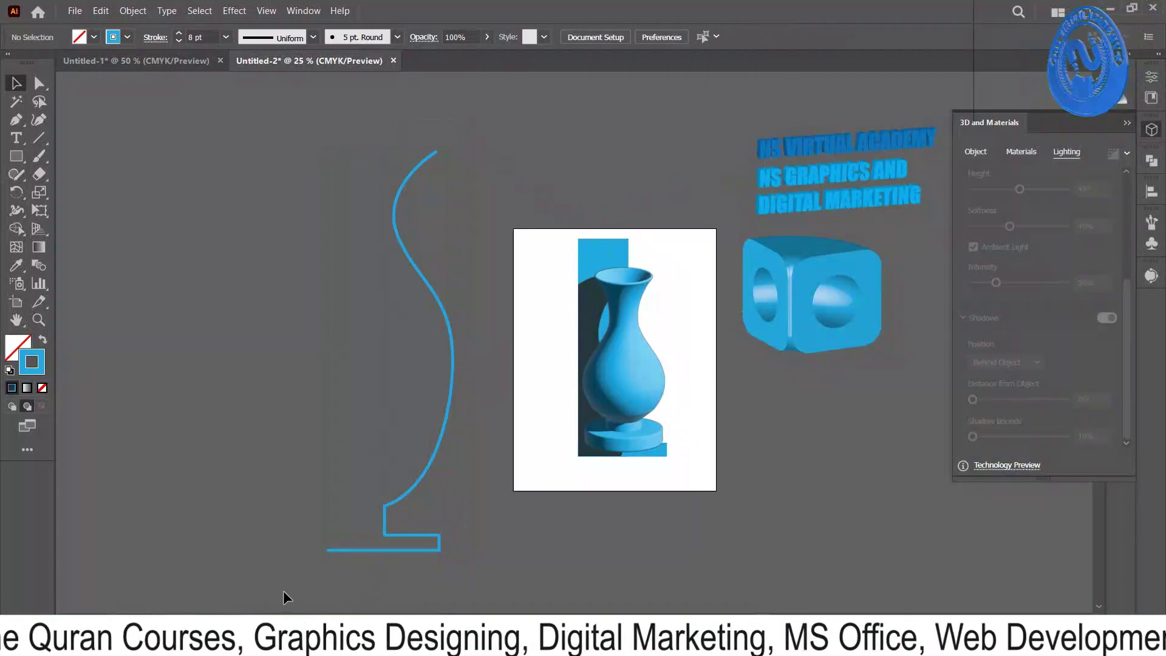
pyautogui.moveTo(284, 591); pyautogui.dragTo(283, 591)
pyautogui.press('Delete')
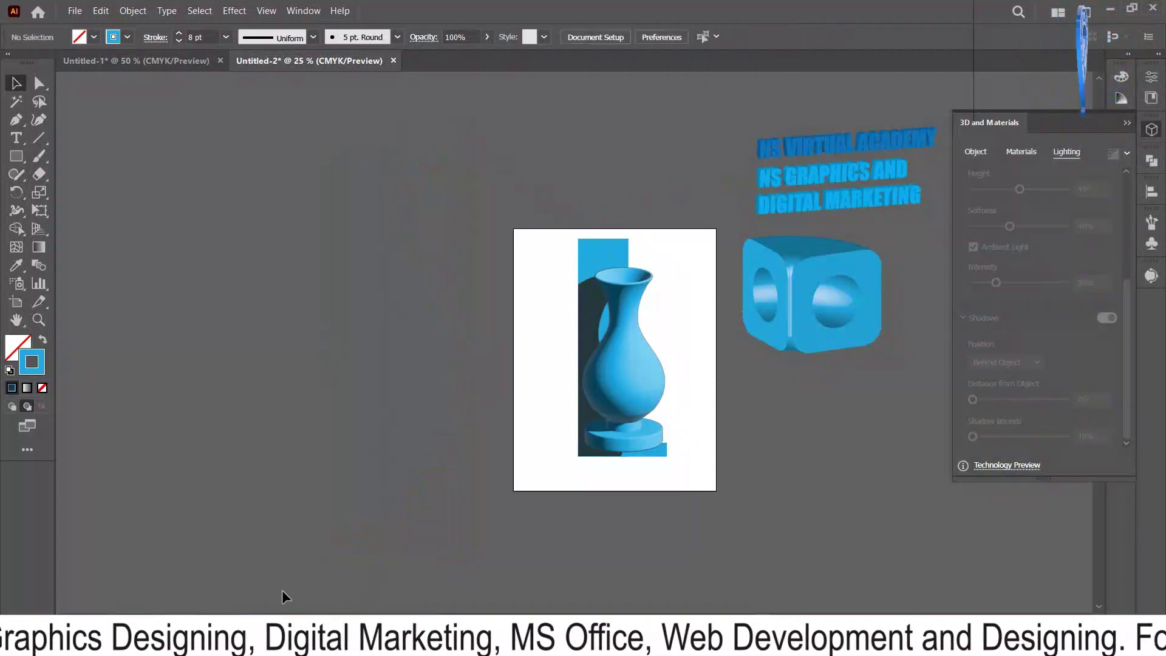
# Delete the tall and the wide blue backing rectangles behind the vase.
pyautogui.hscroll(5, 552, 492)
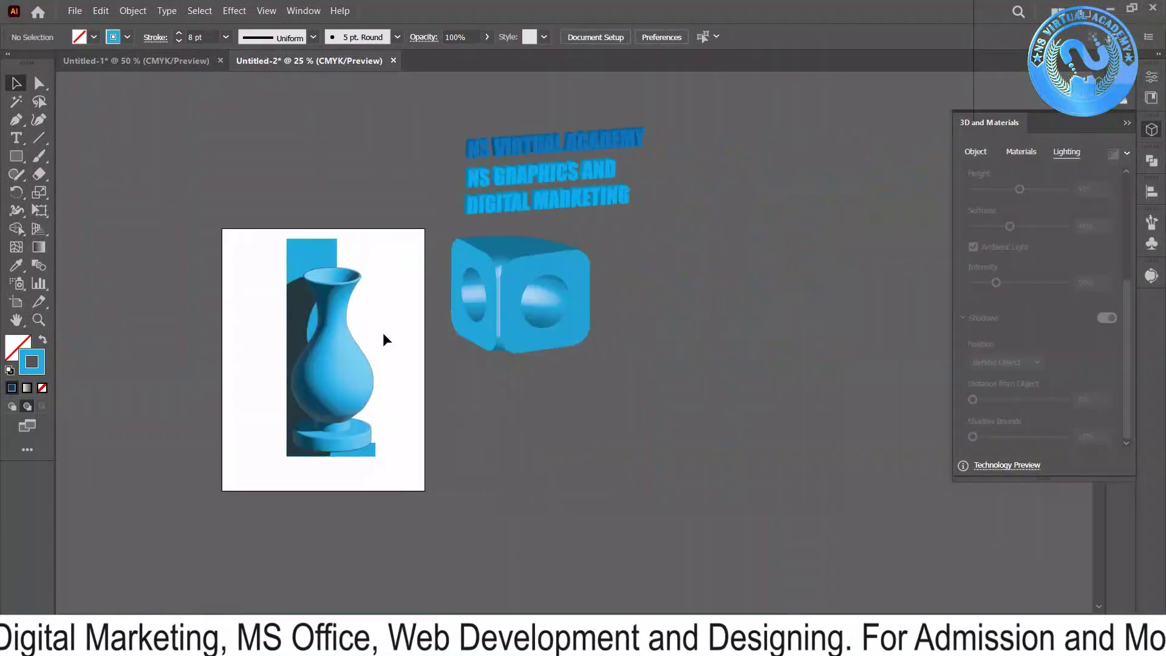
pyautogui.click(320, 249)
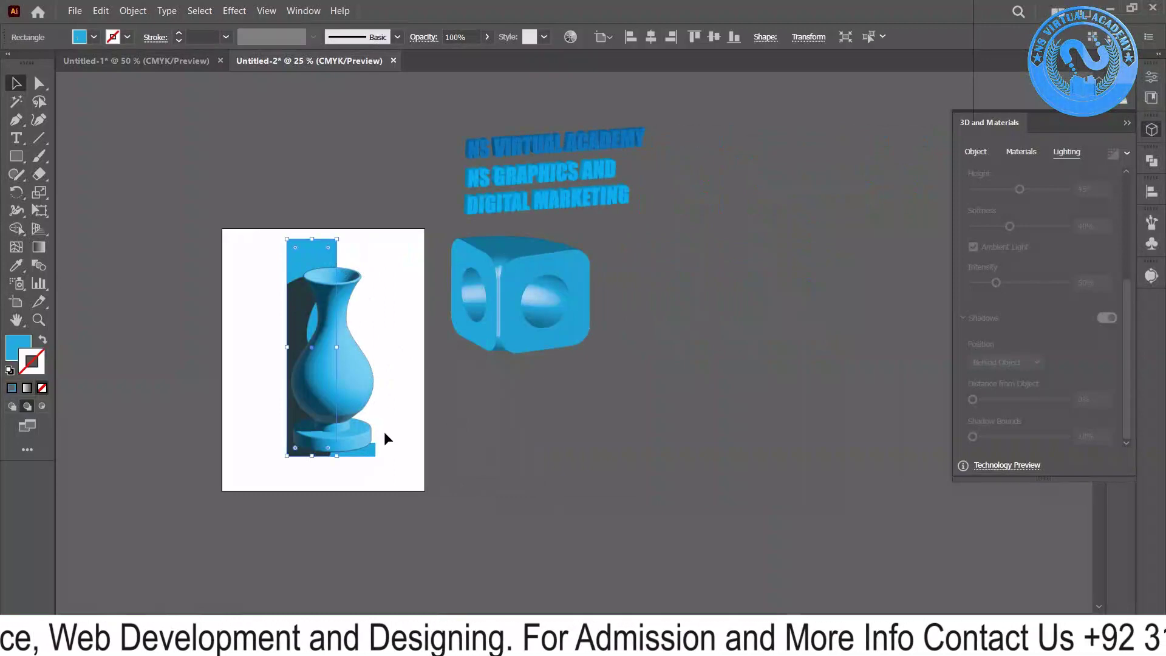
pyautogui.click(372, 462)
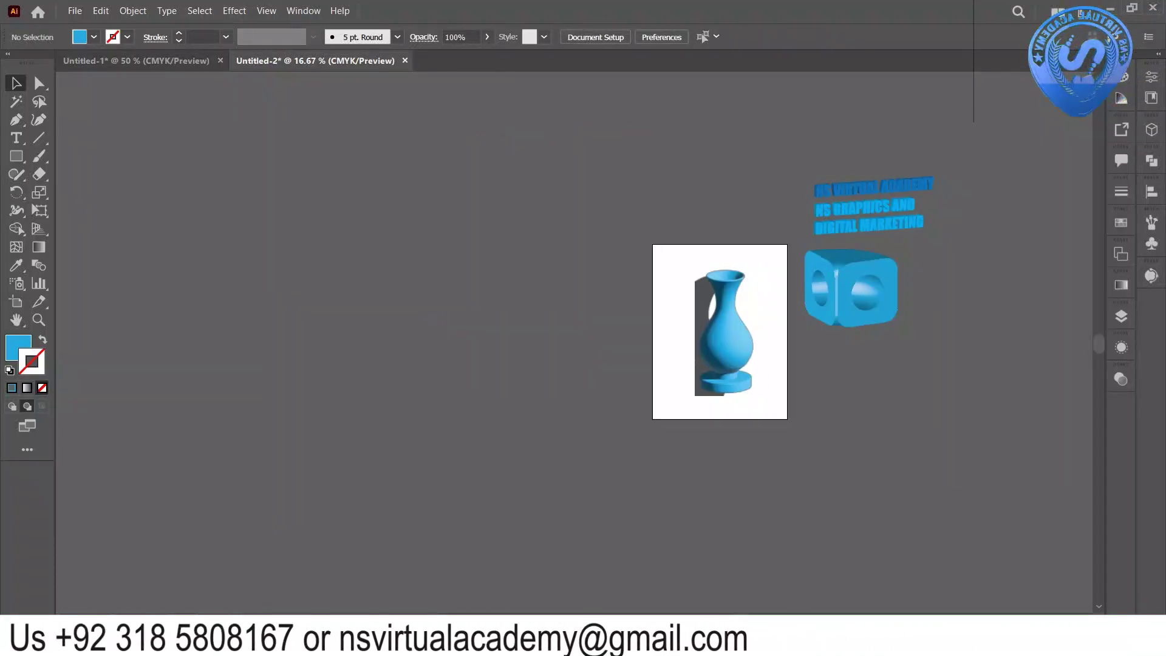
# Switch to the Google Meet call in the Edge browser.
pyautogui.moveTo(462, 643)
pyautogui.click(372, 554)
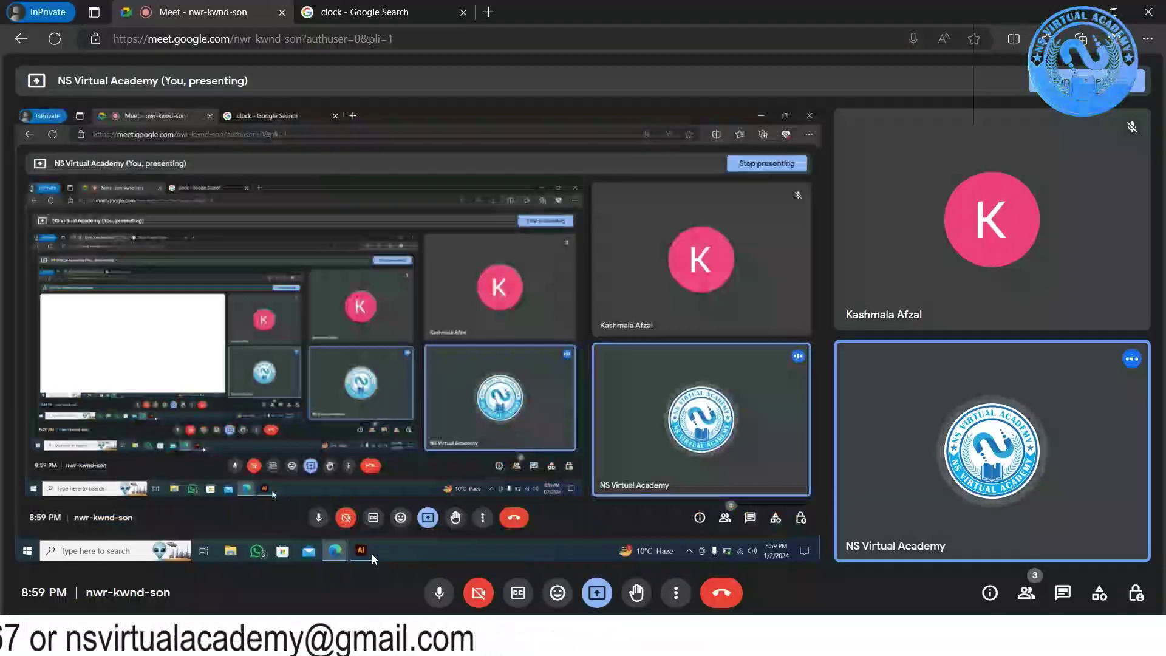